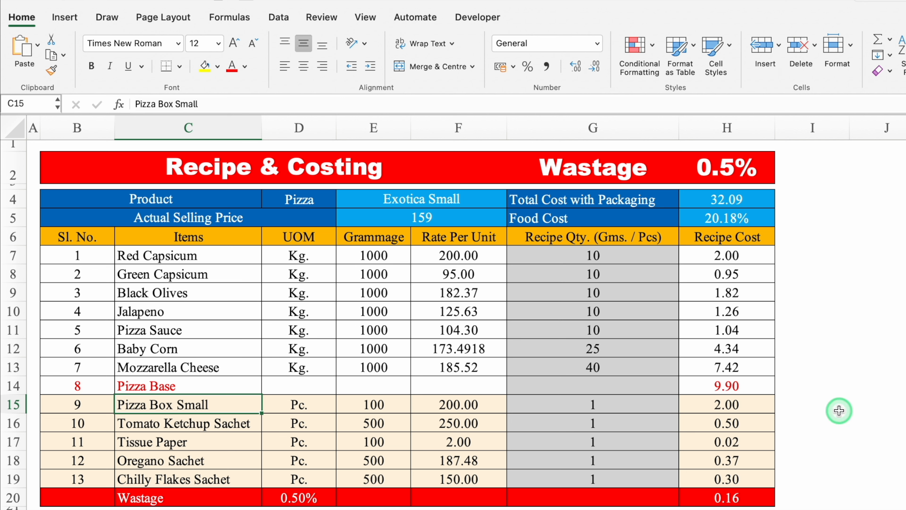
Step: Examine the finished recipe costing tables for the small, medium and large Exotica pizzas
click(837, 419)
key(Down)
key(Page_Down)
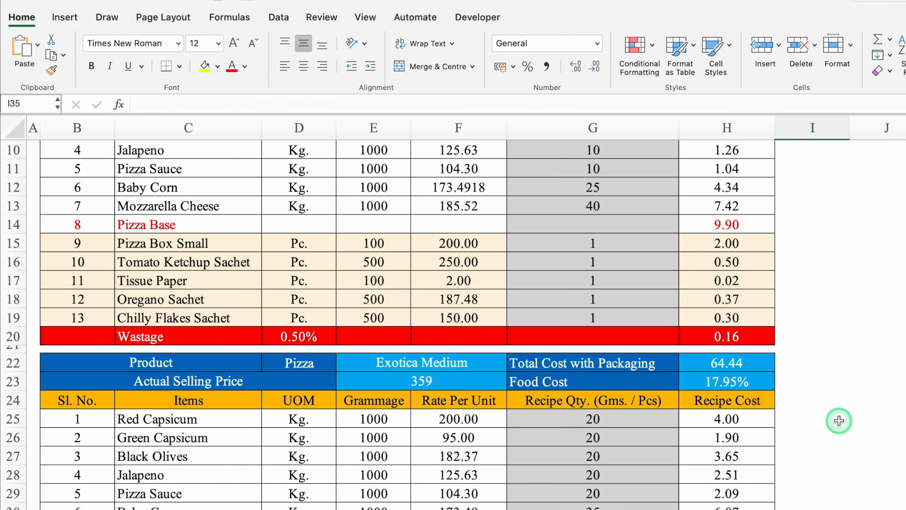
key(Page_Down)
key(Down)
key(Down)
key(Down)
key(Down)
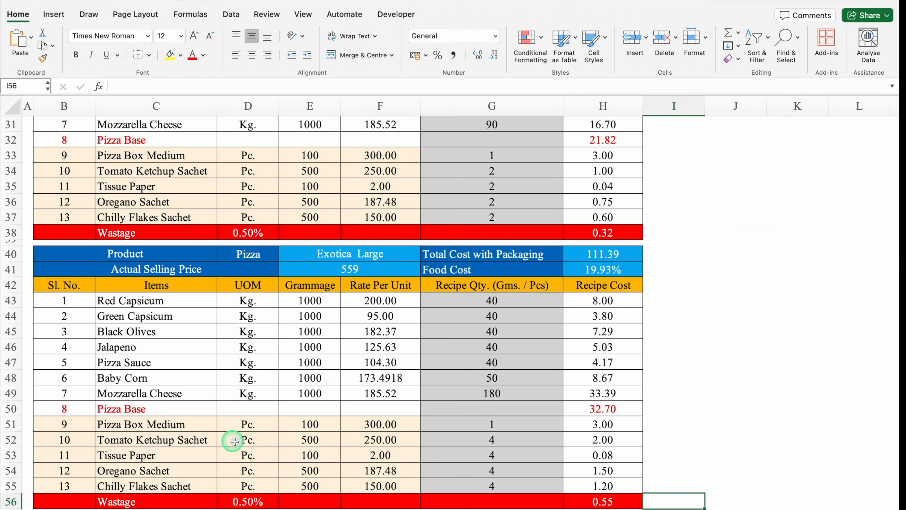
drag(895, 297, 895, 160)
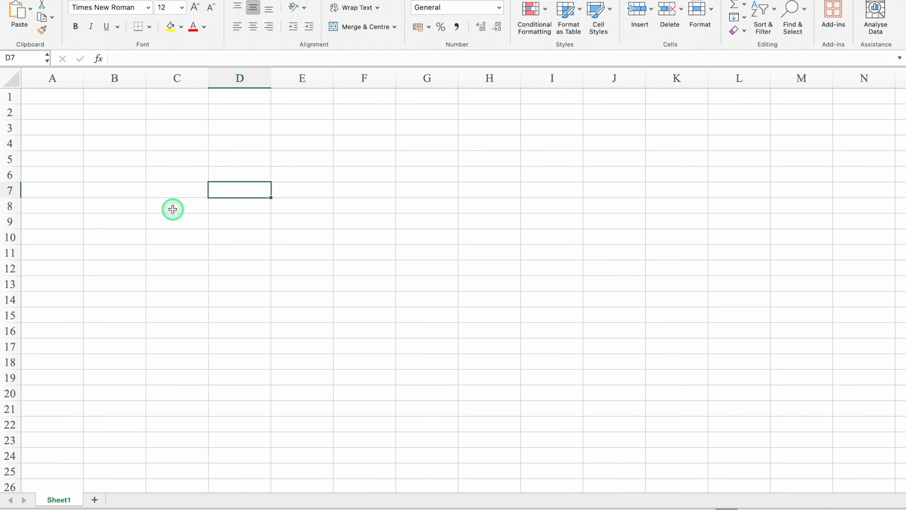
Step: Rename Sheet1 as Menu Items
double_click(60, 500)
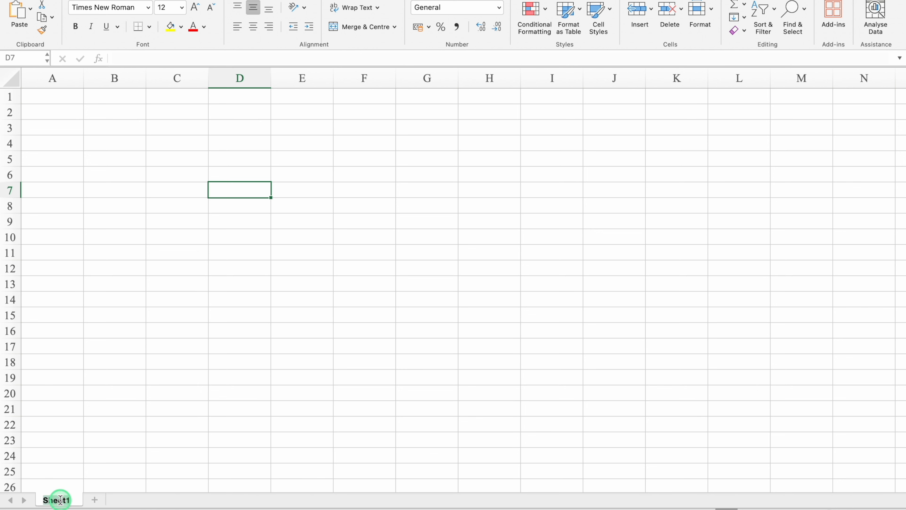
text(Menu Items)
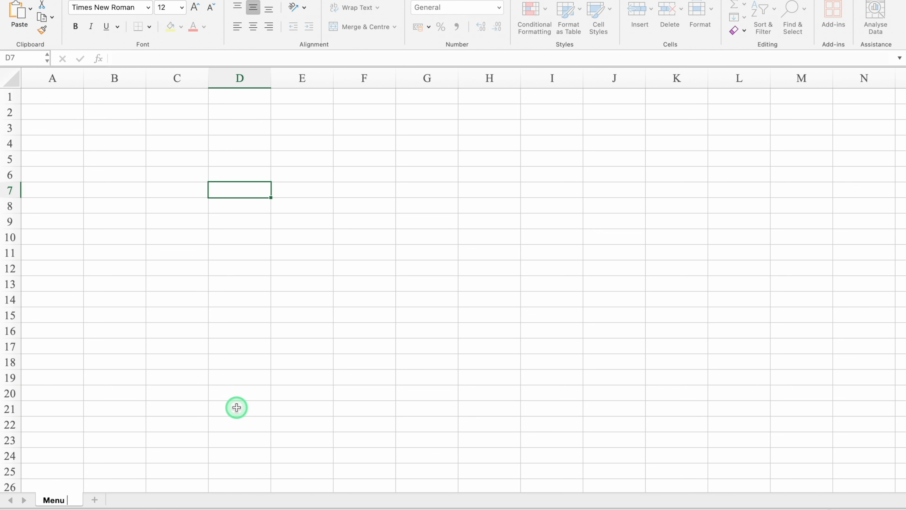
click(239, 283)
Step: Narrow column A, heighten row 2, and enter the title "Menu Items with Price" in the merged and centred cells B2:D2
drag(84, 74, 29, 79)
drag(12, 148, 14, 166)
drag(60, 150, 176, 154)
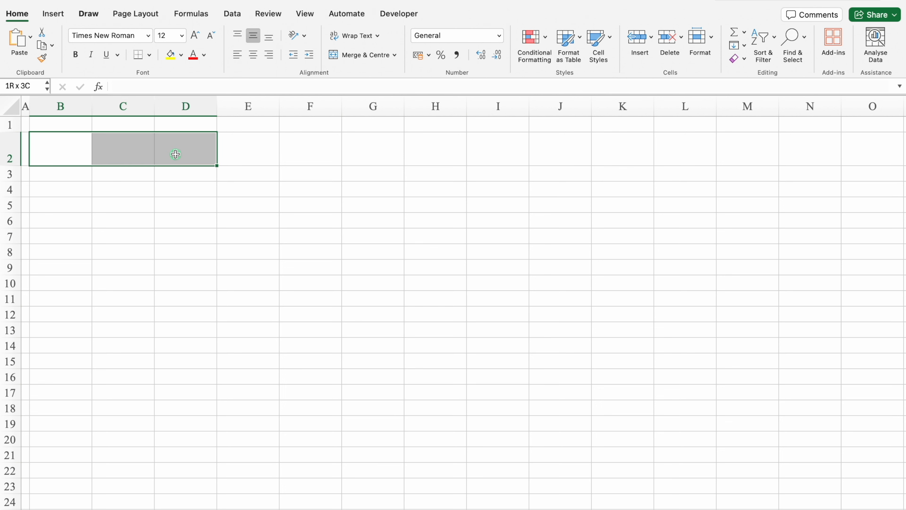
click(352, 55)
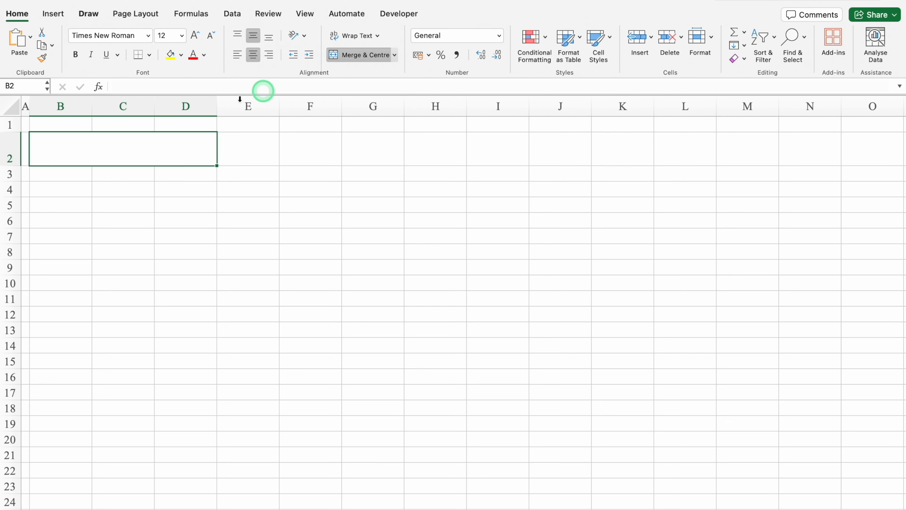
text(Menu Items )
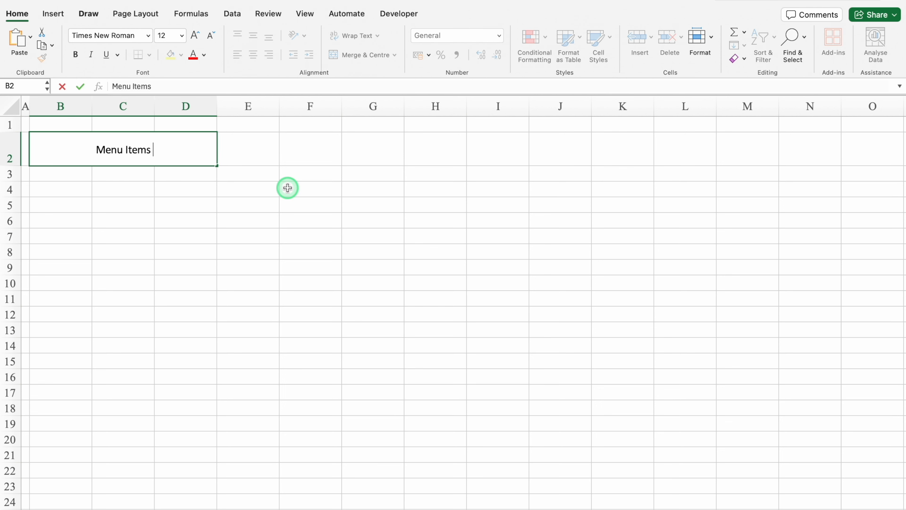
text(with Price)
key(Return)
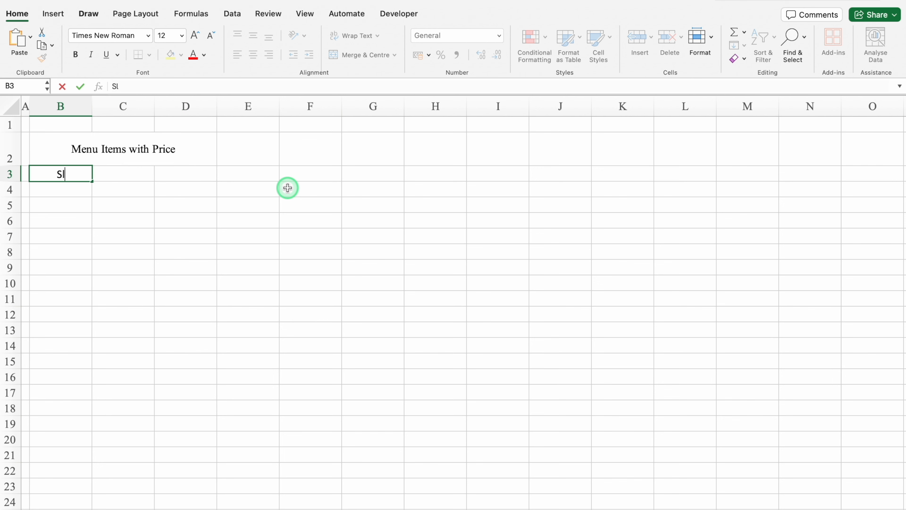
Step: Enter the column headings Sl. No., Products and Price in B3:D3
text(Sl. No.)
key(Tab)
text(Pr)
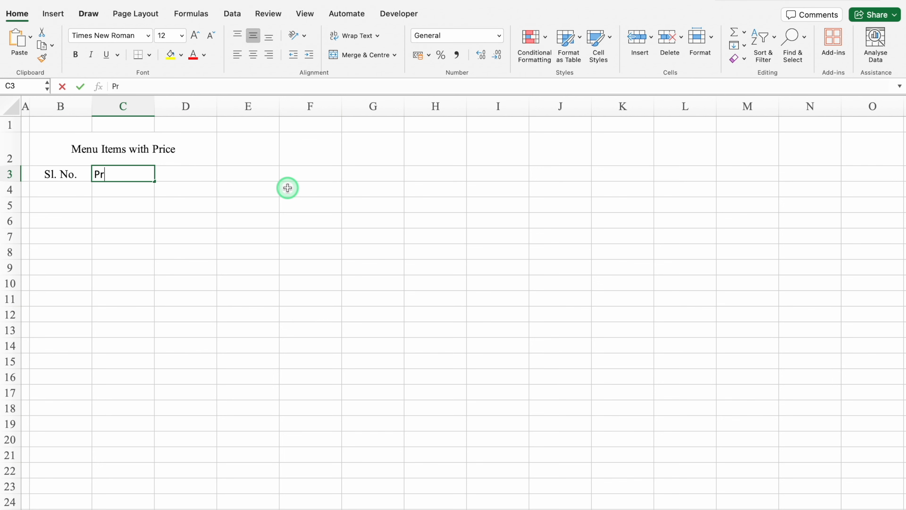
text(oducts)
key(Tab)
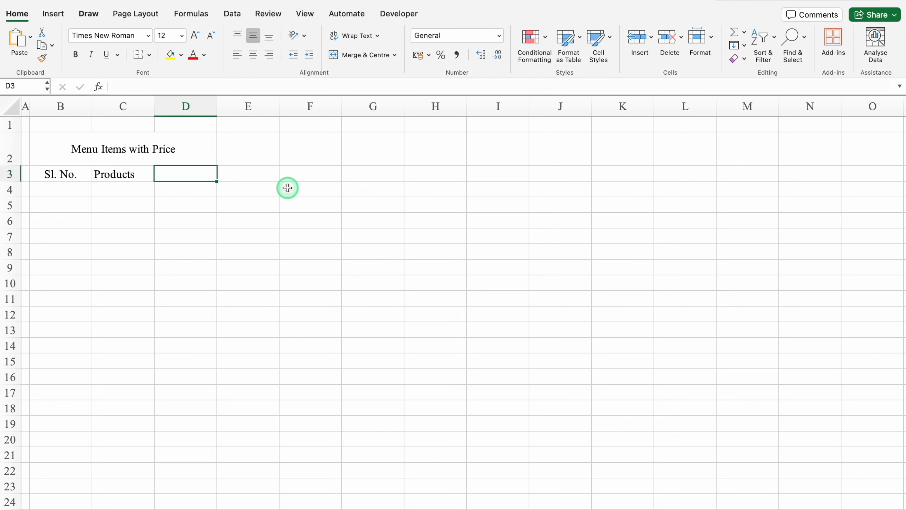
key(Tab)
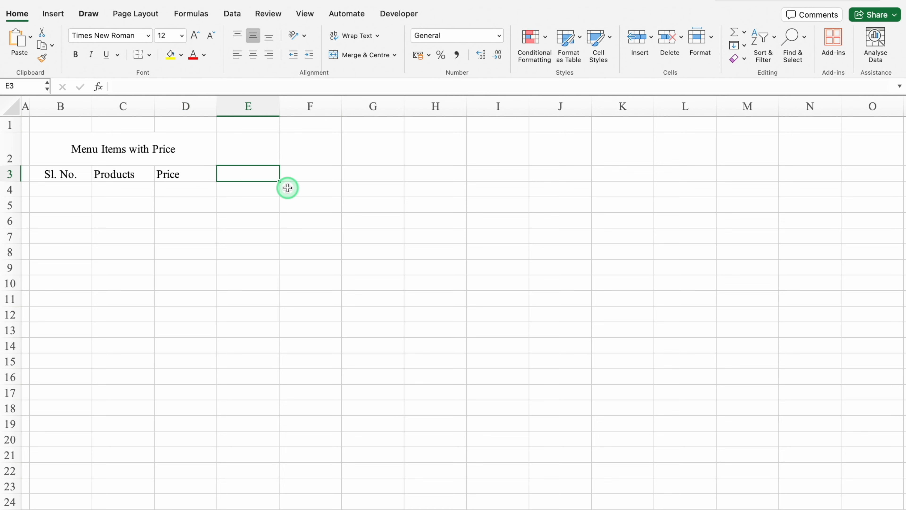
Step: Centre the headings in row 3 and widen the Products column to fit long item names
click(9, 173)
click(253, 54)
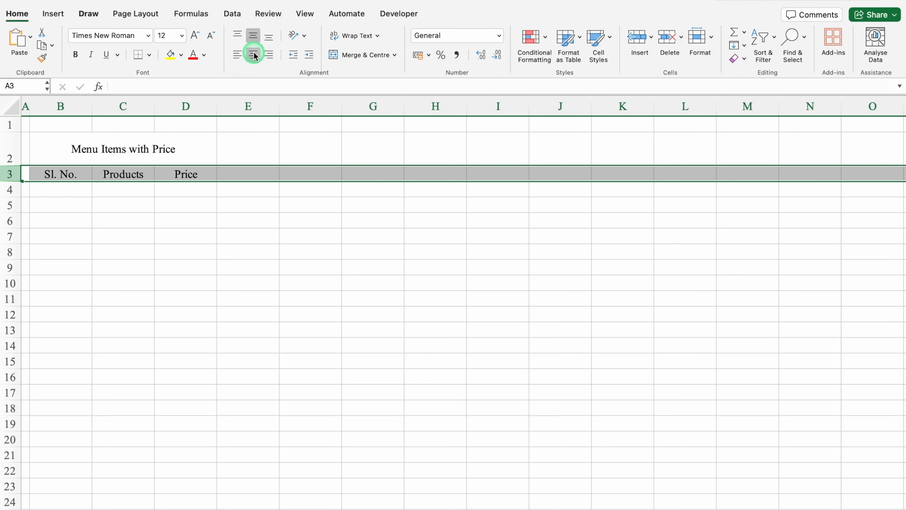
click(222, 224)
drag(154, 108, 264, 136)
Step: Format the headings in B3:D3 with a standard blue fill, white text and all borders
drag(70, 174, 305, 174)
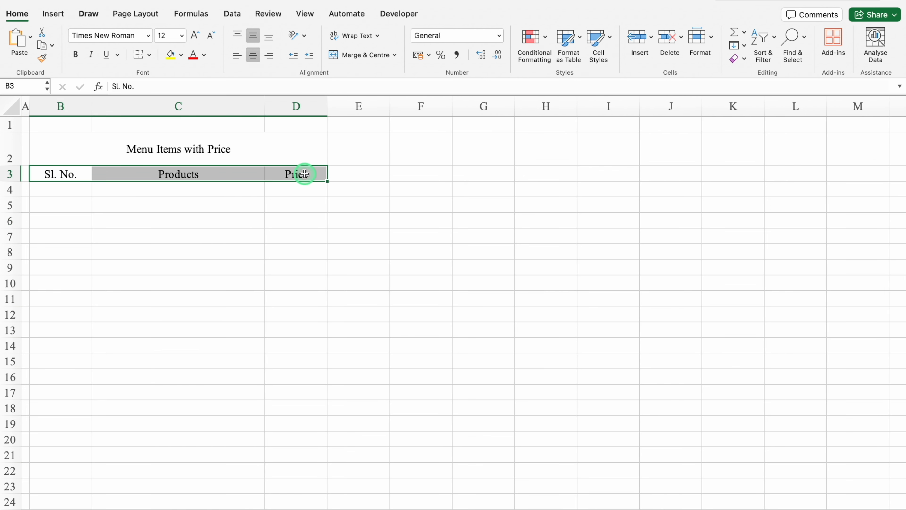
click(181, 55)
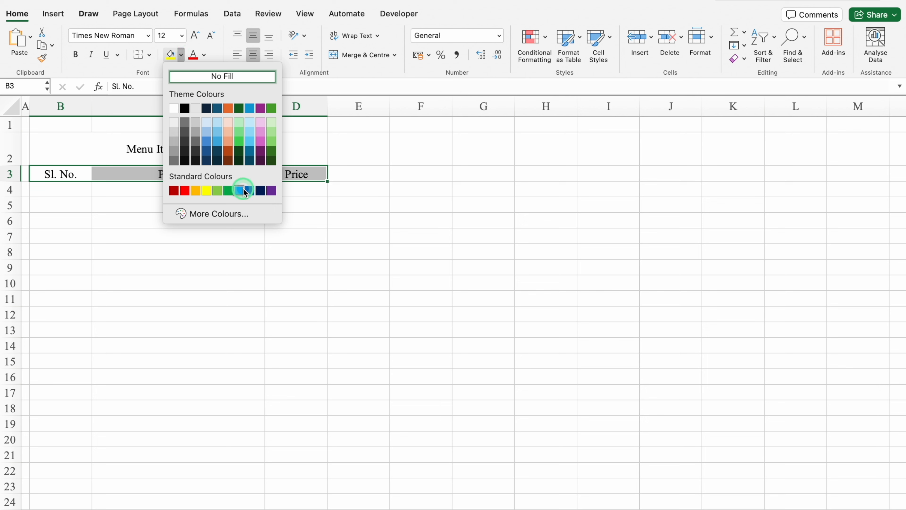
click(245, 191)
click(204, 55)
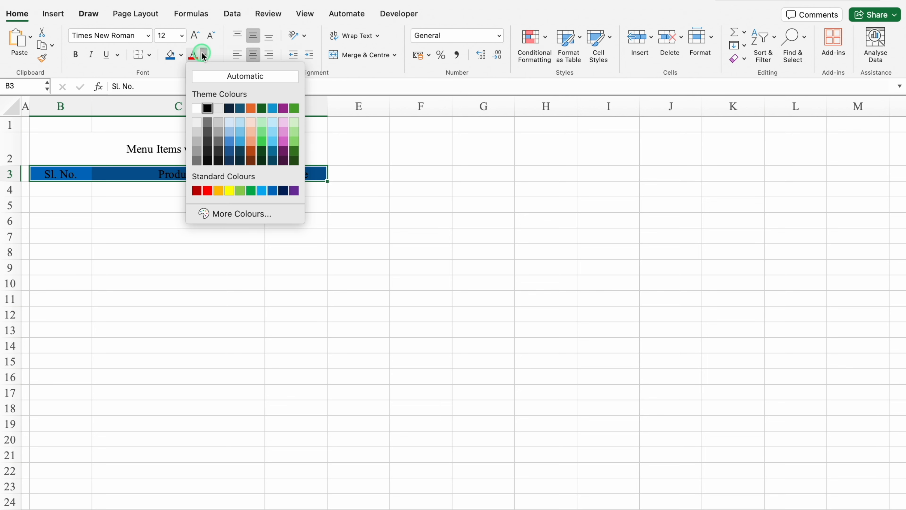
click(197, 108)
click(149, 55)
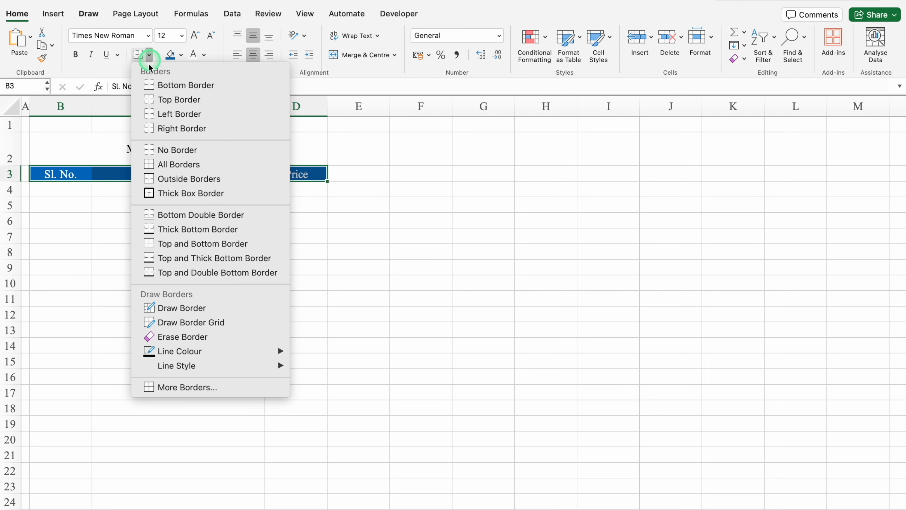
click(162, 163)
Step: Format the Menu Items with Price title with borders, a red fill, white text and a larger font size
click(164, 150)
click(138, 54)
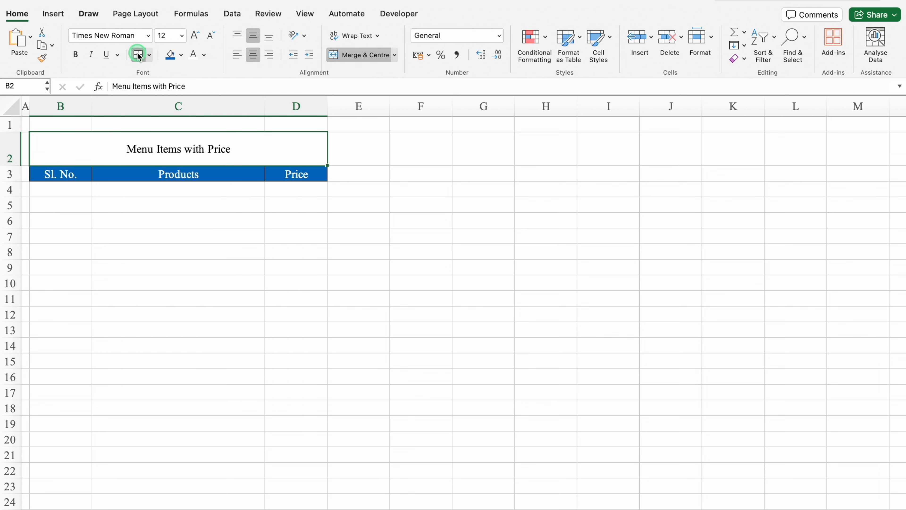
click(181, 55)
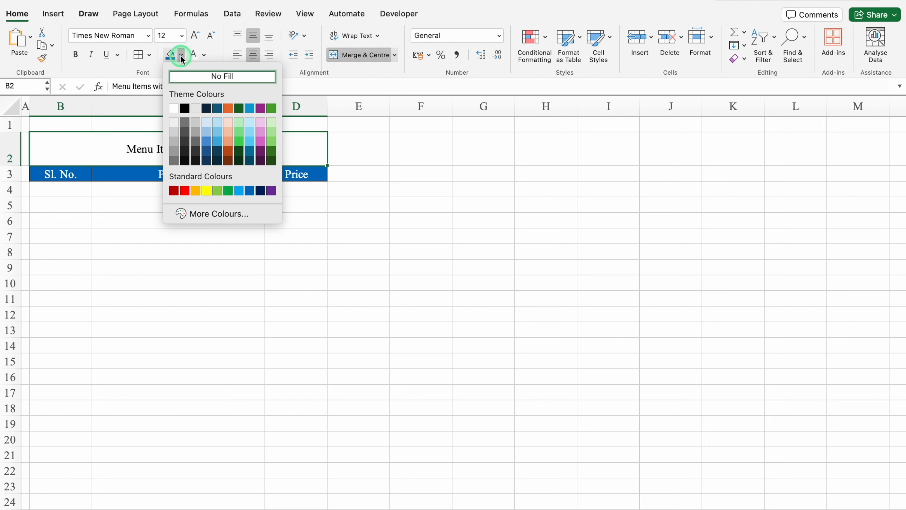
click(185, 191)
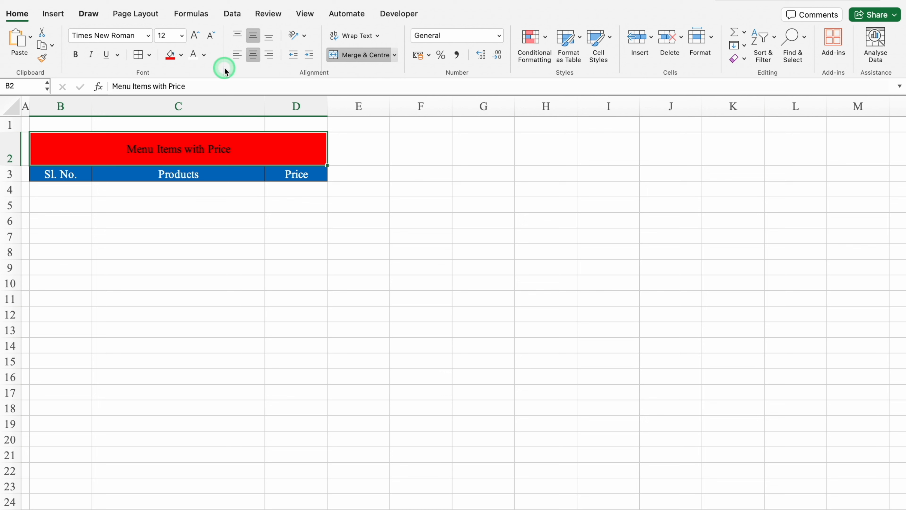
click(192, 57)
click(195, 36)
click(194, 35)
click(195, 35)
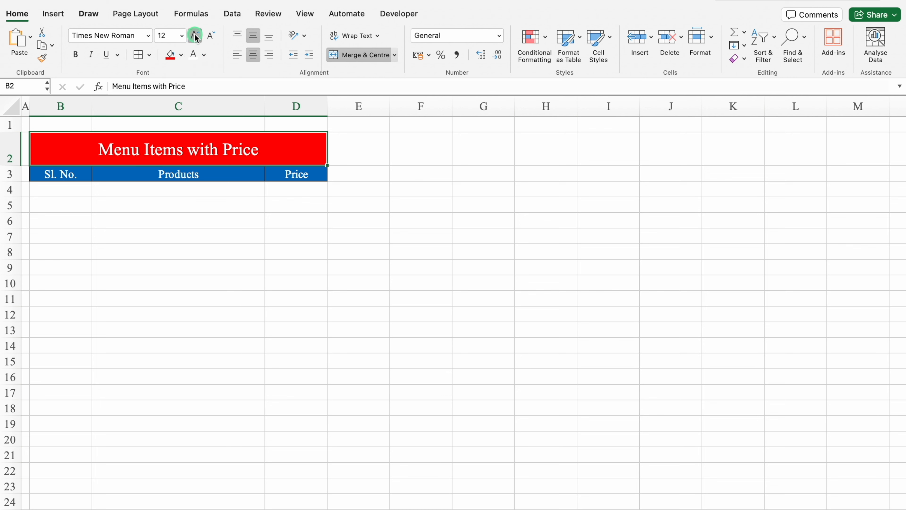
click(193, 262)
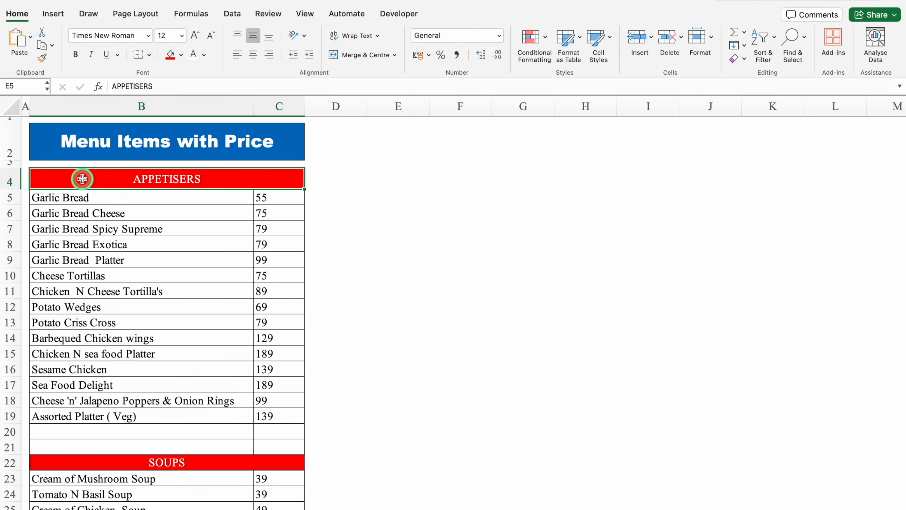
Step: Copy the menu items and prices from the APPETISERS heading downward in the source list and paste them at C4
drag(82, 179, 122, 225)
key(super+c)
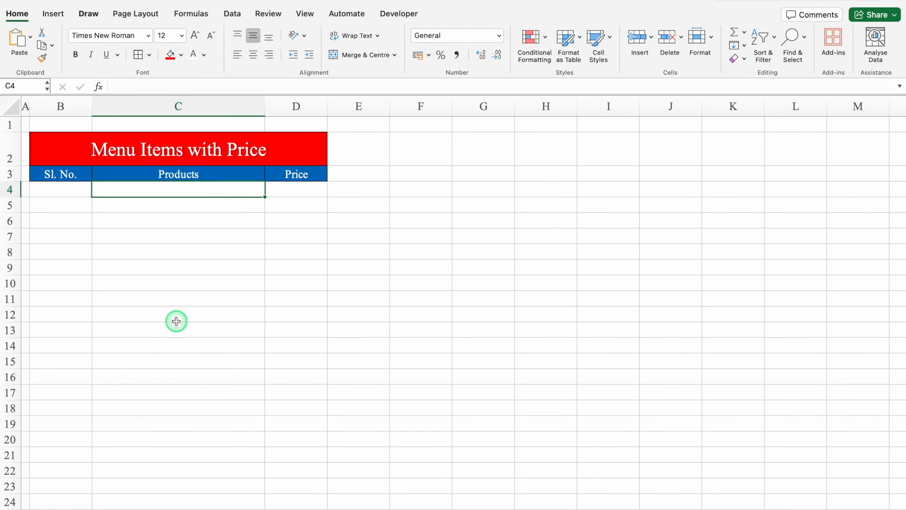
key(super+v)
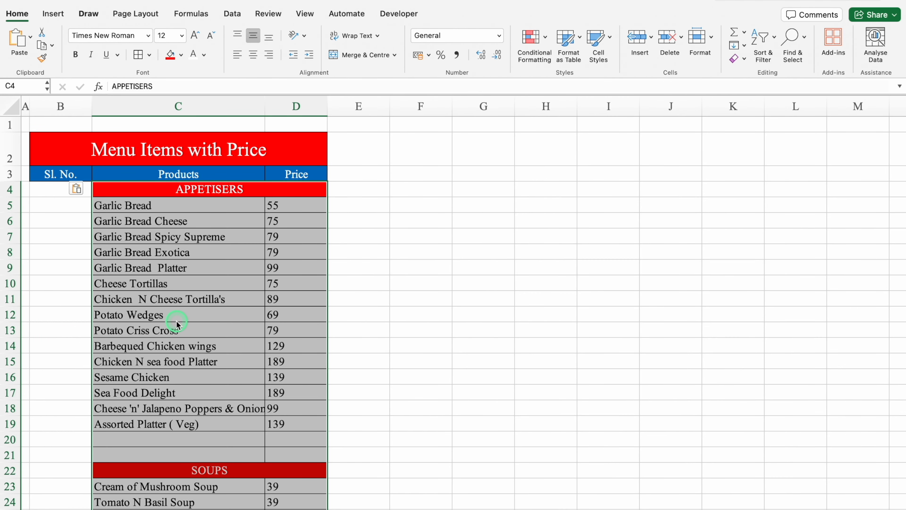
Step: Number the appetisers from 1 to 15 in B5:B19 by filling a series down the Sl. No. column
click(70, 204)
text(1)
key(Return)
drag(92, 228, 86, 434)
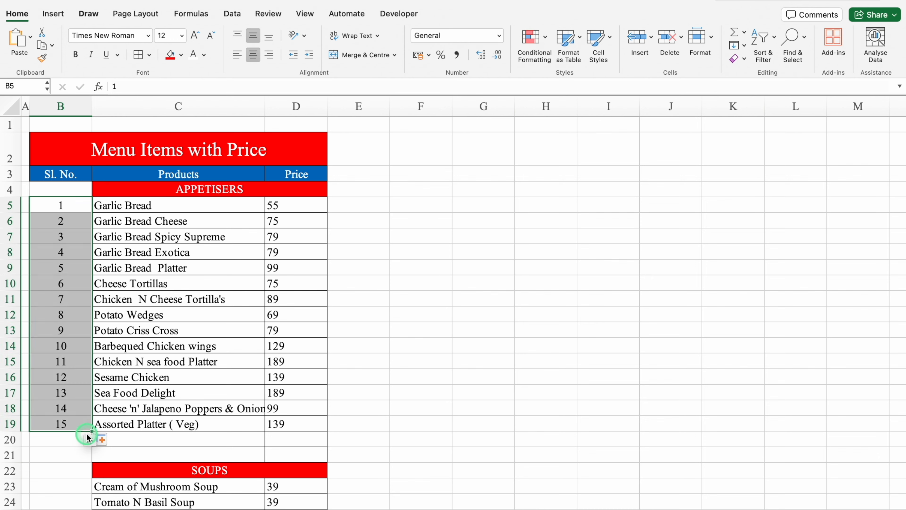
Step: Extend the APPETISERS heading so it is merged and centred across B4:D4
click(350, 57)
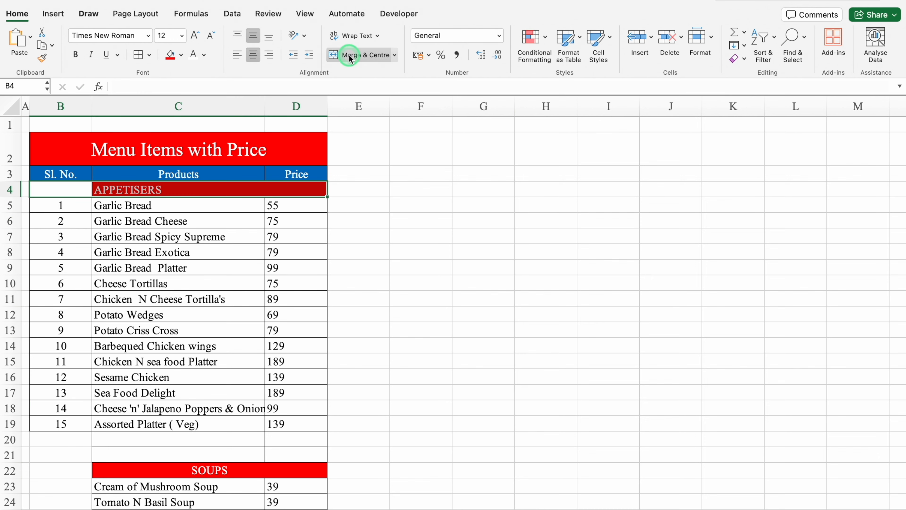
click(349, 57)
click(200, 330)
drag(903, 140, 903, 157)
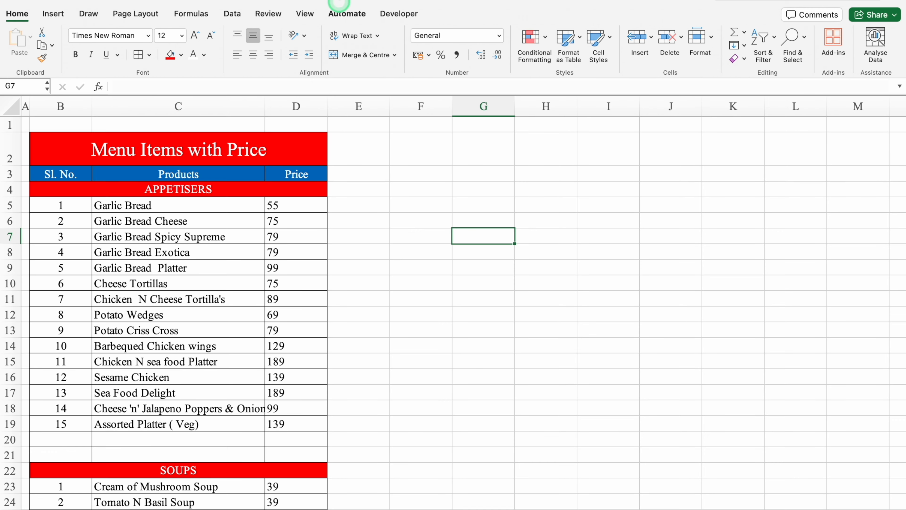
Step: Hide the gridlines on the Menu Items sheet
click(304, 14)
click(332, 46)
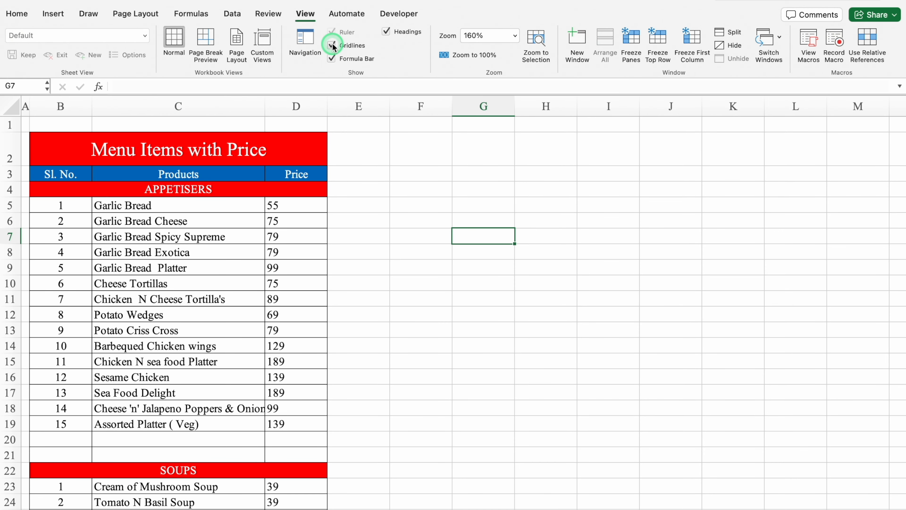
click(438, 288)
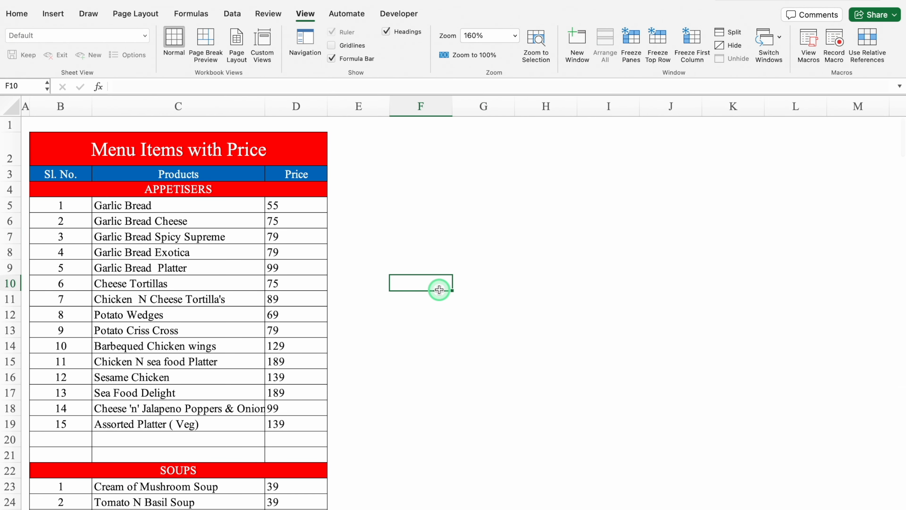
Step: Add a new worksheet and name it Raw Items List
click(108, 500)
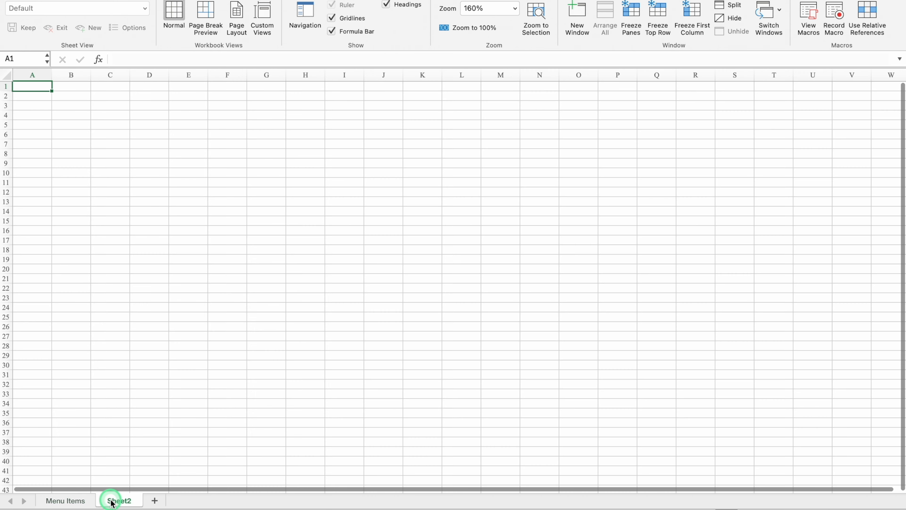
double_click(131, 501)
text(Raw Items List)
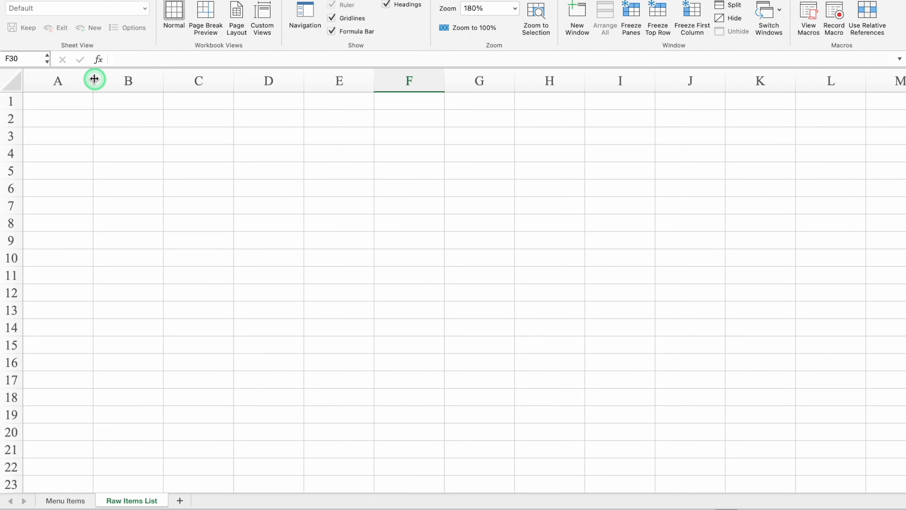
Step: Narrow column A, heighten row 2, and enter the title "Raw Items List" in the merged and centred cells B2:F2
drag(94, 81, 36, 87)
drag(15, 127, 13, 170)
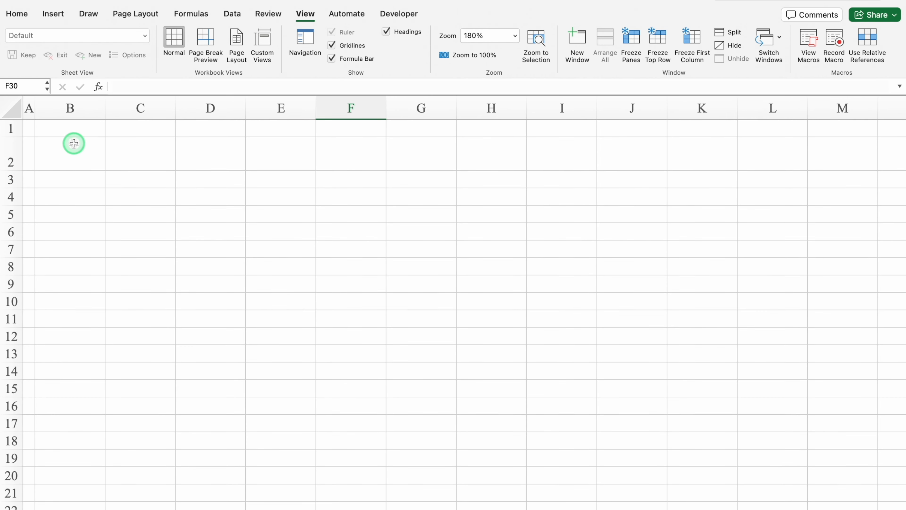
drag(73, 143, 339, 164)
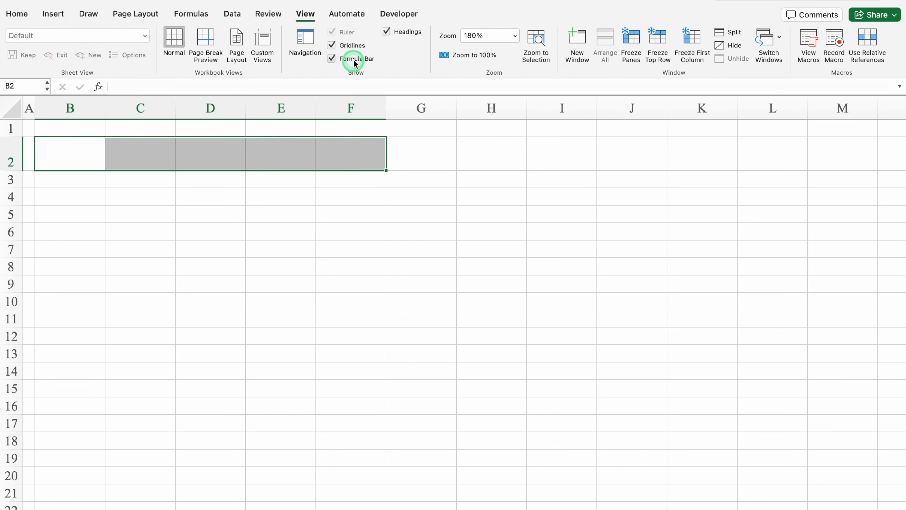
click(348, 54)
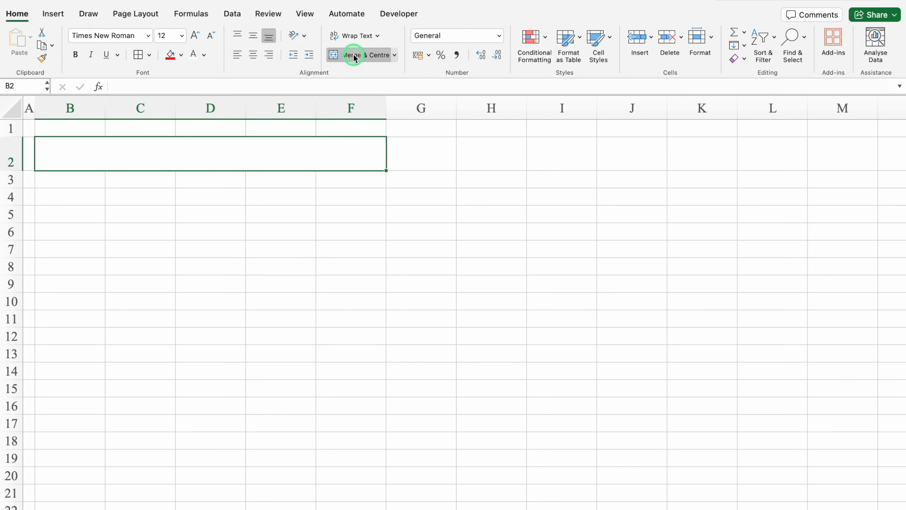
click(224, 152)
text(Raw Items List)
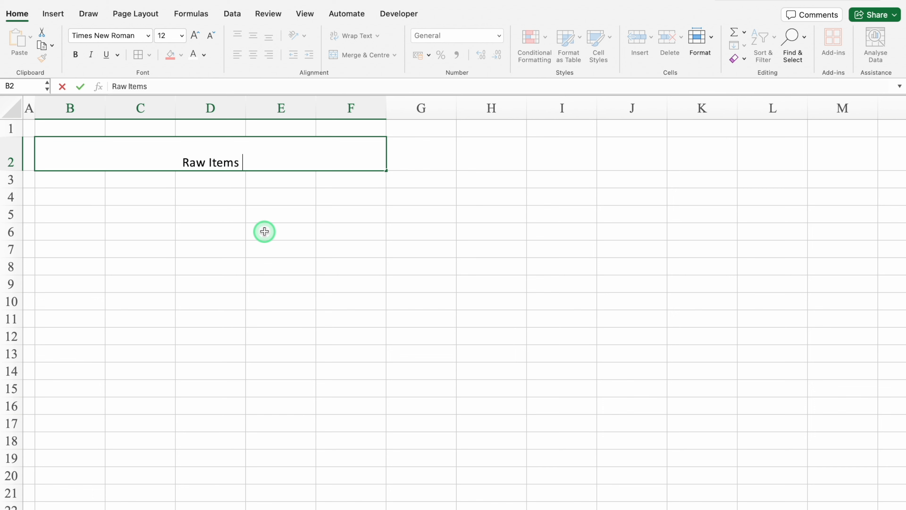
Step: Finish the title entry and vertically centre the contents of every cell in the sheet
click(264, 232)
click(14, 110)
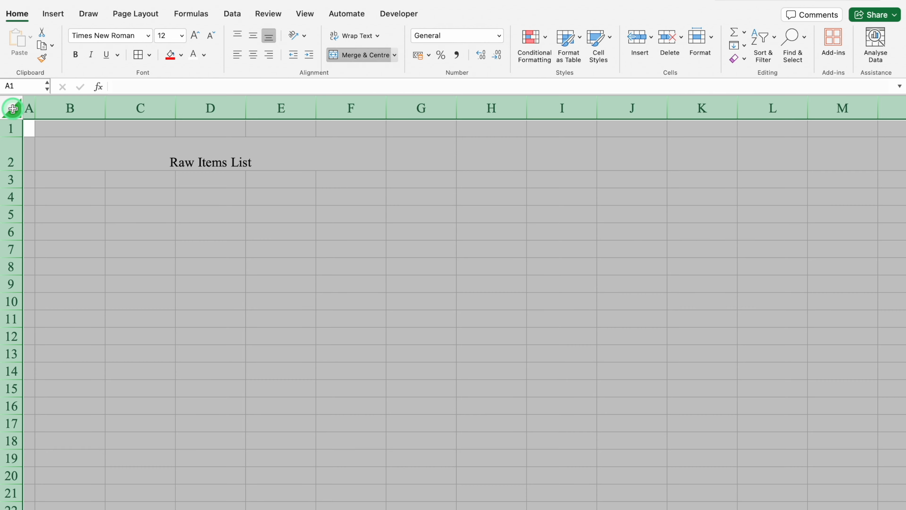
click(253, 36)
Step: Enter the column headings Sl. No., Items, UOM, Qty. and Price in cells B3:F3
click(96, 190)
text(Sl)
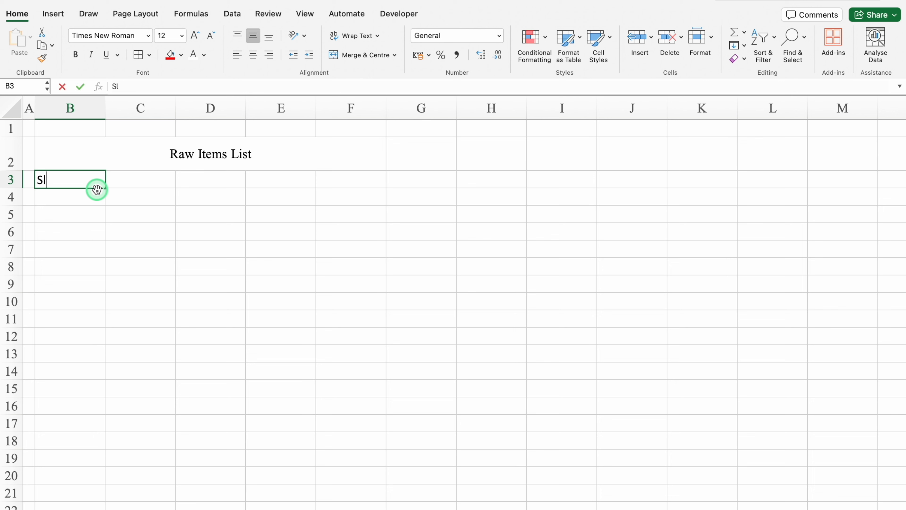
text(. No.)
key(Tab)
text(Items)
key(Tab)
text(UOM)
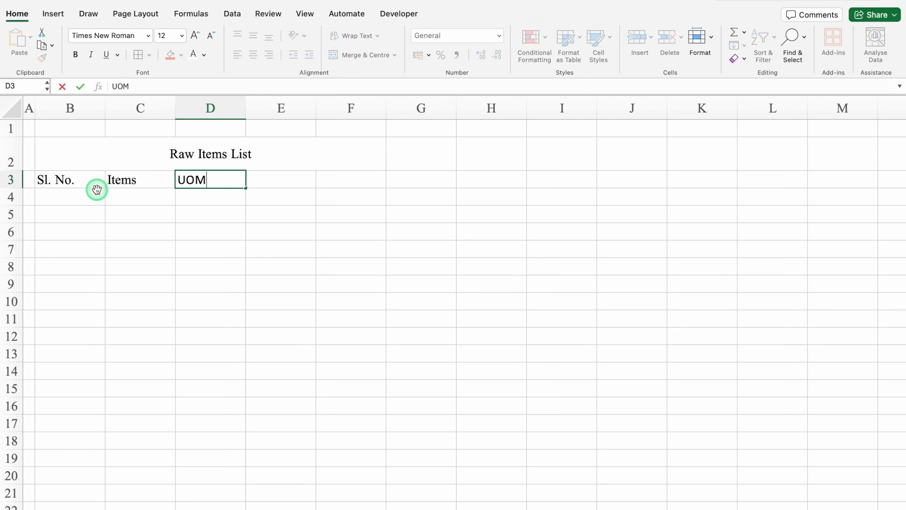
key(Tab)
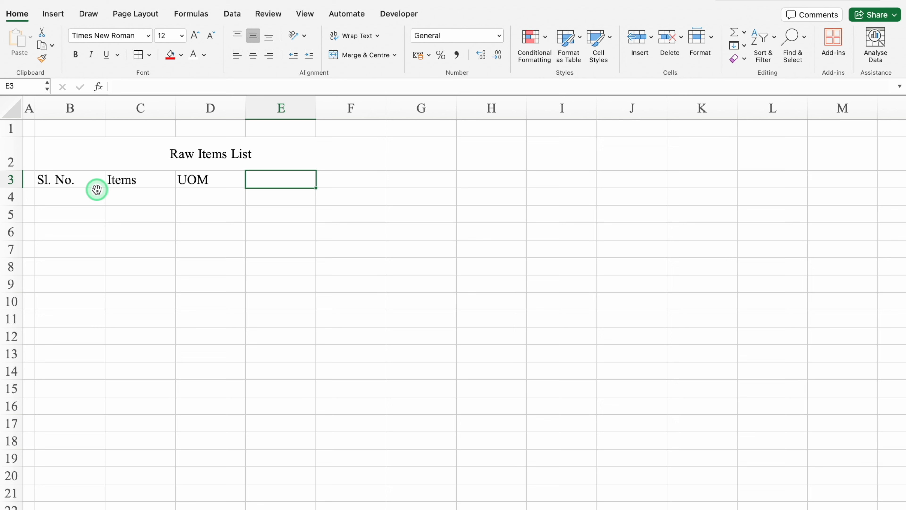
text(Qty.)
key(Tab)
text(Price)
click(140, 249)
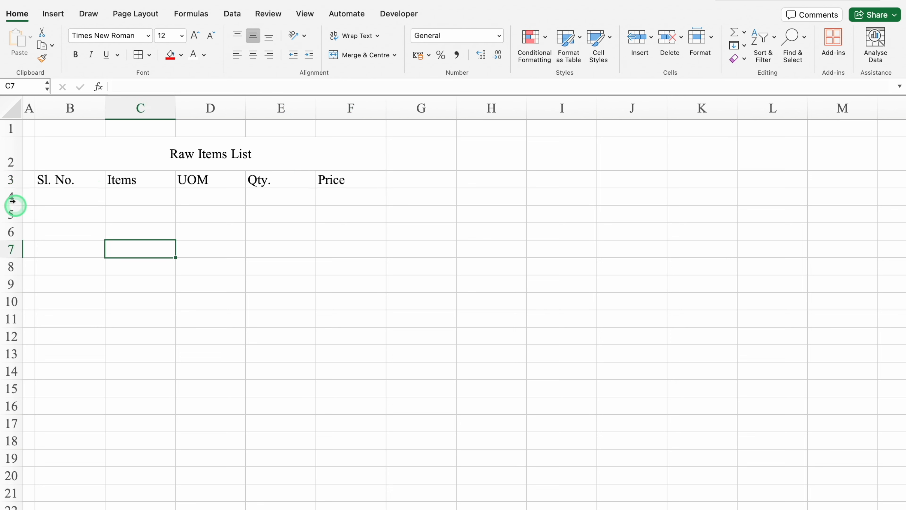
Step: Centre the row 3 headings horizontally and widen column C to about twice its width
click(11, 179)
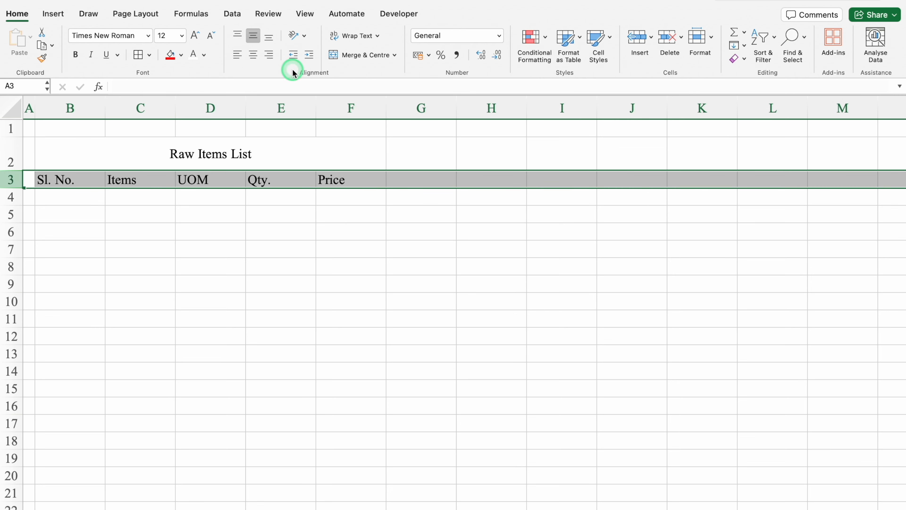
click(253, 55)
click(216, 246)
drag(175, 108, 245, 108)
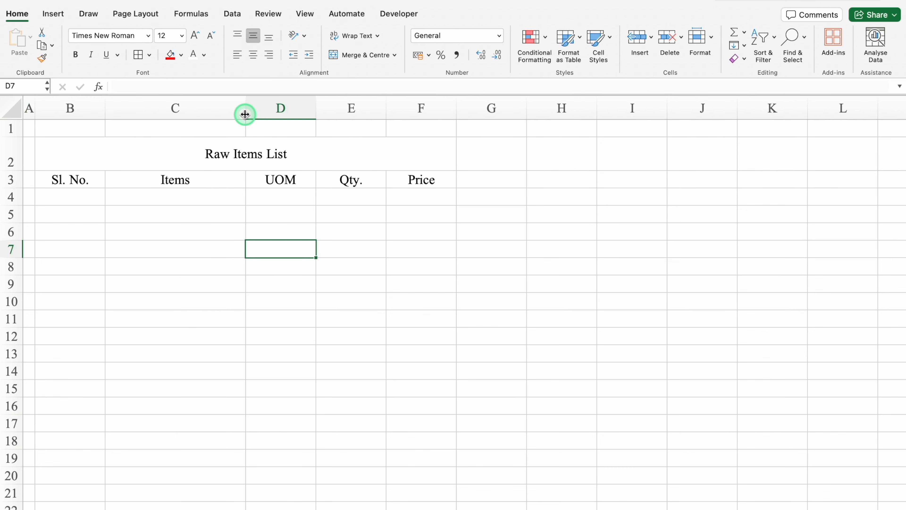
Step: Fill the merged title cell Raw Items List with standard blue and increase its font size by five increments
click(183, 149)
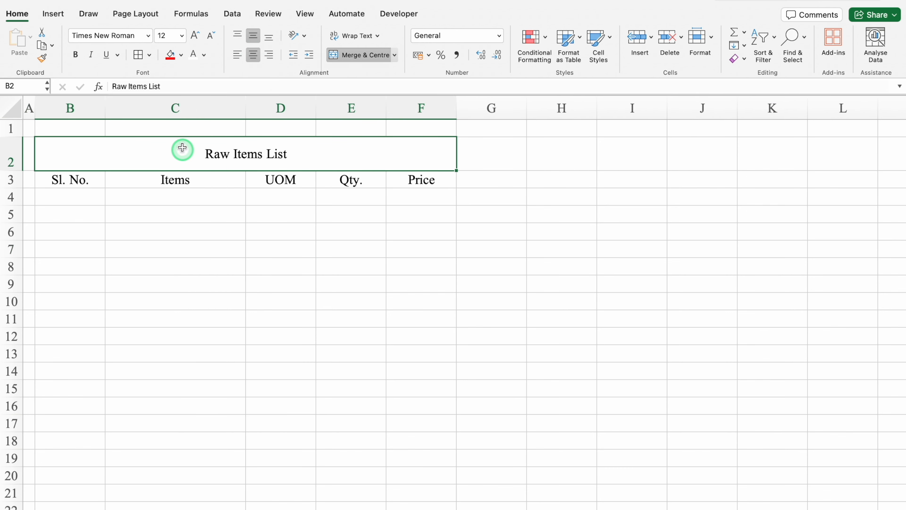
click(180, 54)
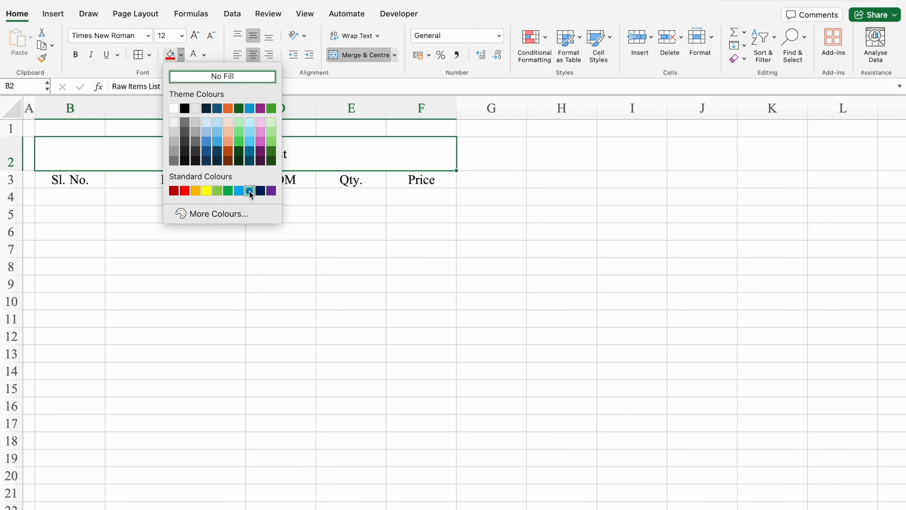
click(250, 191)
click(195, 35)
click(195, 34)
click(195, 35)
click(196, 34)
click(195, 34)
Step: Fill the column headings in B3:F3 with standard orange
click(58, 179)
drag(58, 179, 421, 179)
click(182, 54)
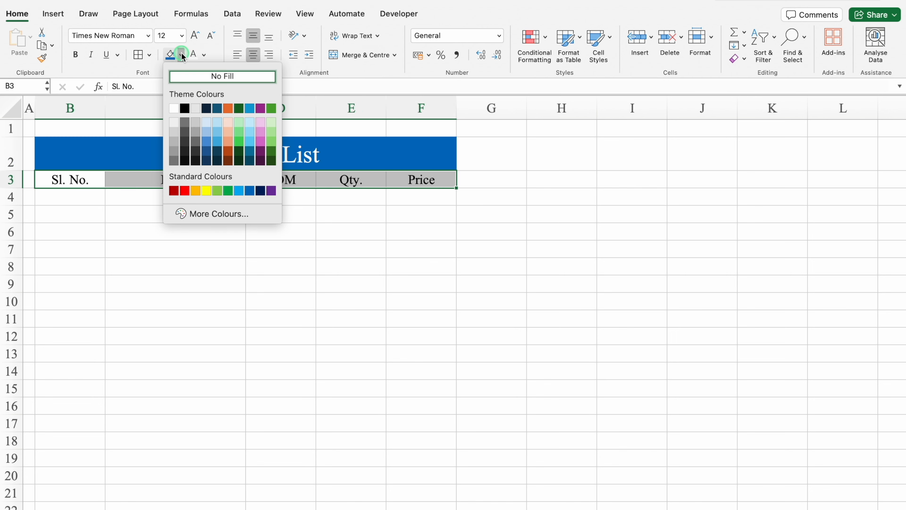
click(196, 191)
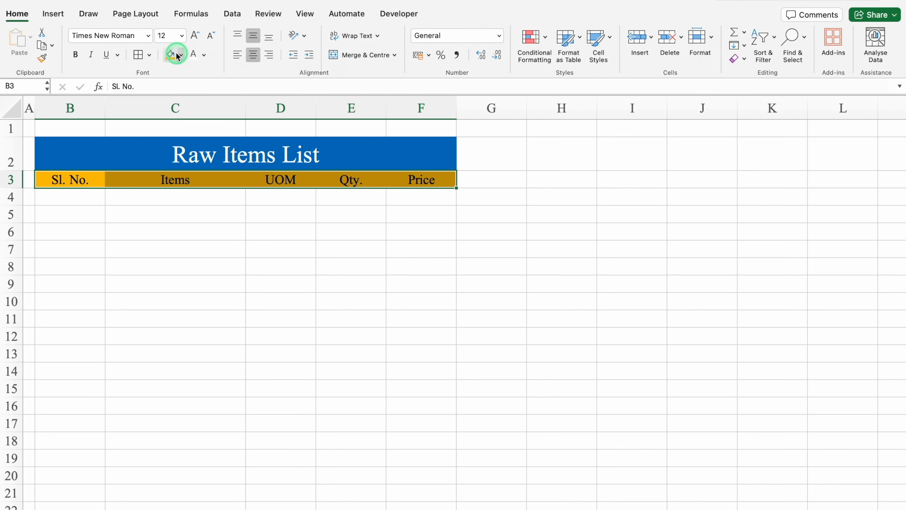
Step: Enter the first item in row 4: serial number 1, Apple, Kg., quantity 1000, price 120
click(67, 197)
text(1)
key(Tab)
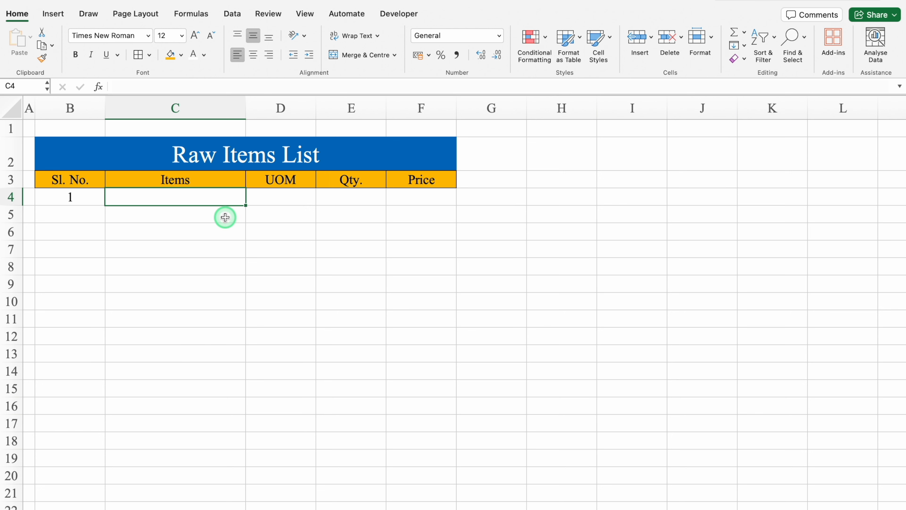
text(Apple)
key(Tab)
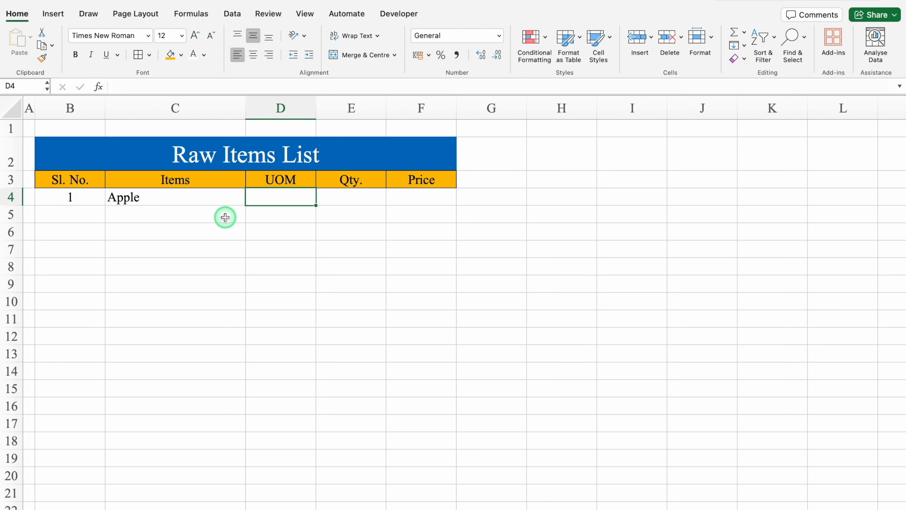
text(Kg.)
key(Tab)
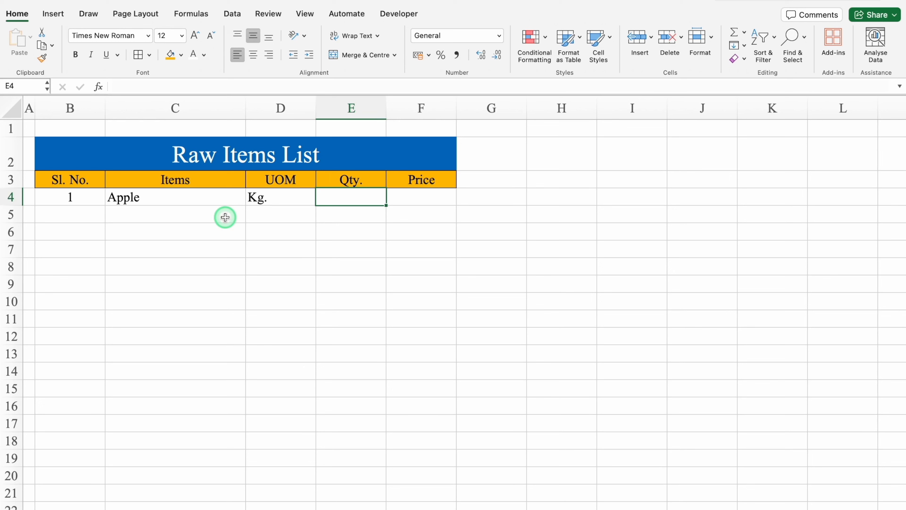
text(1000)
key(Tab)
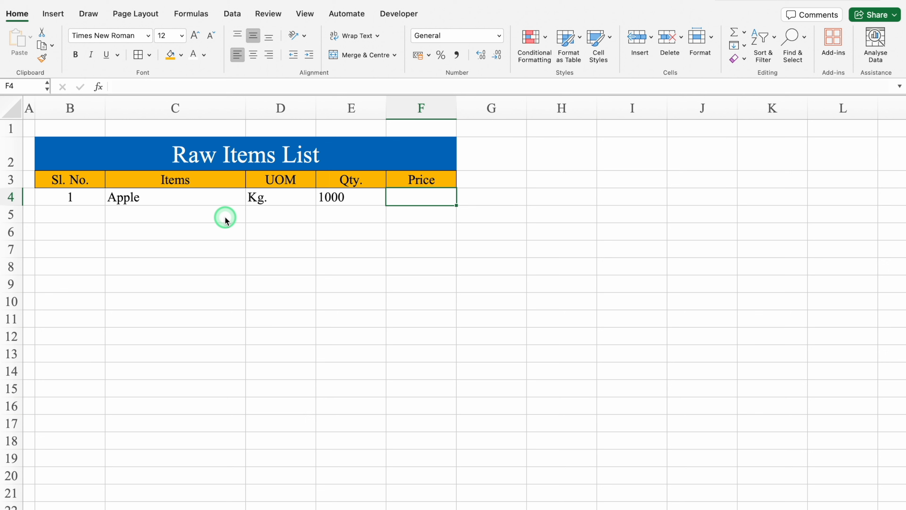
text(120)
key(Return)
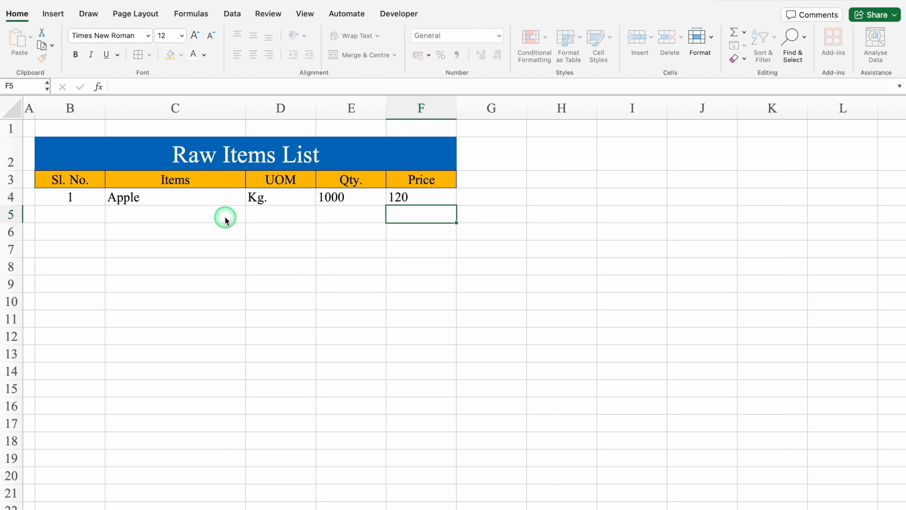
Step: Enter the second item in row 5: serial number 2, Tomato Ketcheup Sachet, Pcs., quantity 500, price 250
click(82, 214)
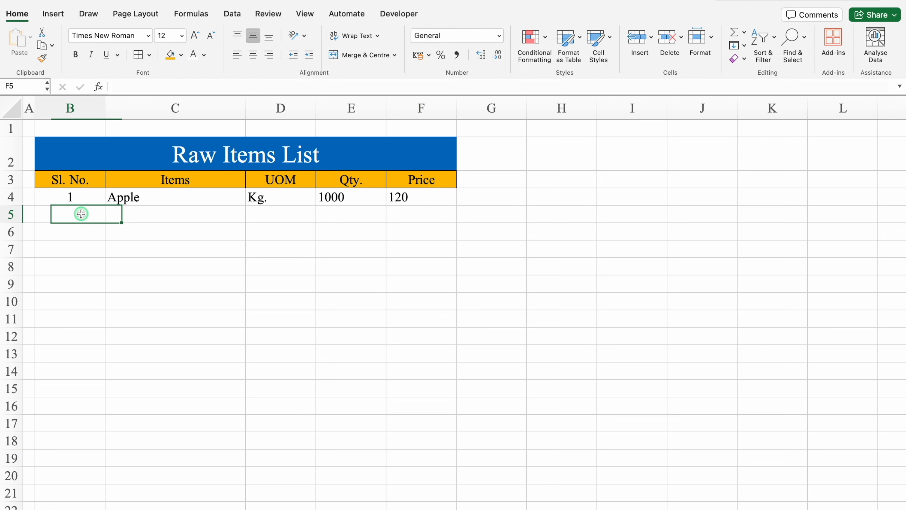
text(2)
key(Return)
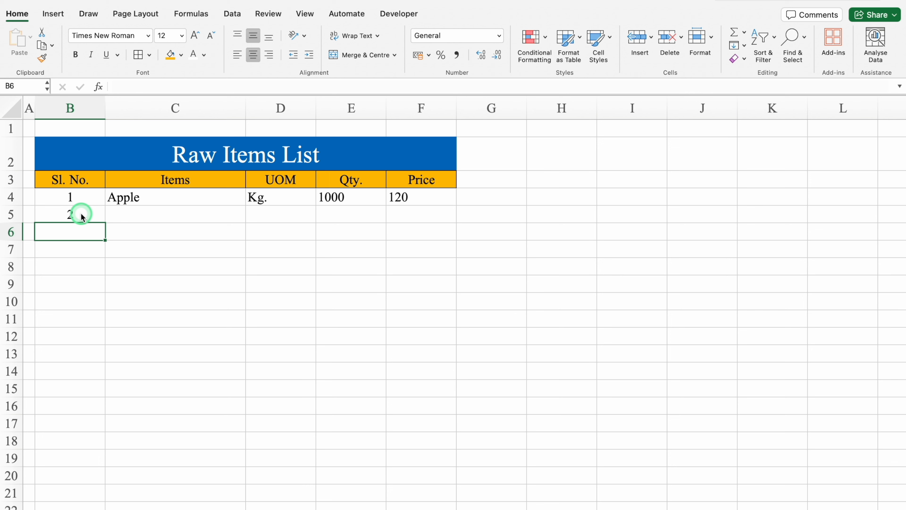
click(118, 214)
text(Tomato Ke)
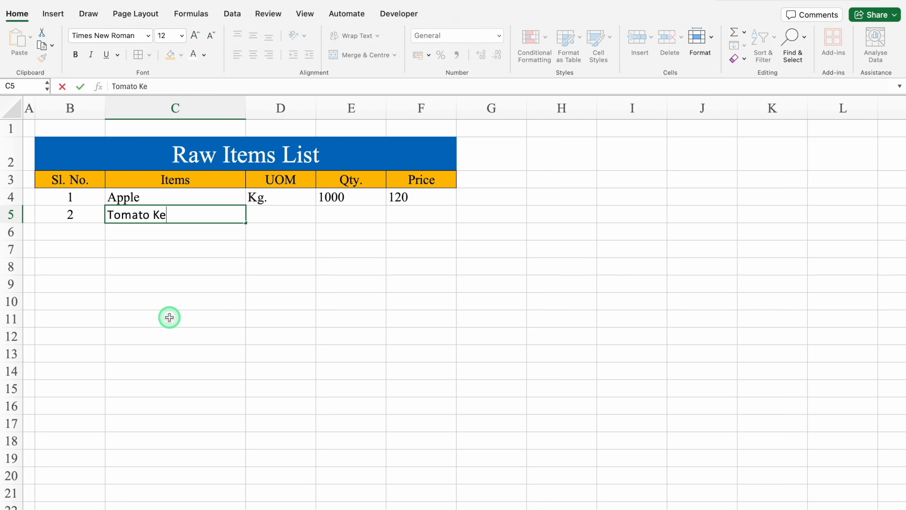
text(tcheup Sachet)
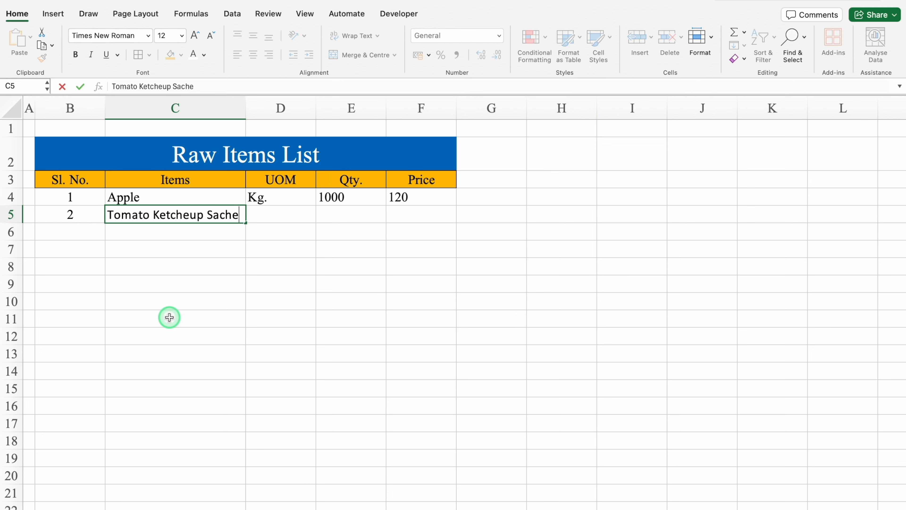
key(Tab)
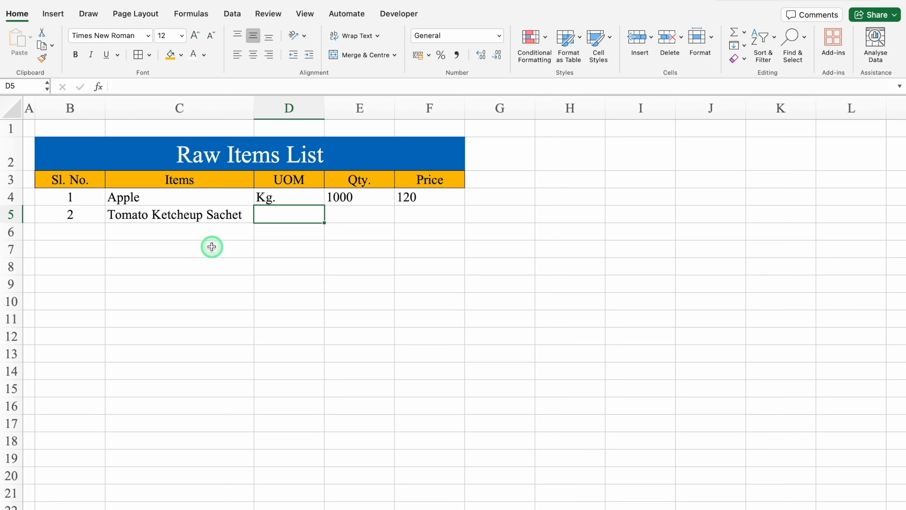
text(Pcs.)
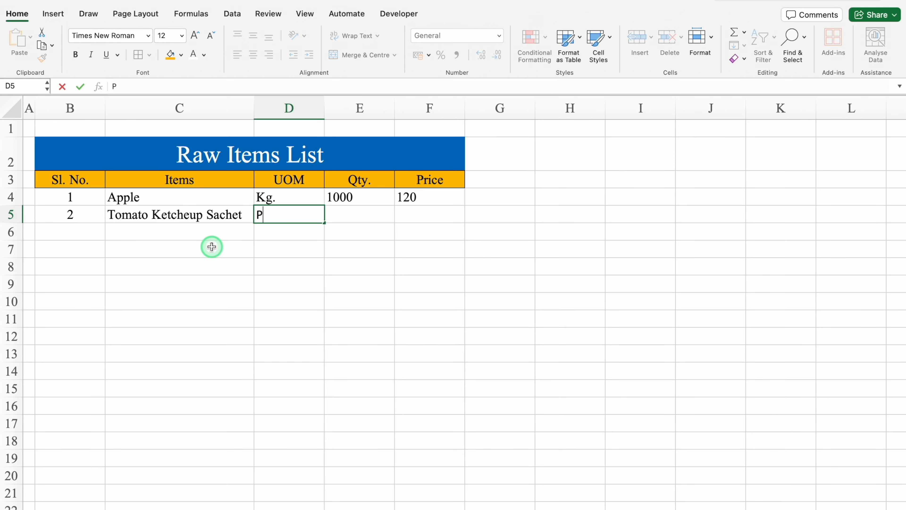
key(Tab)
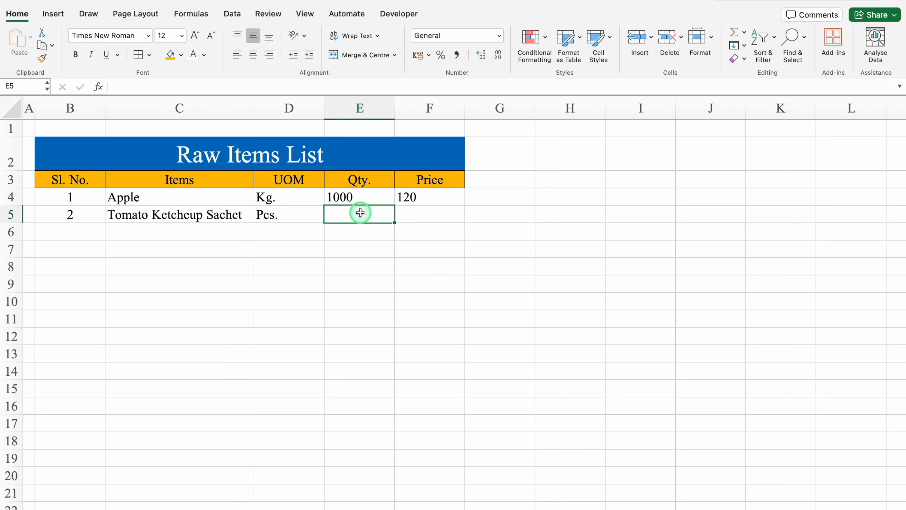
text(500)
click(417, 216)
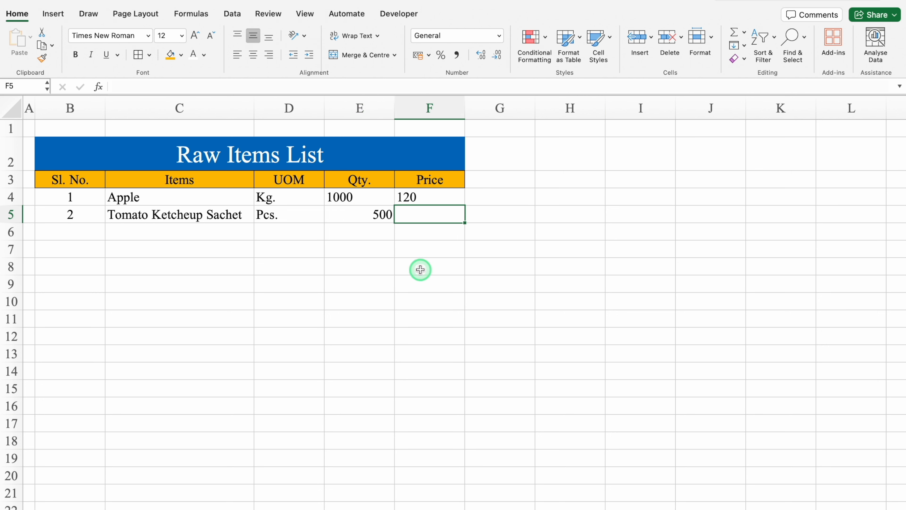
text(250)
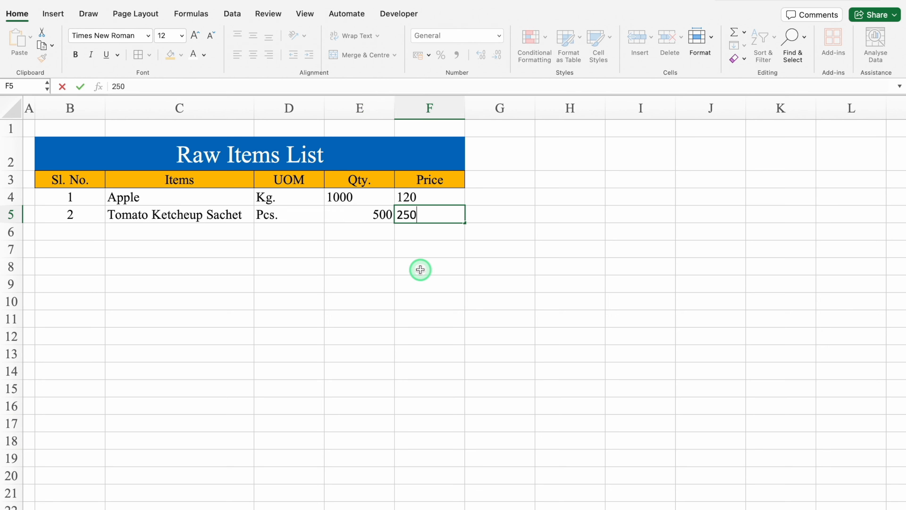
key(Return)
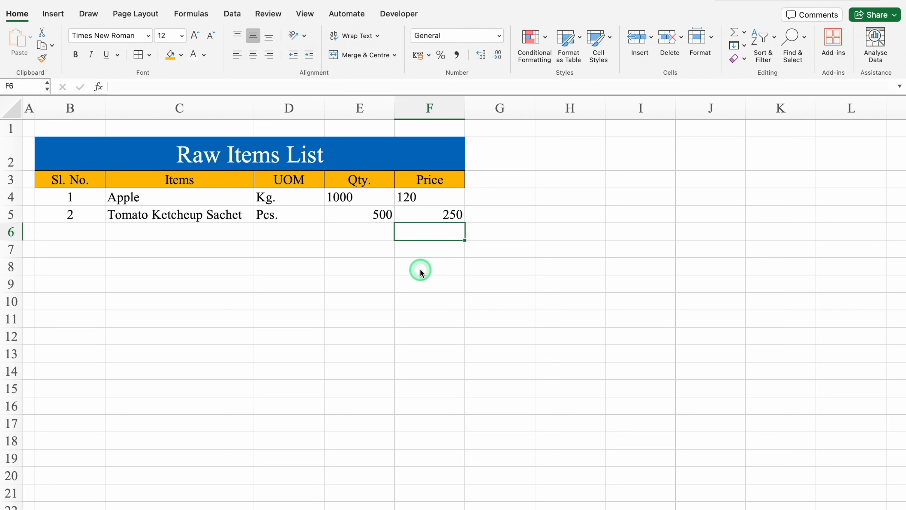
Step: Left-align the quantity and price in cells E5:F5
click(356, 228)
drag(353, 216, 432, 215)
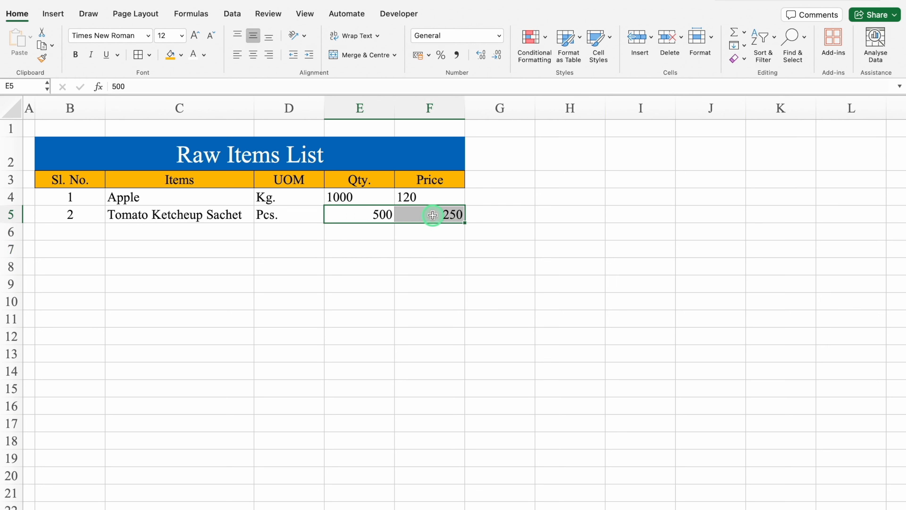
click(237, 54)
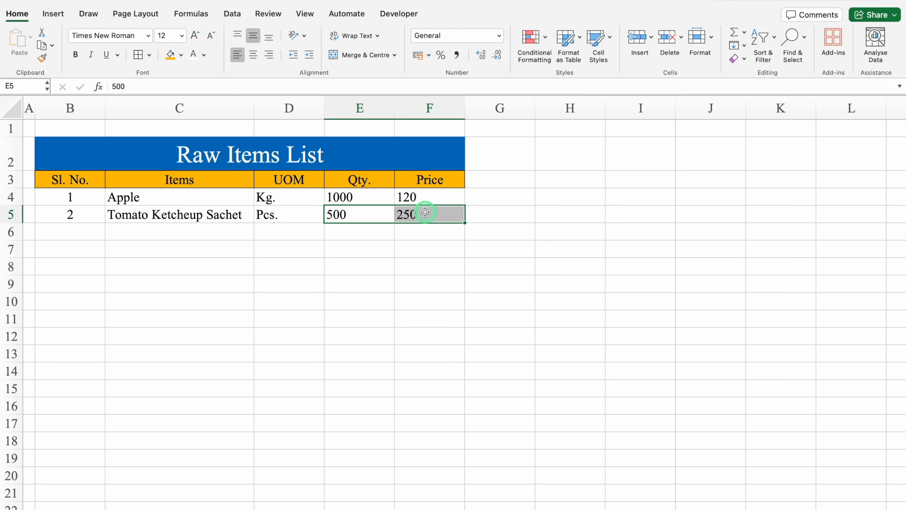
Step: Try the calculation =E5/F5 in cell G5, centre its result, and clear the cell
click(491, 214)
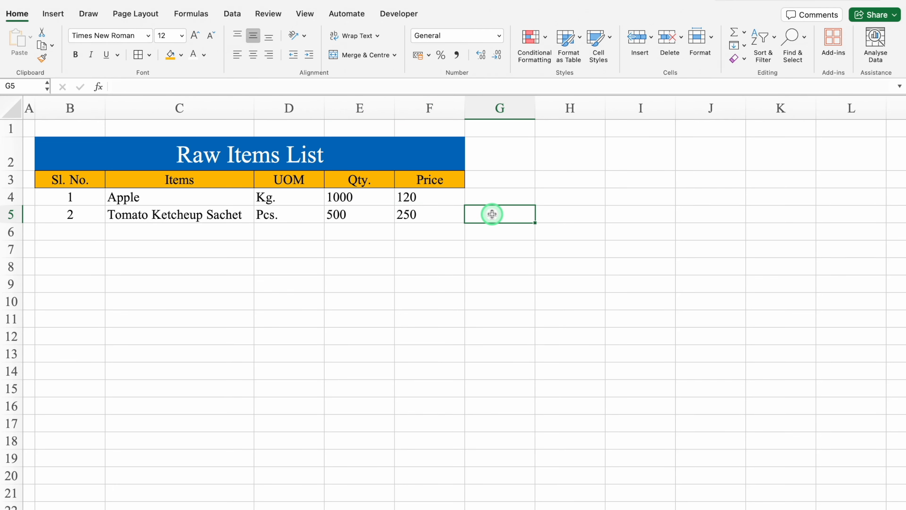
text(=)
click(374, 213)
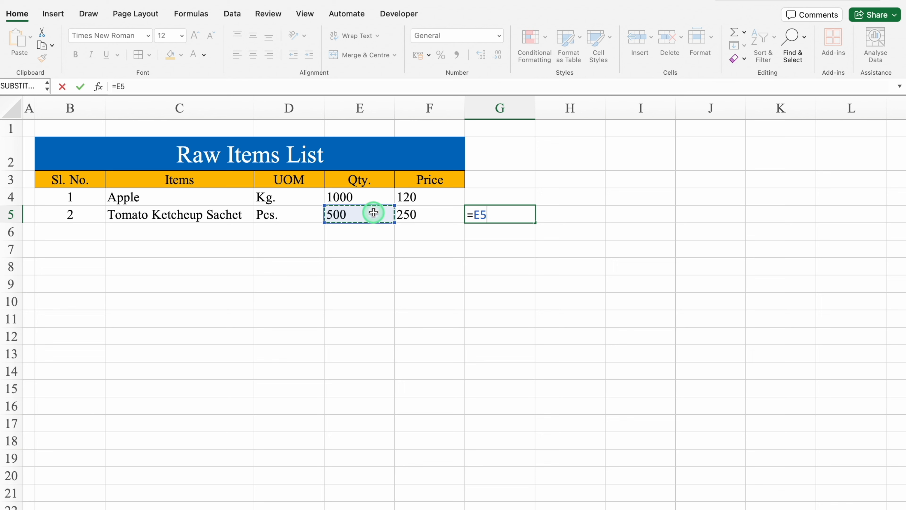
text(/)
click(414, 214)
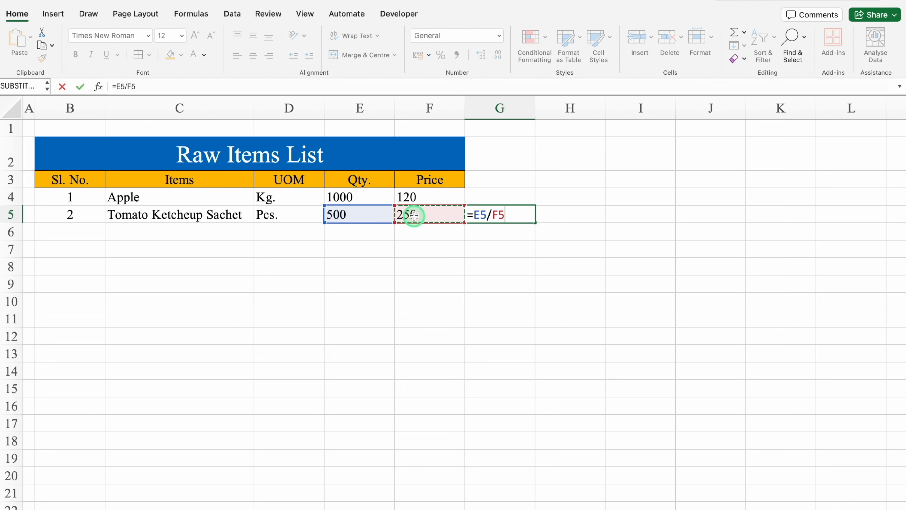
key(Return)
click(495, 213)
click(258, 59)
key(Delete)
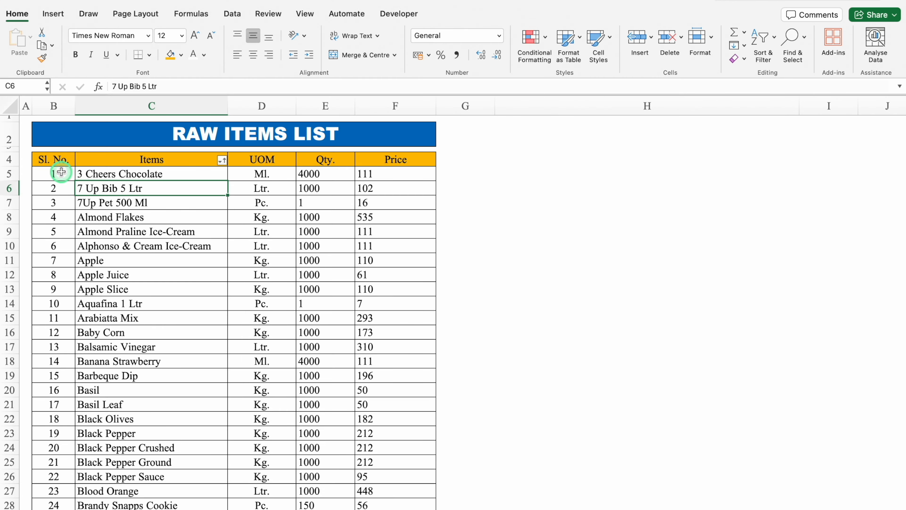
Step: Copy the item rows from the completed raw items list into this sheet starting at B4, and hide the gridlines
drag(62, 172, 382, 486)
key(super+c)
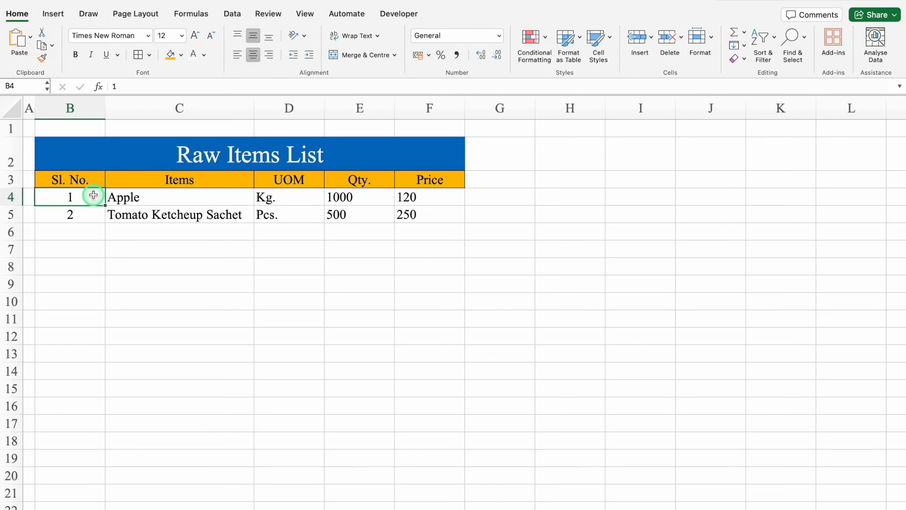
key(super+v)
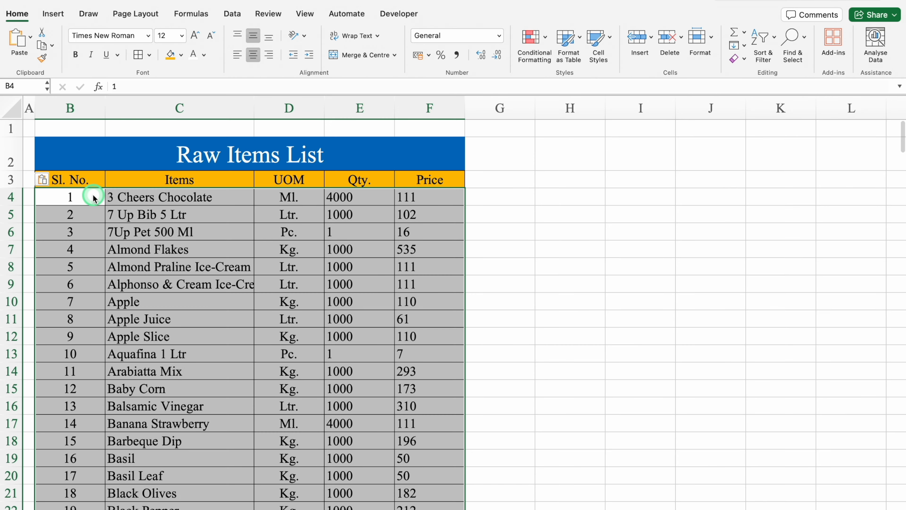
click(305, 13)
click(333, 45)
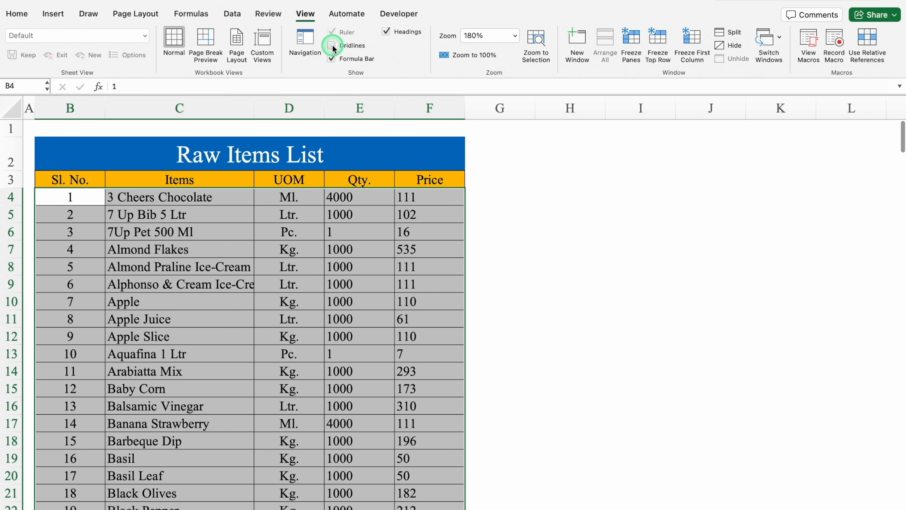
Step: Review the raw items list from its first row through to the last item
click(268, 148)
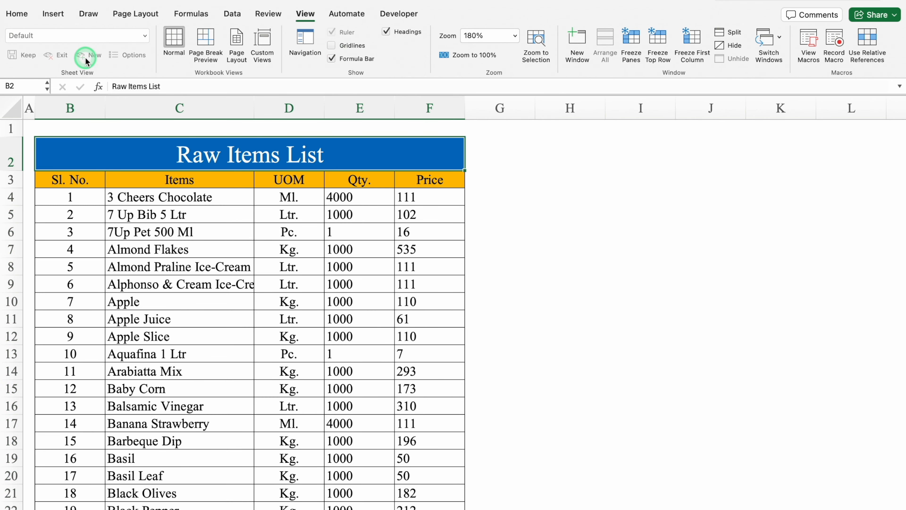
click(16, 15)
click(543, 218)
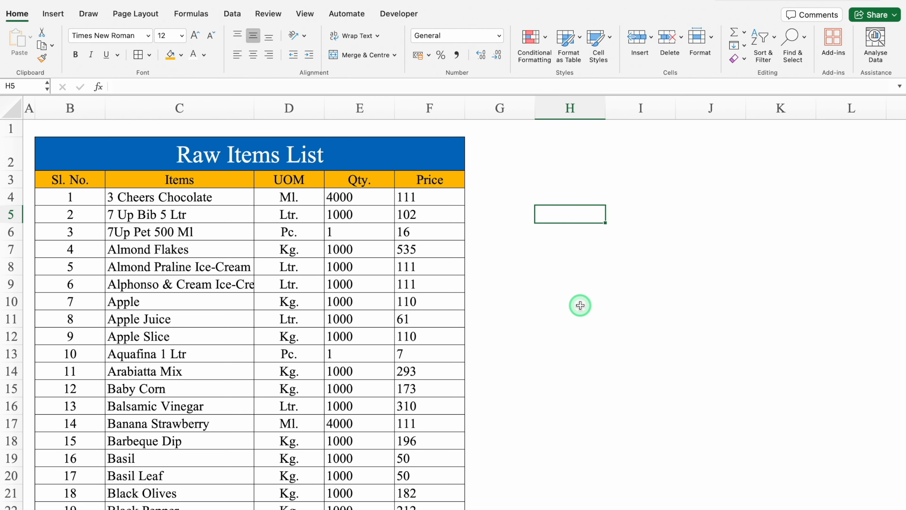
drag(902, 136, 902, 498)
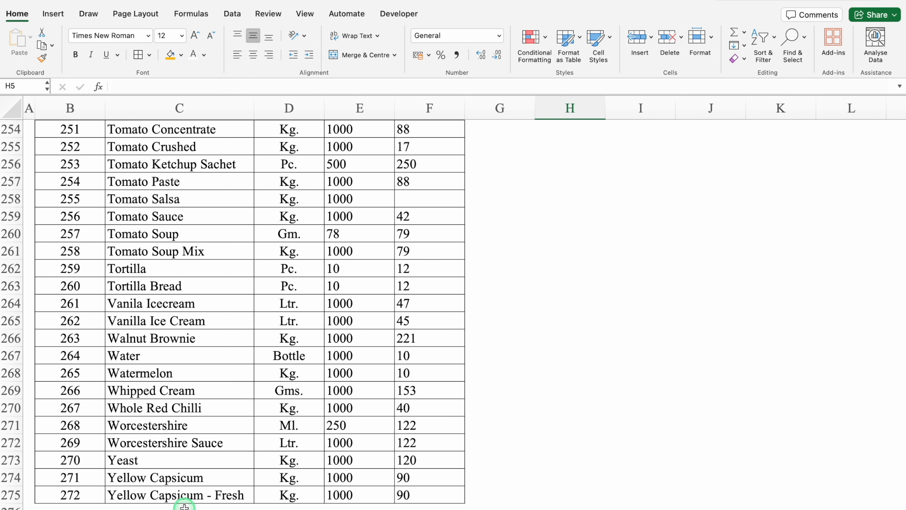
drag(904, 502, 902, 133)
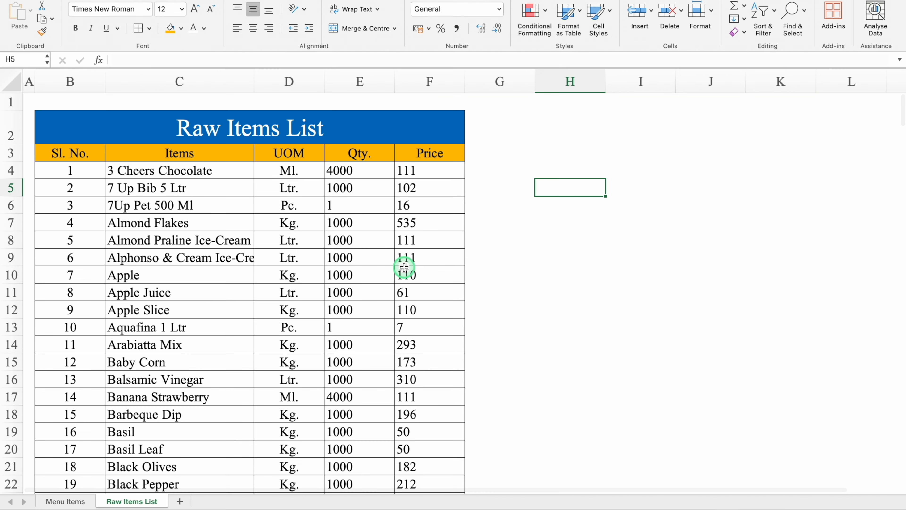
Step: Add a new sheet named Base Recipe & Costing and narrow column A to a thin margin
click(181, 502)
double_click(182, 502)
text(Base Reci)
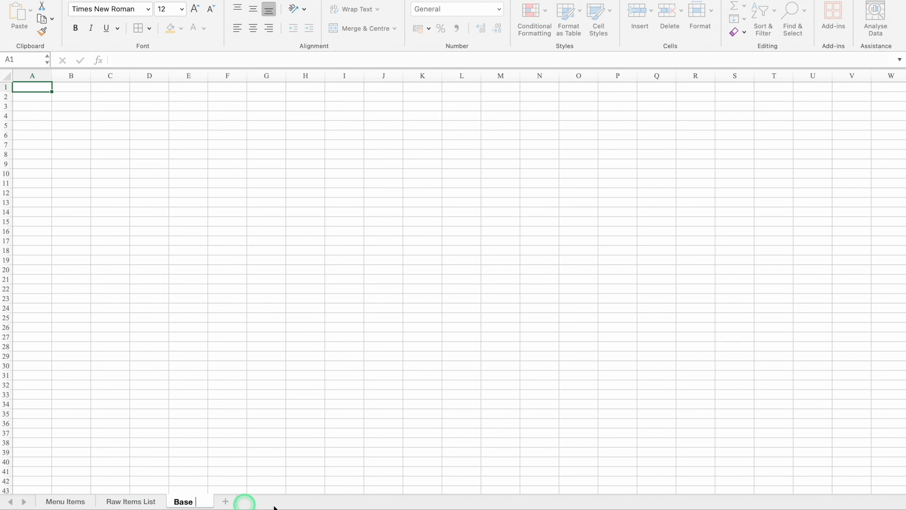
text(pe & Costing)
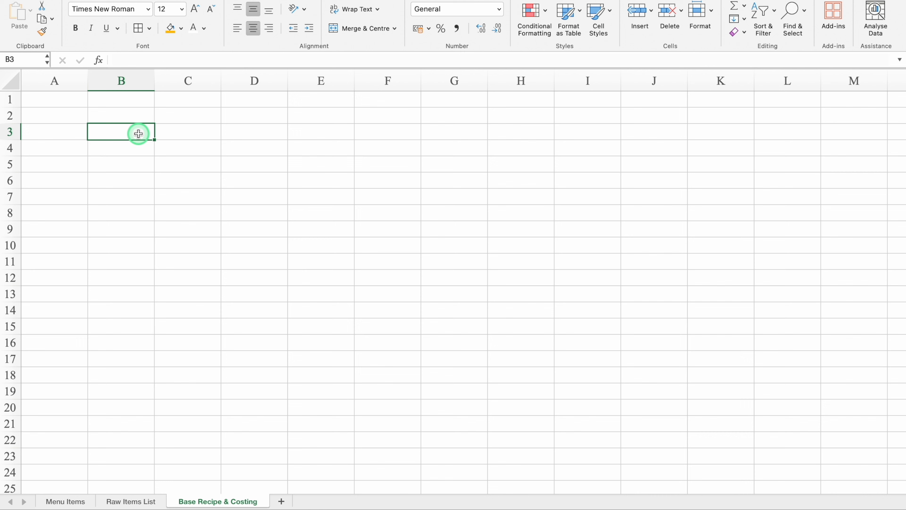
drag(87, 78, 27, 89)
Step: Enter the column headings Sl. No., Items, UOM and Grammage in cells B5:E5
click(70, 165)
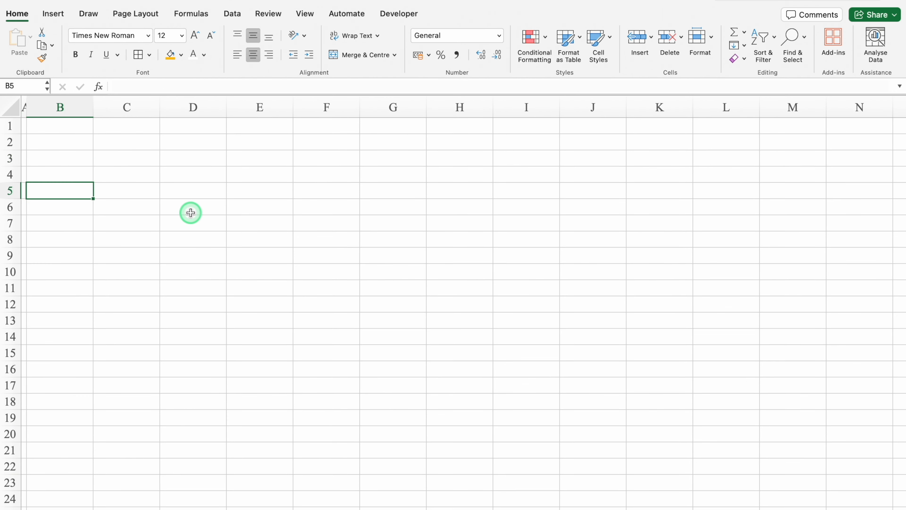
text(Sl. No.)
key(Tab)
text(Items)
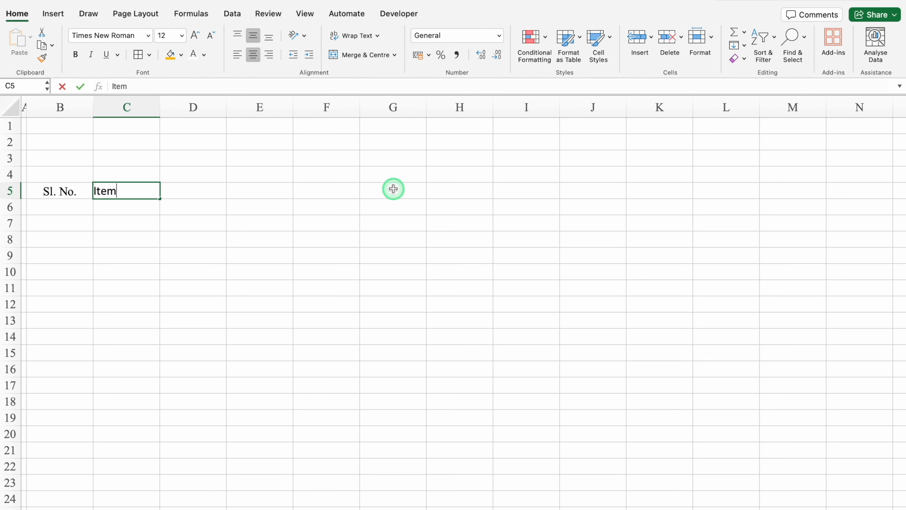
key(Tab)
text(UOM)
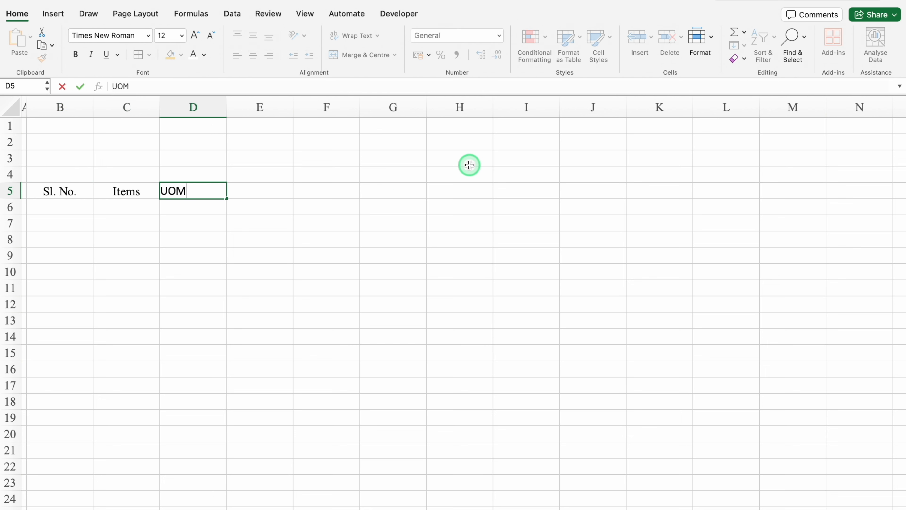
key(Tab)
text(Grammage)
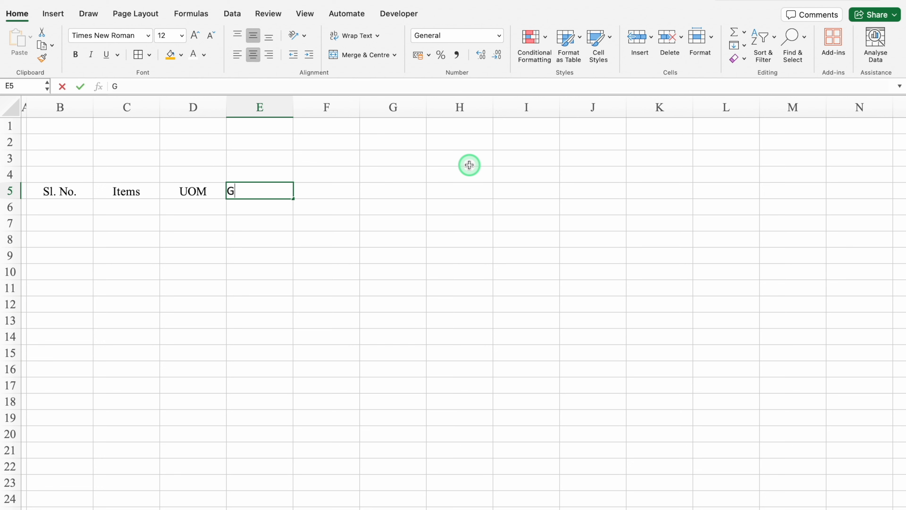
Step: Enter the headings Rate Per Unit in F5 and Recipe Qty. (Gms. / Pcs.) in G5
key(Tab)
text(Rate Per Unit)
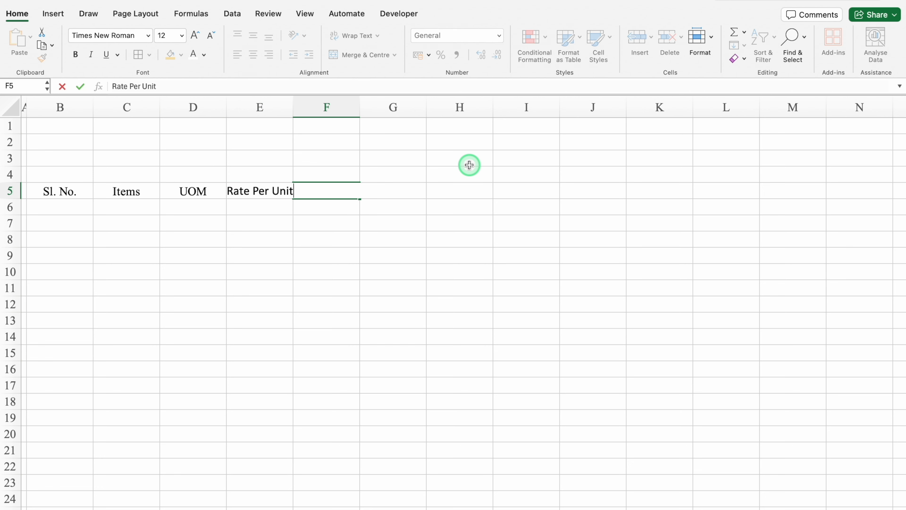
key(Tab)
text(Reci)
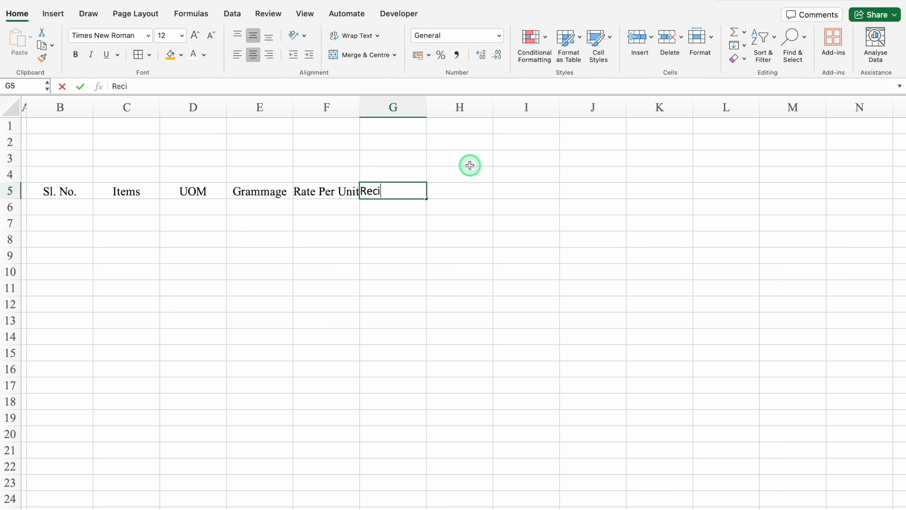
text(pe Qty. ()
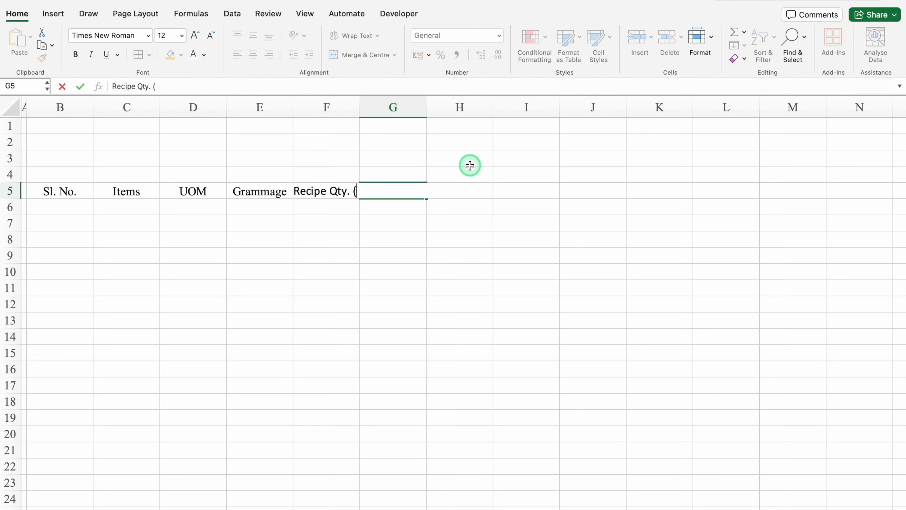
text(Gms. / Pcs.)
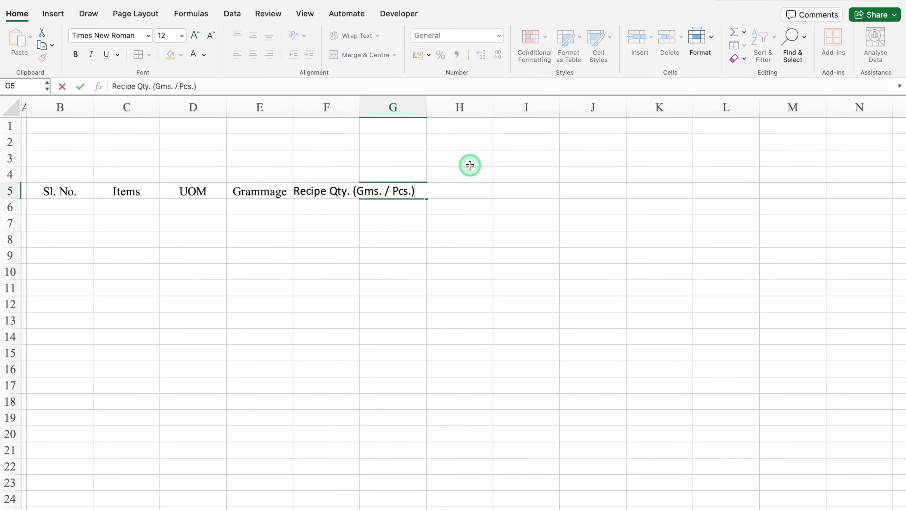
key(Return)
Step: Autofit columns G and F to their headings and enter Recipe Cost in H5
double_click(427, 106)
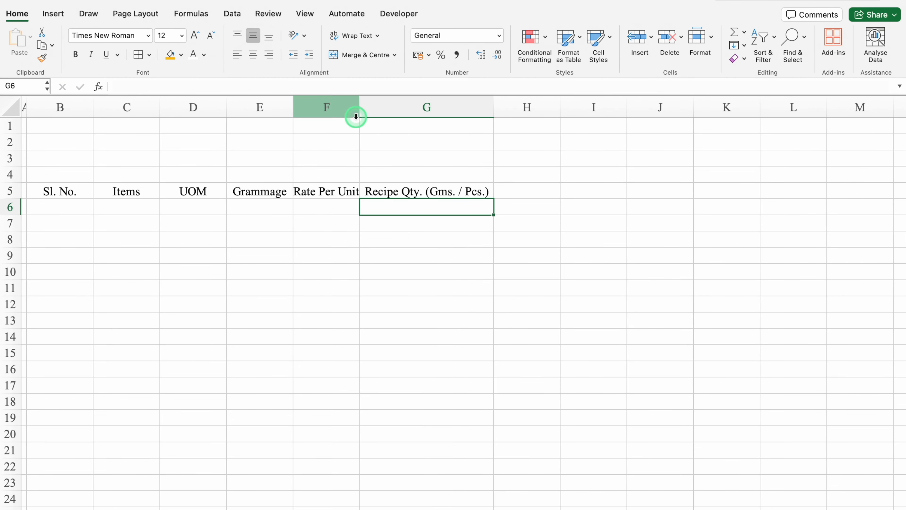
double_click(358, 111)
key(Up)
key(Right)
text(R)
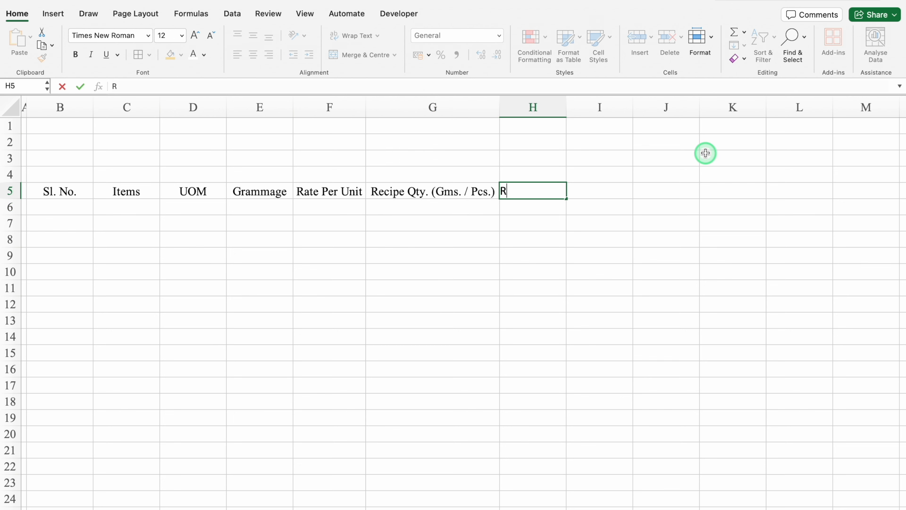
text(ecipe Cost)
Step: Fill the heading row B5:H5 with orange and add borders around all its cells
drag(62, 193, 518, 192)
click(171, 57)
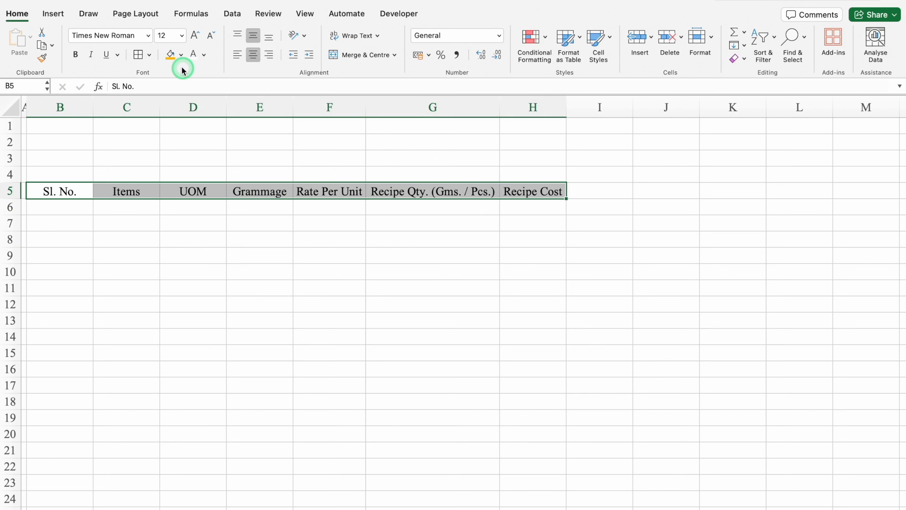
click(139, 55)
Step: Merge and centre B4:D4 and enter the label PRODUCT
click(70, 170)
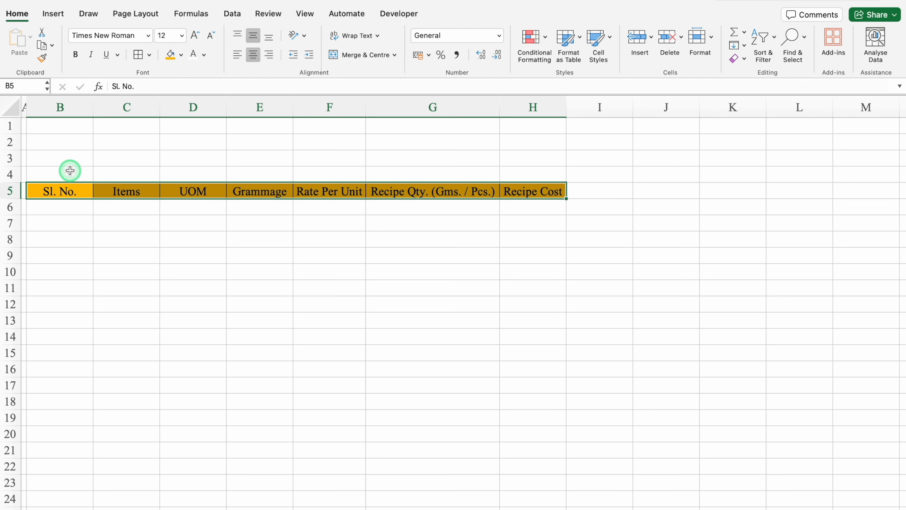
drag(70, 170, 183, 173)
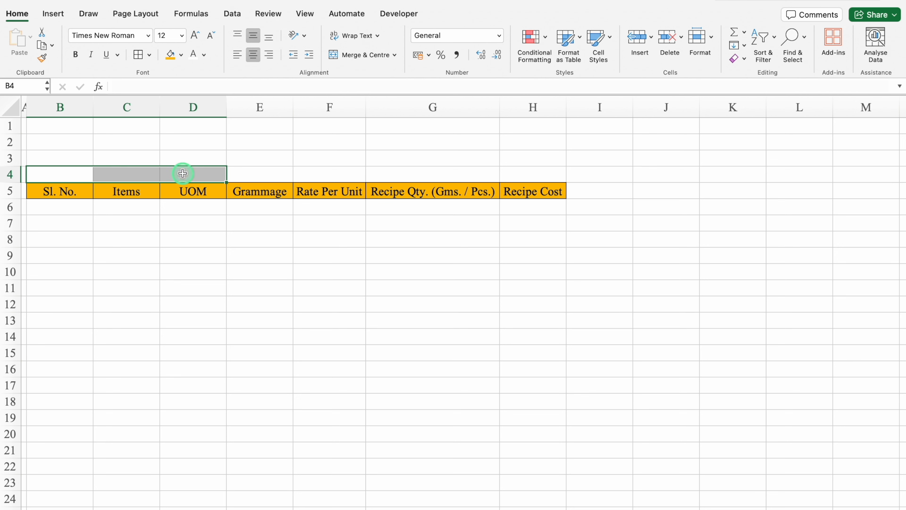
click(361, 55)
click(263, 178)
text(P)
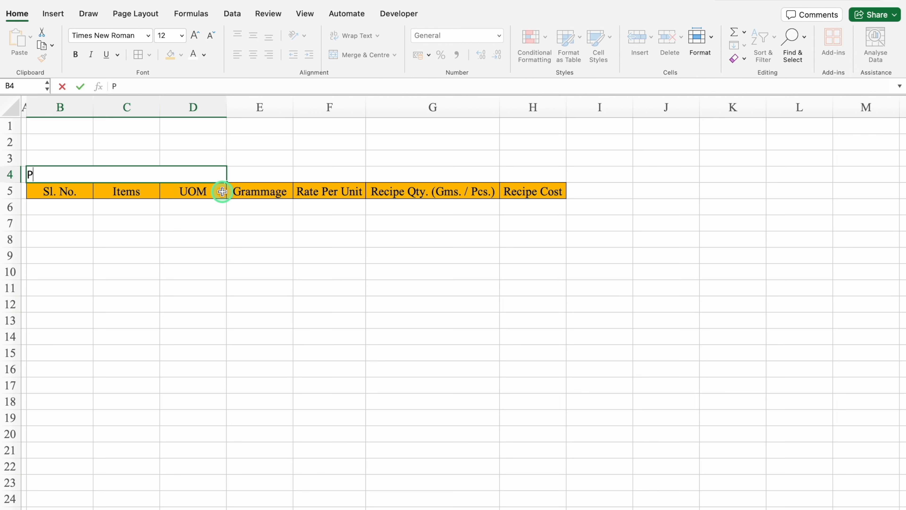
text(RODUCT)
Step: Merge and centre E4:F4 and enter the product name Pizza Base - Small
drag(259, 177, 336, 168)
click(362, 55)
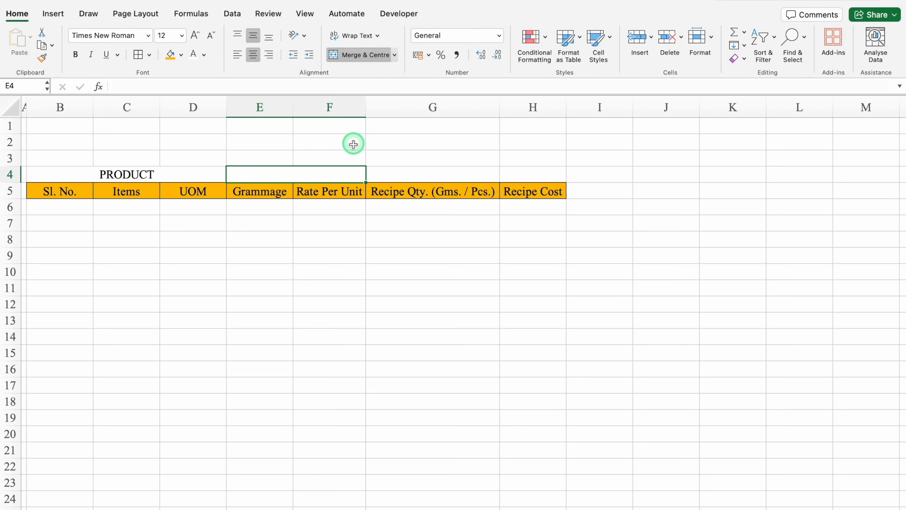
text(Pizza Bas)
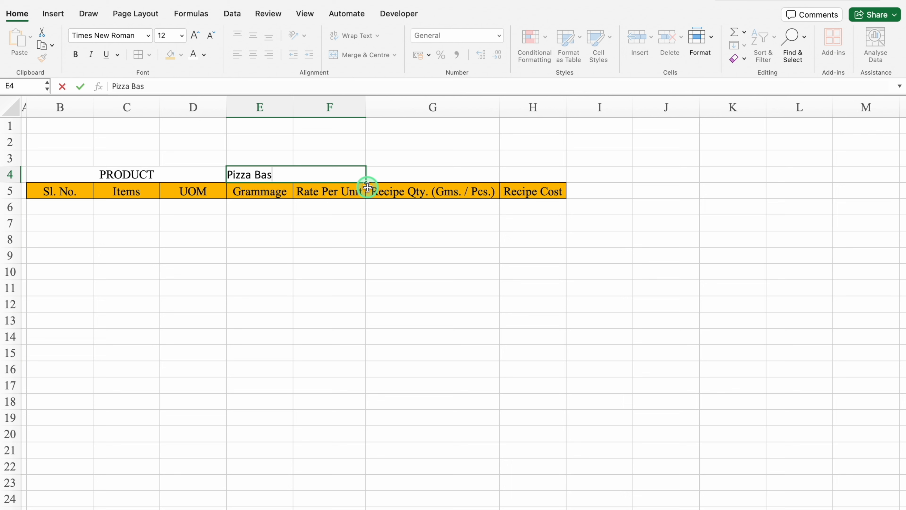
text(e - Small)
Step: Enter the label Total Cost in G4 and widen column H slightly
click(460, 175)
text(Total Caost)
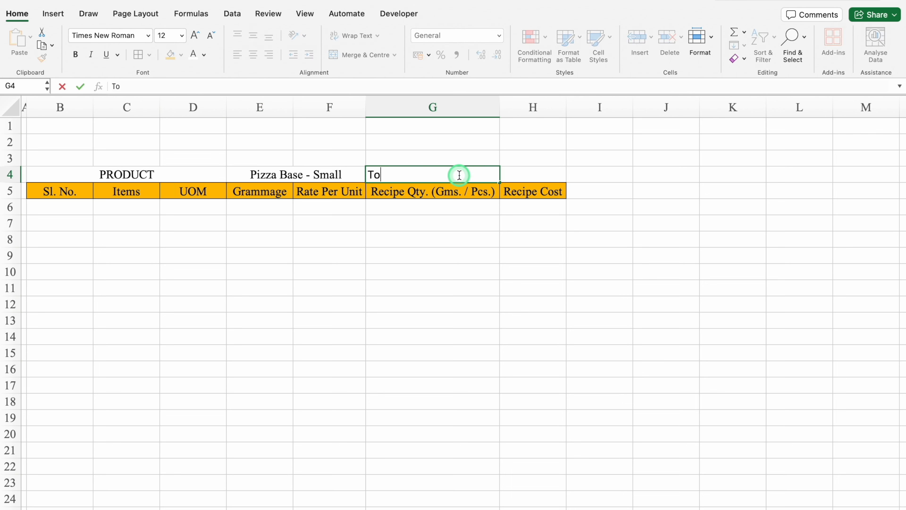
key(Tab)
drag(566, 100, 589, 104)
click(379, 175)
double_click(437, 172)
key(BackSpace)
key(BackSpace)
key(BackSpace)
key(BackSpace)
text(ost)
key(Return)
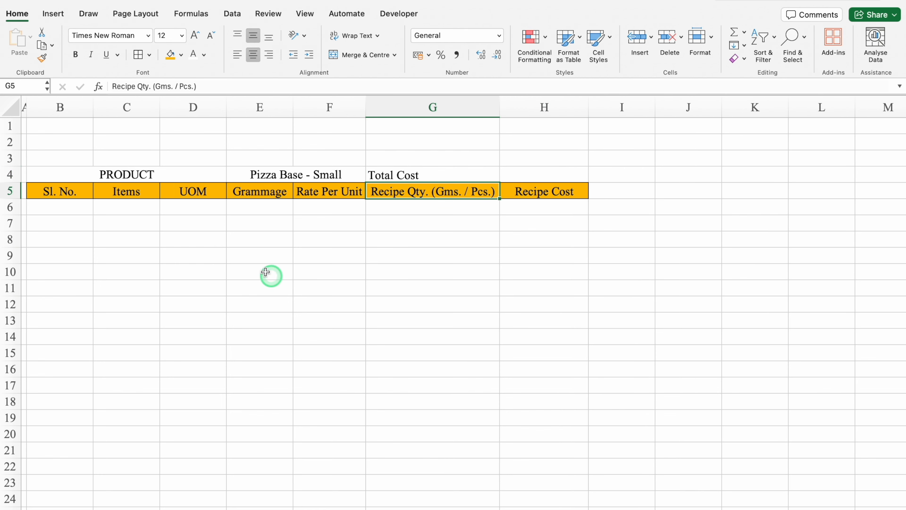
Step: Centre the contents of row 4 horizontally
click(10, 173)
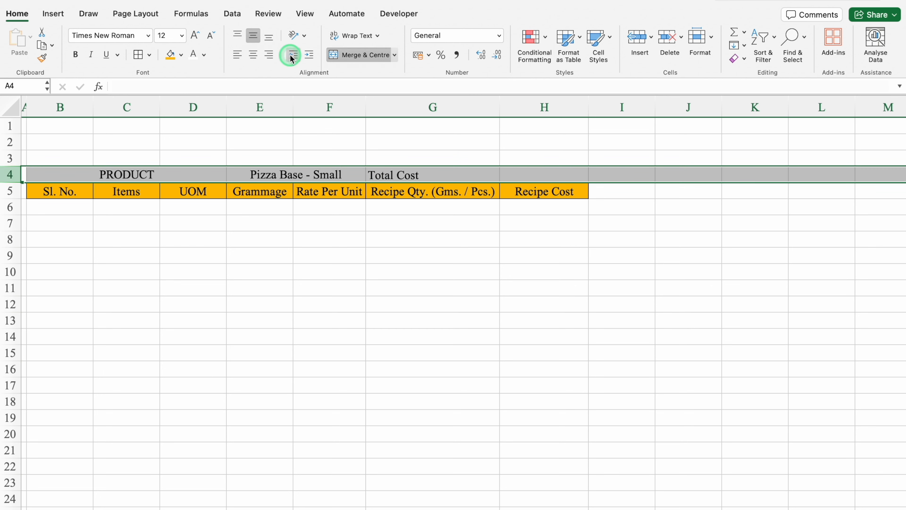
click(253, 54)
click(337, 271)
Step: Apply a dark blue fill to the PRODUCT and Total Cost label cells in row 4
click(141, 175)
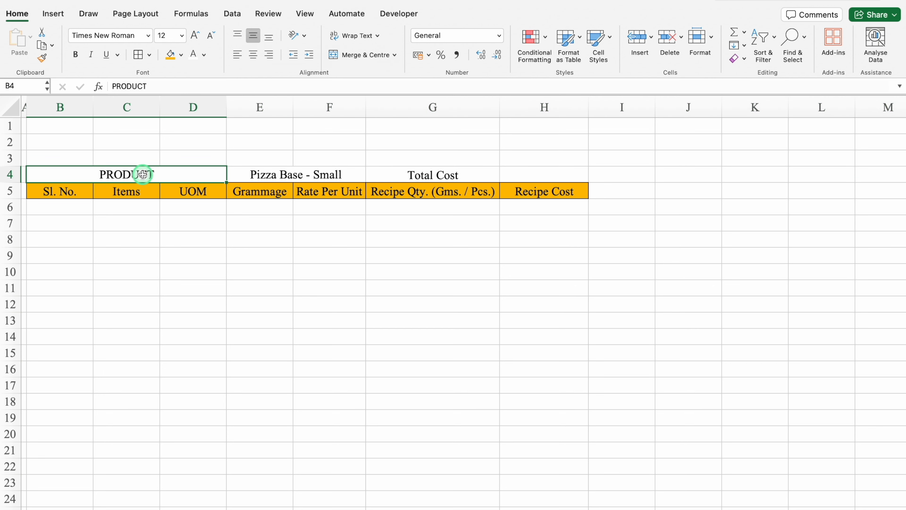
click(181, 55)
click(260, 185)
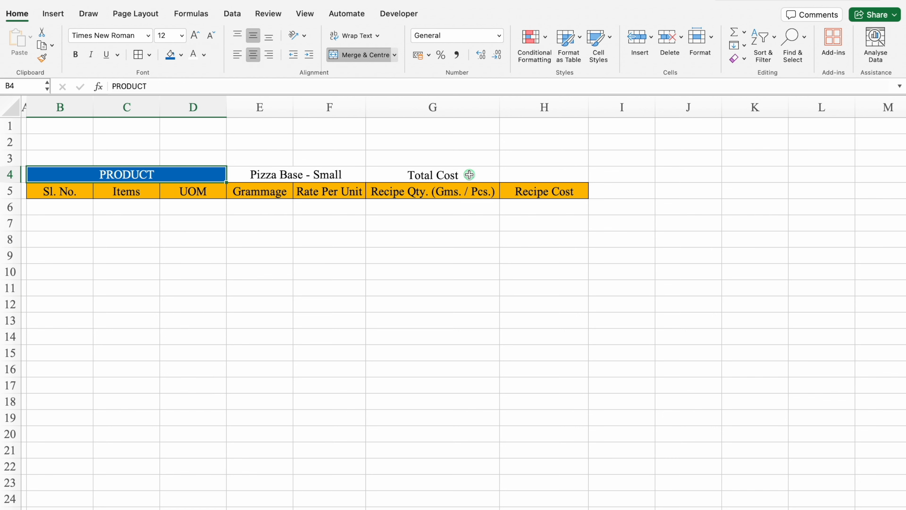
click(471, 177)
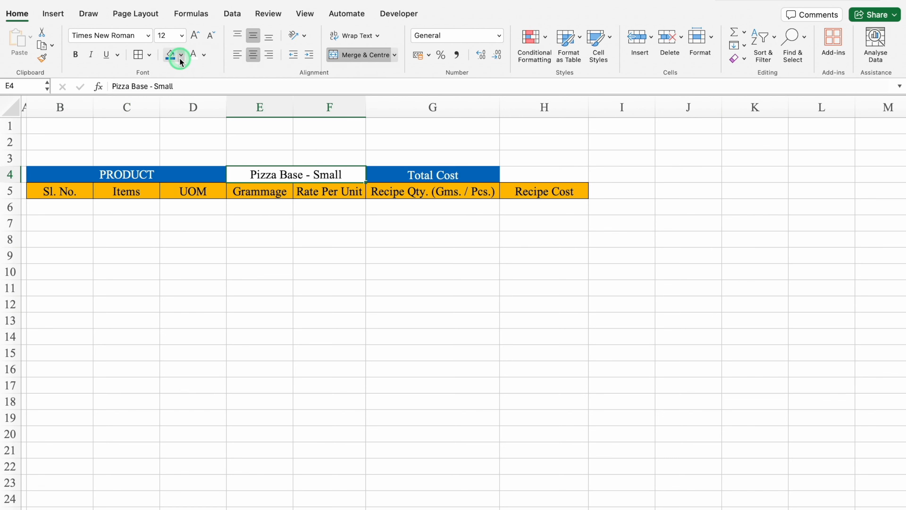
Step: Apply a light blue fill to the product name cell E4 and the total value cell H4
click(181, 55)
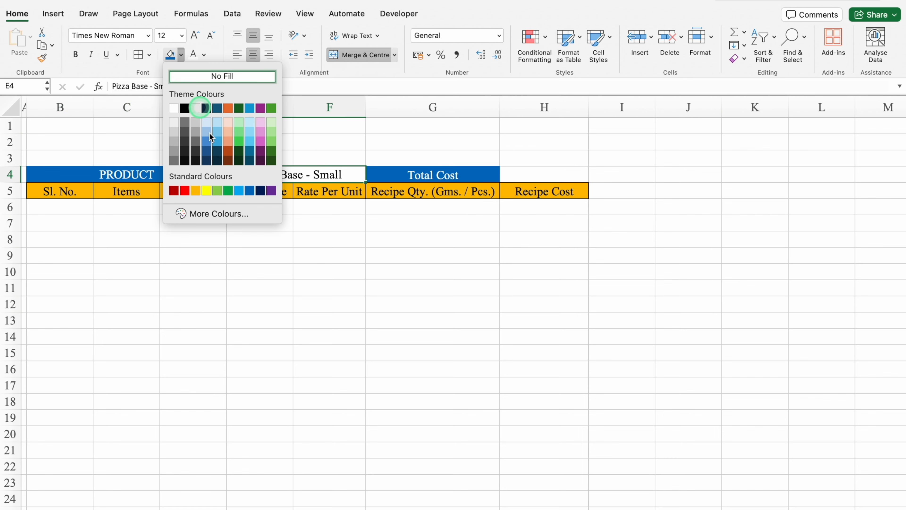
click(239, 190)
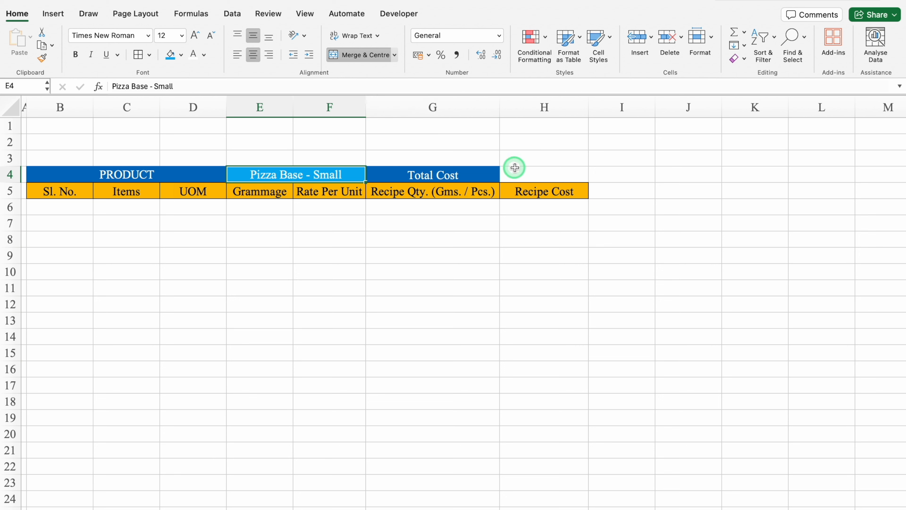
click(522, 174)
key(F4)
Step: Add borders around all cells in B4:H4
click(46, 170)
drag(45, 171, 522, 174)
click(143, 58)
click(329, 287)
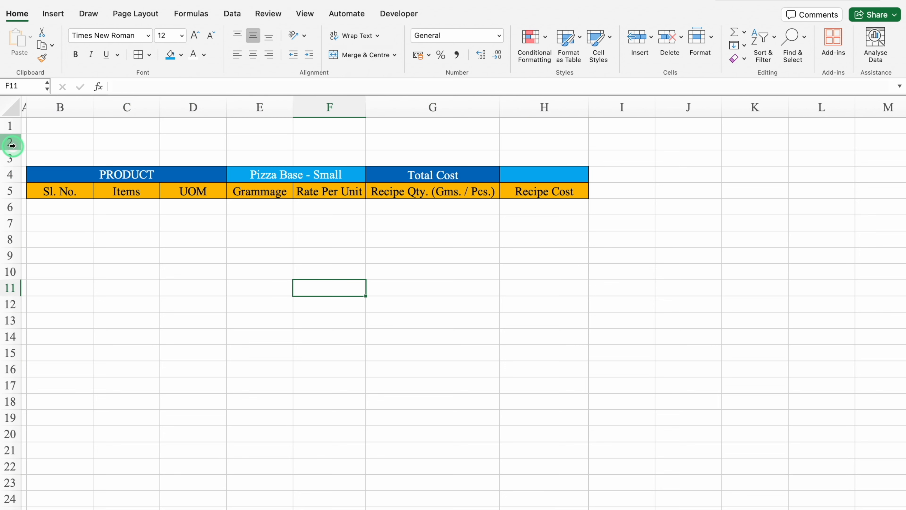
Step: Make row 2 taller and merge and centre B2:H2 for the sheet title
click(16, 142)
drag(17, 147, 524, 151)
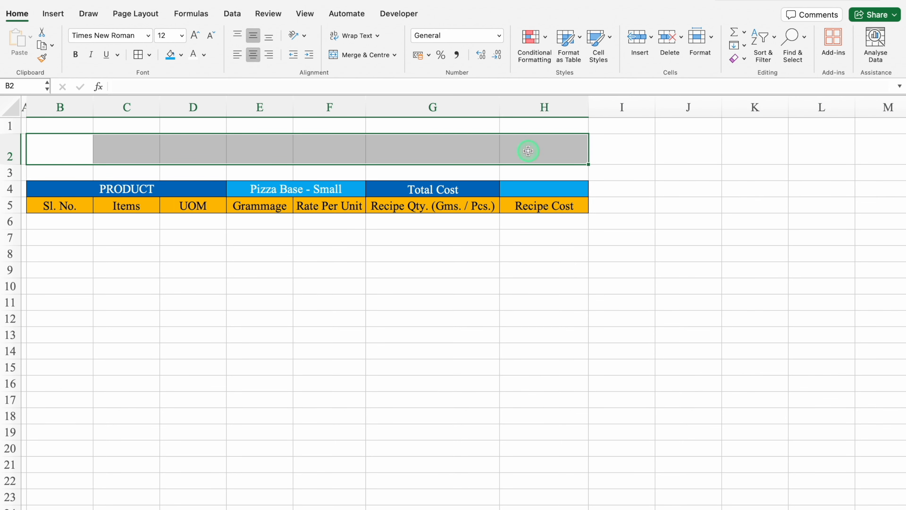
click(366, 55)
Step: Shrink row 3 to a thin gap and enter the title BASE RECIPE & COSTING in B2
drag(12, 180, 14, 169)
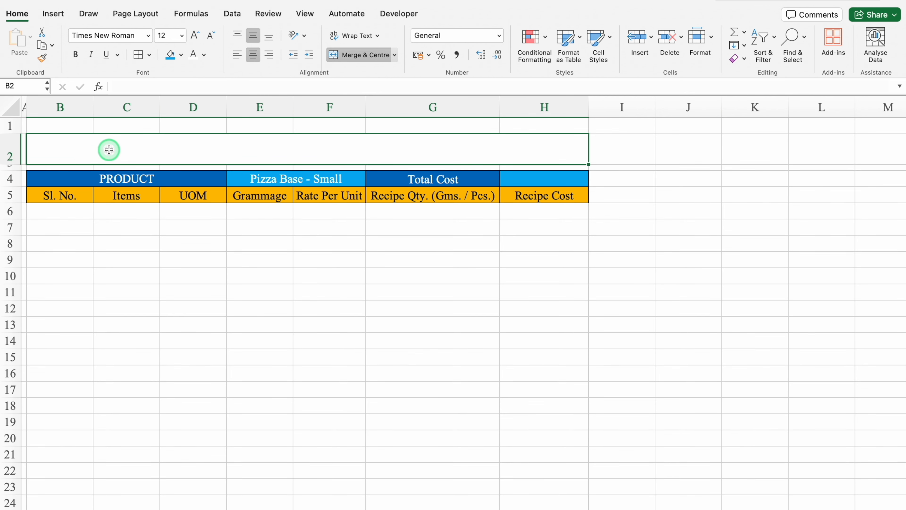
text(BASE RECIPE & COSTING)
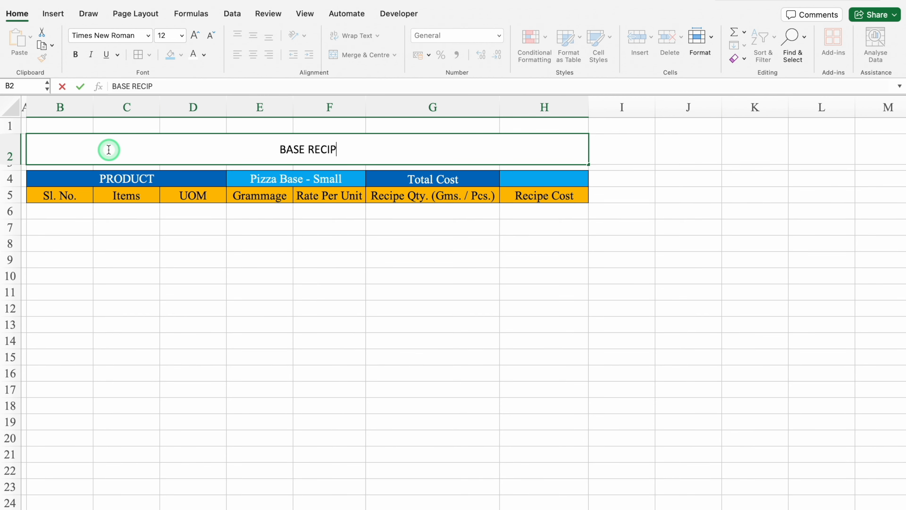
key(Return)
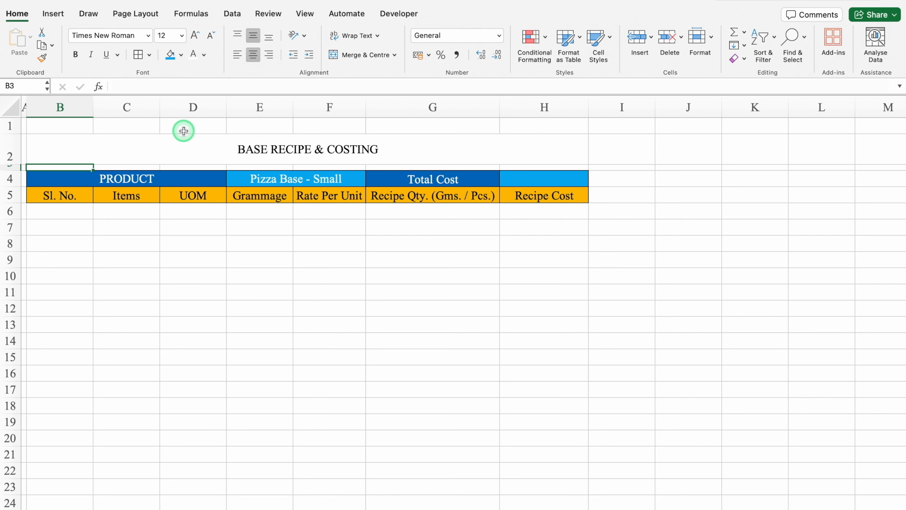
Step: Format the merged title in B2 with a red fill, white text and font size 22
click(214, 140)
click(181, 55)
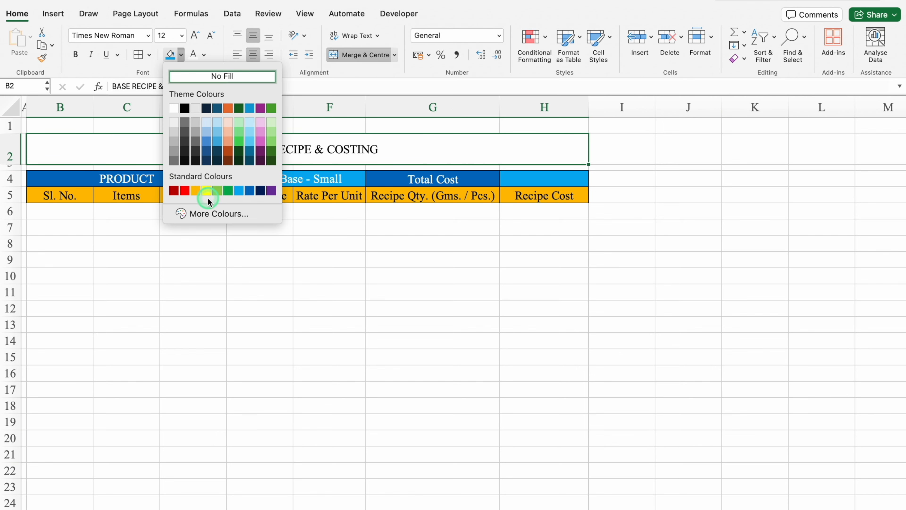
click(185, 191)
click(194, 59)
click(195, 35)
click(196, 35)
click(195, 35)
click(195, 35)
click(195, 34)
click(169, 311)
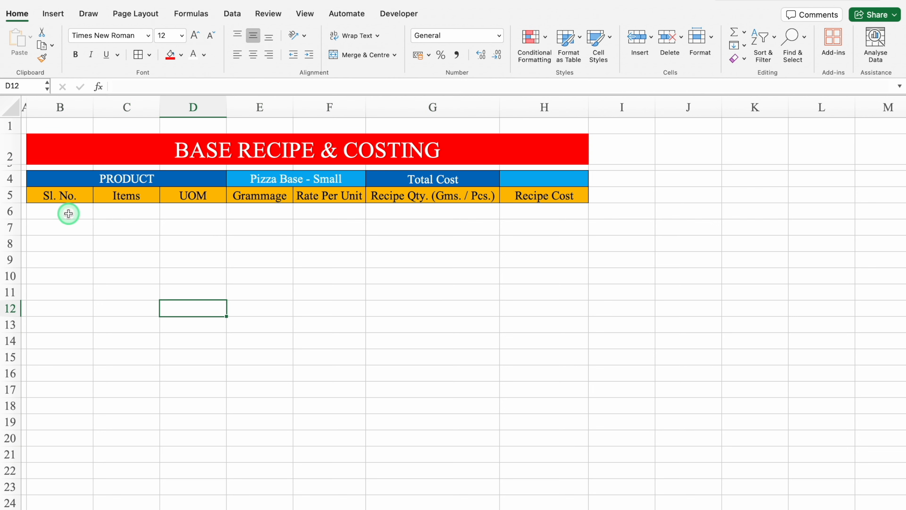
Step: Number the rows 1 to 10 in B6:B15 by entering 1 and 2 and filling the series down
click(69, 210)
text(1)
key(Return)
text(2)
key(Return)
drag(76, 209, 92, 358)
Step: Add borders around all cells in B5:H15 and the title in B2, and widen the Items column
drag(59, 195, 520, 357)
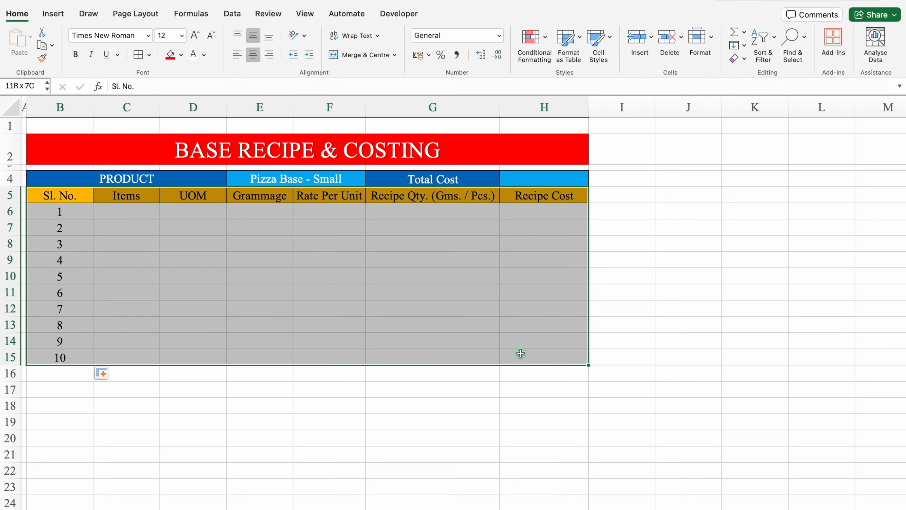
click(137, 54)
drag(160, 107, 203, 107)
click(174, 155)
click(138, 54)
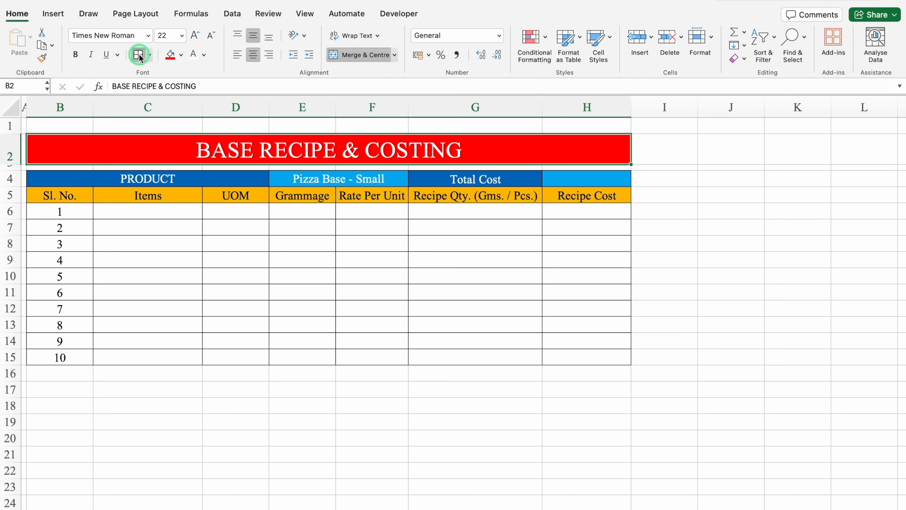
Step: Enter the items Flour, Oil, Yeast, Sugar and Water in C6:C10
click(174, 212)
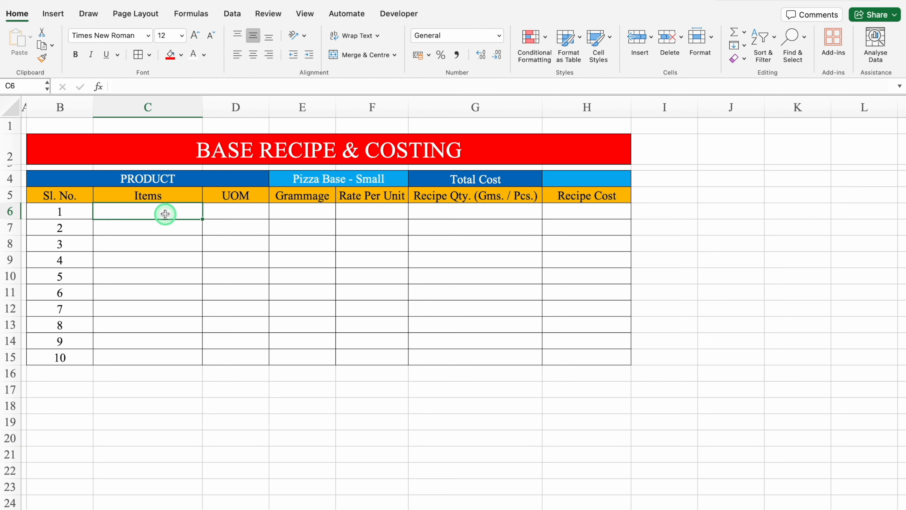
text(Flour)
key(Return)
text(Oil)
key(Return)
text(Yeast)
key(Return)
text(Sugar)
key(Return)
text(Water)
key(Return)
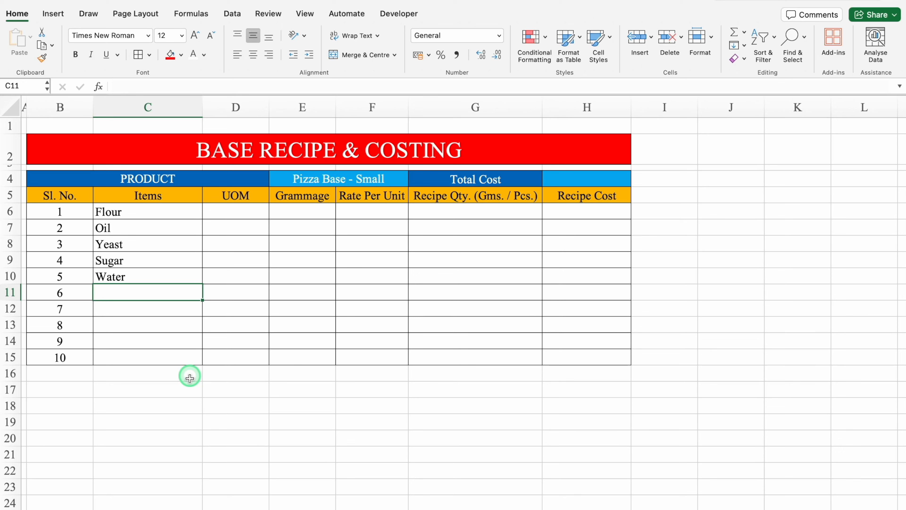
Step: Enter the units Kg., Ltr., Kg., Kg. and Bottle in the UOM cells D6:D10
click(231, 213)
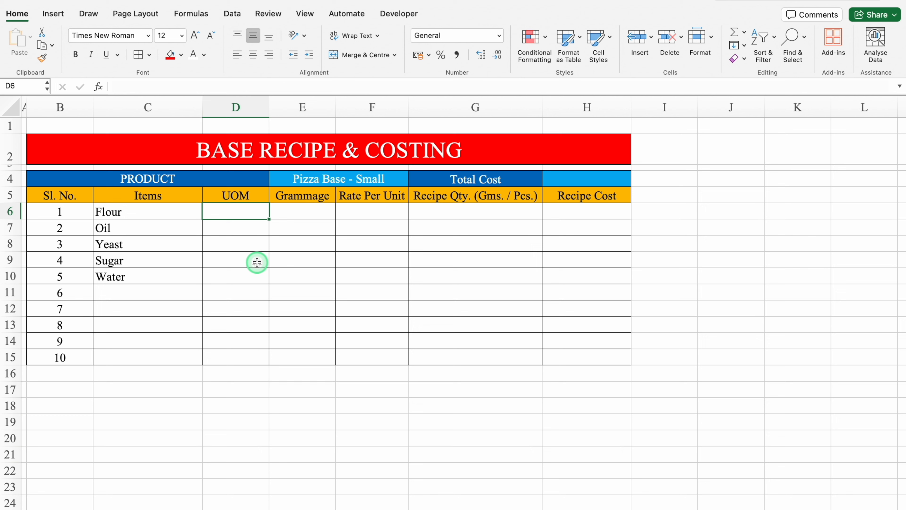
text(Kg.)
key(Return)
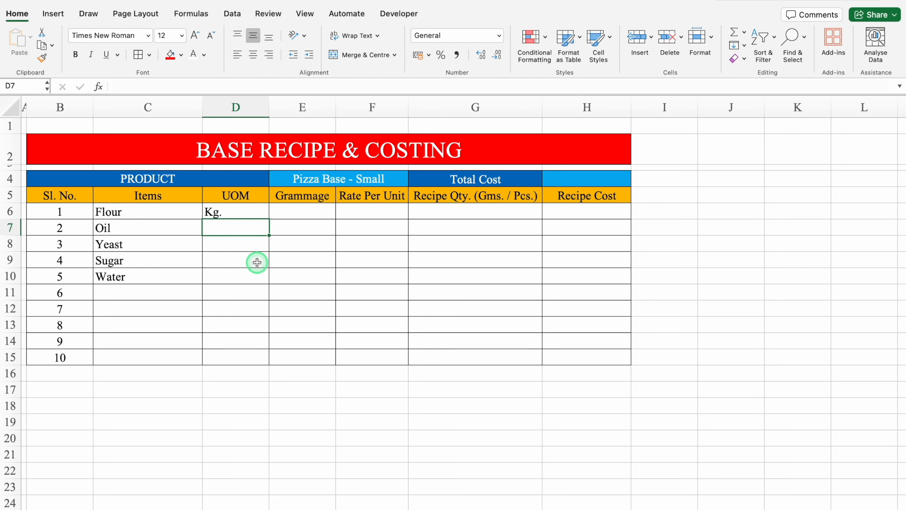
text(Ltr.)
key(Return)
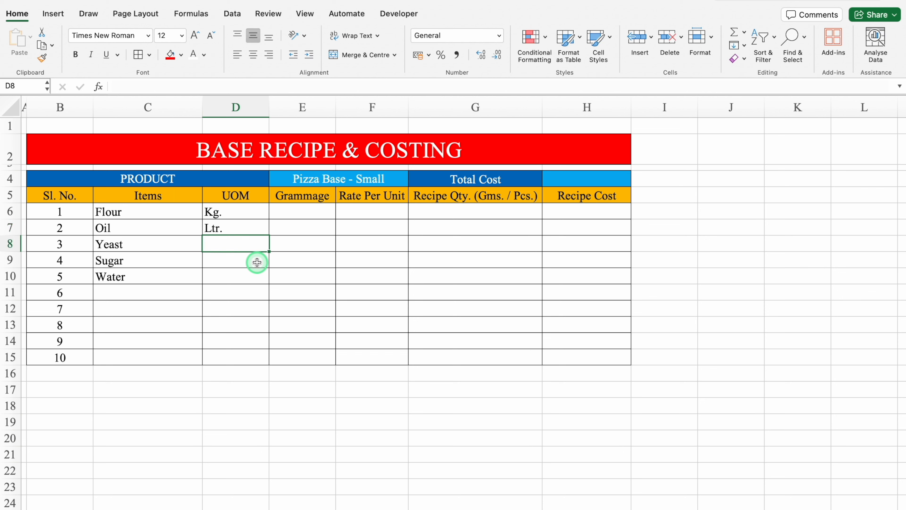
text(Kg.)
key(Return)
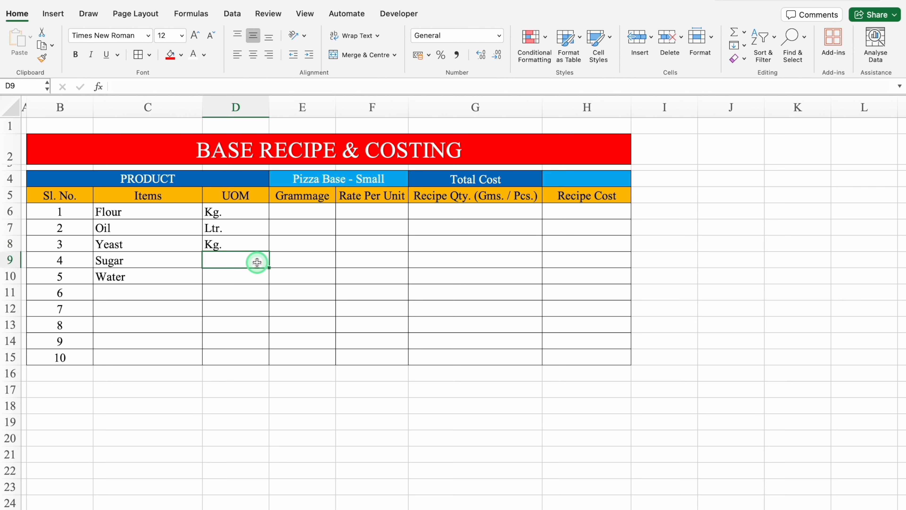
text(Kg.)
key(Return)
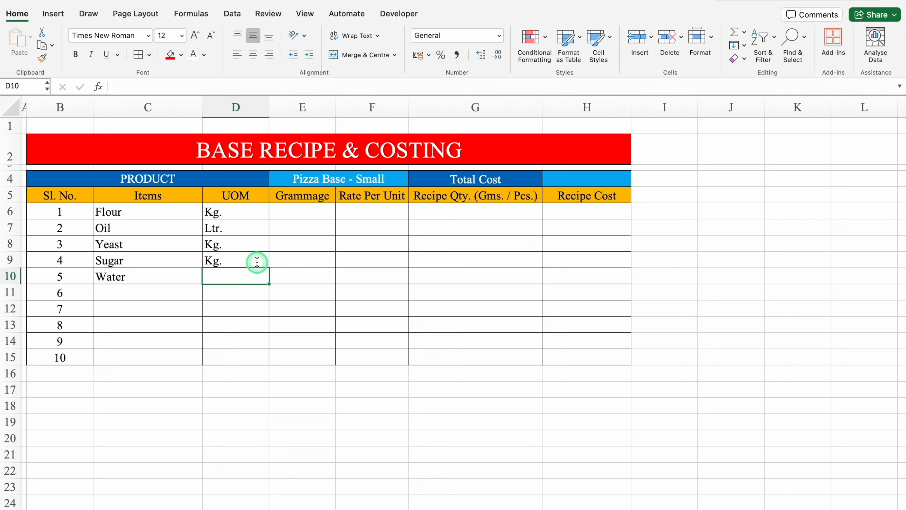
text(Bottle)
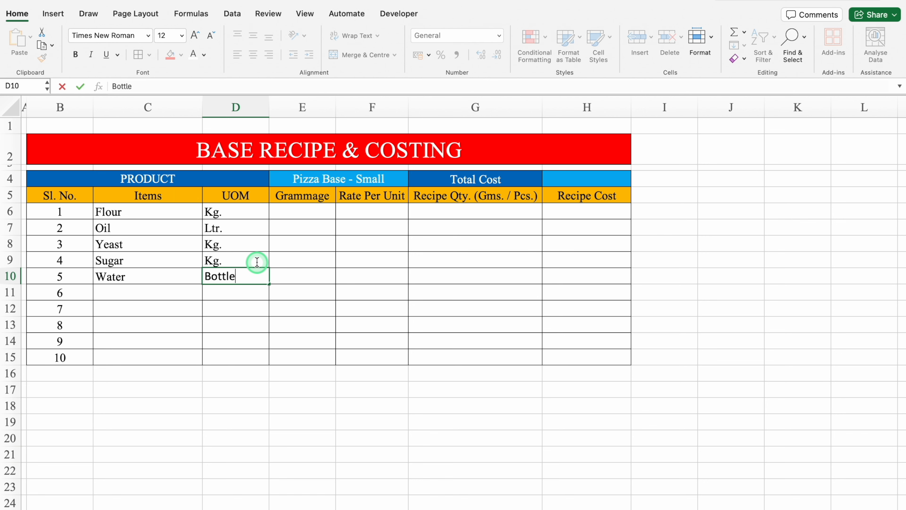
Step: Enter a grammage of 1000 for each of the five items in E6:E10
click(318, 213)
click(306, 213)
text(100)
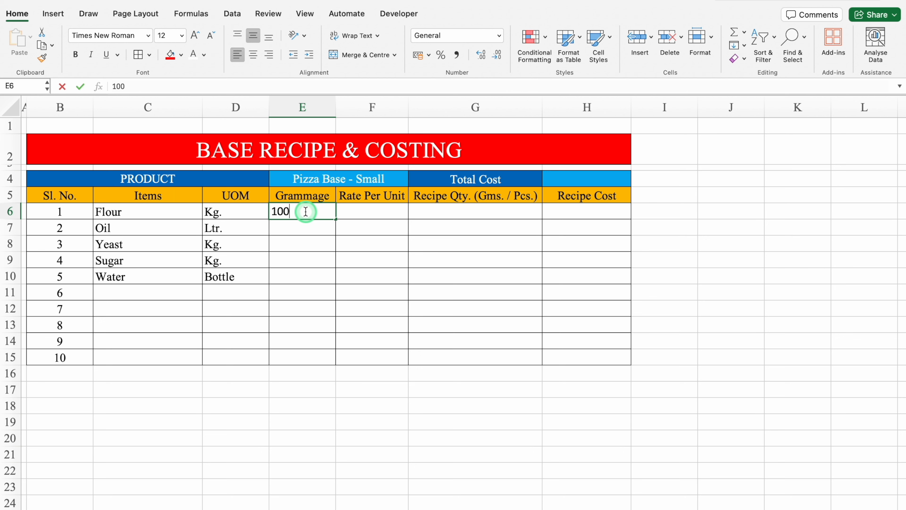
text(0)
click(322, 232)
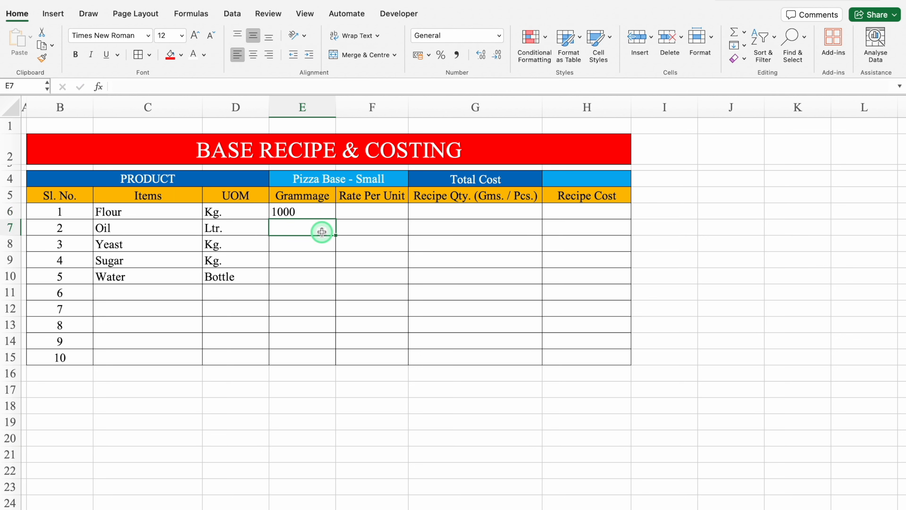
text(1)
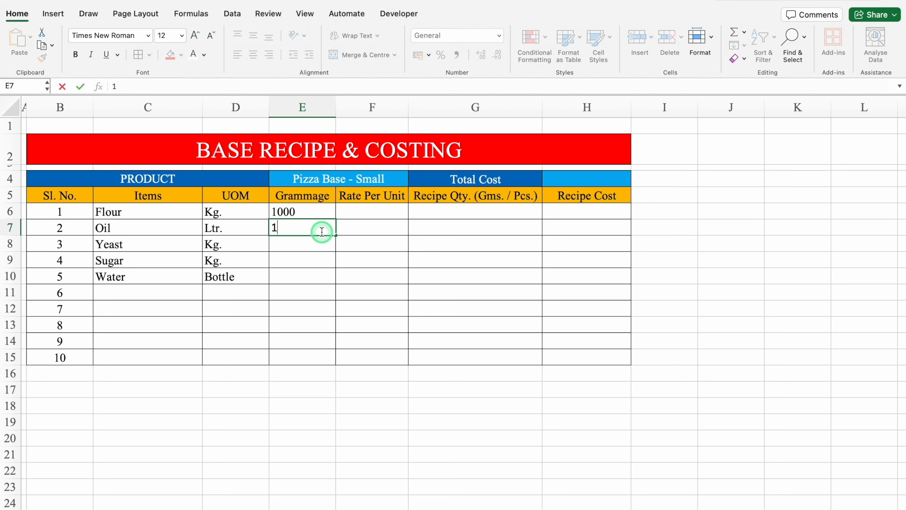
text(000)
key(Return)
text(1000)
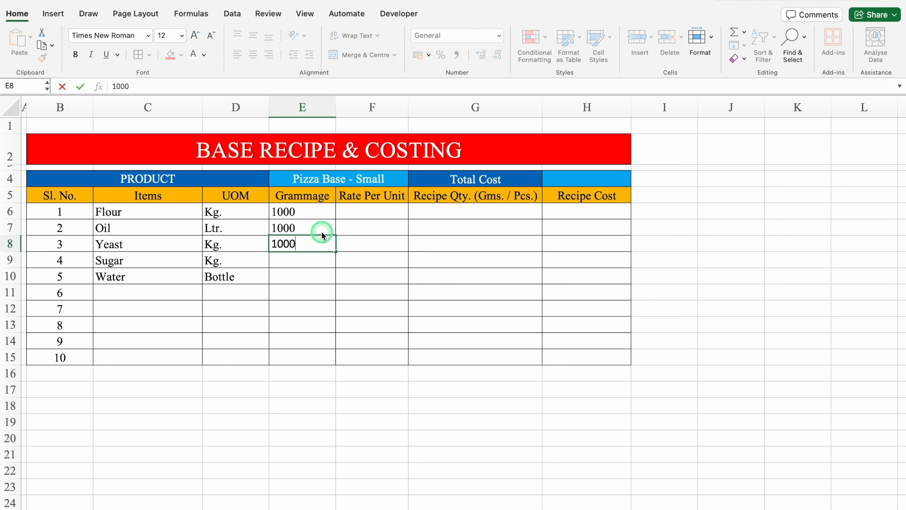
key(Return)
text(1000)
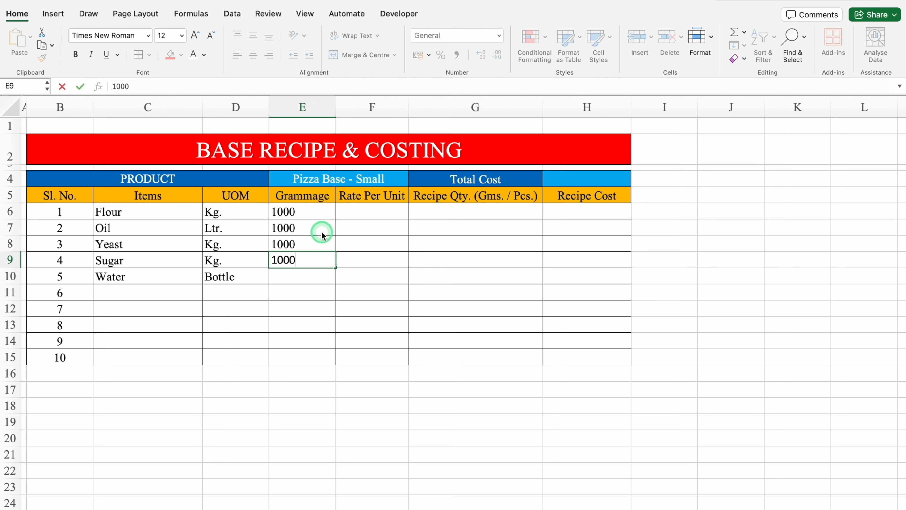
key(Return)
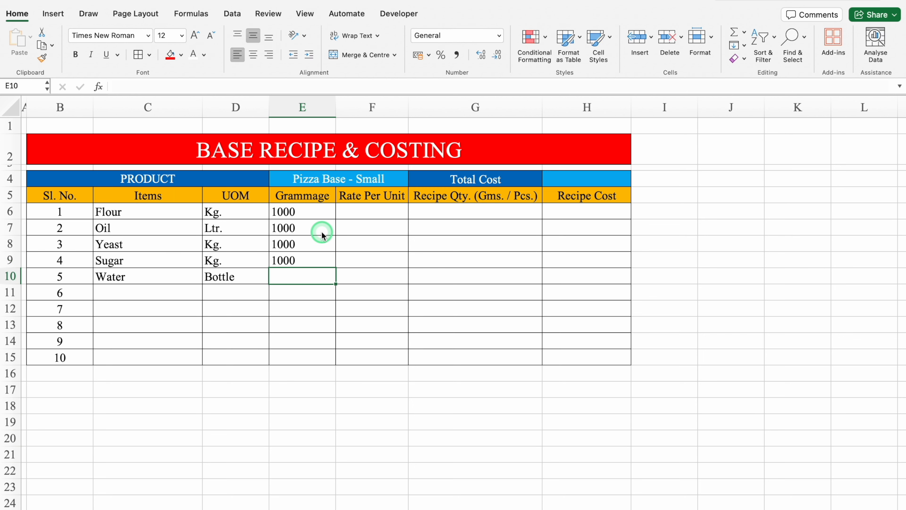
text(1000)
key(Return)
Step: Enter the unit rates 120, 180, 230, 35 and 10 for the five items in F6:F10
click(372, 214)
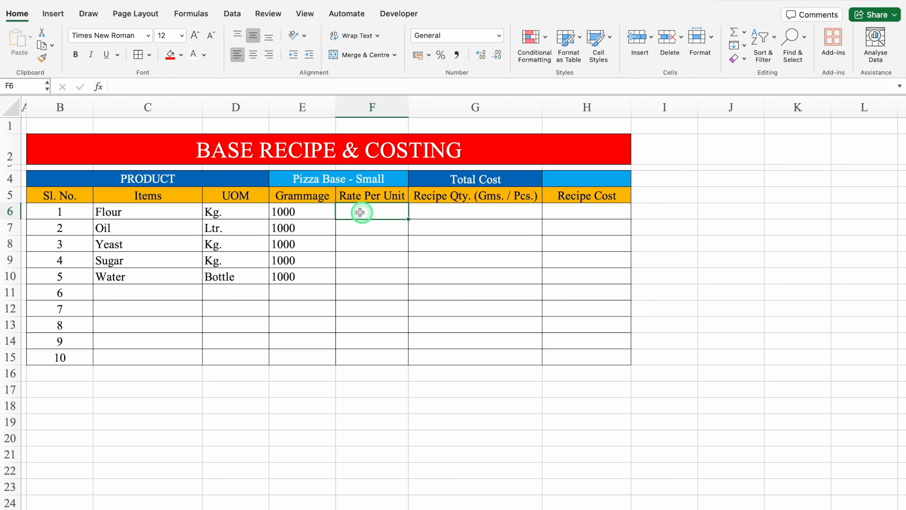
text(120)
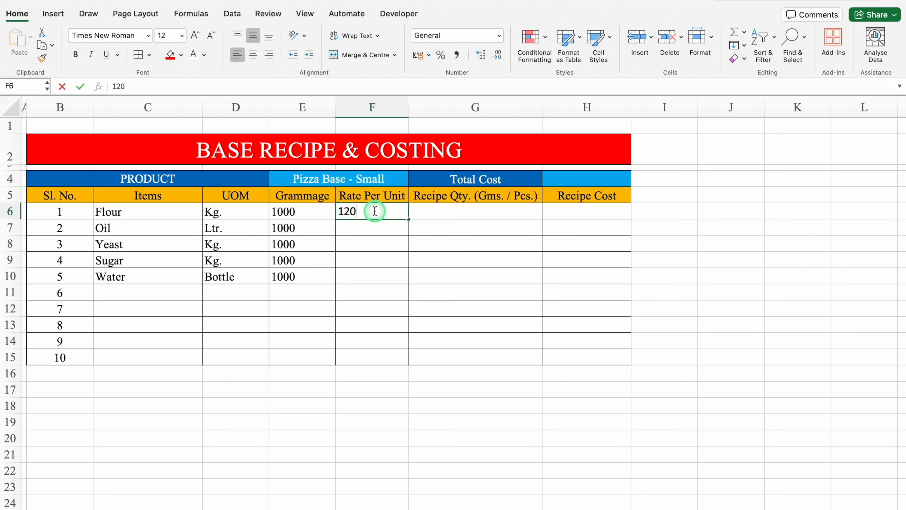
key(Return)
text(180)
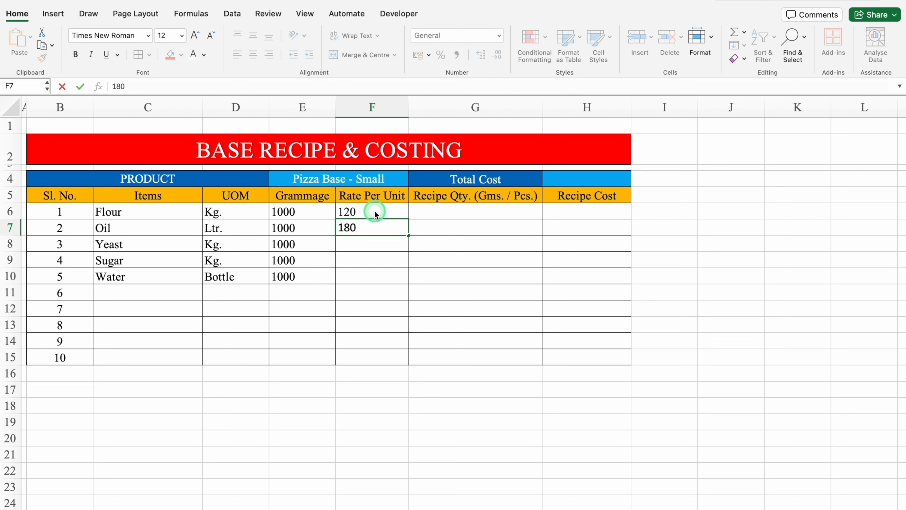
key(Return)
text(230)
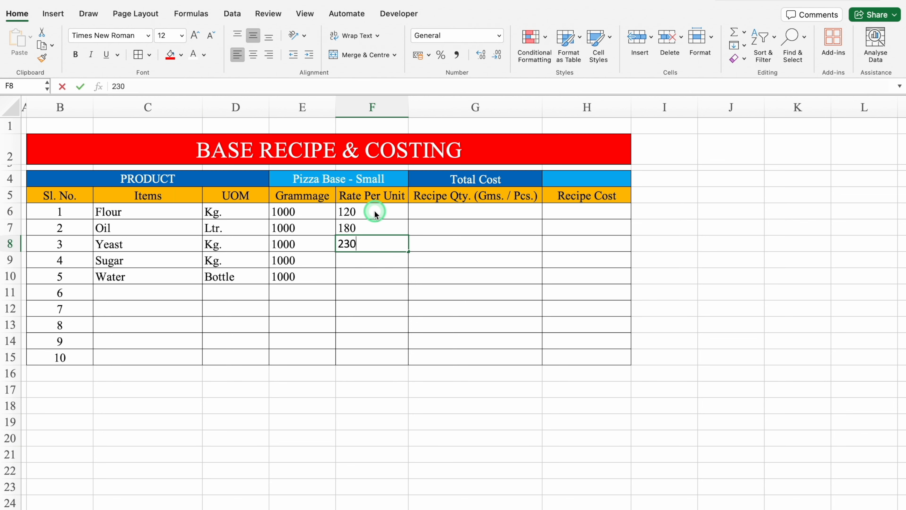
key(Return)
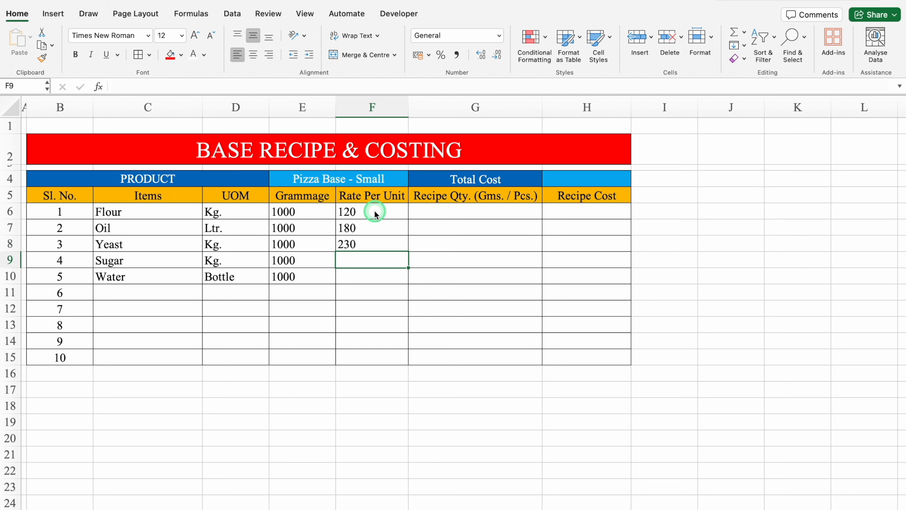
text(35)
key(Return)
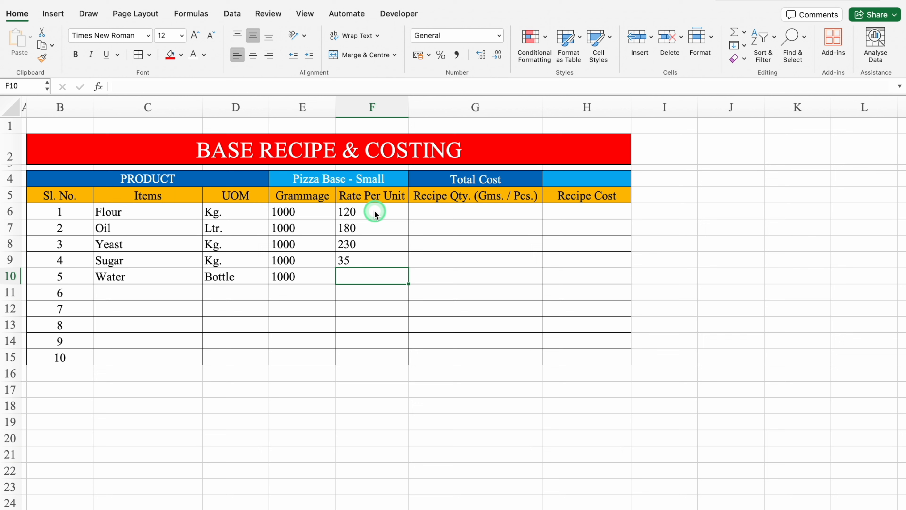
text(10)
key(Return)
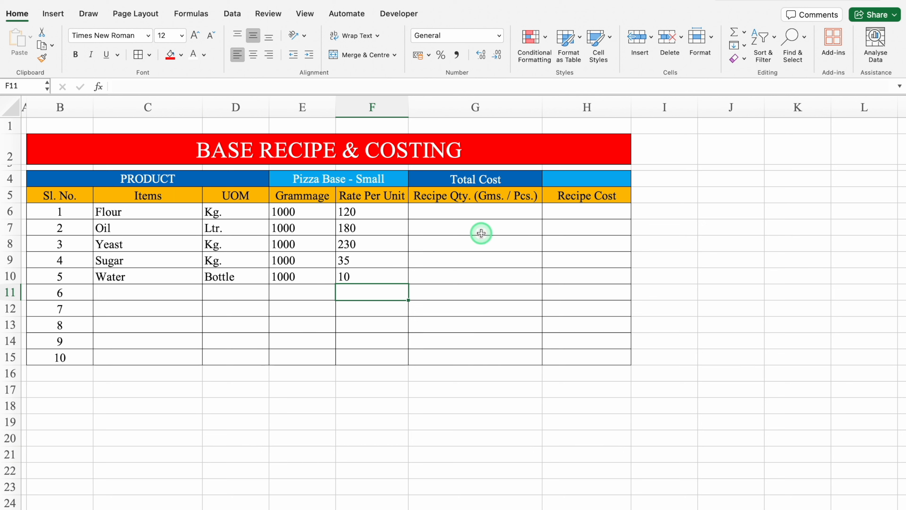
Step: Apply a light grey fill to the recipe quantity cells G6:G15
drag(478, 213, 469, 355)
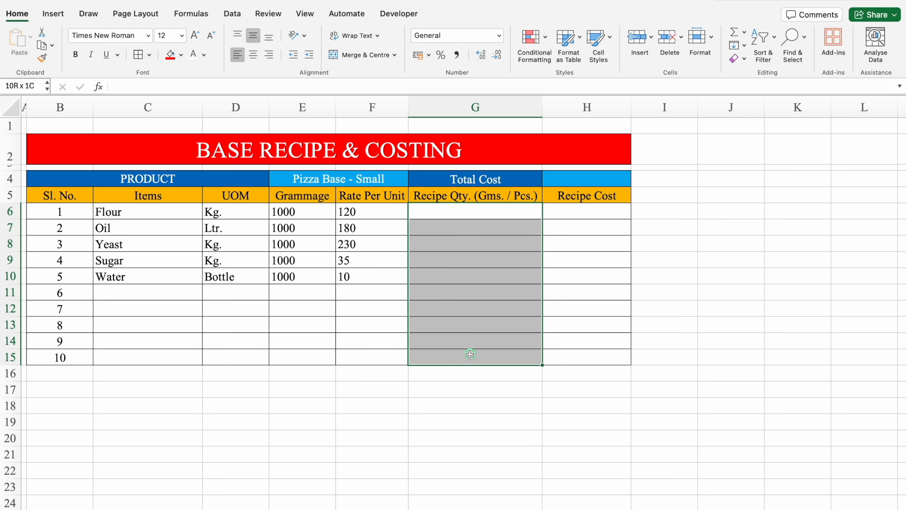
click(181, 54)
click(174, 123)
click(258, 476)
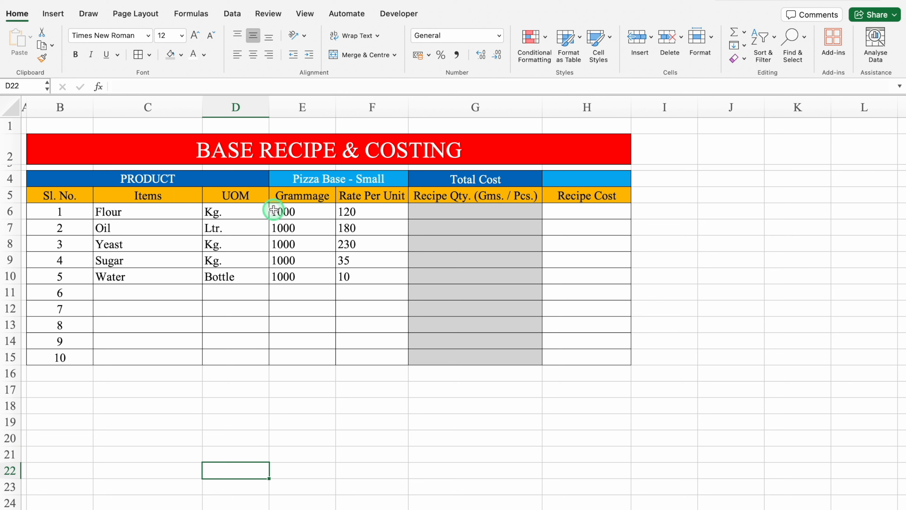
Step: Clear the UOM, grammage and rate entries in D6:F15
drag(236, 210, 364, 359)
key(Delete)
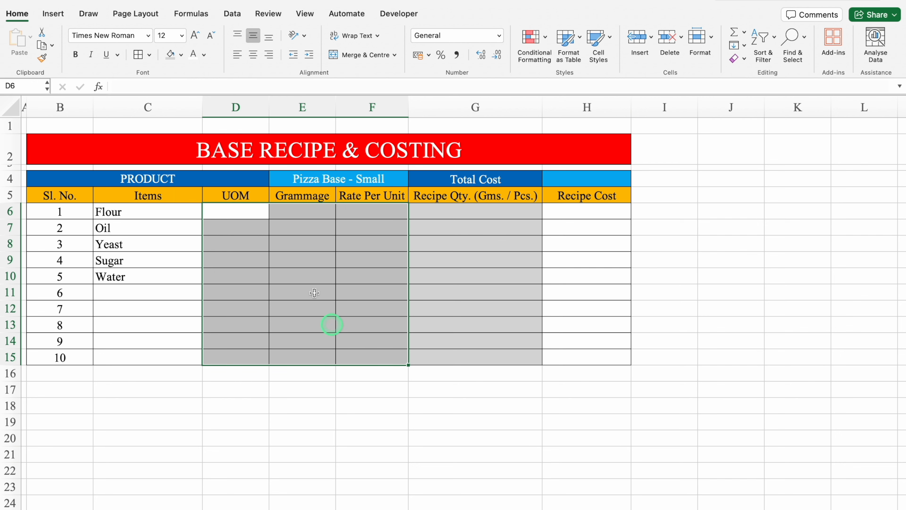
click(250, 211)
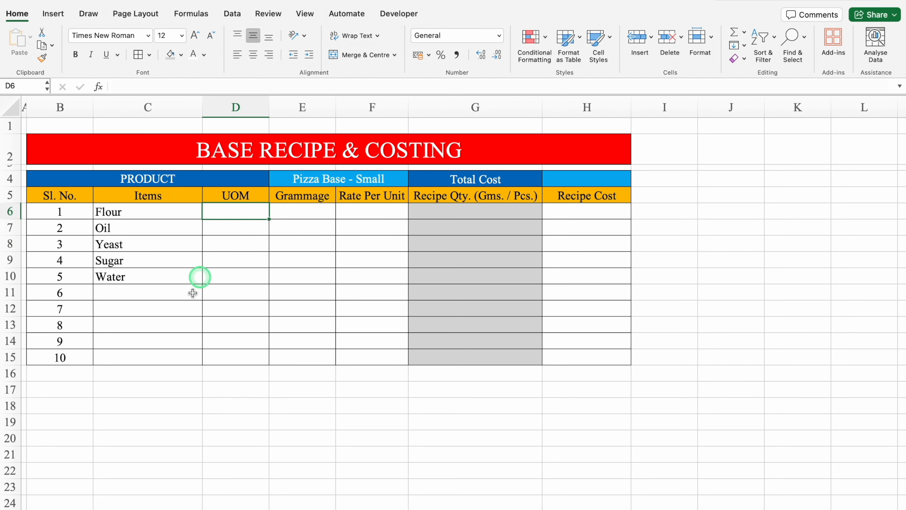
Step: Examine the UOM, quantity and price columns on the Raw Items List sheet, and return to the base recipe sheet
click(157, 509)
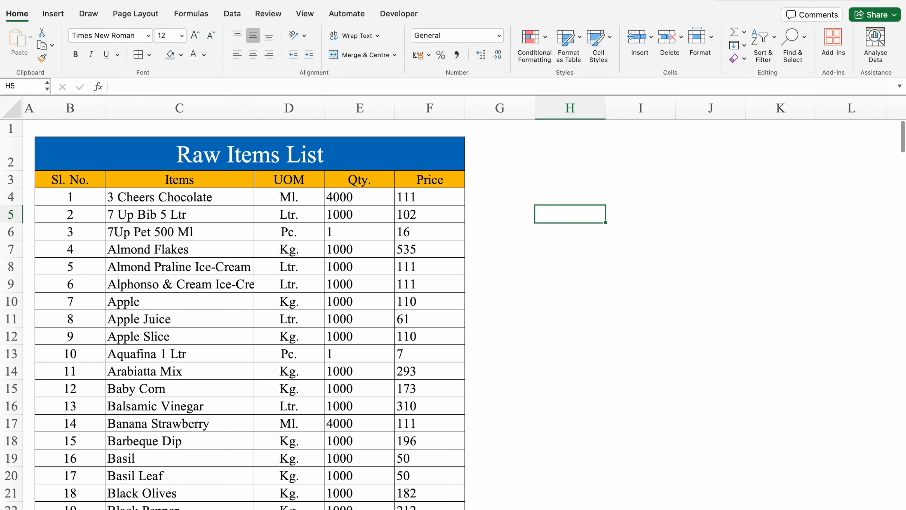
click(221, 508)
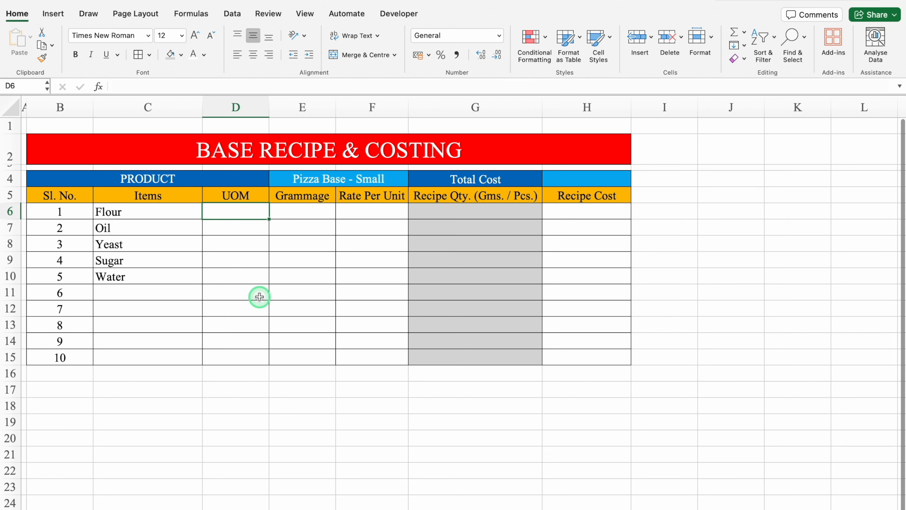
key(ctrl+Page_Up)
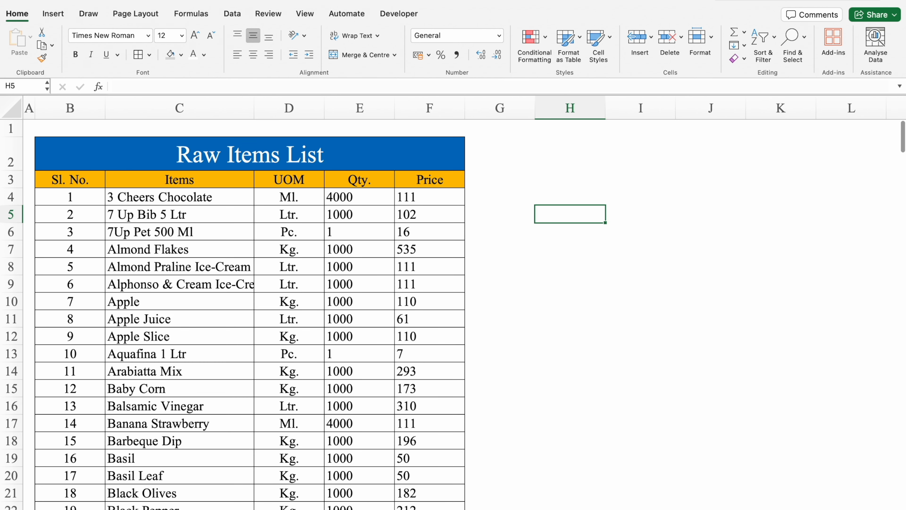
key(ctrl+Page_Down)
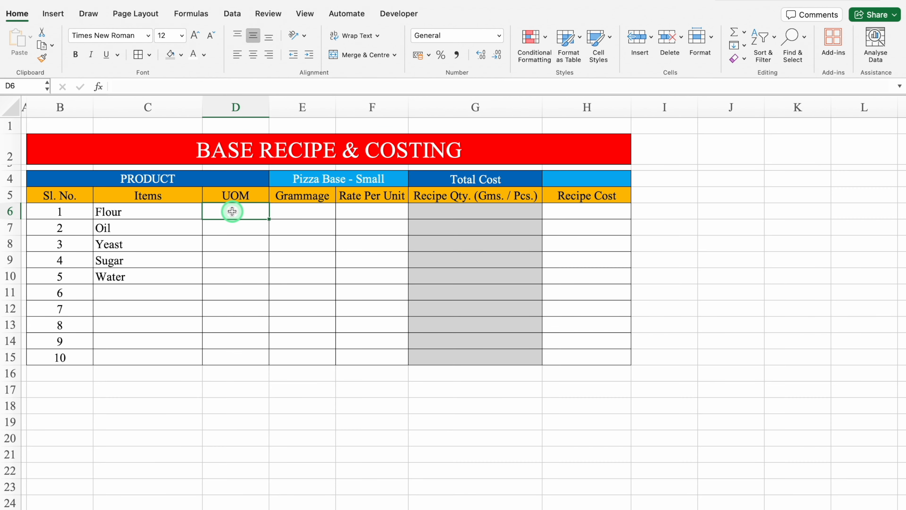
text(=)
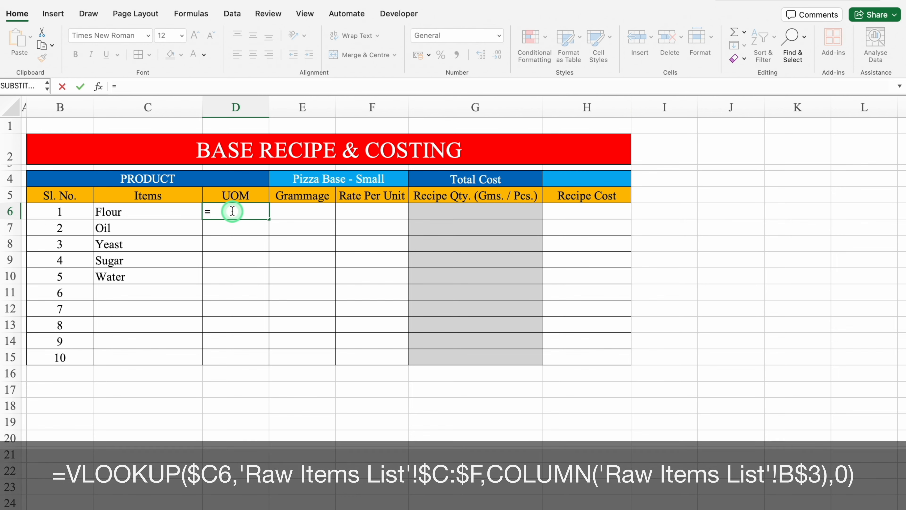
text(vlo)
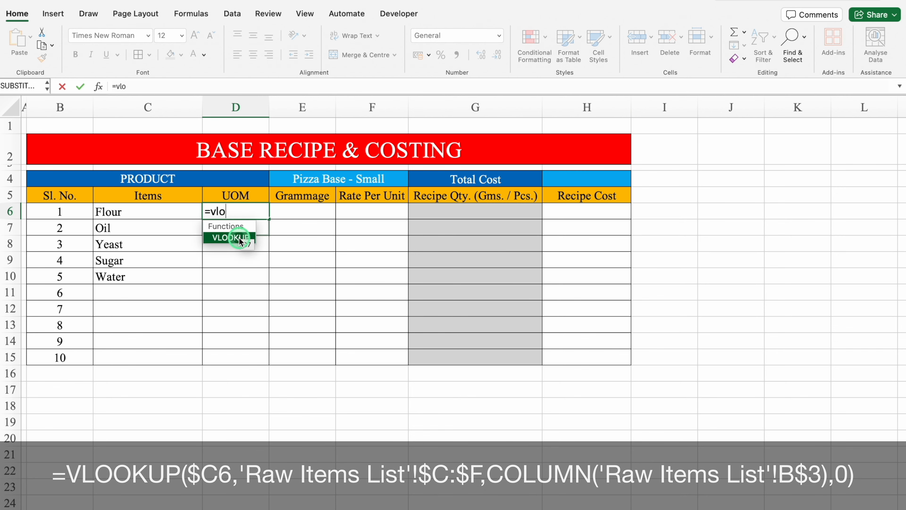
double_click(239, 241)
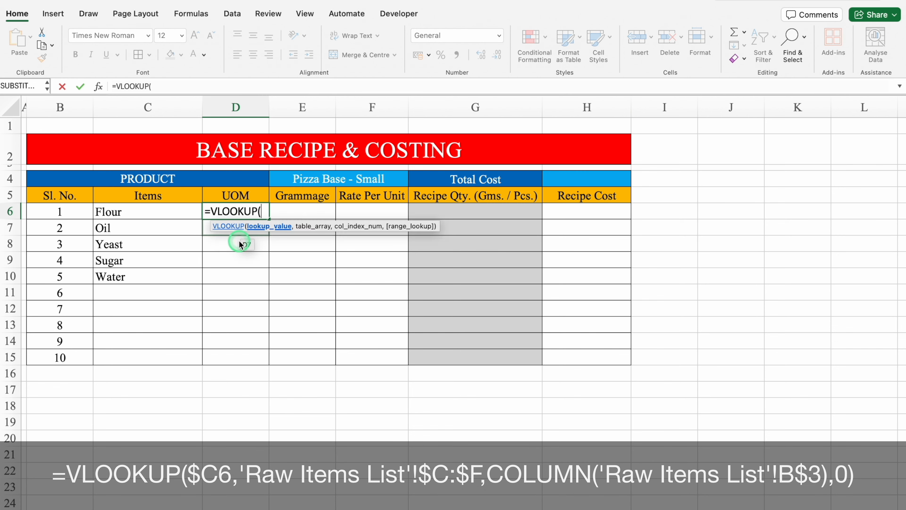
click(154, 215)
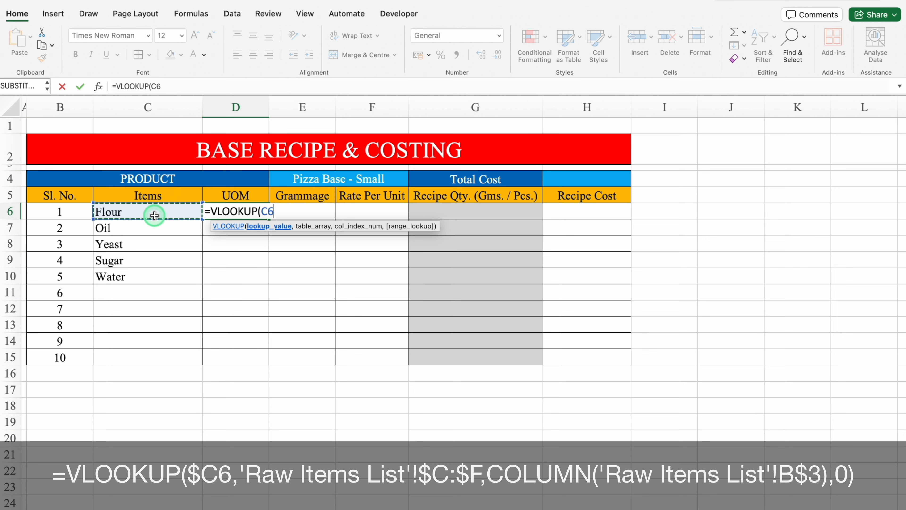
text(,)
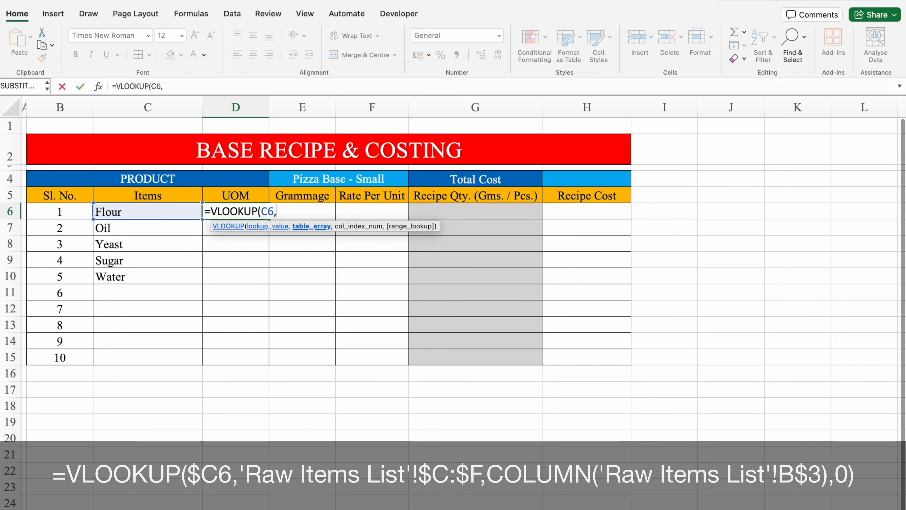
click(161, 508)
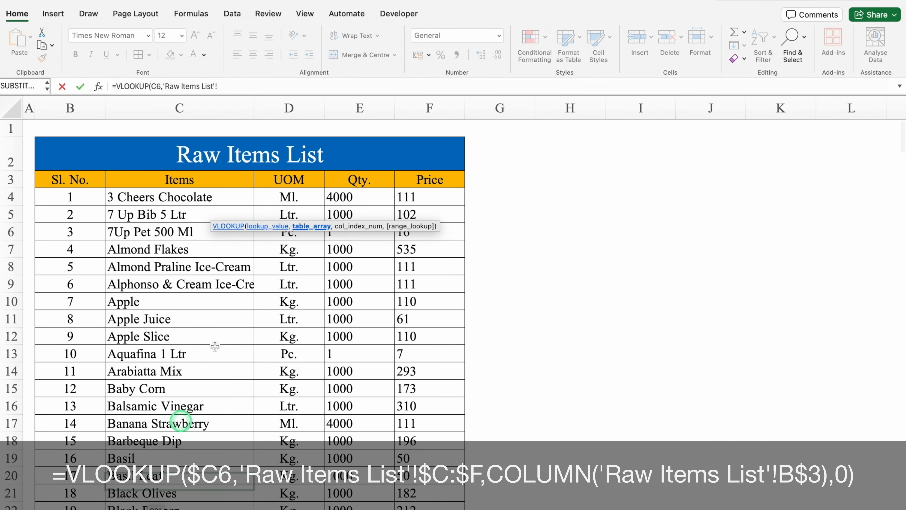
drag(194, 197, 413, 324)
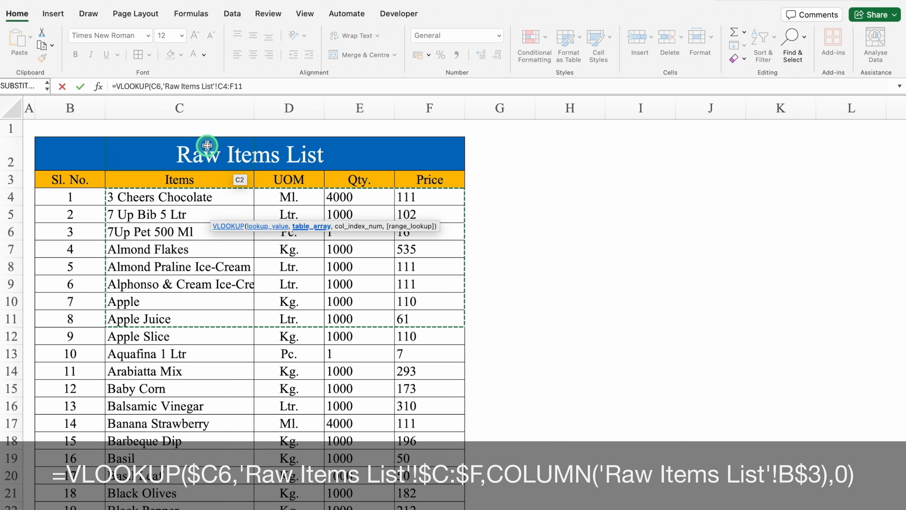
click(171, 103)
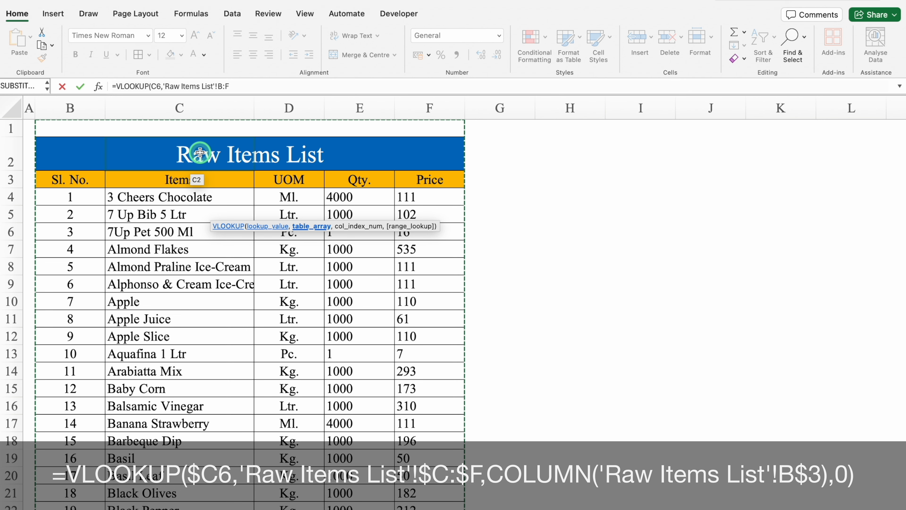
key(Escape)
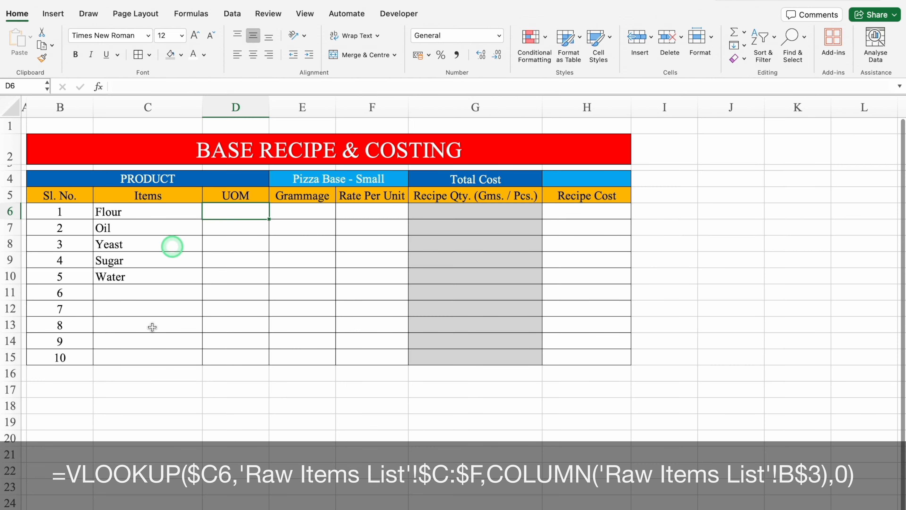
Step: Unmerge the title cells above the table on the Raw Items List sheet and return to the base recipe sheet
click(138, 509)
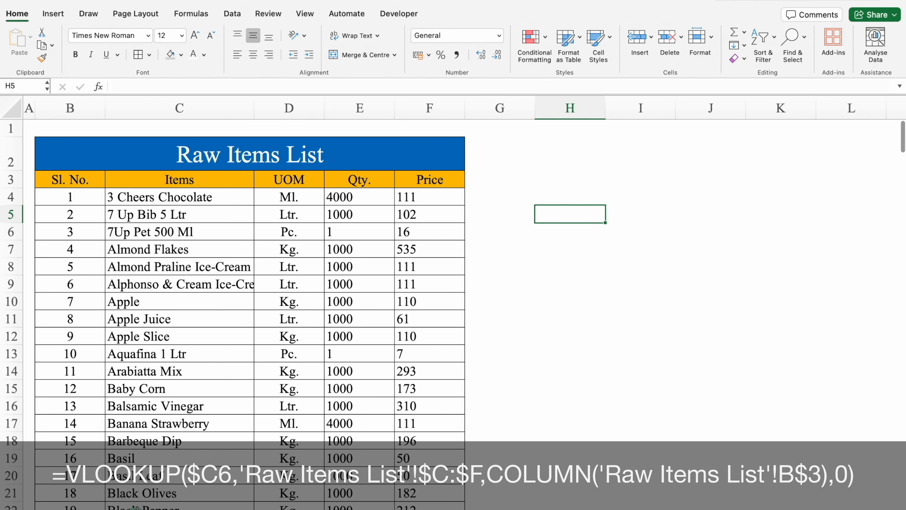
click(186, 157)
click(334, 56)
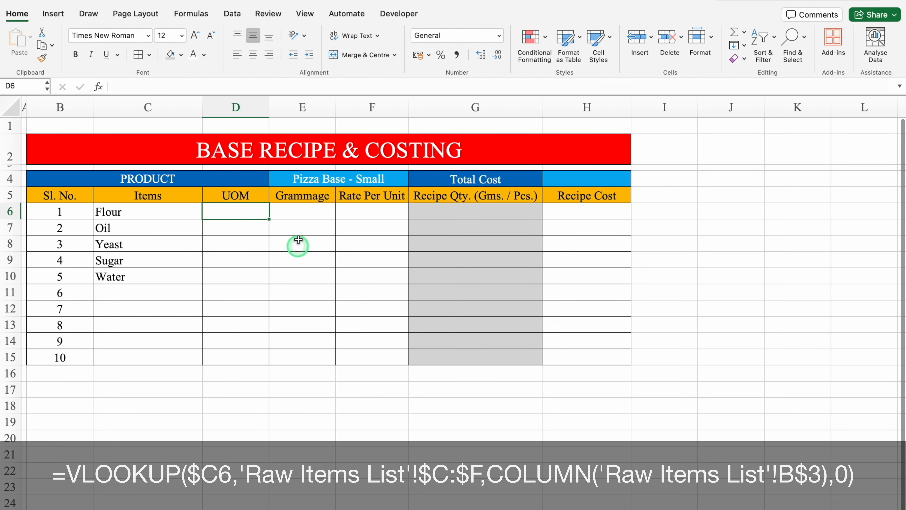
Step: Begin a VLOOKUP formula in D6 that looks up C6 in the absolute column range 'Raw Items List'!$C:$F
click(244, 212)
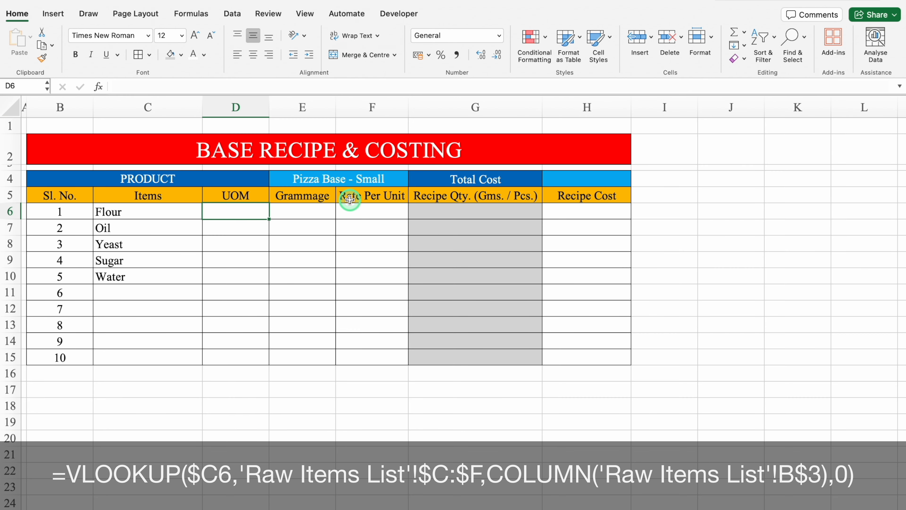
text(=vl)
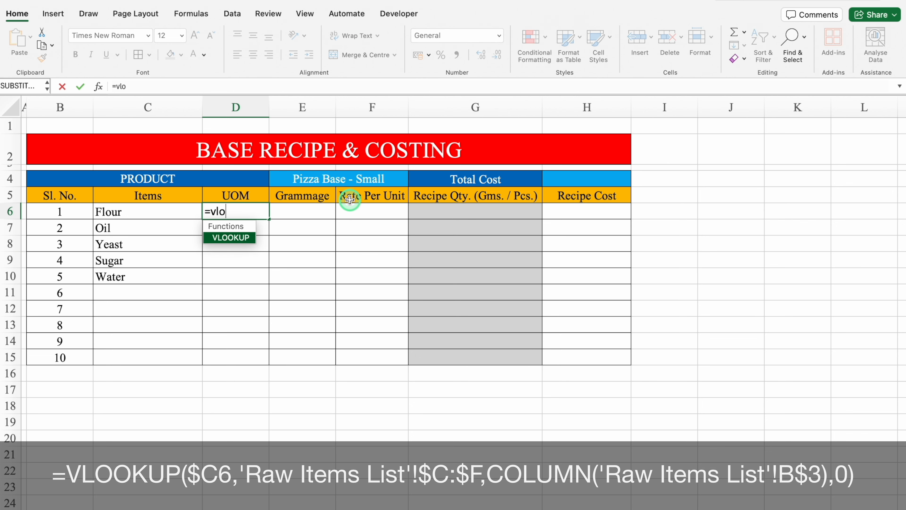
text(o)
double_click(237, 238)
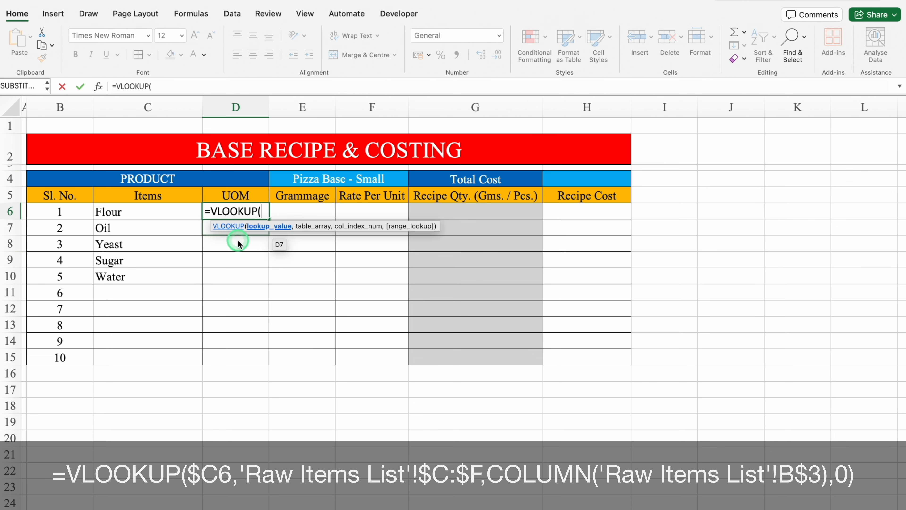
click(158, 214)
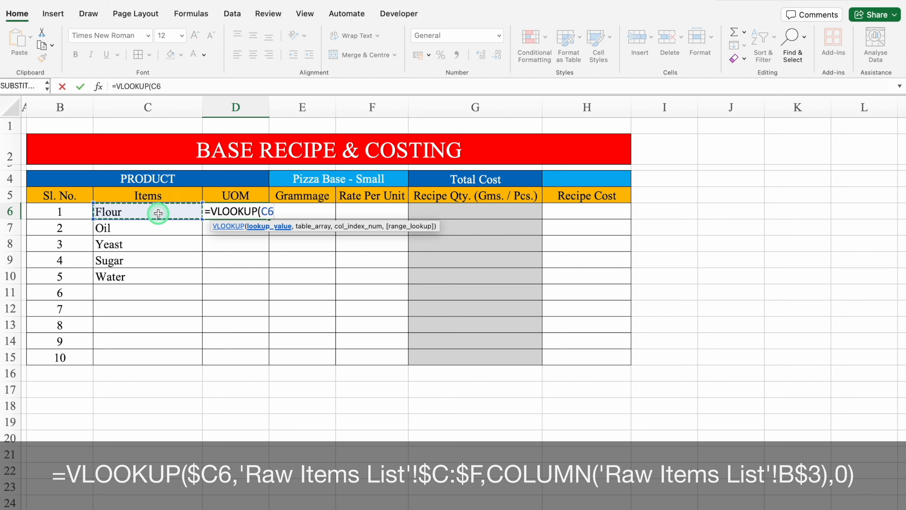
text(,)
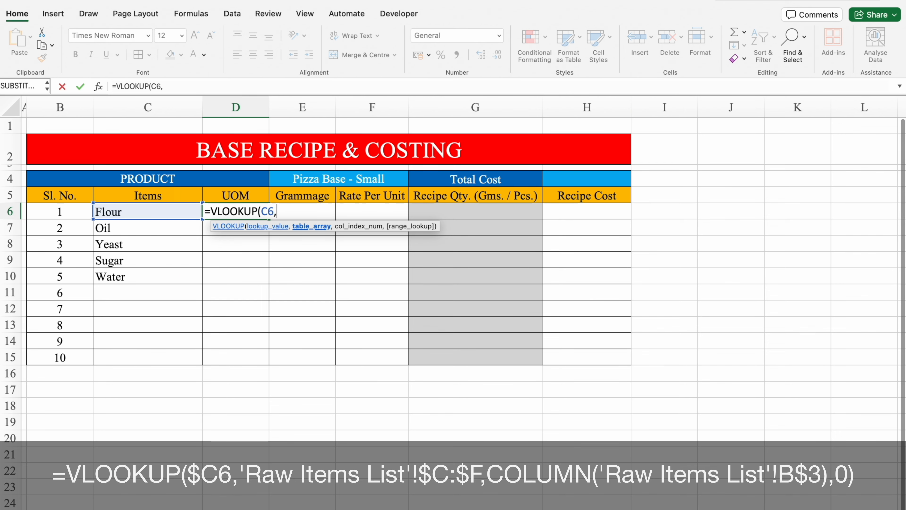
key(ctrl+Page_Up)
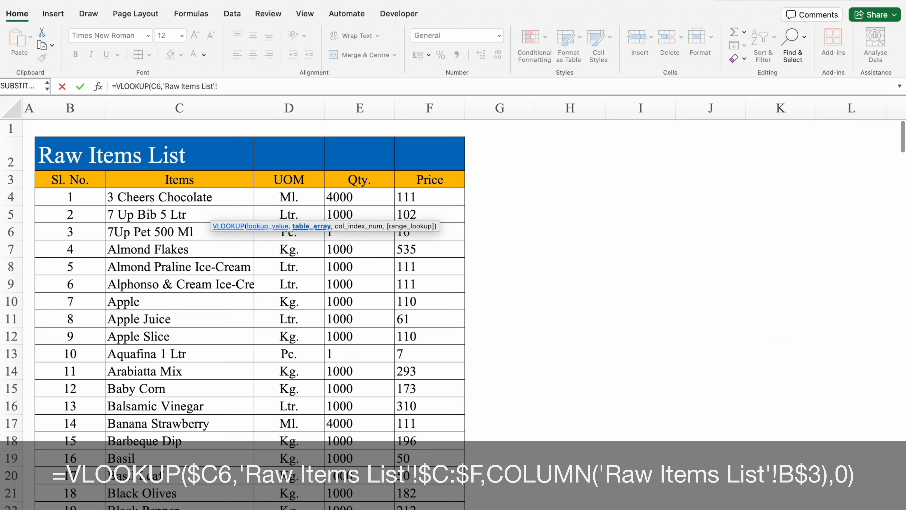
click(182, 104)
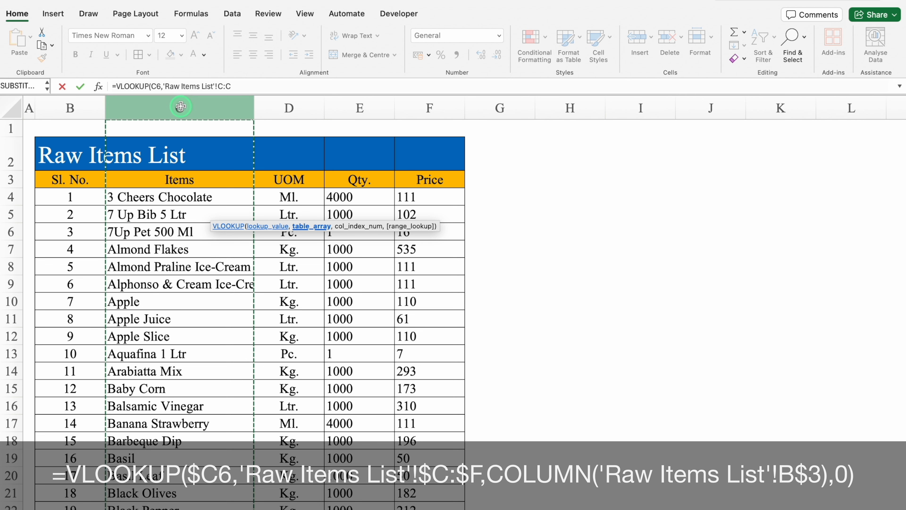
drag(181, 106, 413, 121)
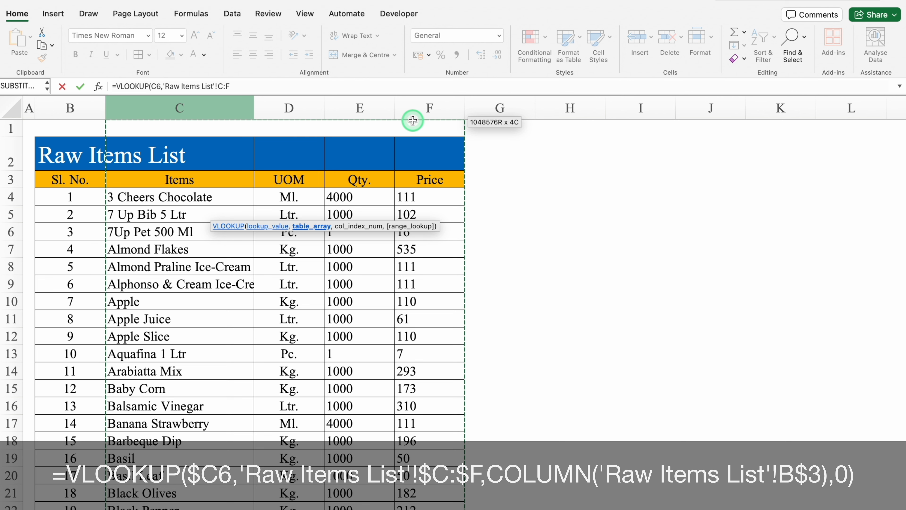
key(F4)
text(,)
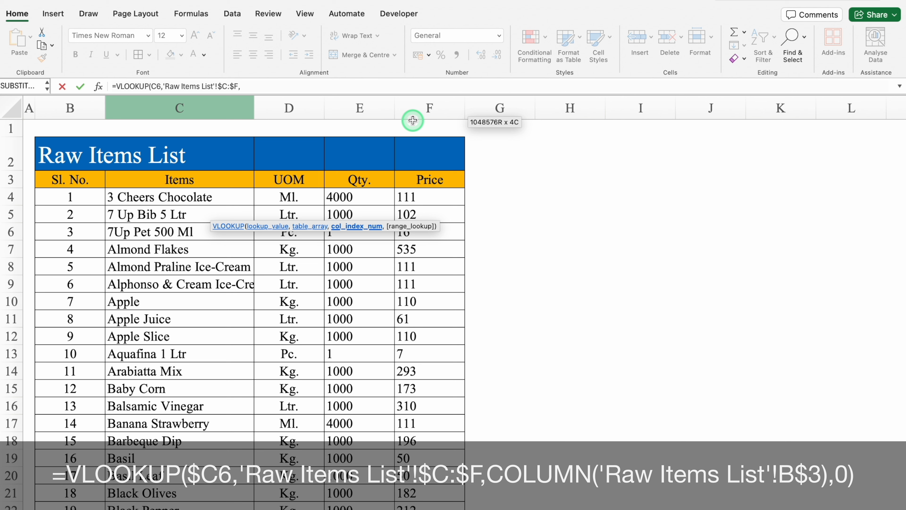
Step: Complete the VLOOKUP with COLUMN('Raw Items List'!B$3) as the column index and 0 for an exact match
text(column)
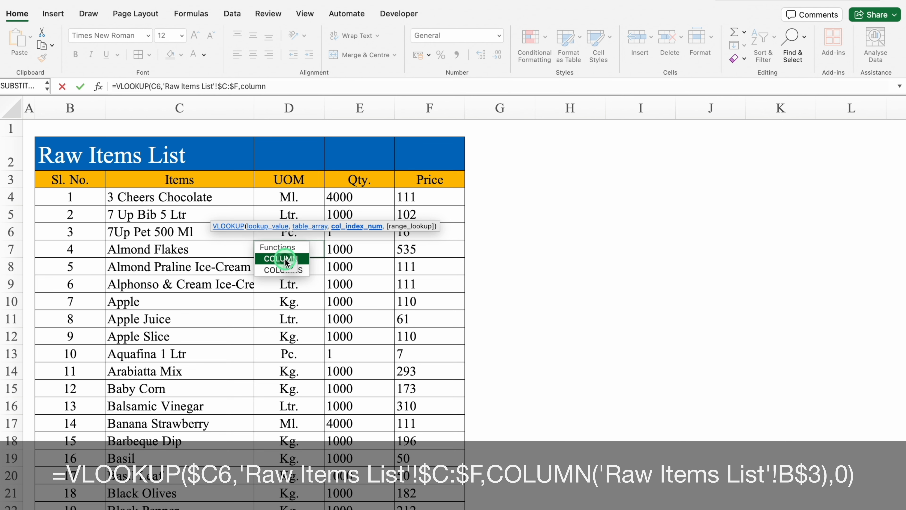
double_click(285, 261)
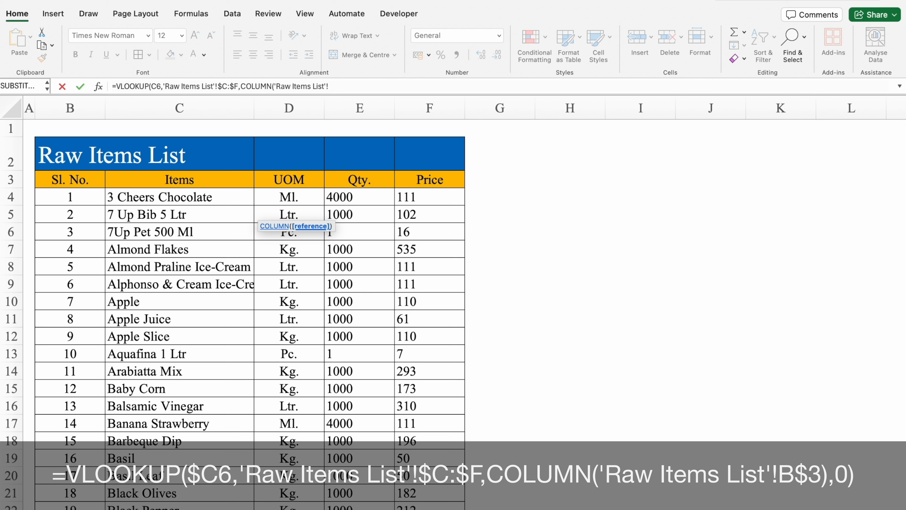
click(77, 179)
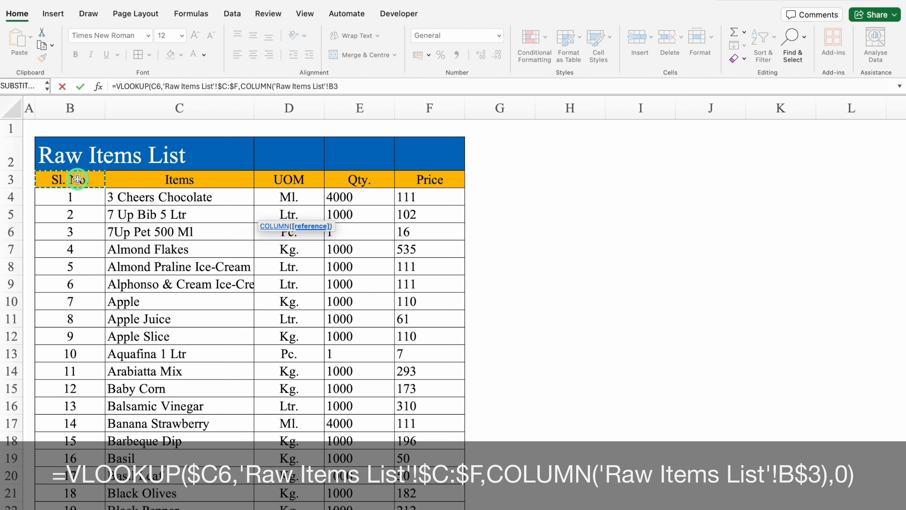
key(F4)
text(),)
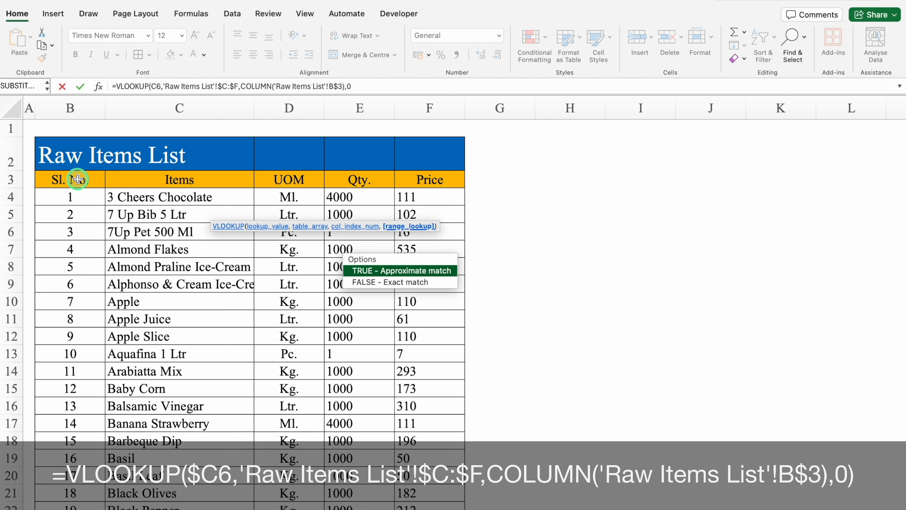
text(0))
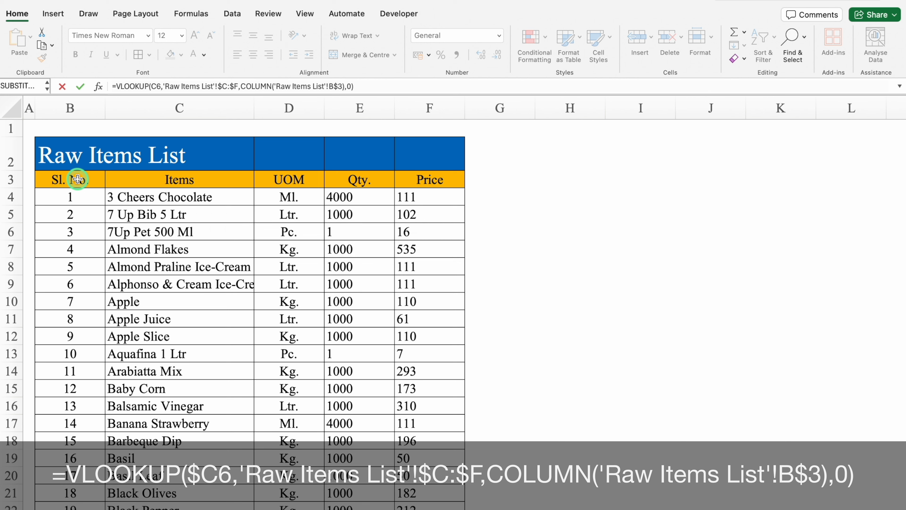
key(Return)
Step: Wrap the VLOOKUP in D6 in IFERROR with an empty string "" as the error value
click(239, 213)
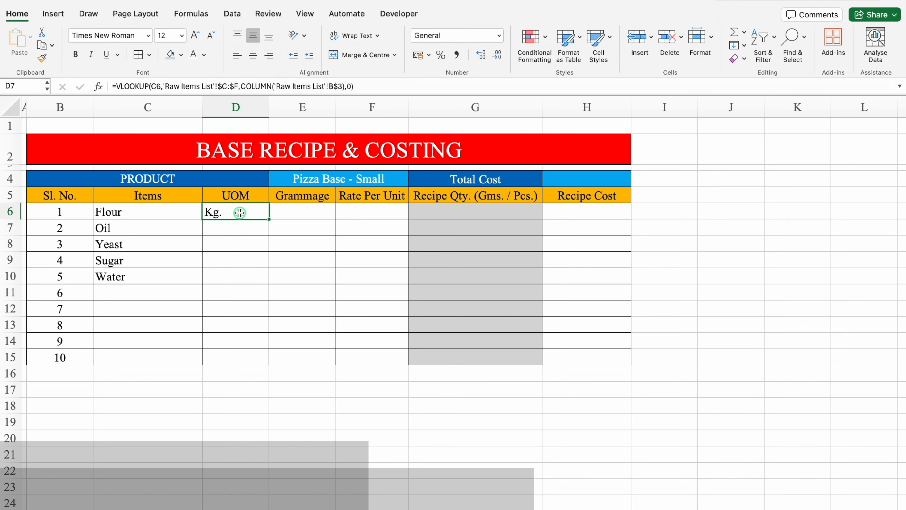
click(121, 87)
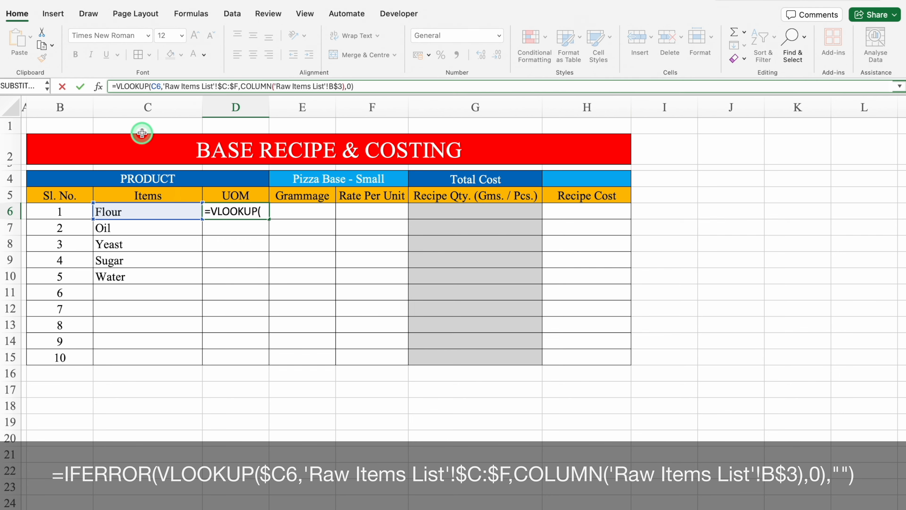
text(iferr)
key(Tab)
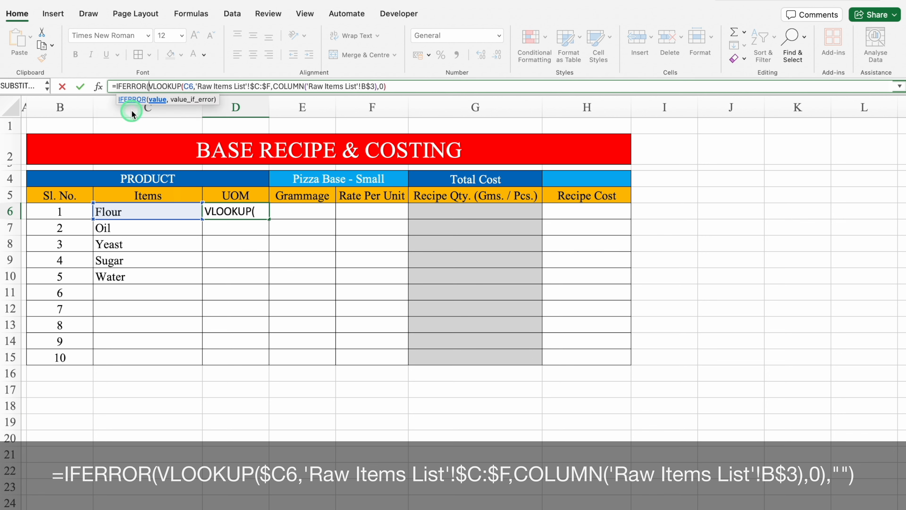
click(399, 87)
text(,"")
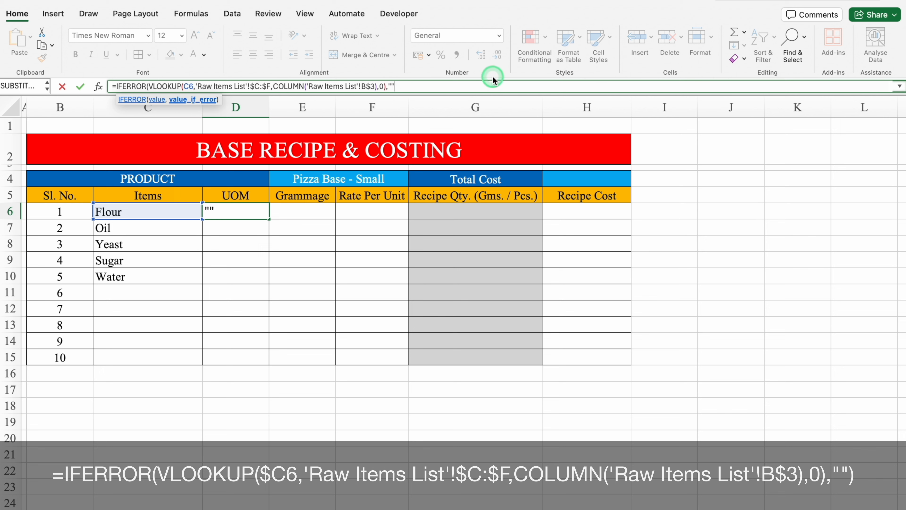
text())
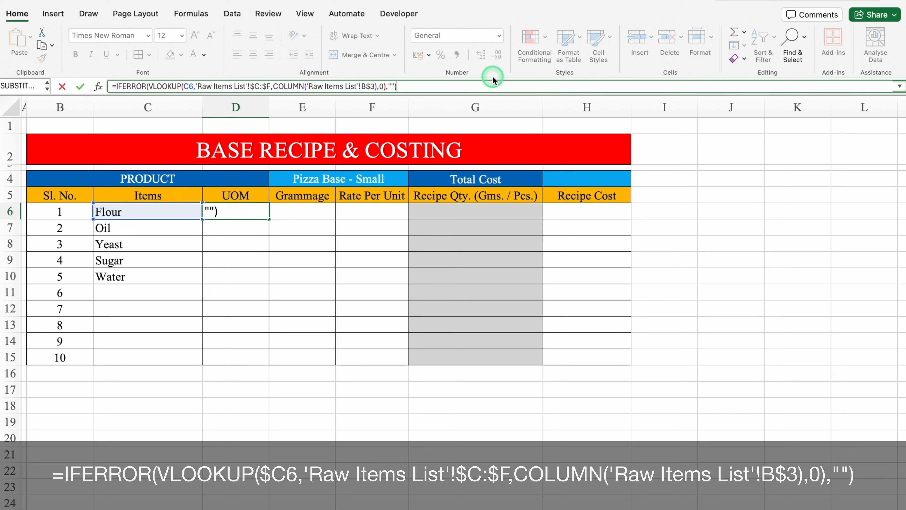
key(Return)
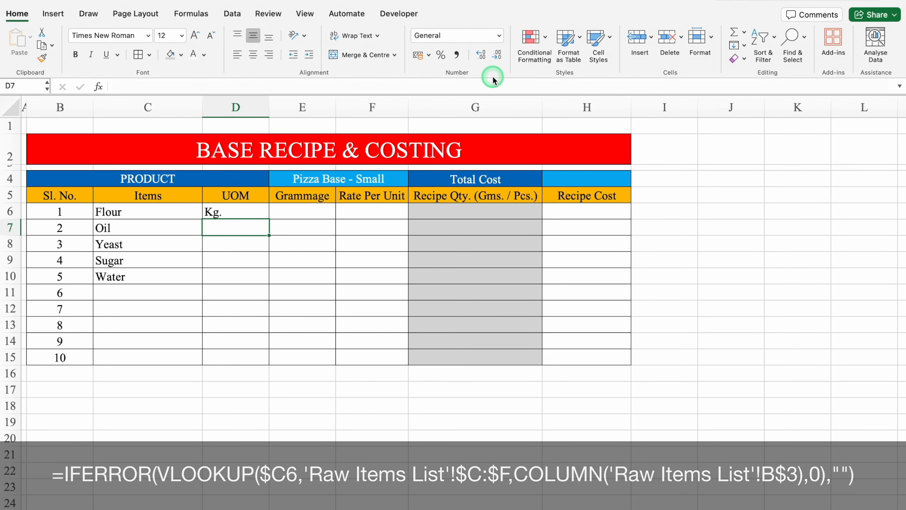
Step: Lock the lookup column as $C6 in the D6 formula and fill the formula across D6:F15
click(252, 213)
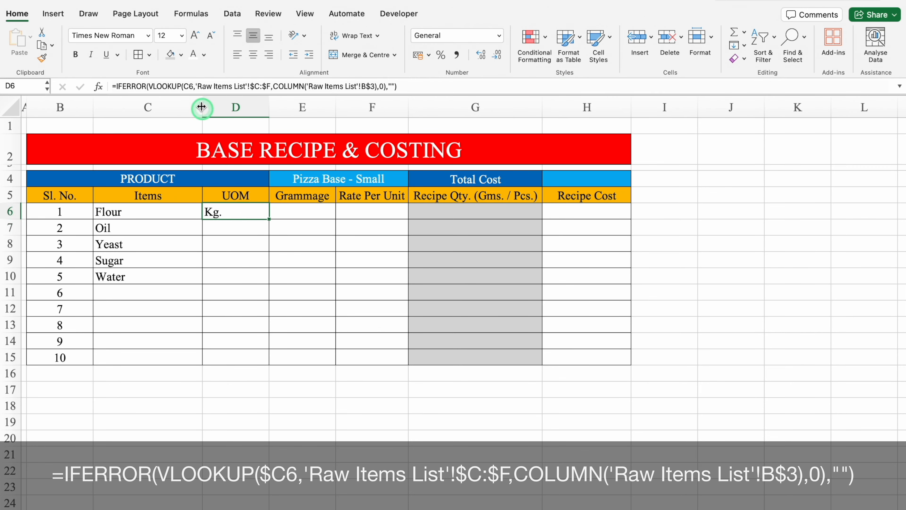
click(185, 86)
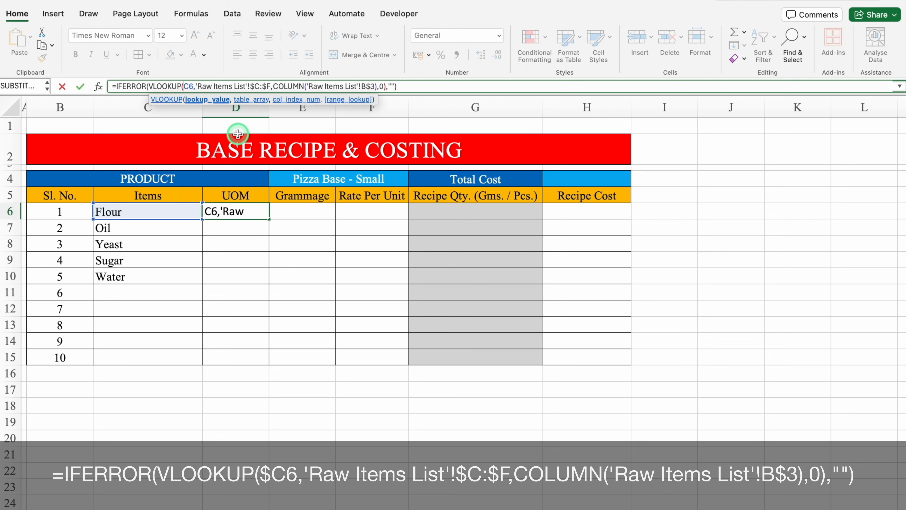
text($)
key(Return)
key(Up)
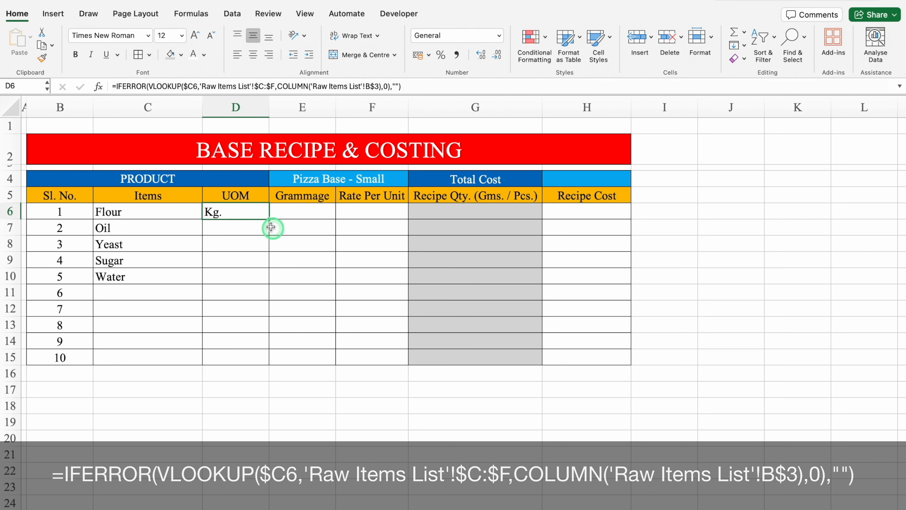
drag(269, 219, 394, 366)
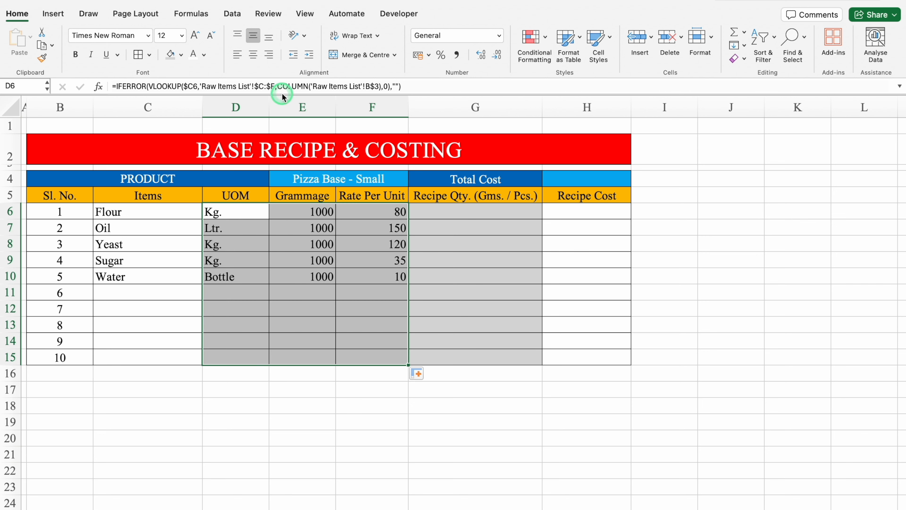
Step: Left-align the looked-up units, grammage and rates in D6:F15
click(237, 55)
click(355, 406)
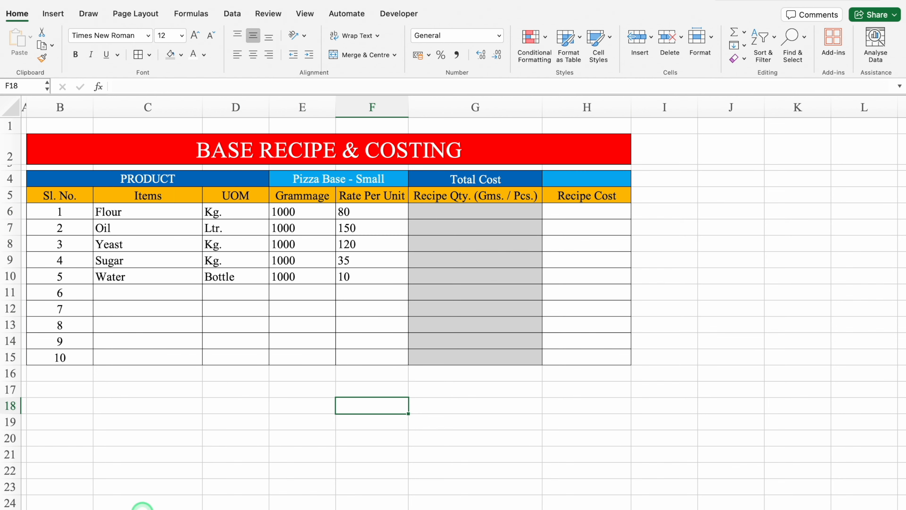
Step: Search the Raw Items List sheet for "flour" and go to the Flour item
click(141, 509)
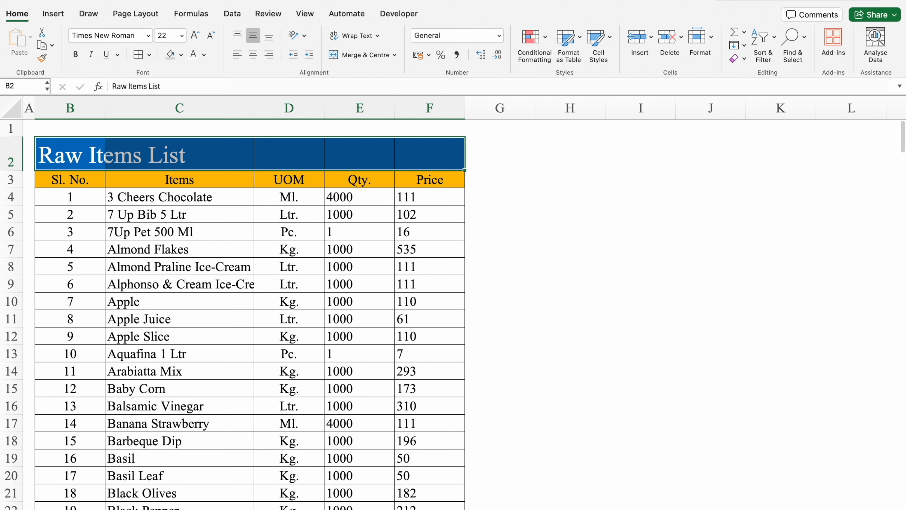
click(256, 509)
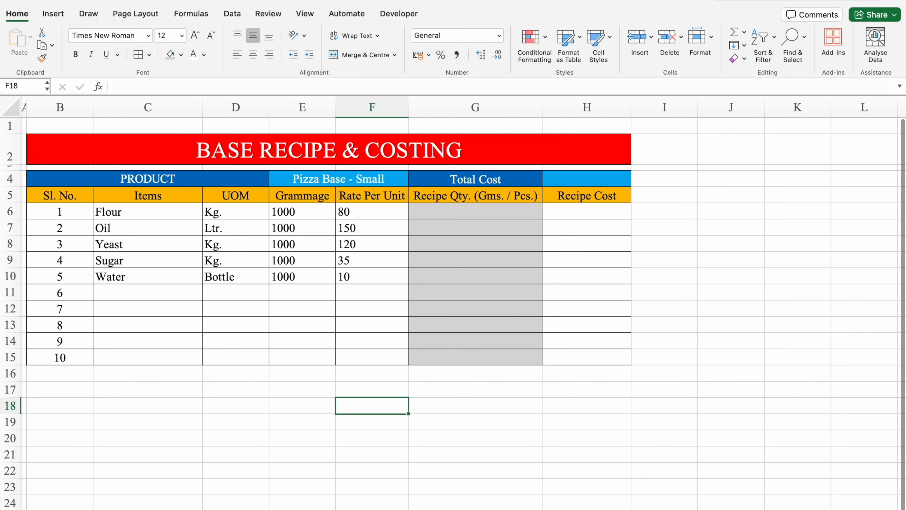
click(200, 509)
click(226, 316)
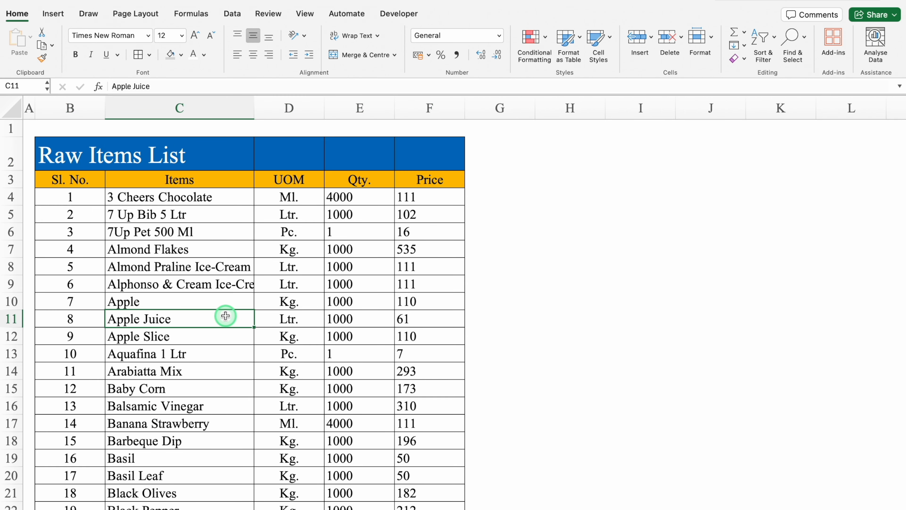
key(super+f)
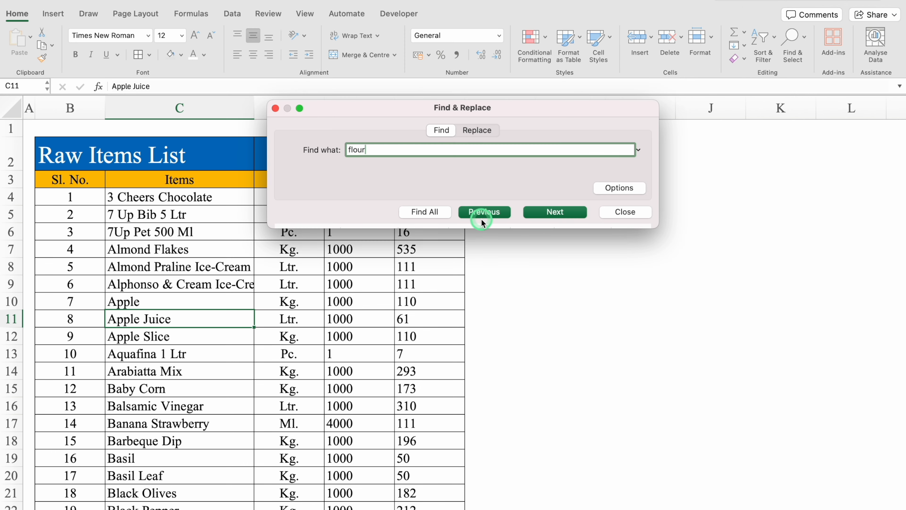
click(424, 212)
click(547, 212)
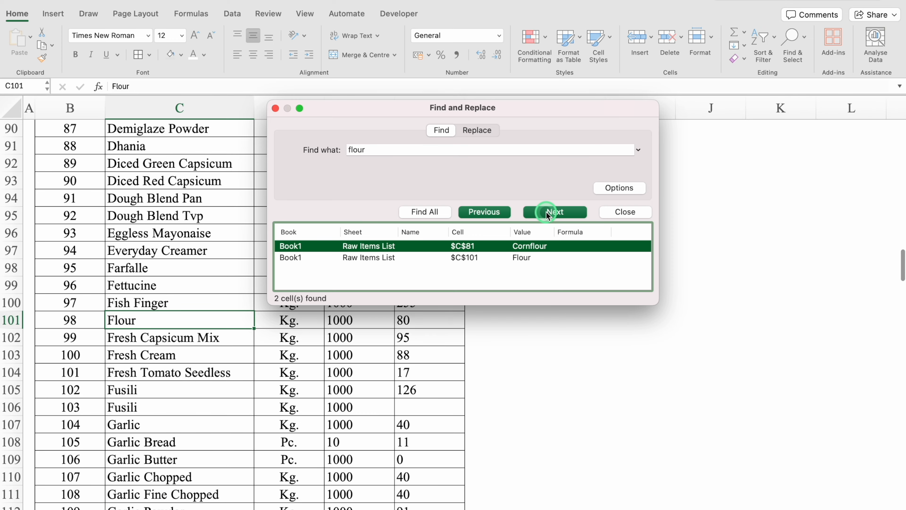
Step: Set Flour's price in F101 to 180 and check its rate in F6 of the base recipe sheet
click(276, 108)
click(425, 320)
text(180)
key(Return)
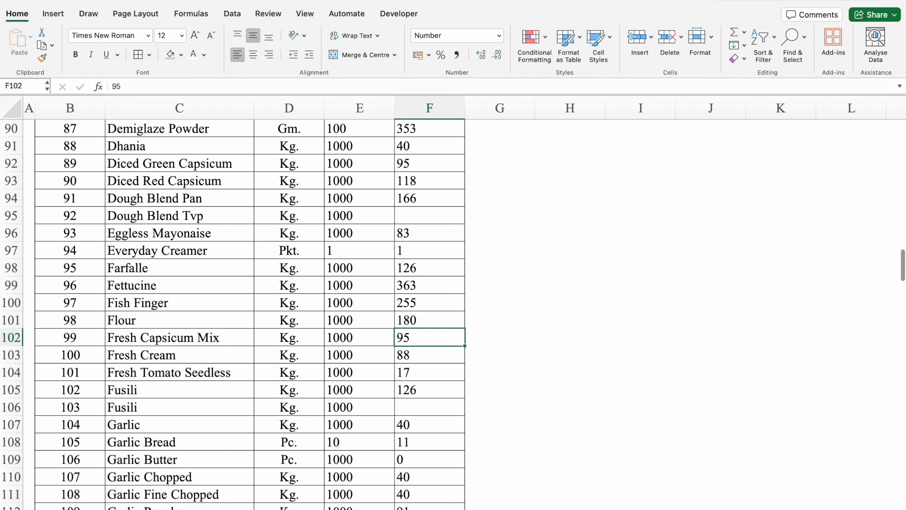
click(192, 509)
click(396, 214)
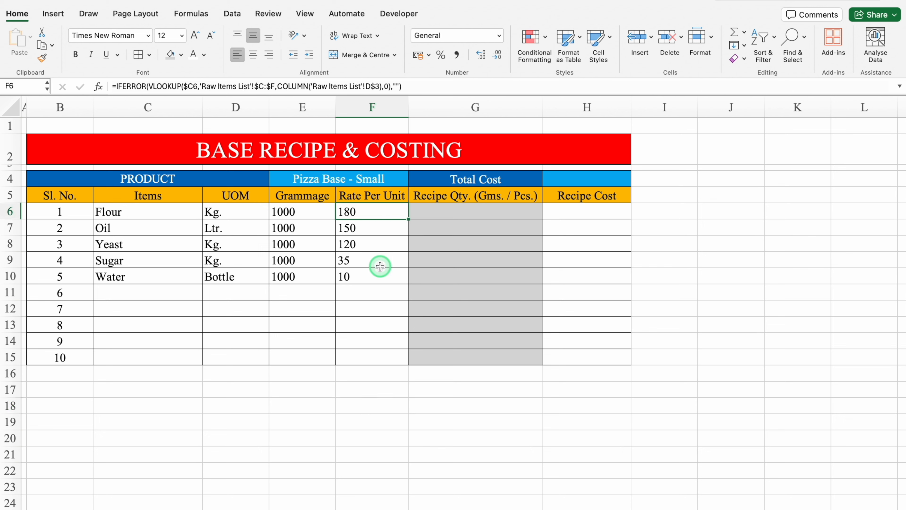
Step: Enter the recipe quantities in G6:G10: Flour 50, Oil 20, Yeast 10, Sugar 20 and Water 100
click(471, 211)
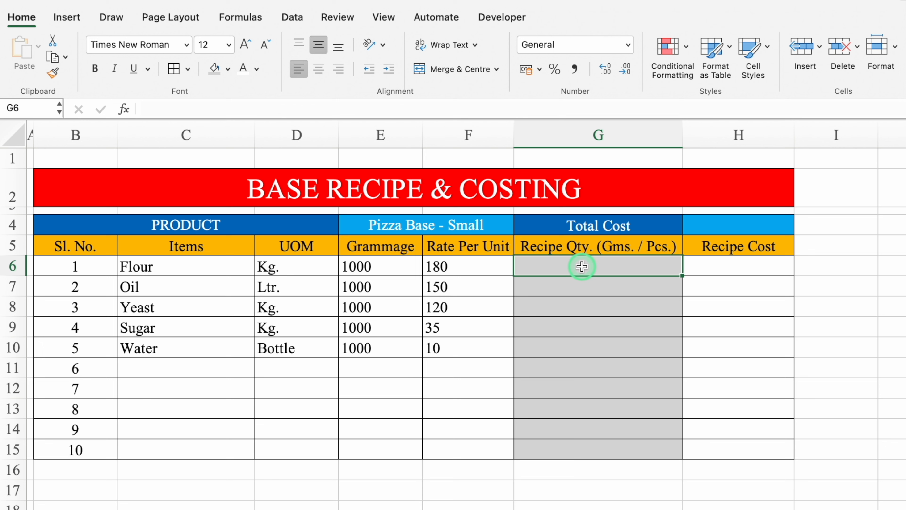
text(50)
key(Return)
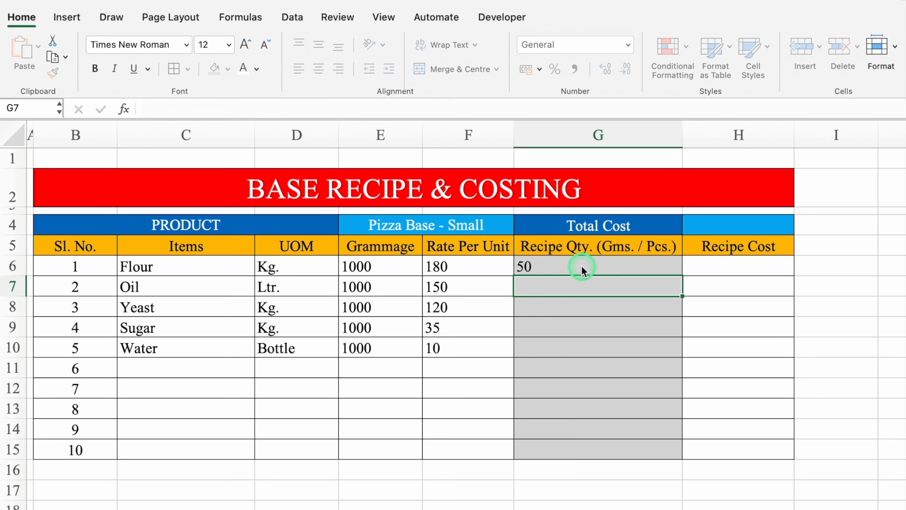
text(20)
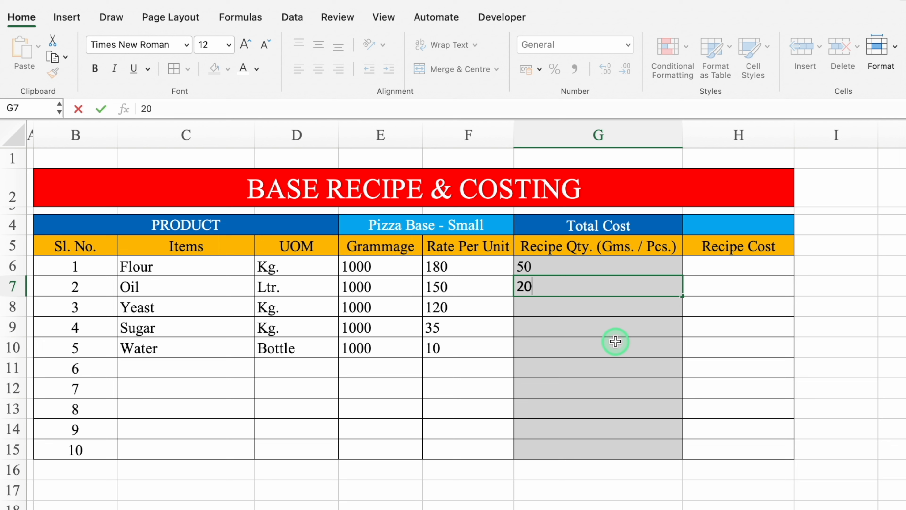
key(Return)
text(10)
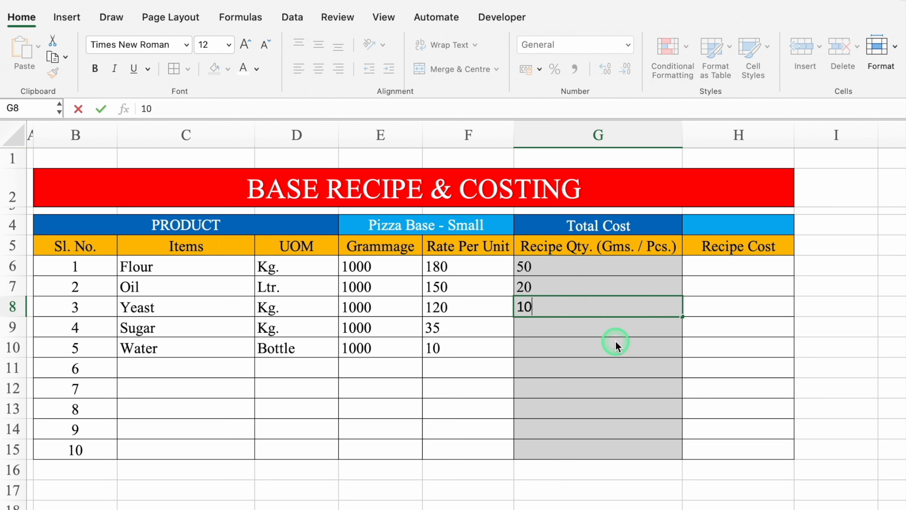
key(Return)
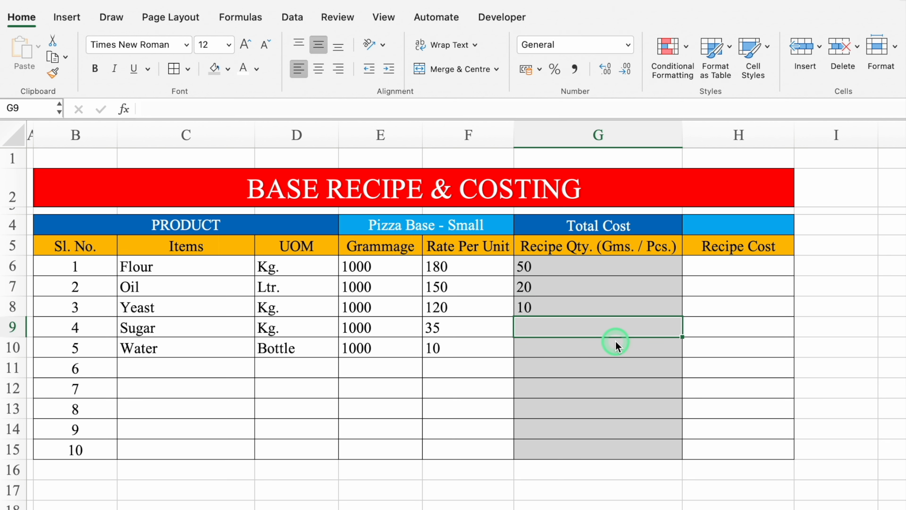
text(20)
key(Return)
double_click(616, 343)
text(100)
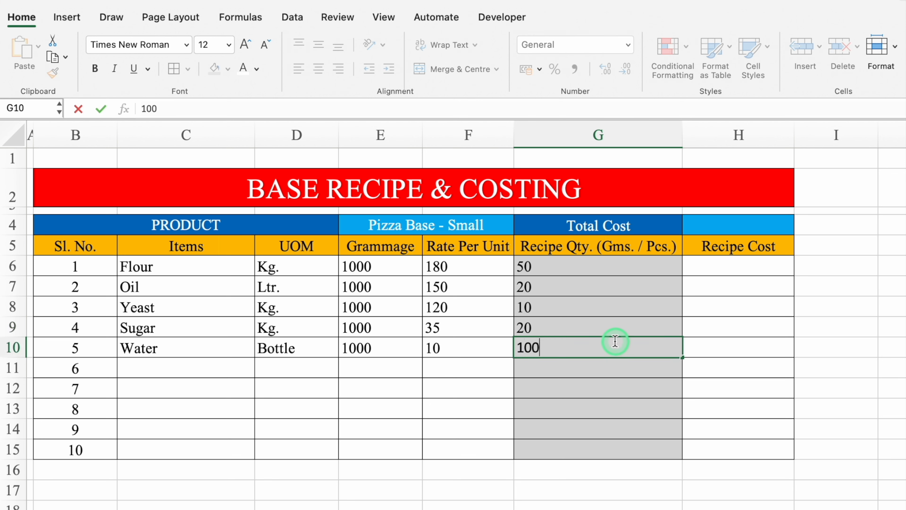
key(Return)
Step: Enter the recipe cost formula =(F6/E6)*G6 in H6
click(748, 266)
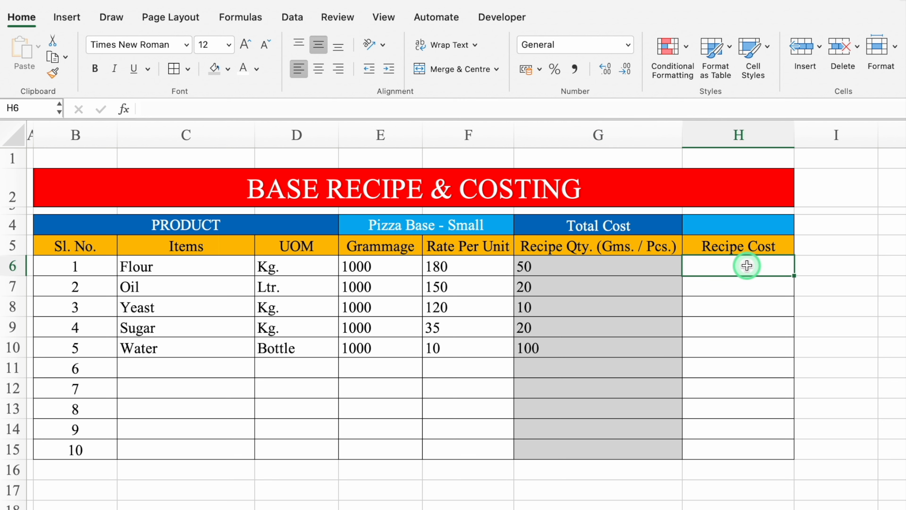
text(=)
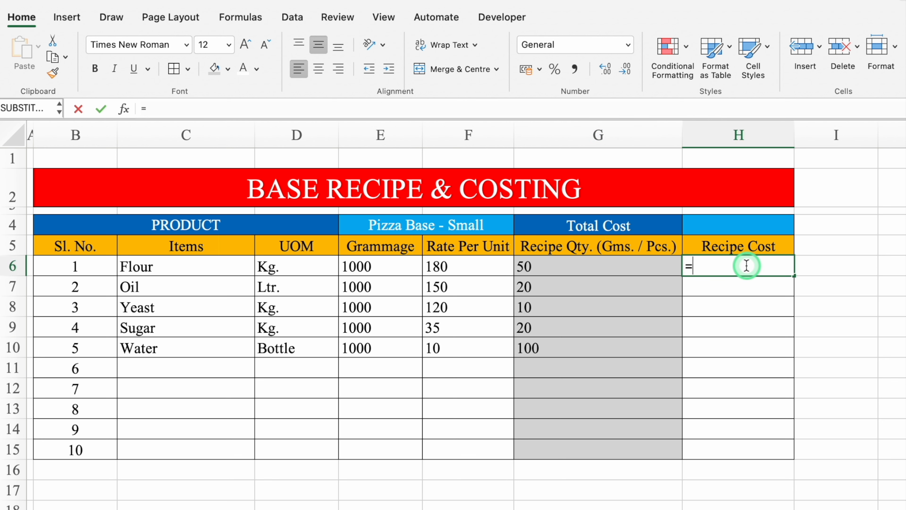
click(482, 266)
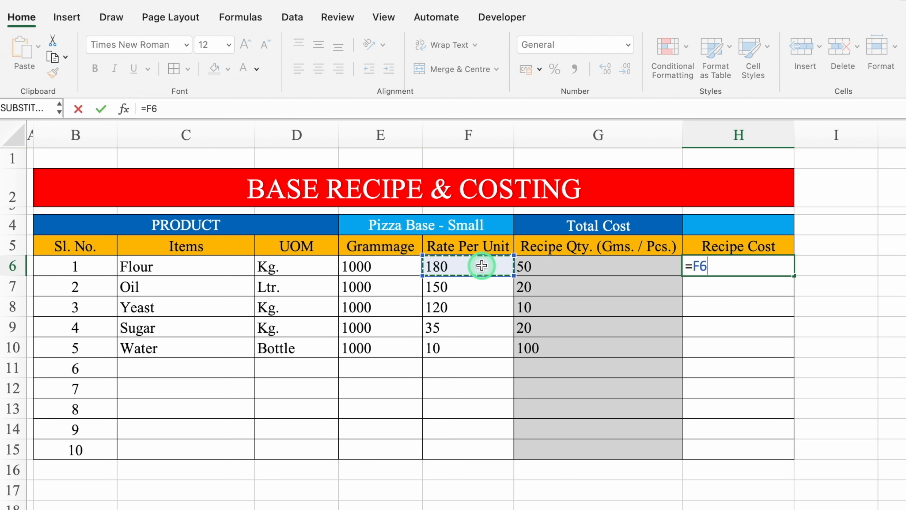
text(/)
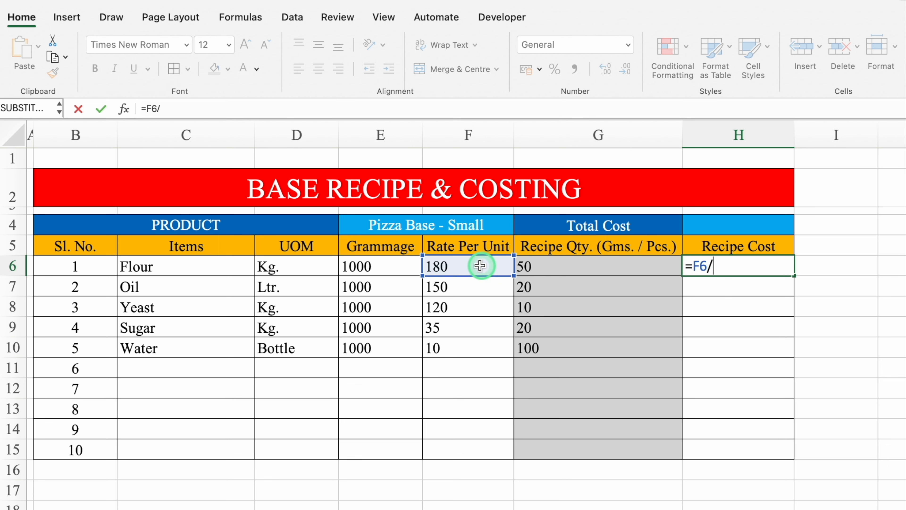
click(406, 266)
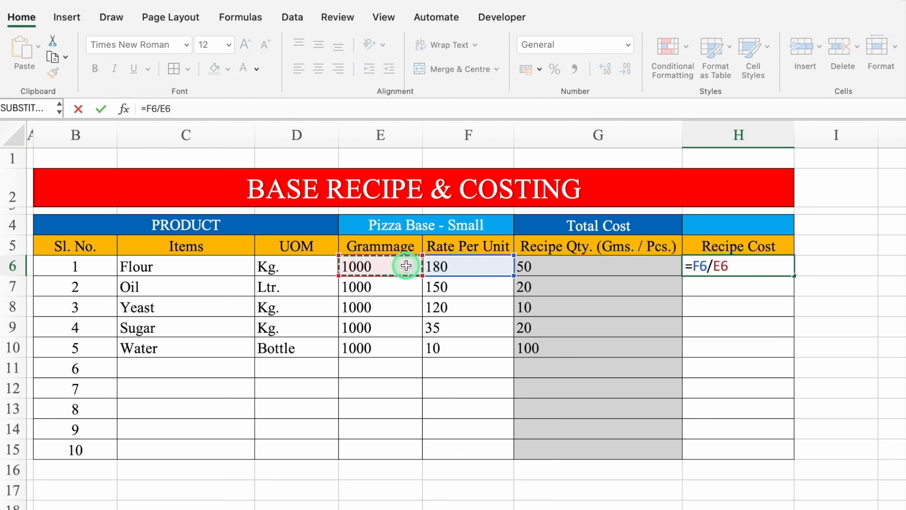
text())
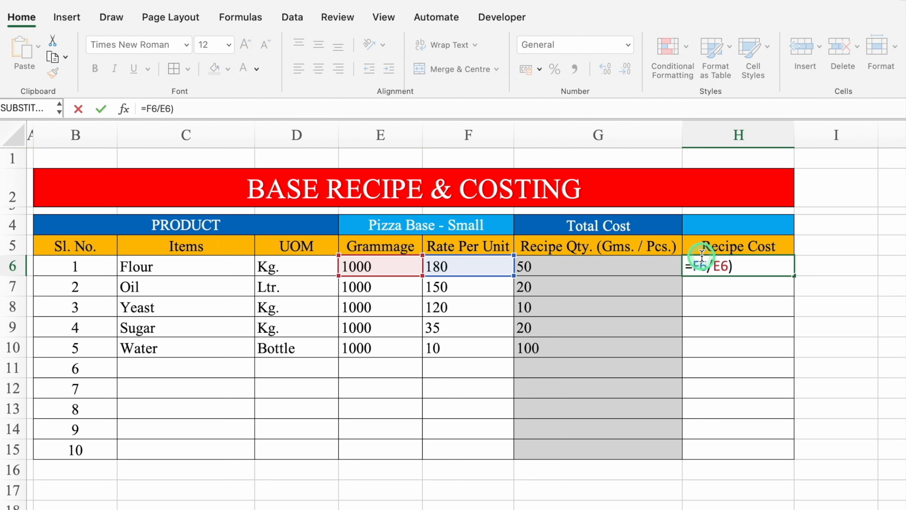
click(693, 266)
text(()
key(End)
text(*)
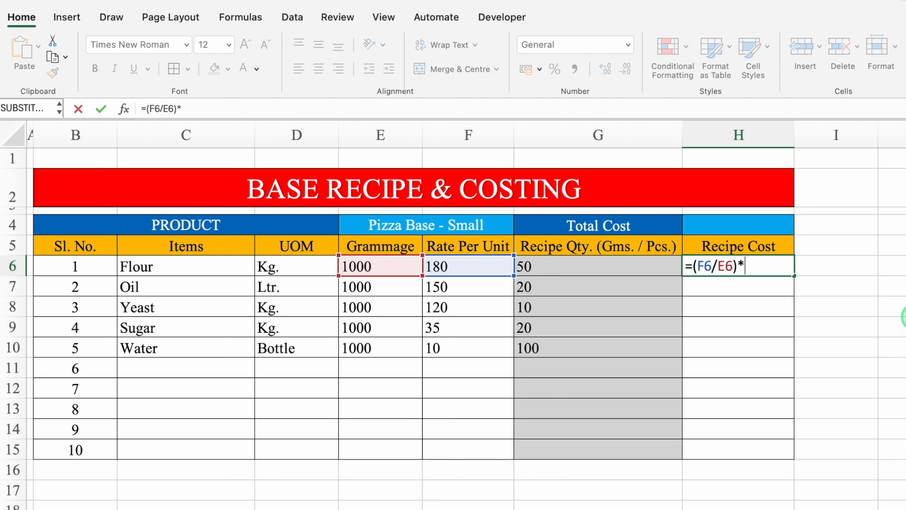
click(583, 265)
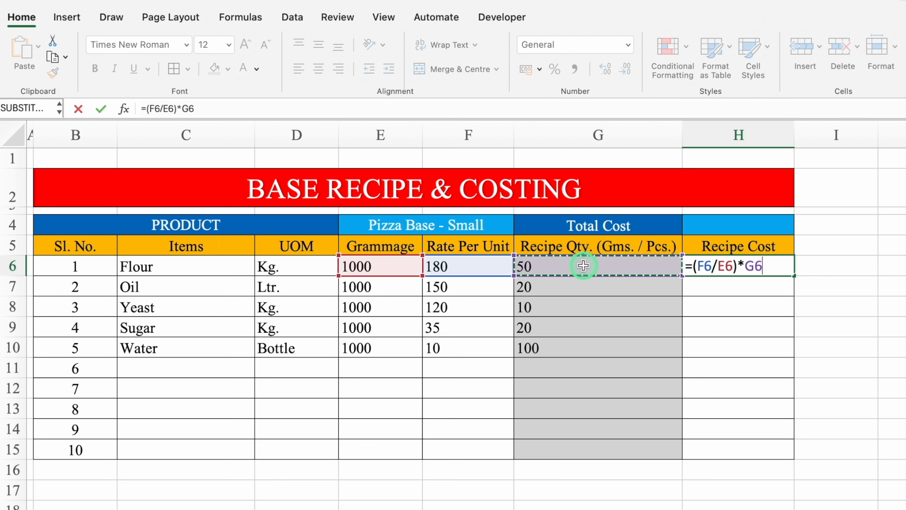
key(Return)
Step: Wrap the H6 formula in IFERROR with an empty string as the error value, giving =IFERROR((F6/E6)*G6,"")
click(749, 266)
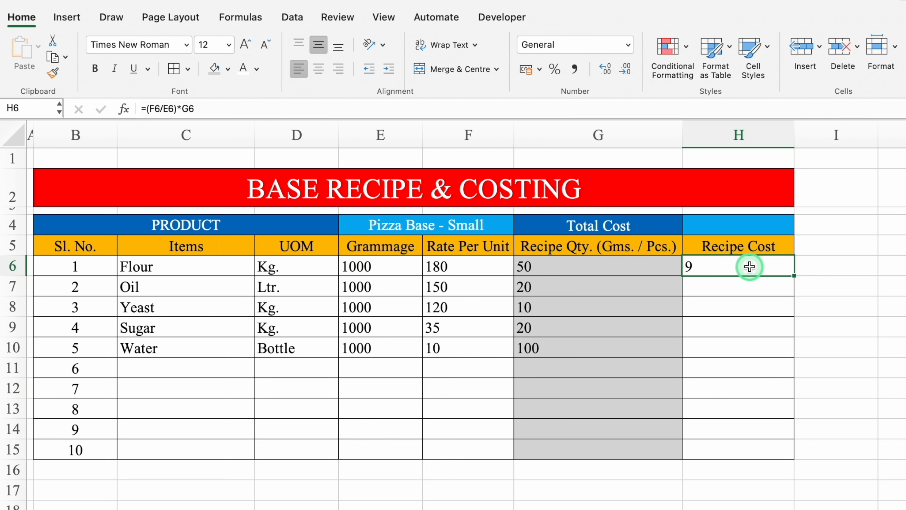
click(147, 108)
text(iferr)
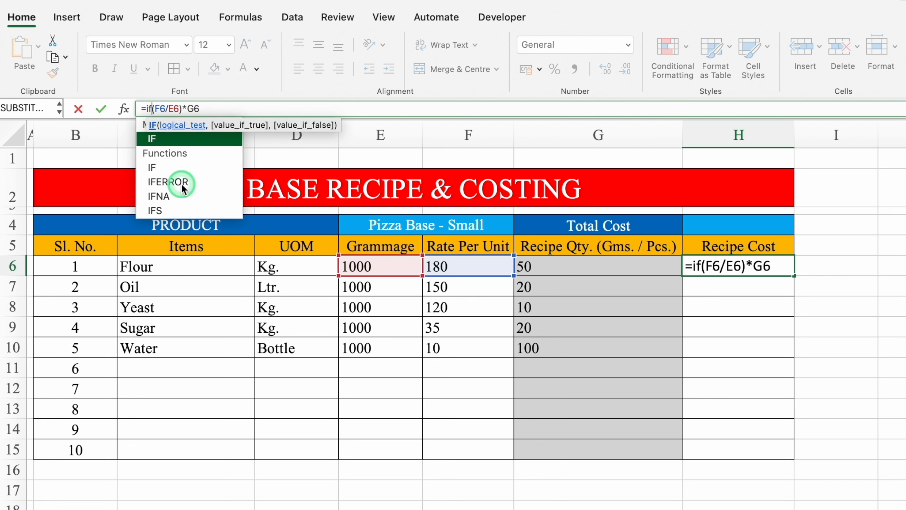
double_click(157, 138)
click(268, 110)
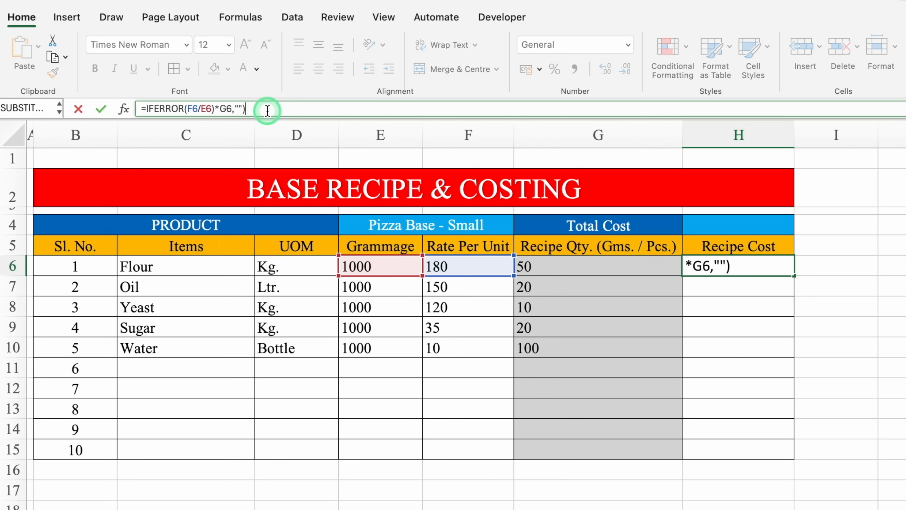
click(184, 109)
text(()
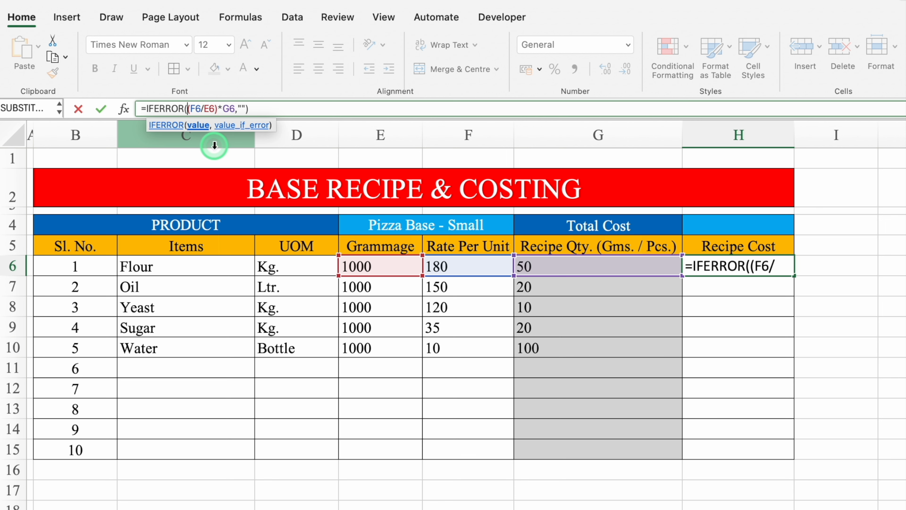
key(Return)
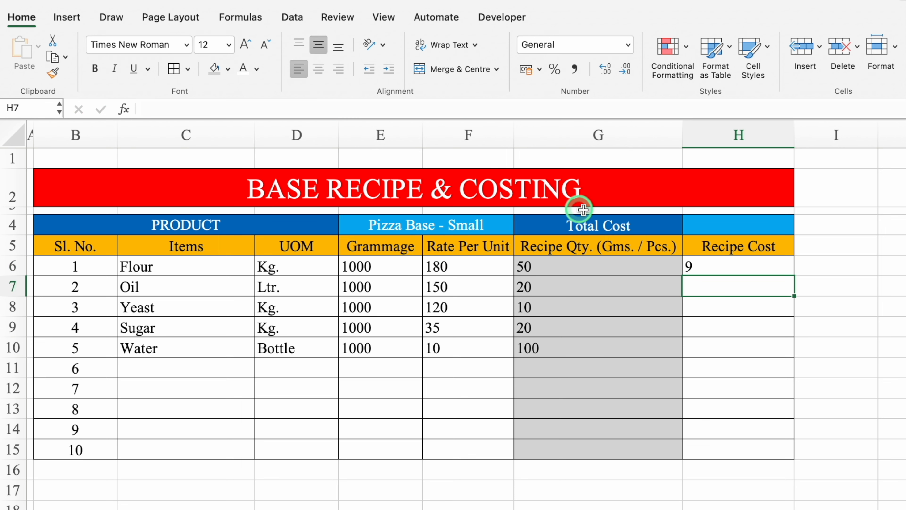
Step: Fill the recipe cost formula from H6 down to H15 and show the costs with two decimal places
click(746, 267)
double_click(793, 277)
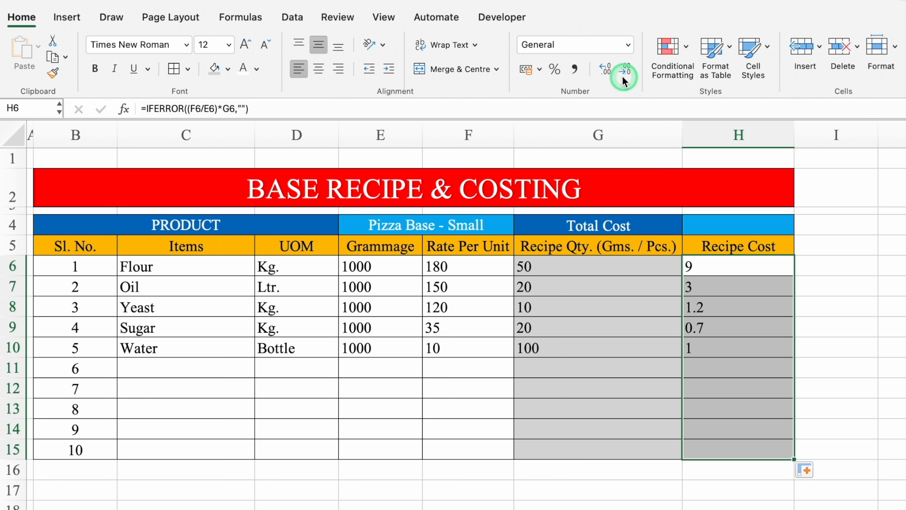
click(607, 69)
click(809, 285)
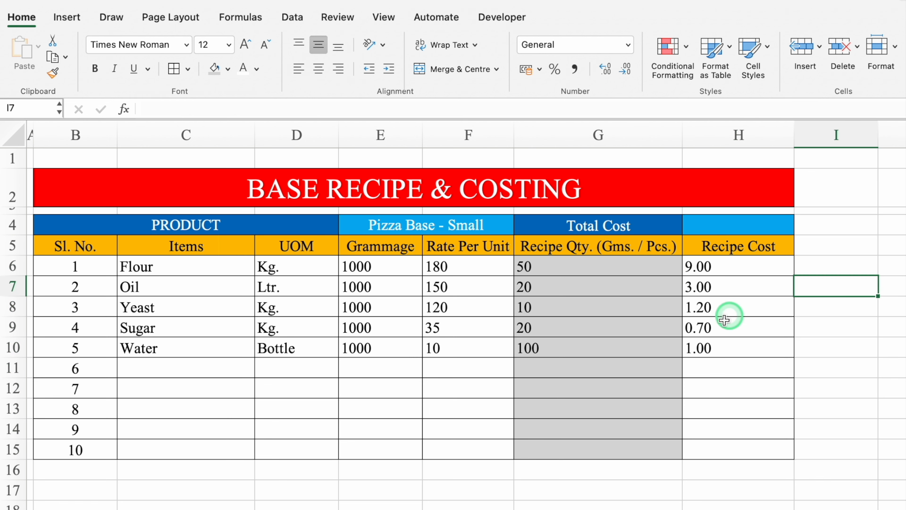
Step: Enter the total cost formula =SUBTOTAL(9,H6:H15) in H4
click(809, 228)
click(757, 216)
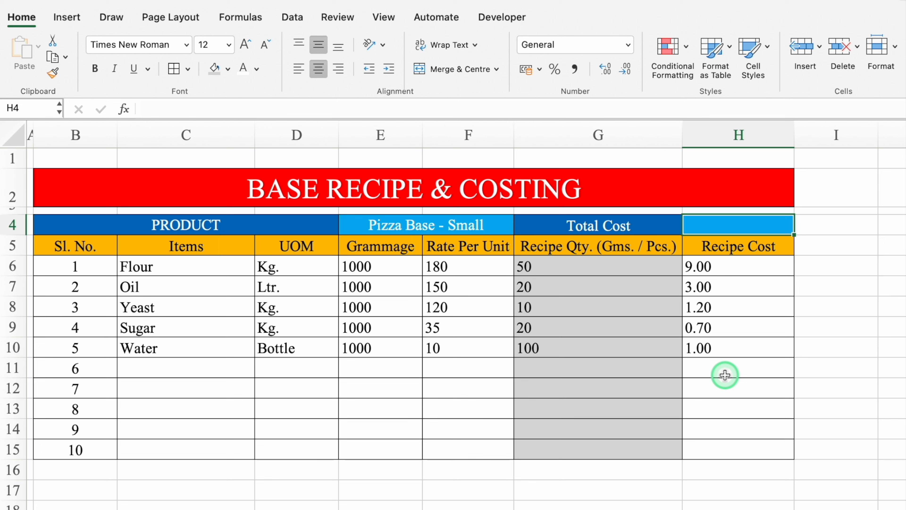
text(=)
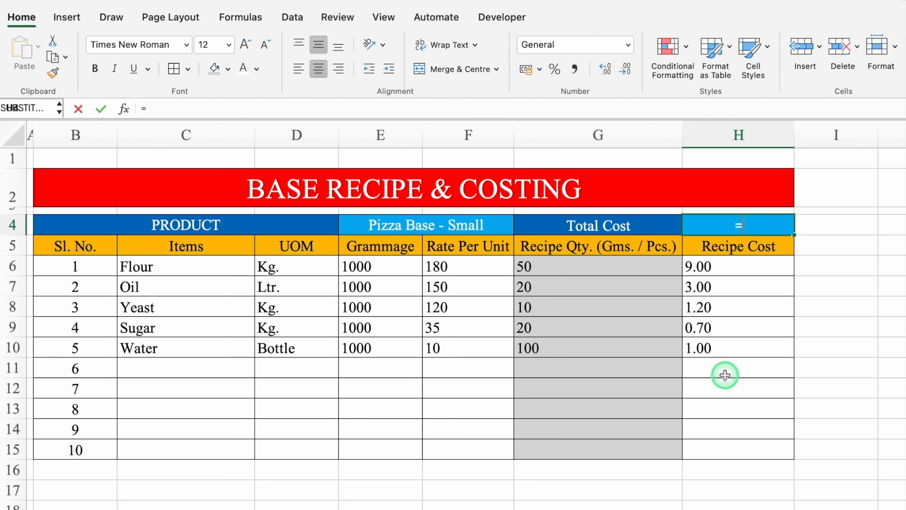
text(sub)
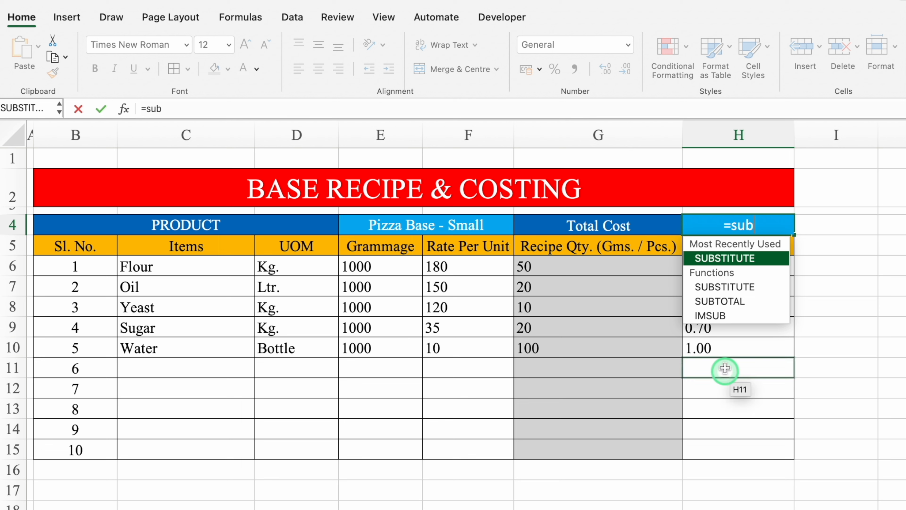
double_click(757, 304)
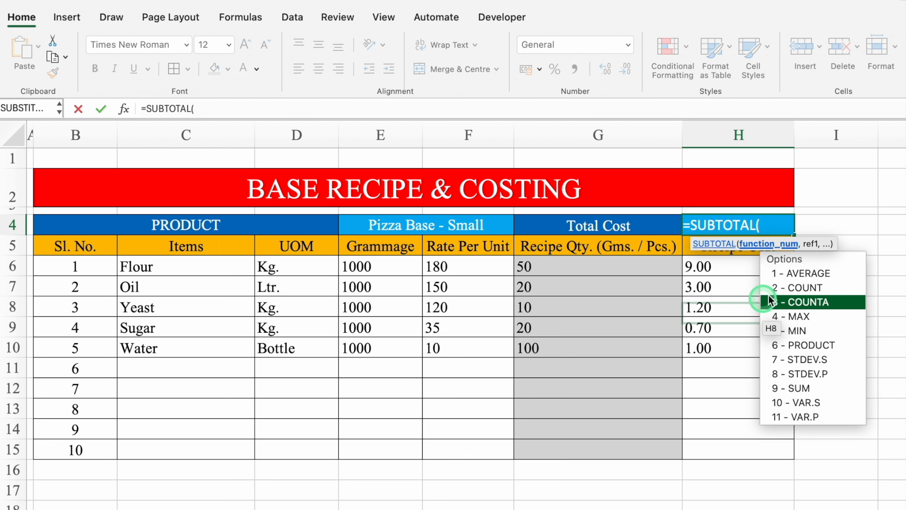
double_click(803, 390)
text(,)
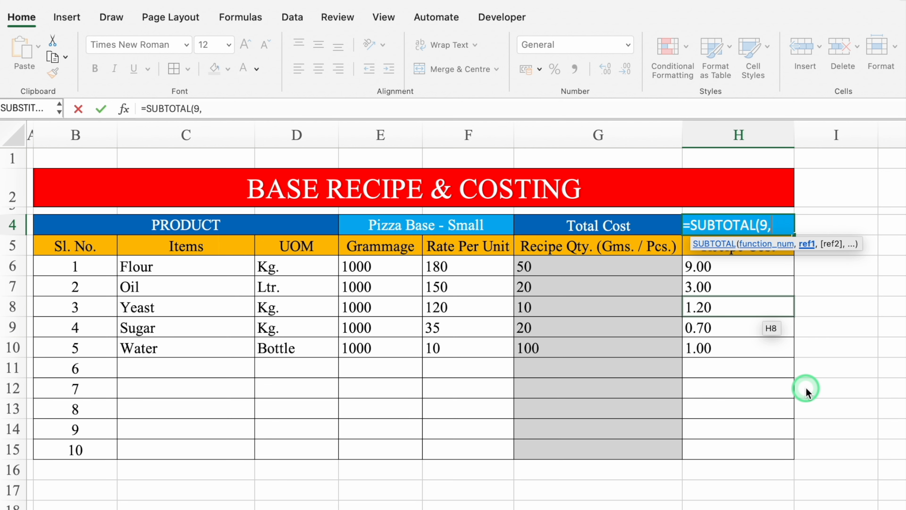
drag(705, 266, 740, 448)
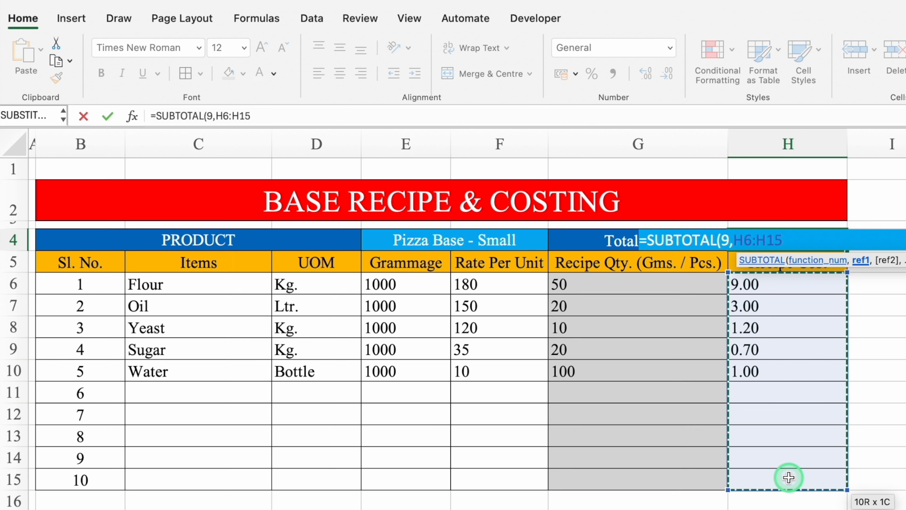
drag(789, 477, 789, 477)
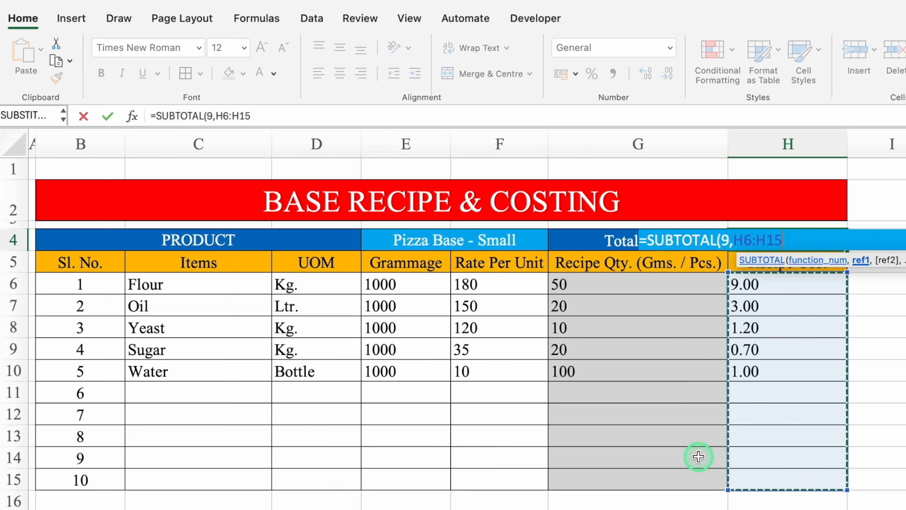
text())
key(Return)
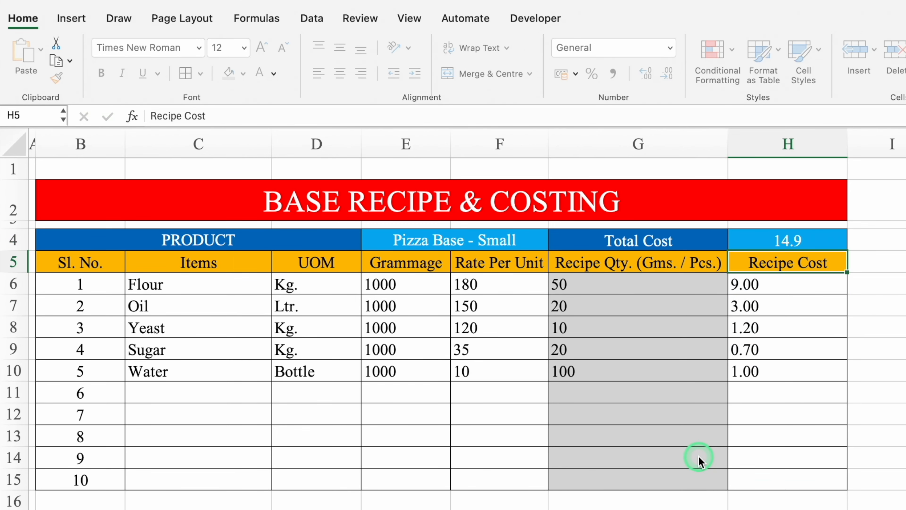
Step: Hide the sheet's gridlines and copy the small pizza base table B4:H15 to B17
click(409, 19)
click(444, 60)
drag(69, 238, 785, 482)
key(super+c)
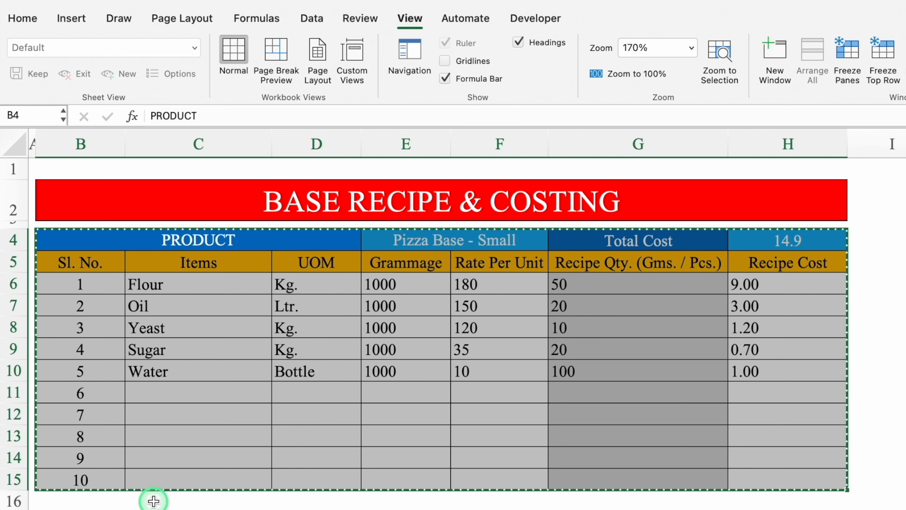
click(59, 501)
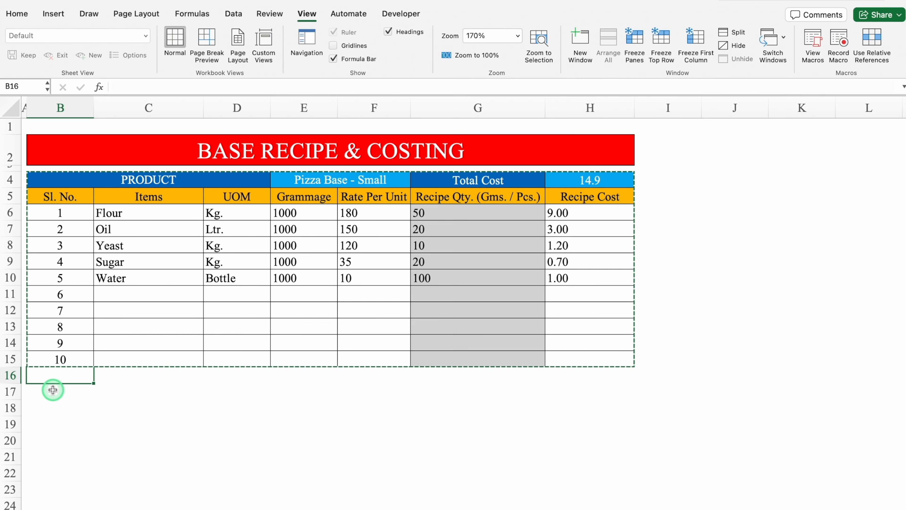
click(52, 390)
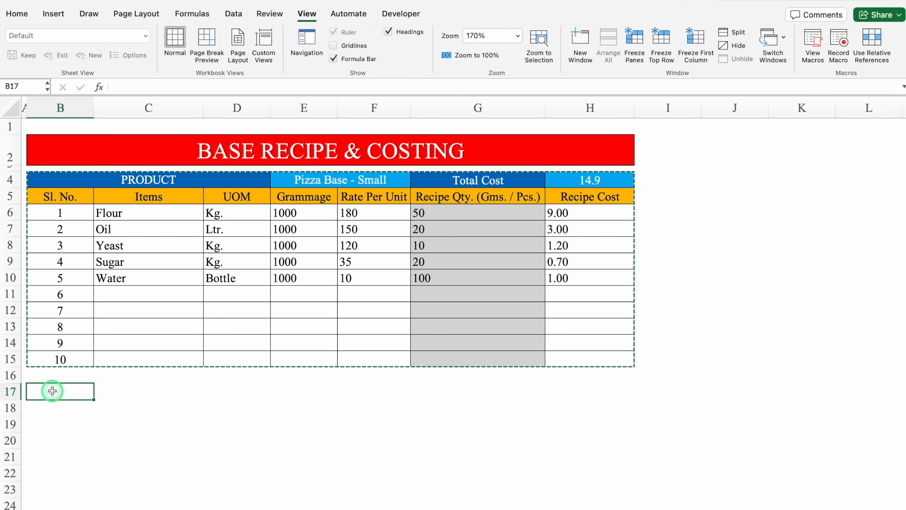
key(super+v)
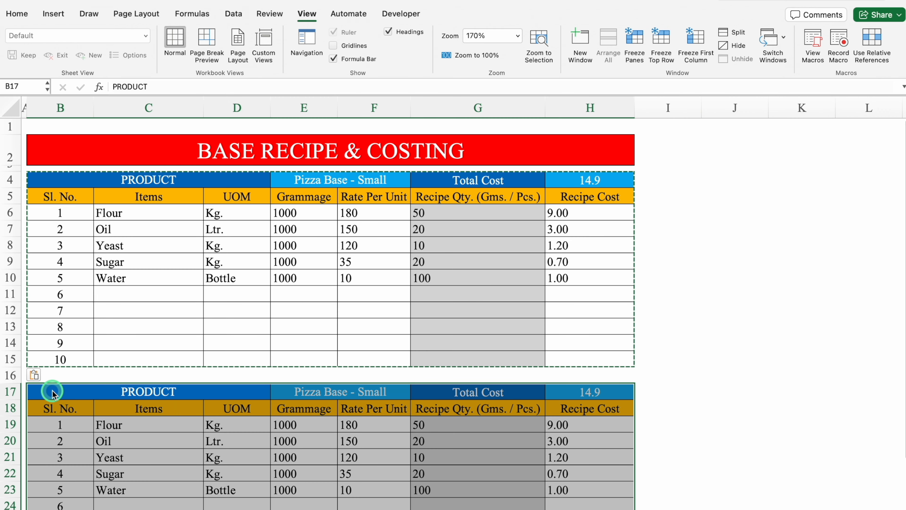
Step: Shrink rows 16 and 29 into thin spacers and paste another copy of the recipe table at B30
drag(14, 383, 14, 372)
drag(905, 188, 903, 382)
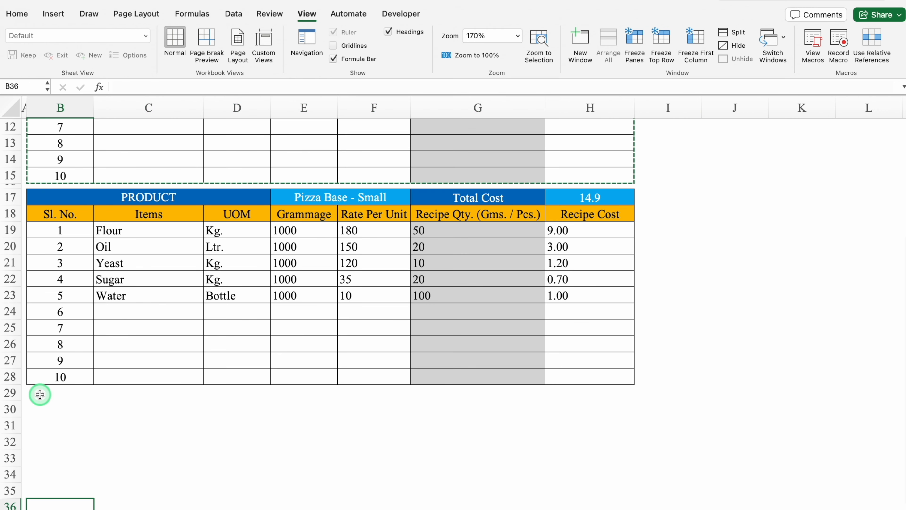
click(40, 394)
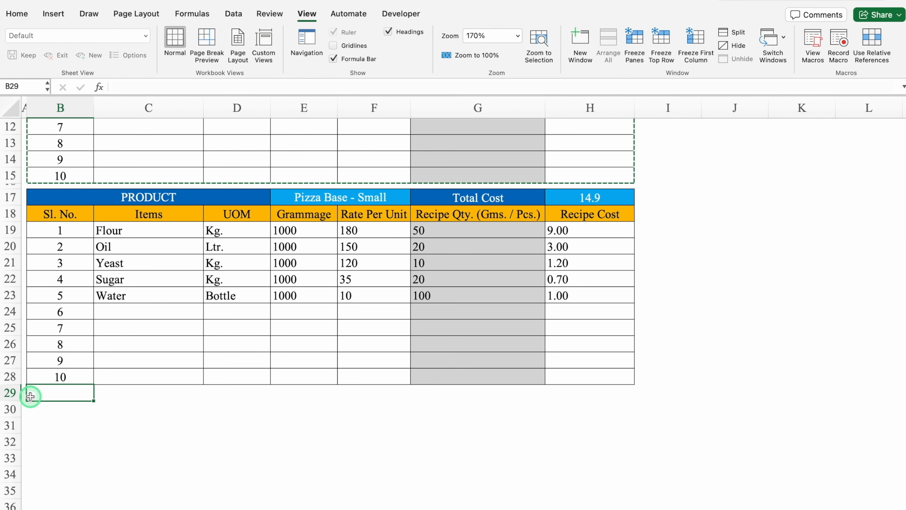
drag(14, 401, 15, 385)
click(53, 401)
key(Return)
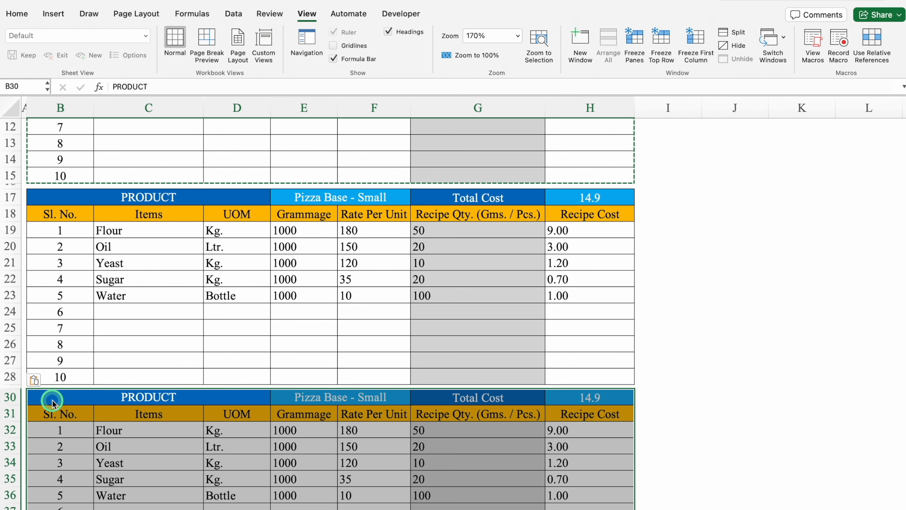
Step: Rename the product of the second recipe table in E17 to Pizza Base - Medium
scroll(454, 315, up, 5)
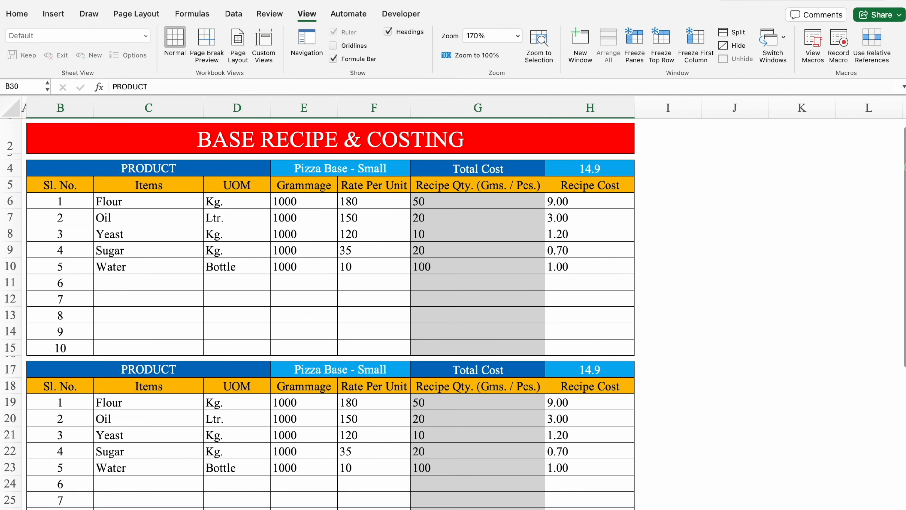
scroll(446, 285, down, 3)
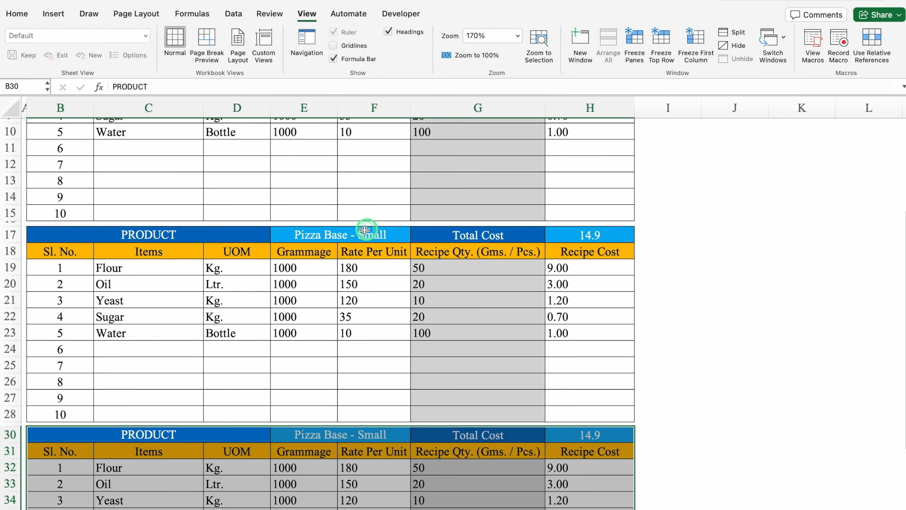
click(358, 234)
click(196, 87)
key(BackSpace)
key(BackSpace)
key(BackSpace)
key(BackSpace)
key(BackSpace)
text(Medium)
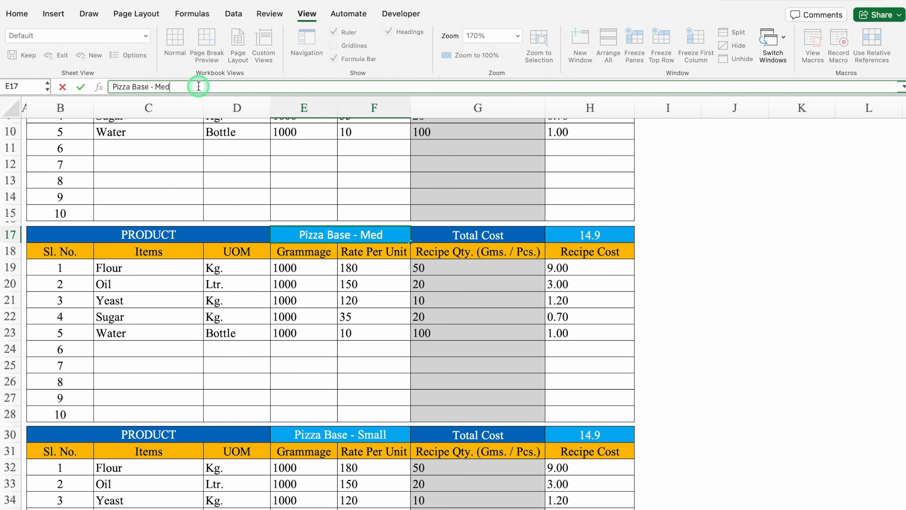
click(735, 267)
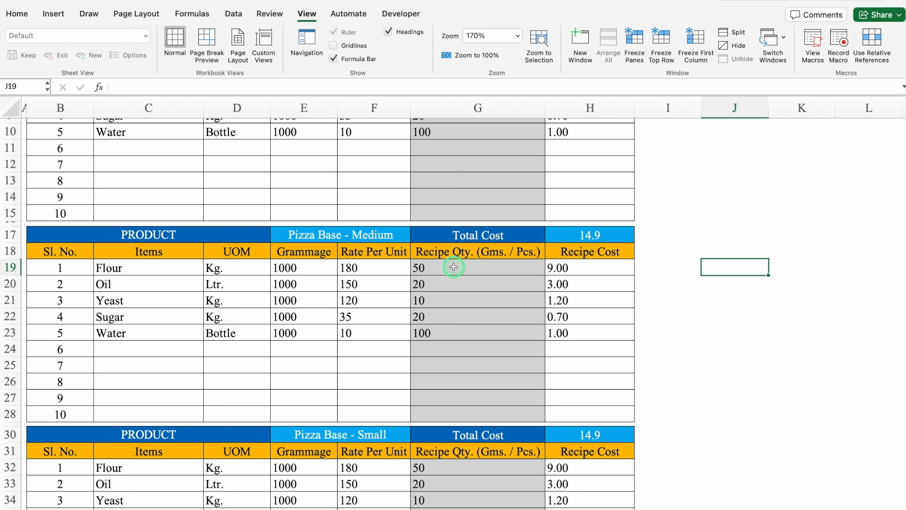
Step: Replace the medium base quantities in G19:G23 with Flour 150, Oil 40, Yeast 12, Sugar 25 and Water 150
drag(454, 267, 456, 328)
drag(456, 267, 462, 330)
key(Delete)
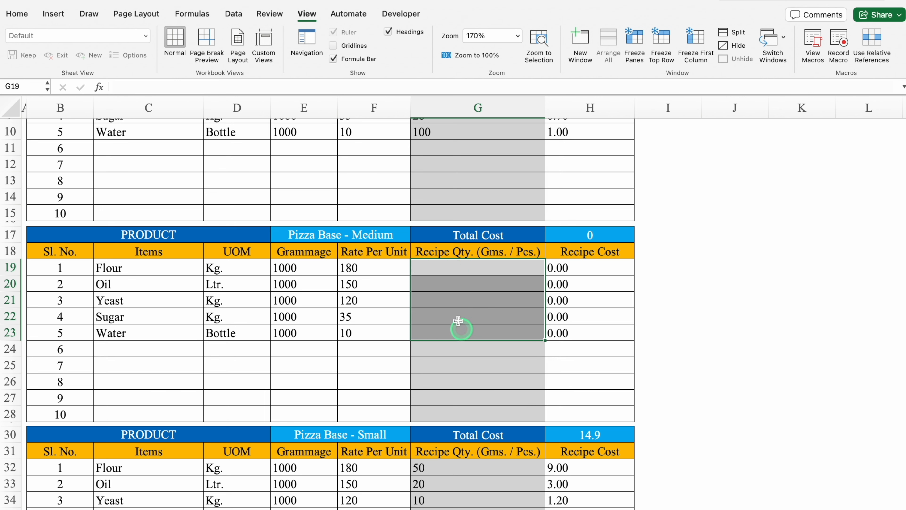
text(150)
key(Return)
text(40)
key(Return)
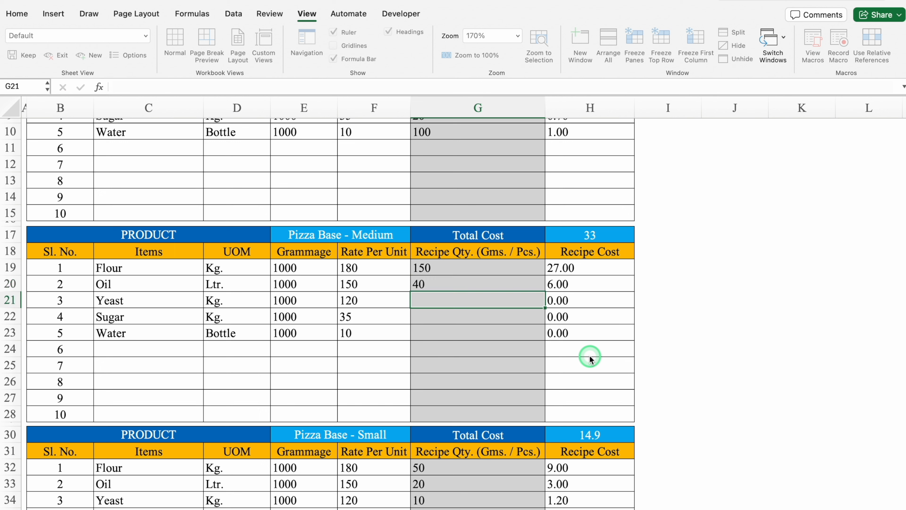
text(12)
key(Return)
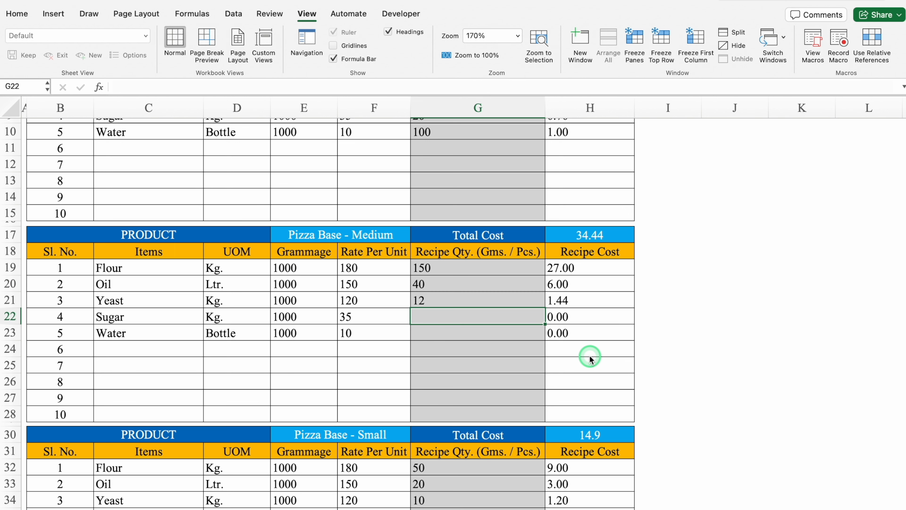
text(25)
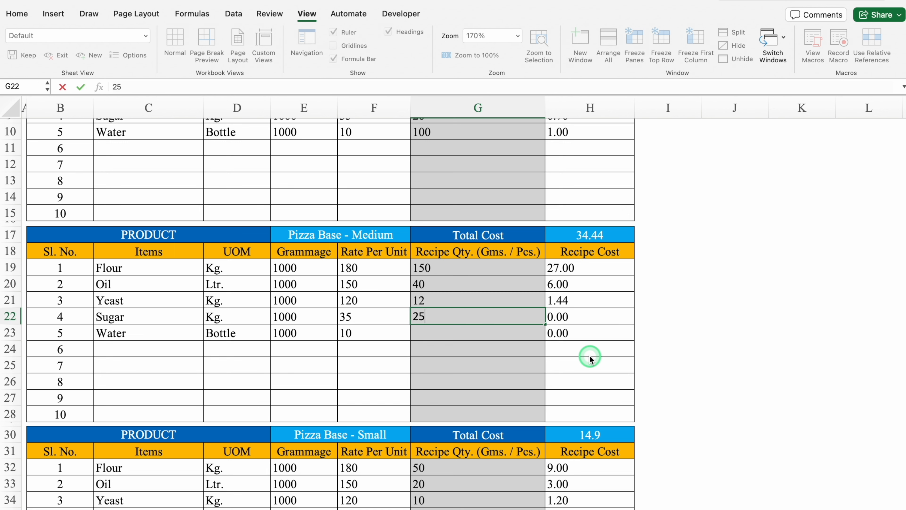
key(Return)
text(1)
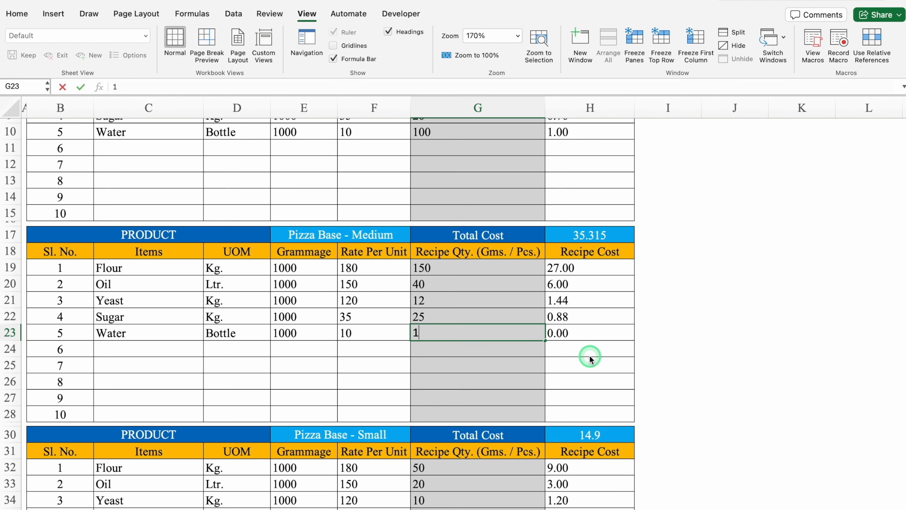
text(50)
key(Return)
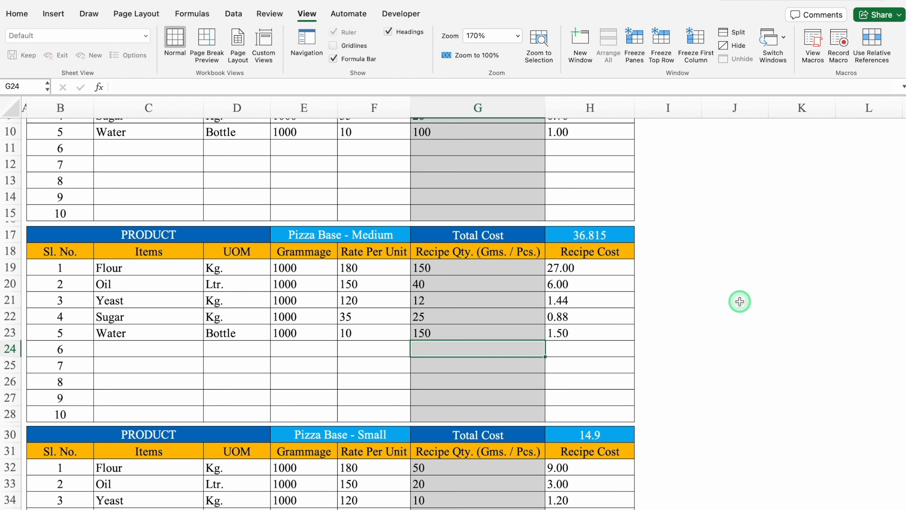
Step: Examine the total cost formula in H17 and the recipe cost formulas down to H27 in the medium base table
click(602, 231)
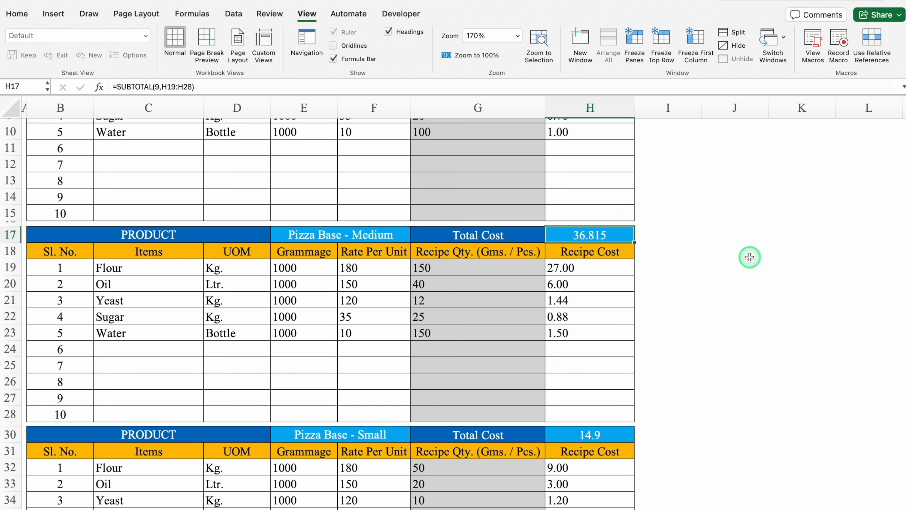
key(Down)
key(Down)
key(Down)
key(Down)
key(Down)
key(Down)
key(Down)
key(Down)
key(Down)
key(Down)
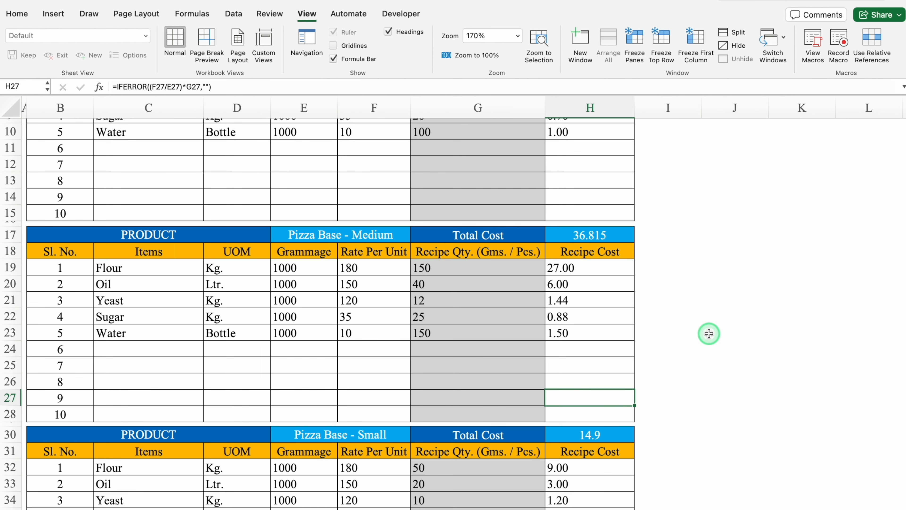
Step: Rename the product of the third recipe table in E30 to Pizza Base - Large
scroll(710, 334, down, 3)
click(375, 364)
click(240, 86)
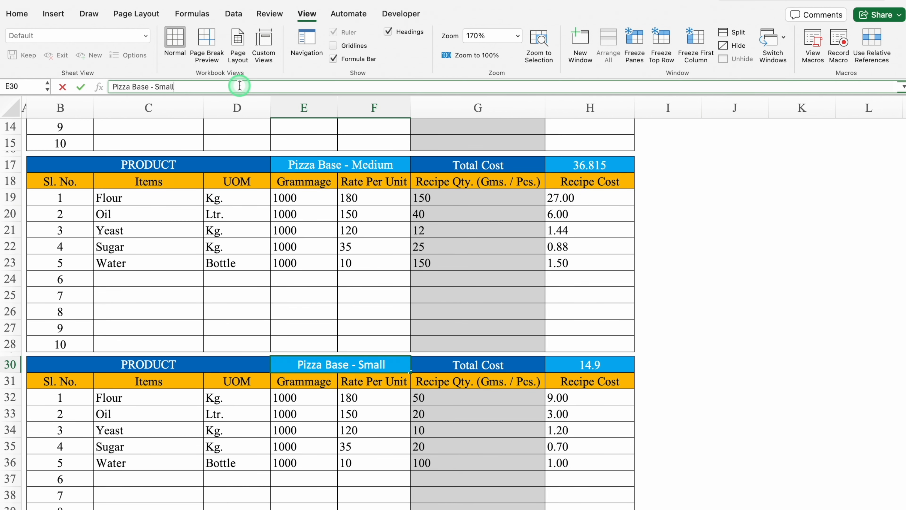
key(BackSpace)
key(BackSpace)
key(BackSpace)
key(BackSpace)
key(BackSpace)
text(Large)
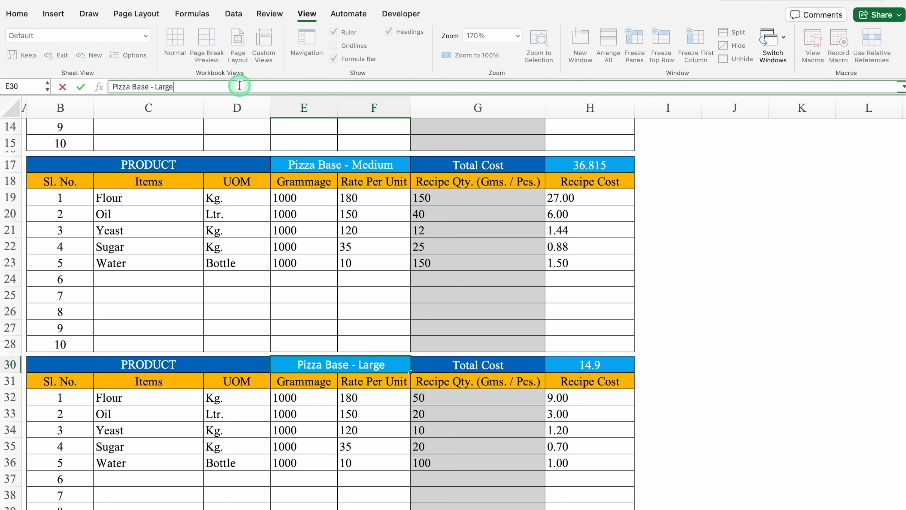
key(Return)
Step: Replace the large base quantities in G32:G36 with Flour 250, Oil 50, Yeast 15, Sugar 40 and Water 200
drag(465, 397, 470, 464)
key(Delete)
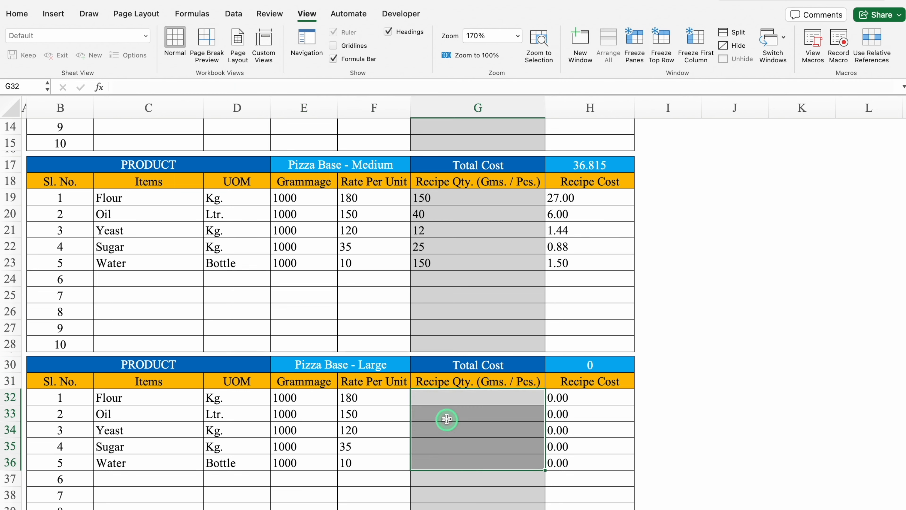
click(466, 397)
text(250)
key(Return)
text(50)
key(Return)
text(15)
key(Return)
text(40)
key(Return)
text(200)
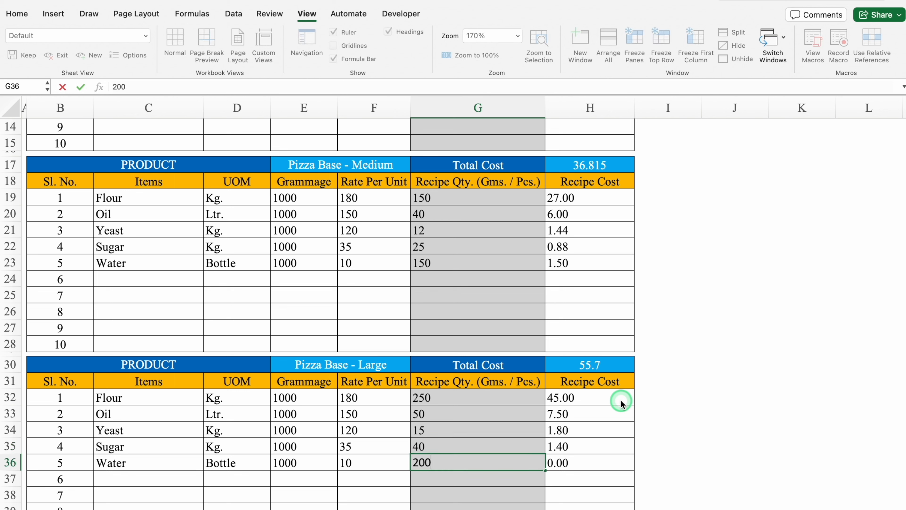
key(Return)
Step: Add a new worksheet named Recipe & Costing and narrow its column A
drag(904, 309, 904, 178)
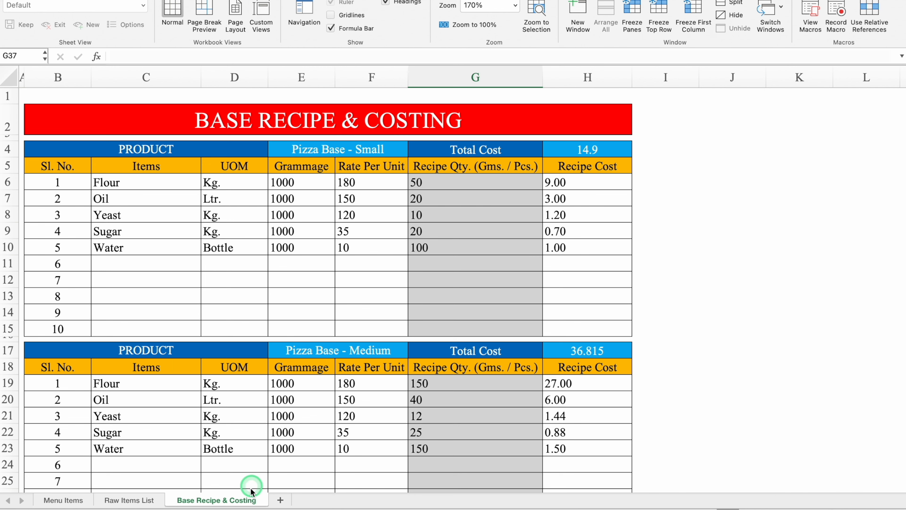
click(282, 500)
double_click(283, 500)
text(Recipe & Costing)
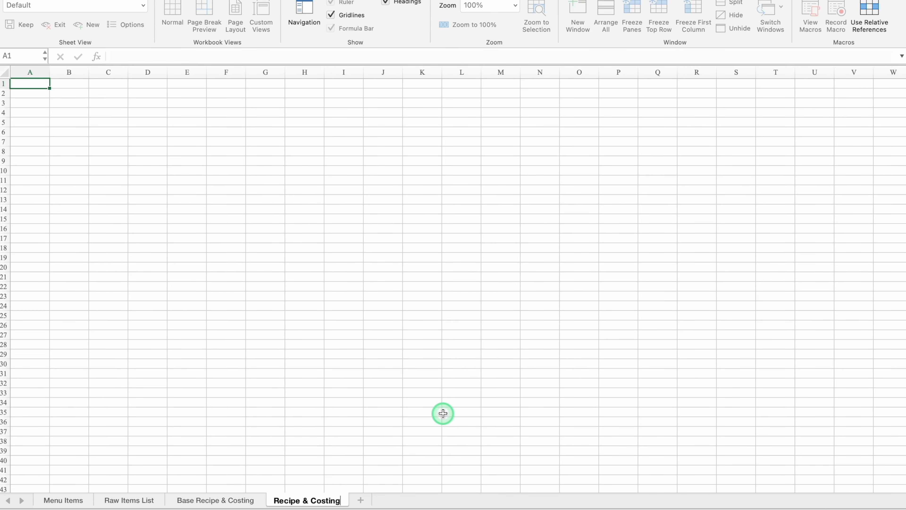
key(Return)
drag(97, 72, 36, 76)
Step: Copy the header row B5:H5 from the Base Recipe & Costing sheet to B6 on the Recipe & Costing sheet
click(76, 189)
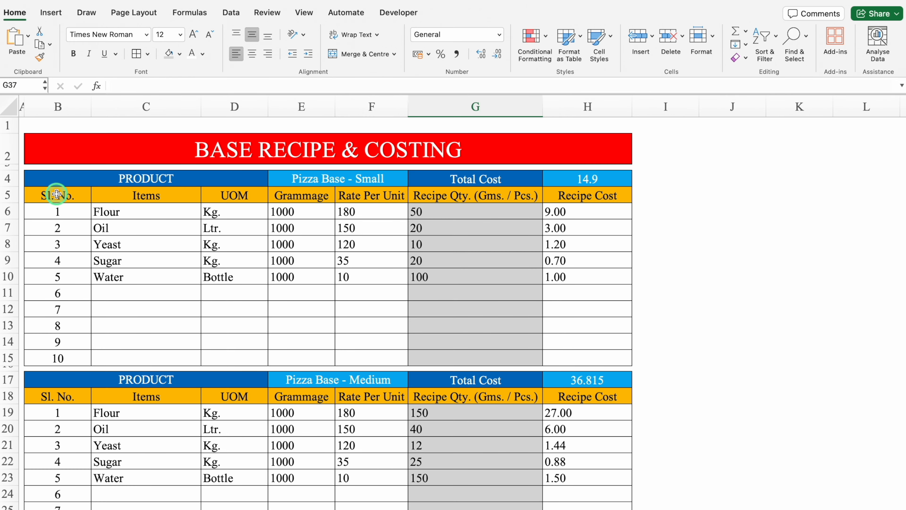
drag(57, 194, 594, 192)
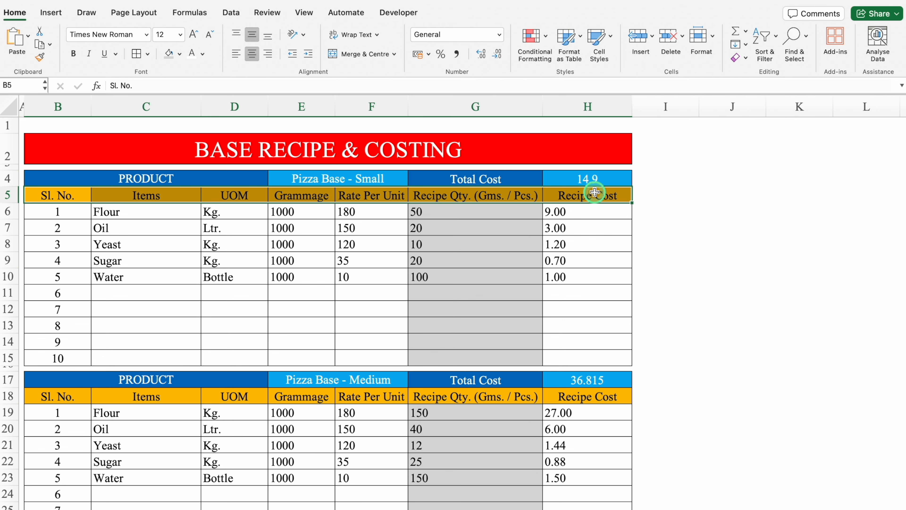
key(super+c)
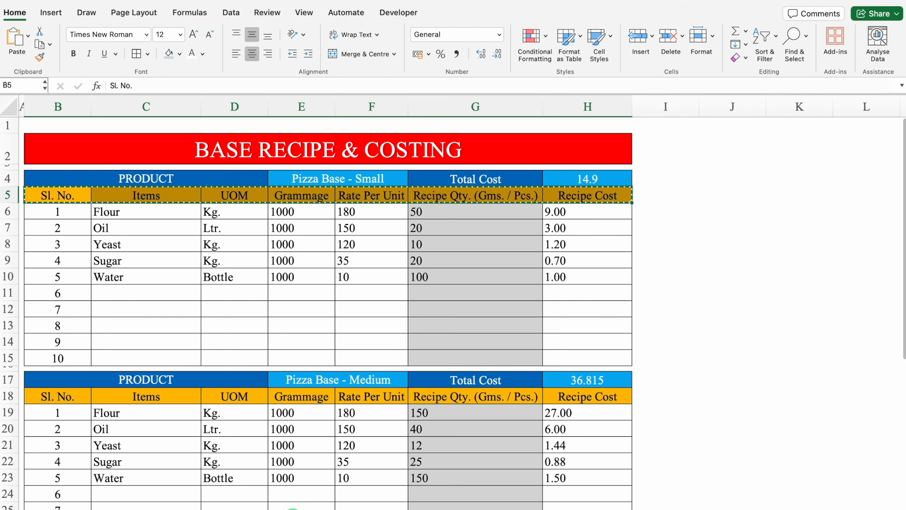
click(284, 509)
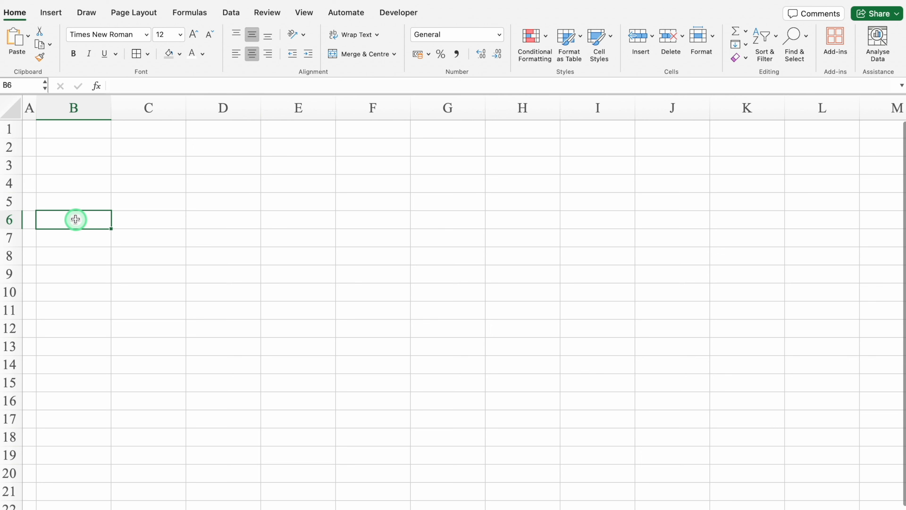
key(super+v)
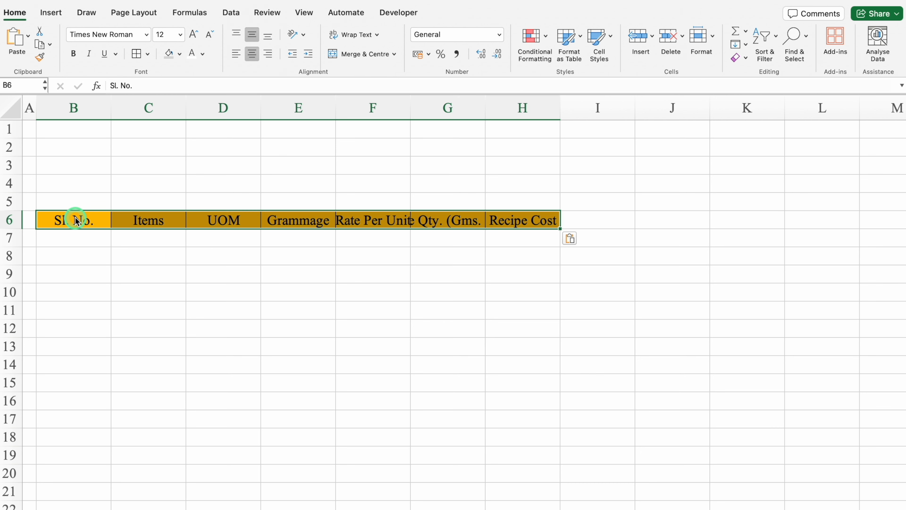
Step: Widen columns F, G and H so the Rate Per Unit, Recipe Qty. and Recipe Cost headers fit
drag(411, 107, 417, 107)
drag(492, 108, 588, 107)
drag(663, 109, 703, 108)
Step: Fill the Sl. No. column with serial numbers 1 to 14 in B7:B20
click(94, 240)
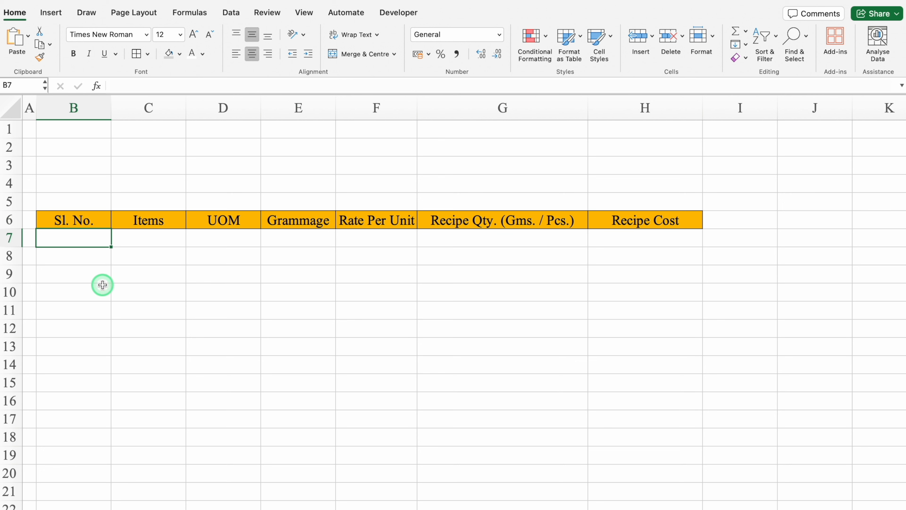
text(1)
key(Return)
key(Return)
drag(91, 242, 108, 484)
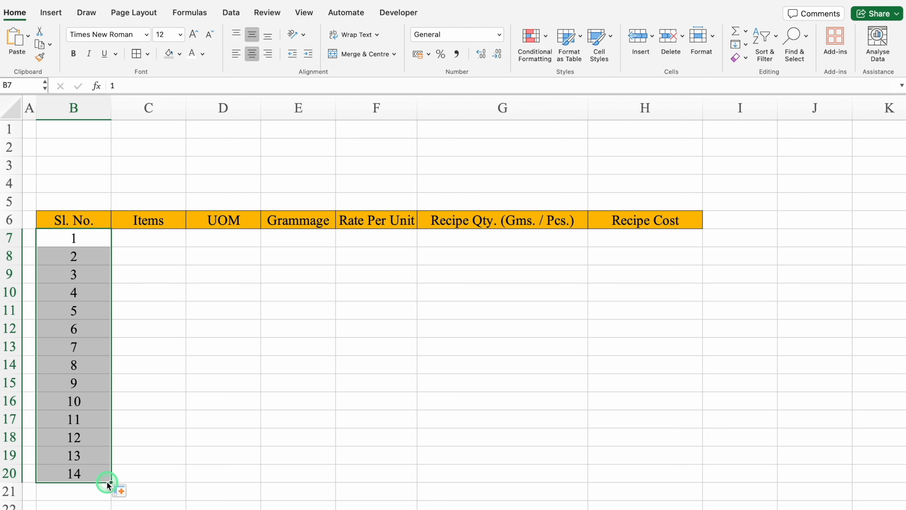
Step: Merge and centre B4:C4 with the label Product and enter Pizza in D4
click(80, 183)
drag(89, 181, 146, 182)
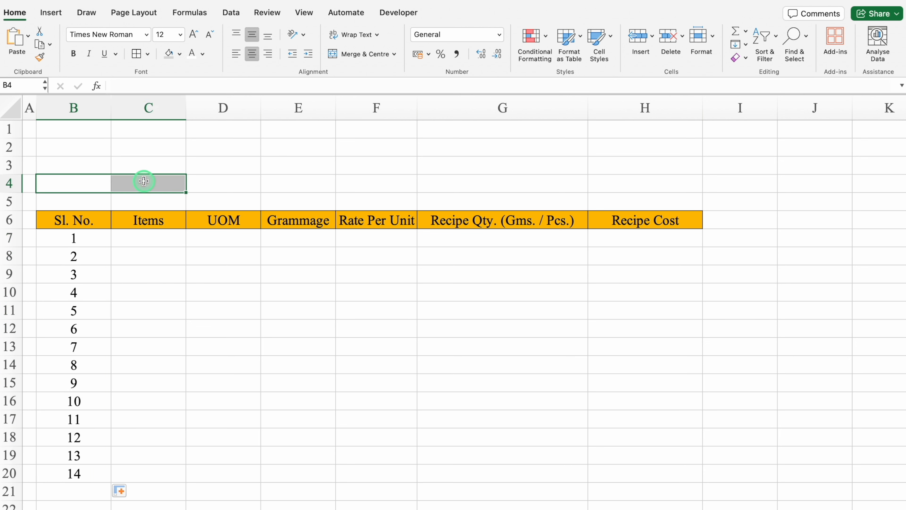
click(357, 57)
text(Product)
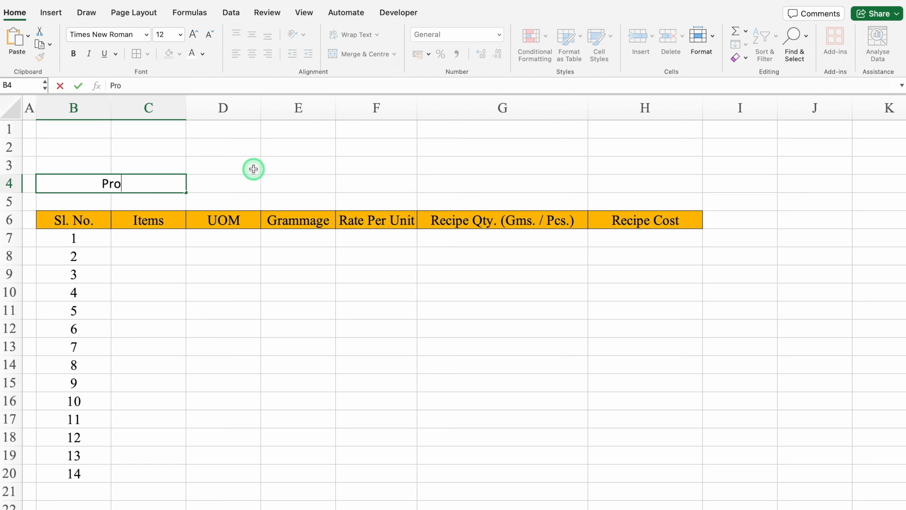
key(Tab)
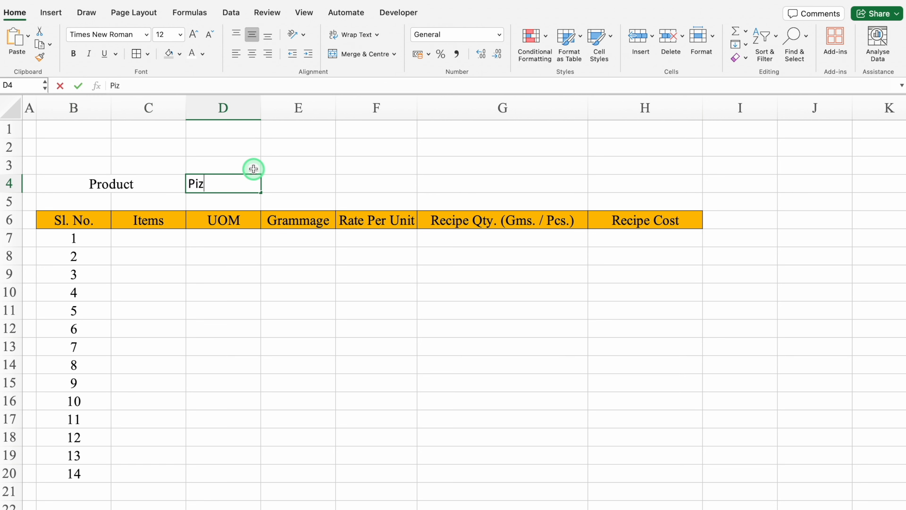
key(Tab)
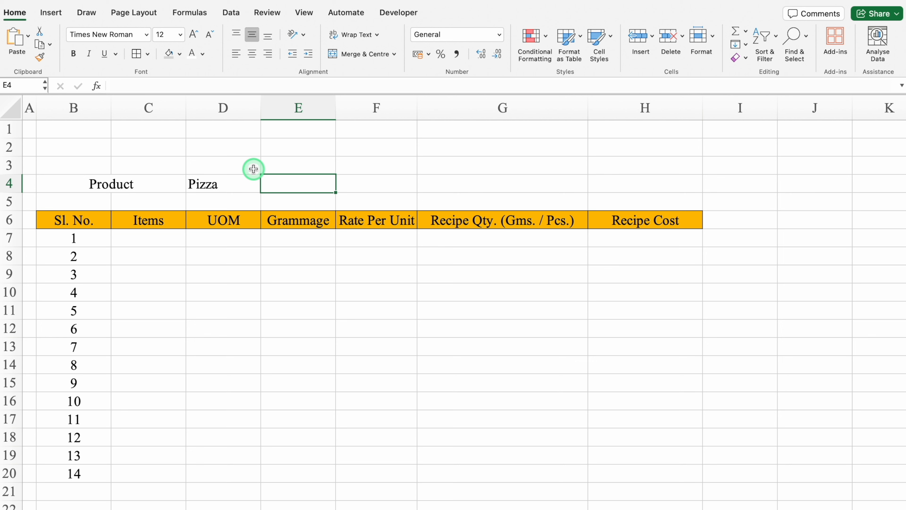
Step: Enter Exotica Small as the product name in E4, merged and centred across E4:F4
text(Exotica)
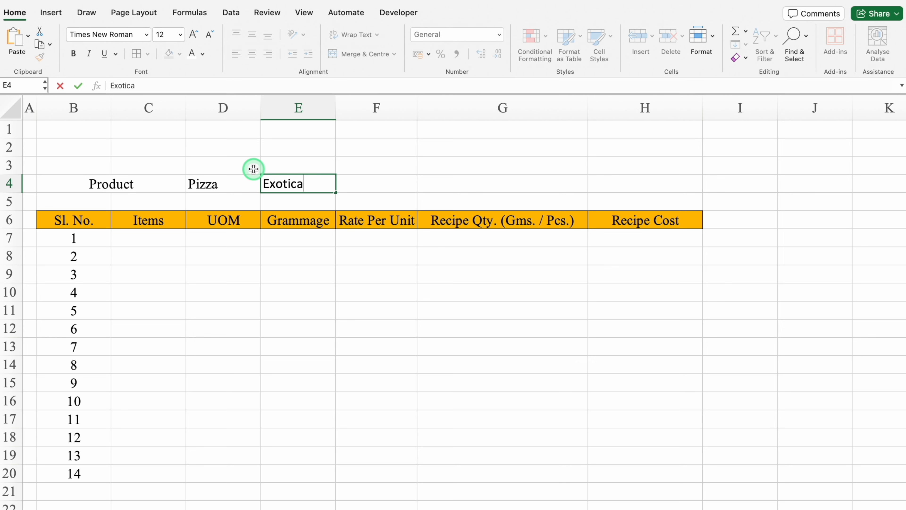
key(Tab)
drag(305, 184, 348, 182)
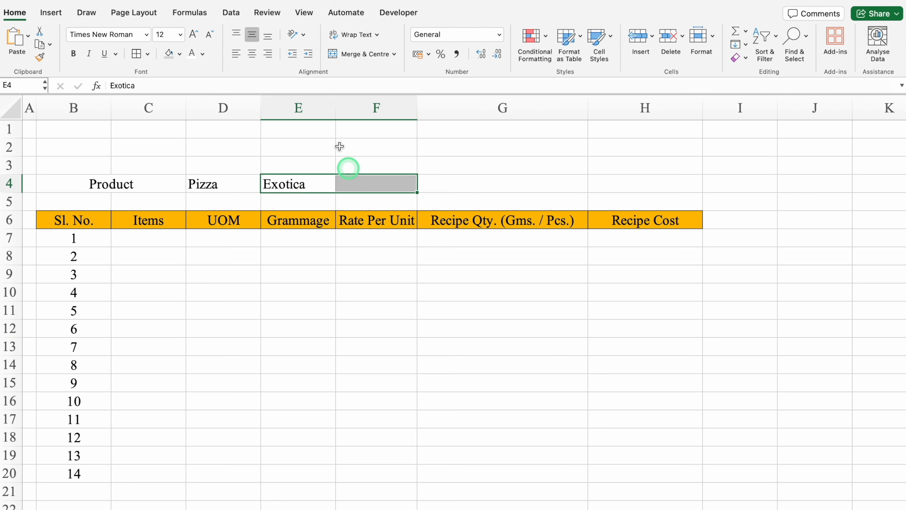
click(356, 59)
double_click(381, 183)
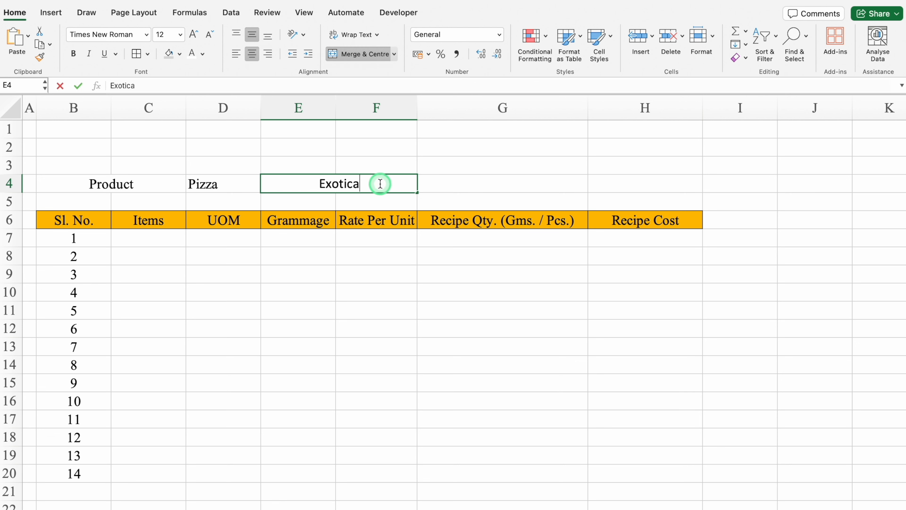
text(Small)
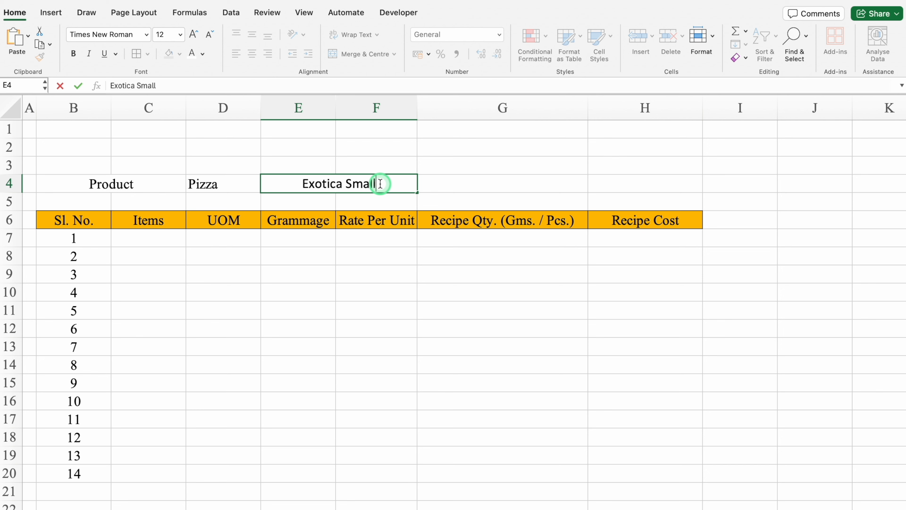
key(Tab)
Step: Enter the label Total Cost with Packaging in G4
text(Total Cost with)
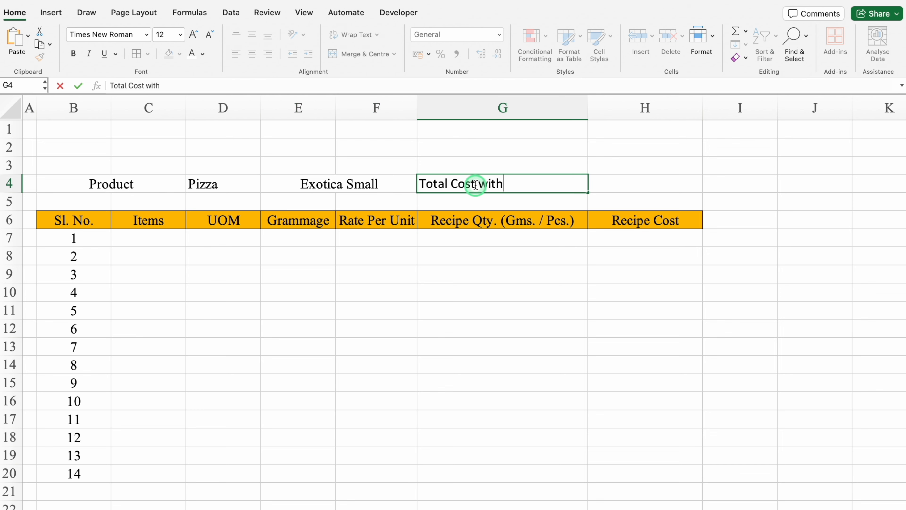
text( Packaging)
key(Return)
Step: Merge and centre B5:D5 with the label Actual Selling Price, and merge E5:F5 as its value cell
click(59, 201)
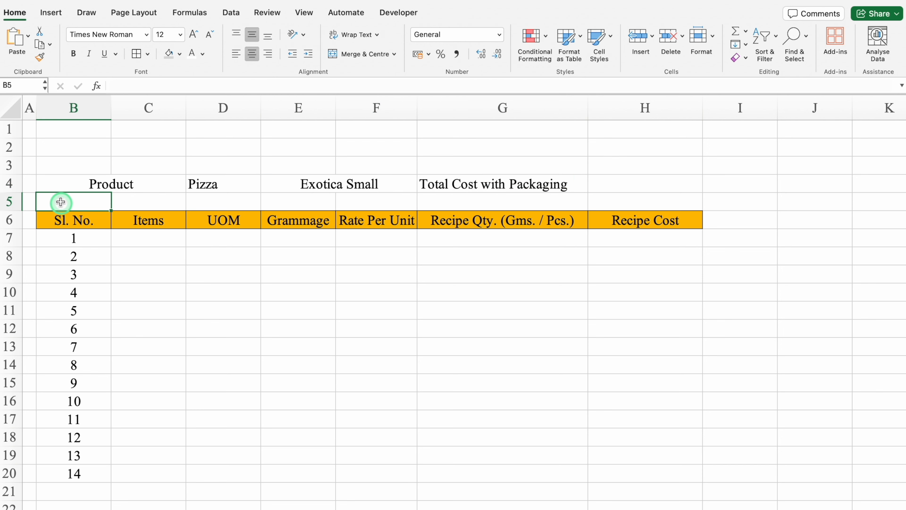
drag(60, 201, 216, 195)
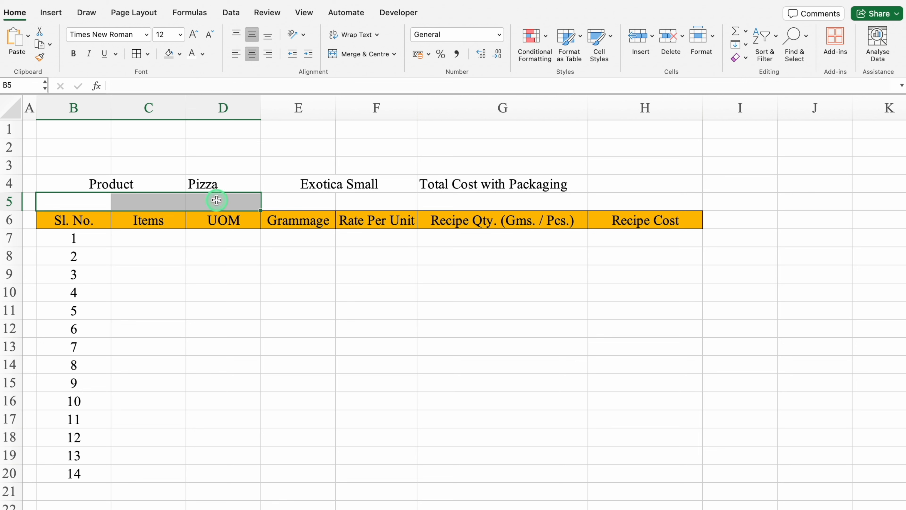
click(358, 55)
text(Actual Selling Price)
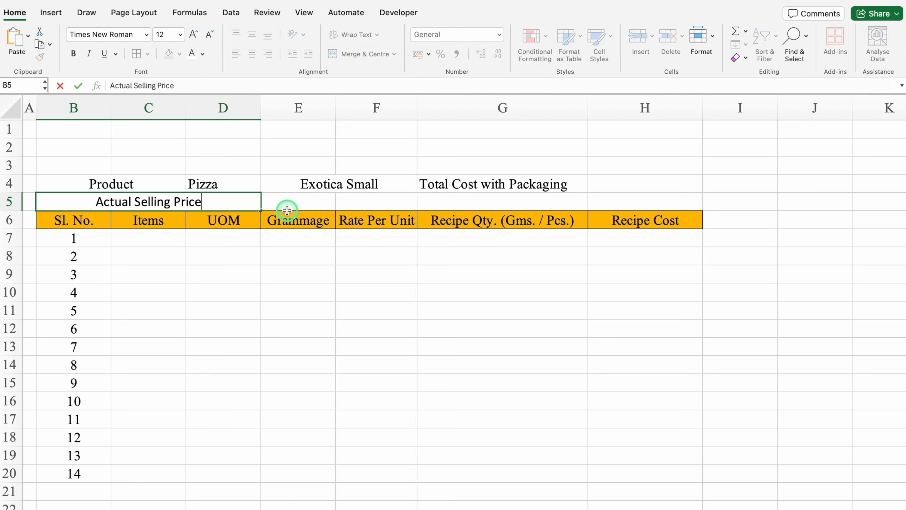
drag(287, 209, 378, 200)
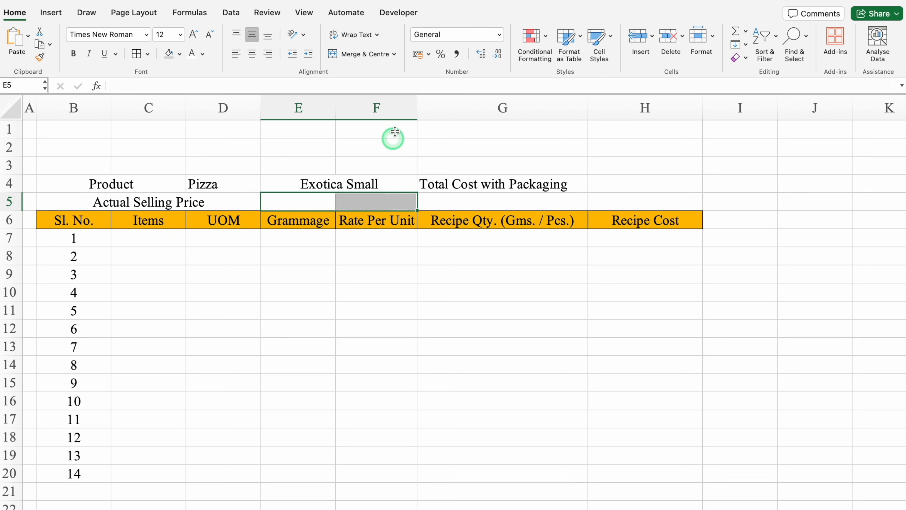
click(358, 54)
Step: Enter the label Food Cost in G5 and add borders around all cells in B4:H5
click(497, 202)
text(F)
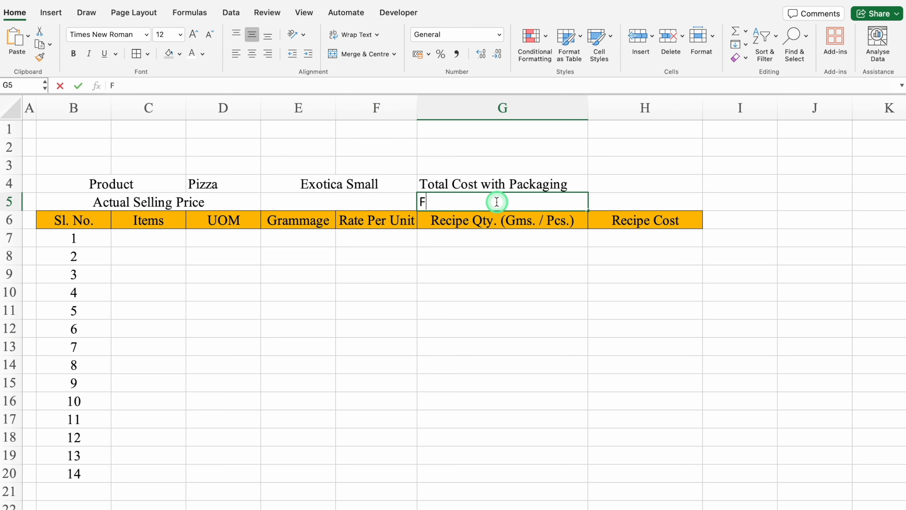
text(ood Cost)
key(Up)
drag(146, 181, 607, 211)
click(136, 54)
Step: Format the label cells B4:D5 and G4:G5 with dark blue fill and white text
drag(226, 180, 212, 197)
click(179, 54)
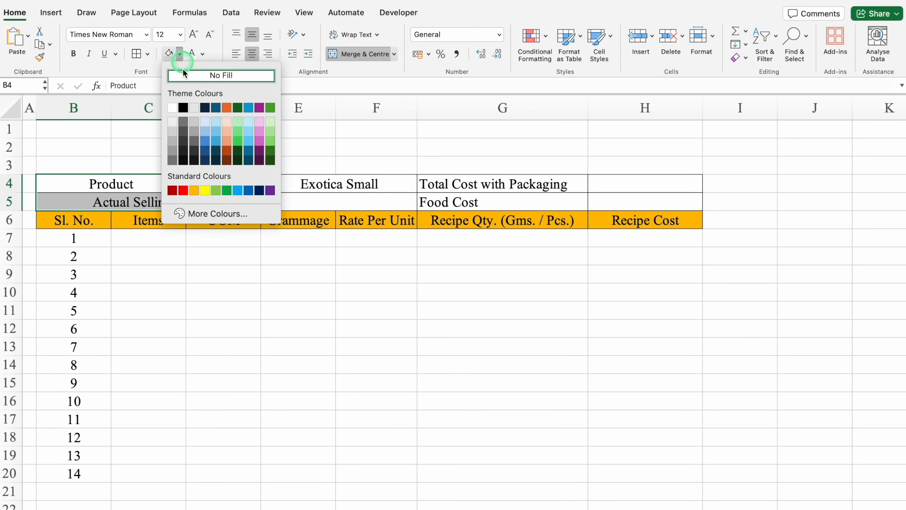
click(248, 190)
click(191, 54)
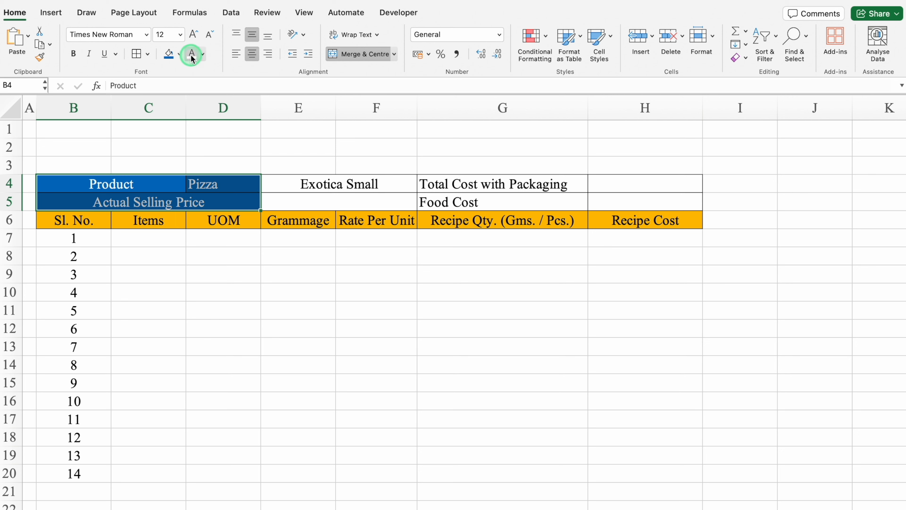
drag(503, 184, 516, 200)
click(170, 54)
click(195, 57)
Step: Fill the value cells E4:F5 and H4:H5 light blue and make the text in E4:F5 white
drag(323, 184, 323, 202)
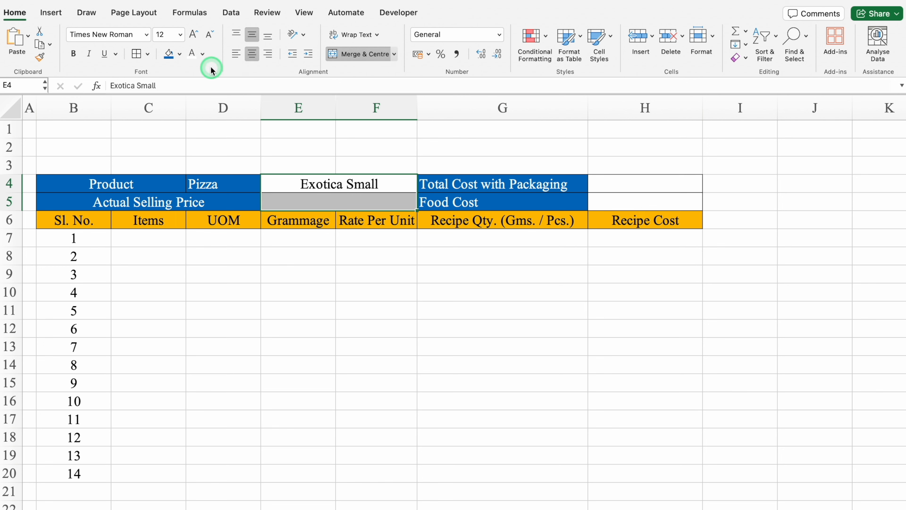
click(179, 54)
click(239, 191)
click(193, 55)
drag(634, 184, 634, 201)
click(169, 55)
click(500, 328)
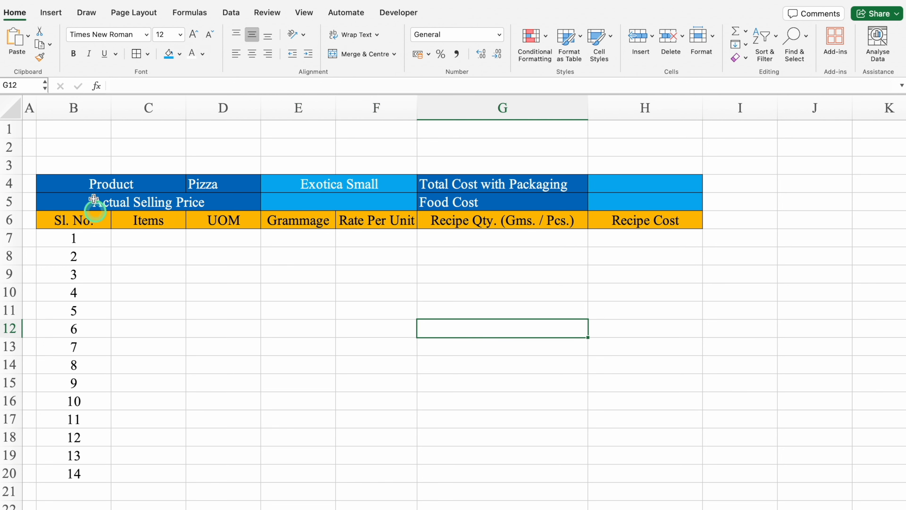
Step: Merge and centre B2:F2, make row 2 about twice as tall, and enter the title Recipe & Costing
click(72, 146)
drag(72, 146, 365, 153)
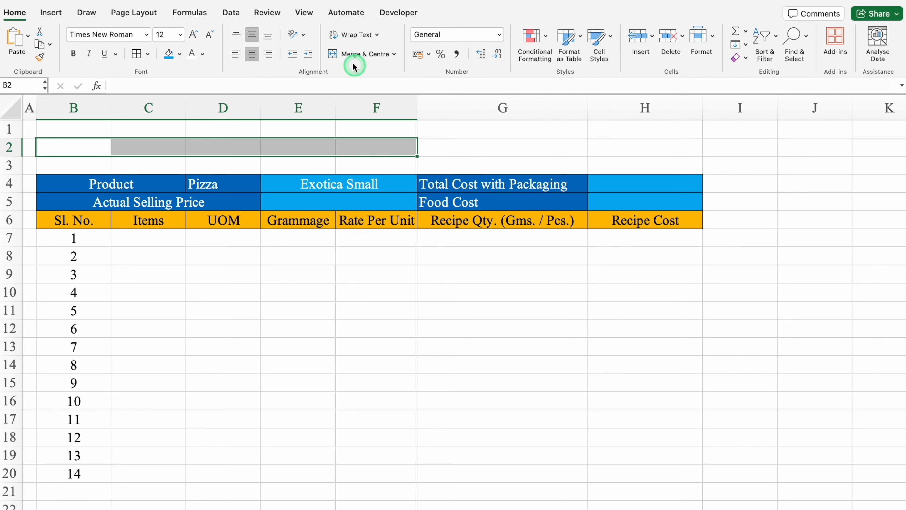
click(351, 54)
mouse_move(22, 157)
mouse_down()
mouse_move(15, 148)
mouse_move(16, 176)
mouse_move(23, 170)
mouse_up()
click(194, 154)
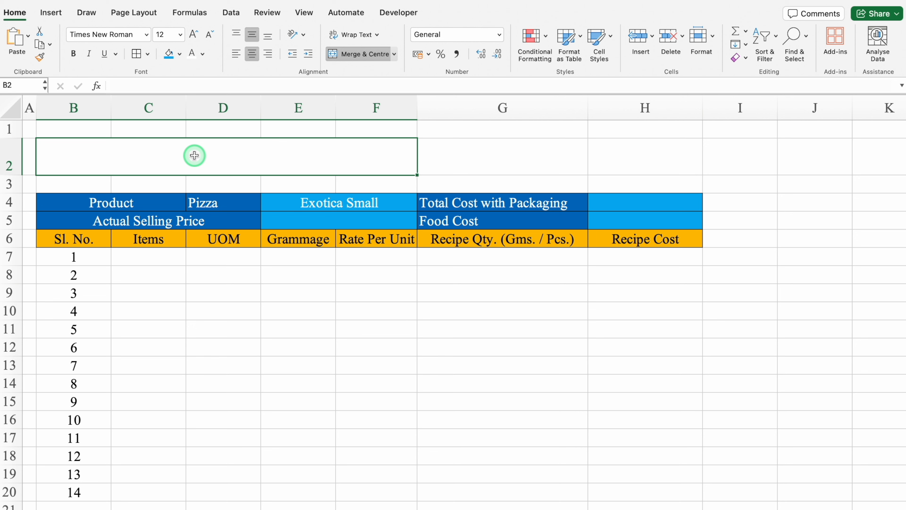
text(Recipe & Costing)
key(Tab)
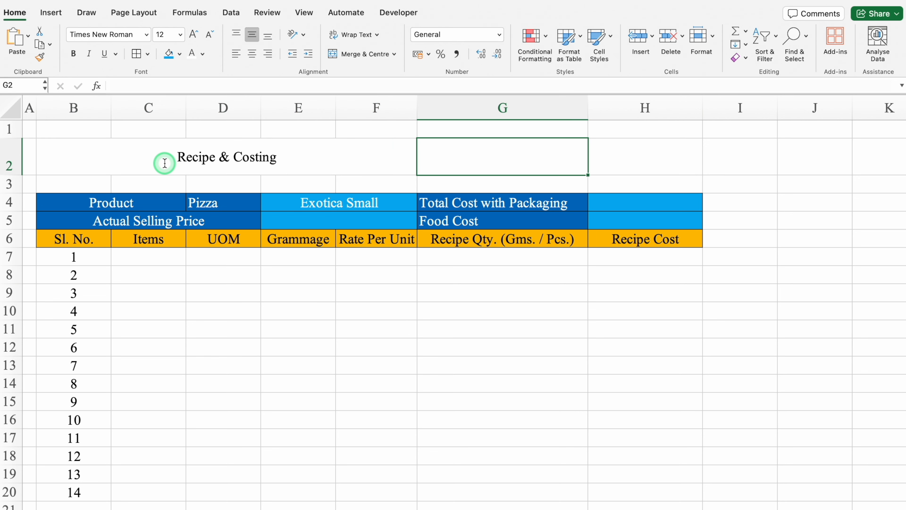
Step: Enter the label Wastage in G2 and a centred value of .5% in H2
text(Wastage)
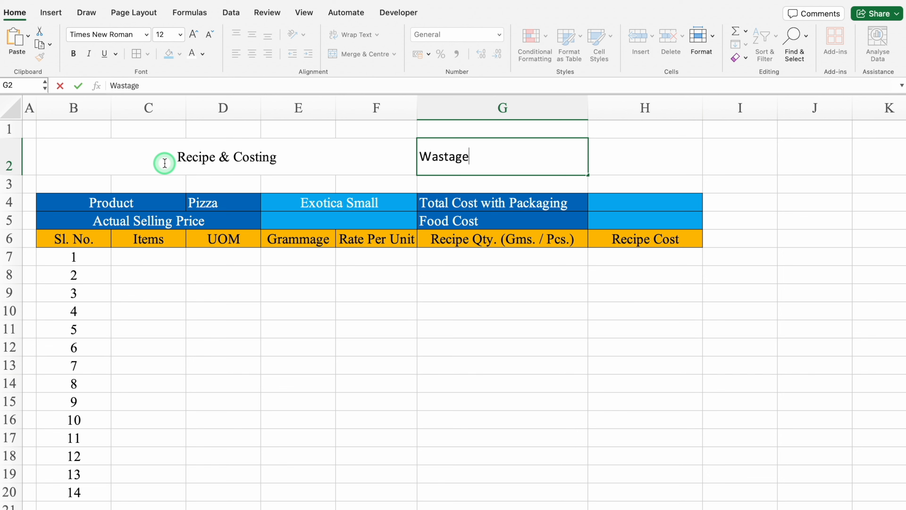
key(Tab)
text(.)
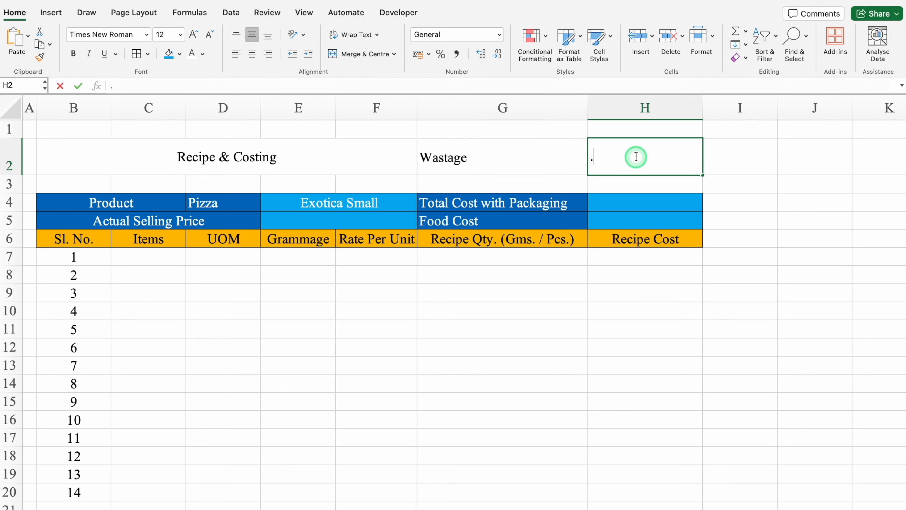
text(5%)
key(Return)
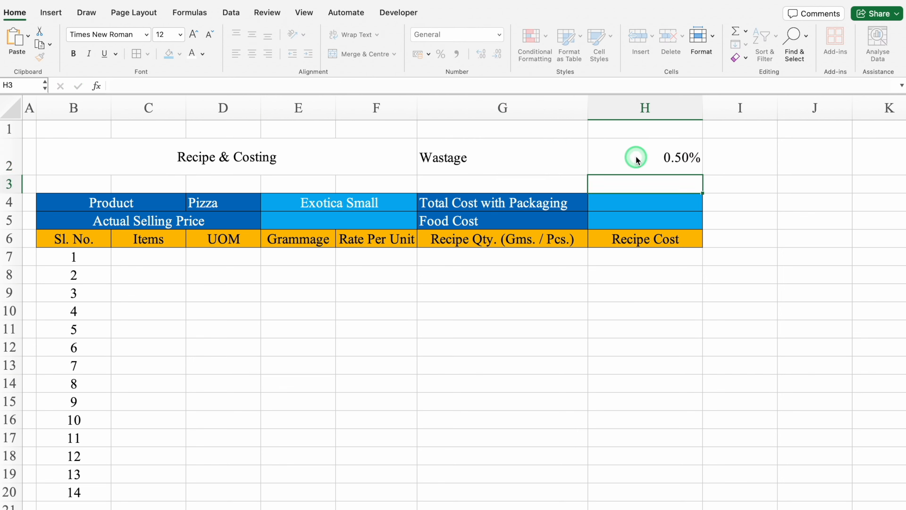
click(644, 157)
click(252, 54)
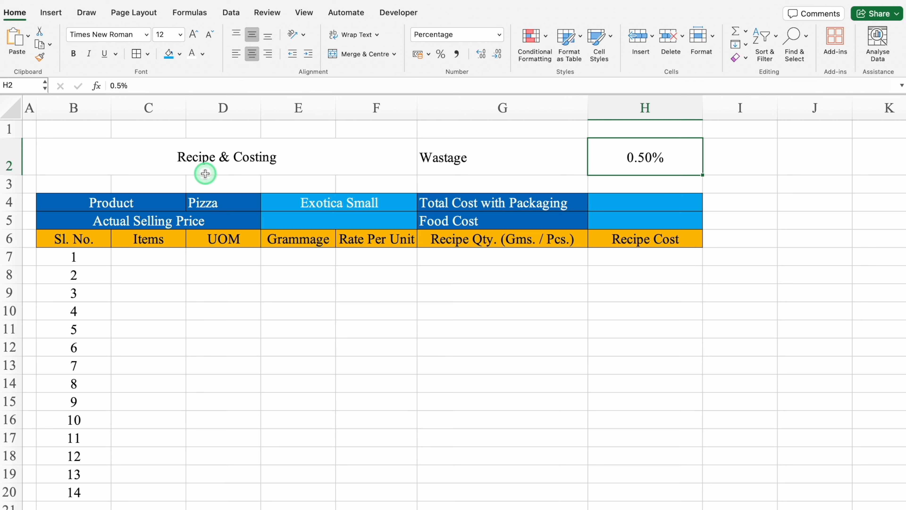
Step: Format the title row cells B2:H2 with a red fill and white text
click(170, 164)
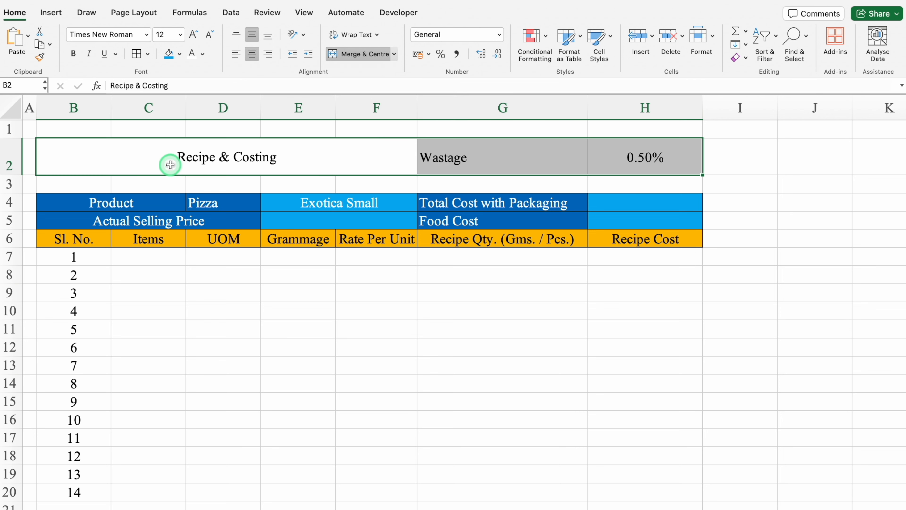
click(179, 53)
click(181, 188)
click(192, 54)
Step: Enlarge the text in B2:H2 to size 20 and add an outside border around the range
click(192, 35)
click(192, 36)
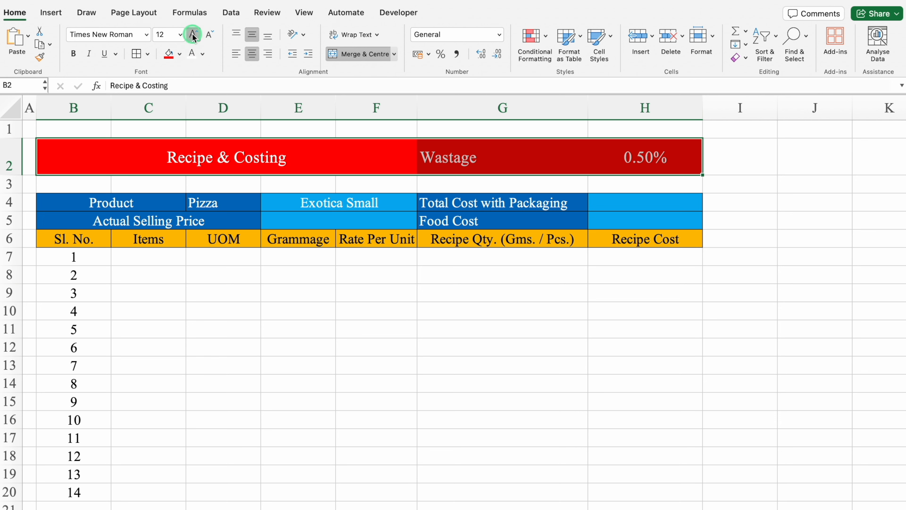
click(193, 36)
click(192, 36)
click(148, 55)
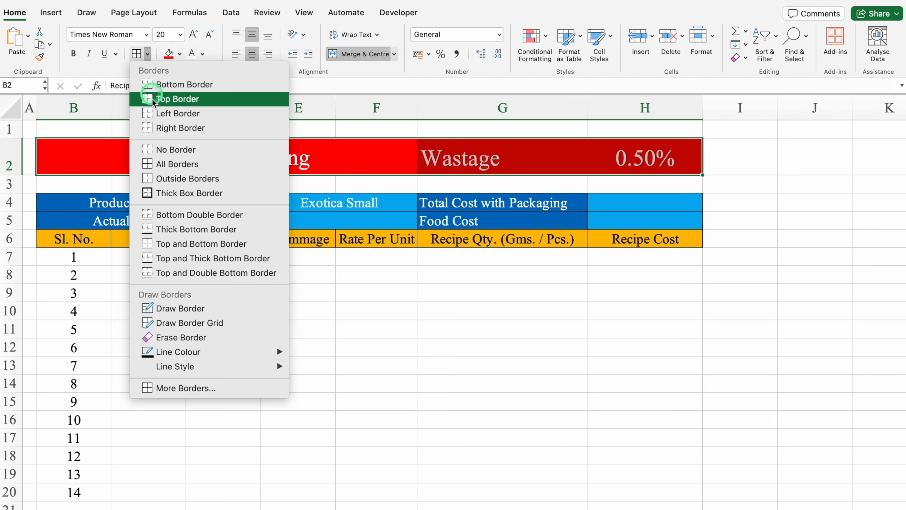
click(153, 176)
click(298, 329)
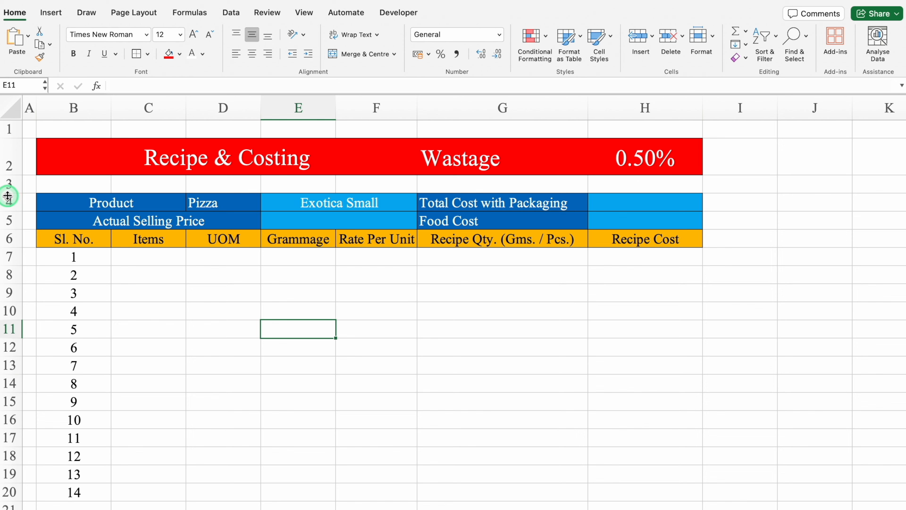
Step: Shrink row 3 to a thin gap and apply all borders to the table range B6:H20
drag(8, 192, 8, 177)
drag(79, 225, 649, 473)
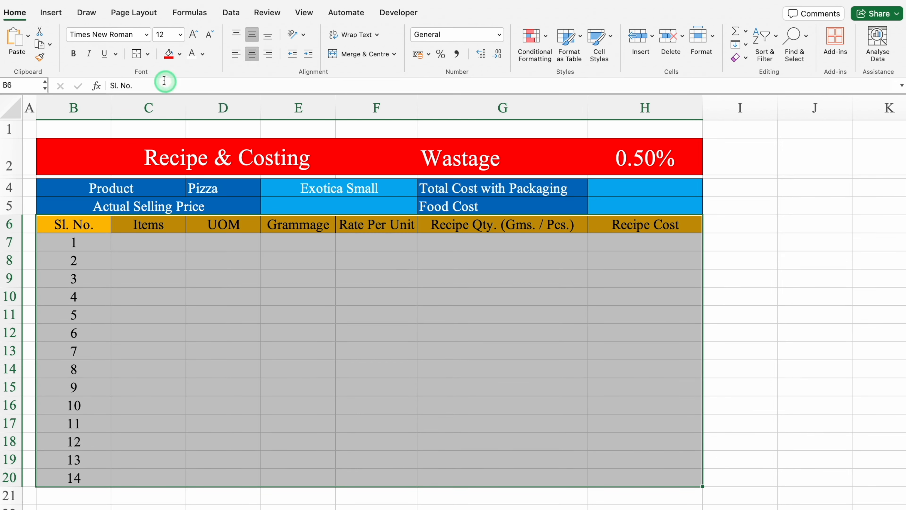
click(148, 55)
click(175, 163)
Step: Widen the Items column C to about twice its width
click(182, 245)
drag(184, 107, 252, 123)
click(201, 244)
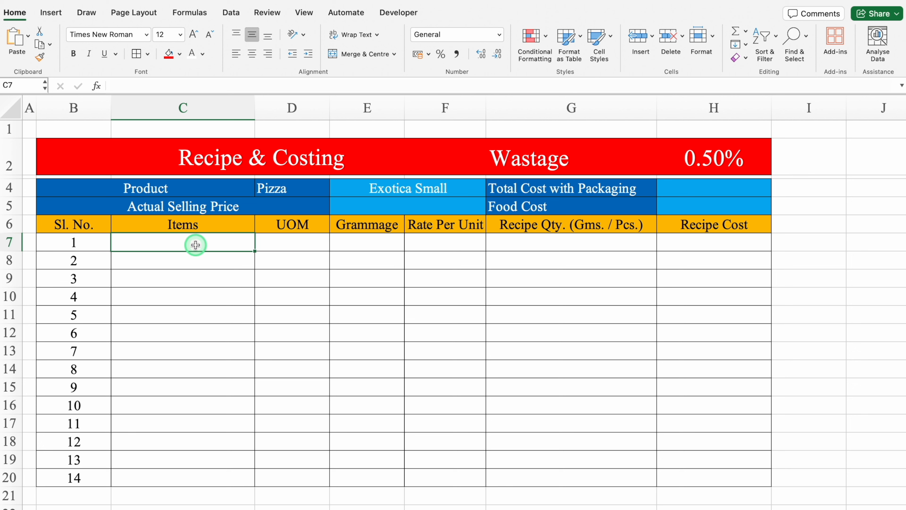
Step: Enter the items Red Capsicum, Green Capsicum, Black Olives and Jalapeno in C7:C10
text(Red Capsicum)
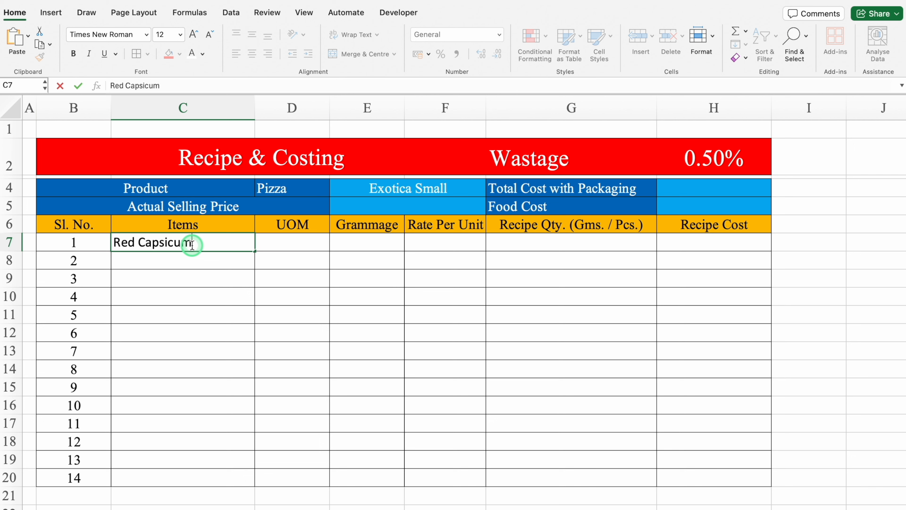
key(Return)
text(Green )
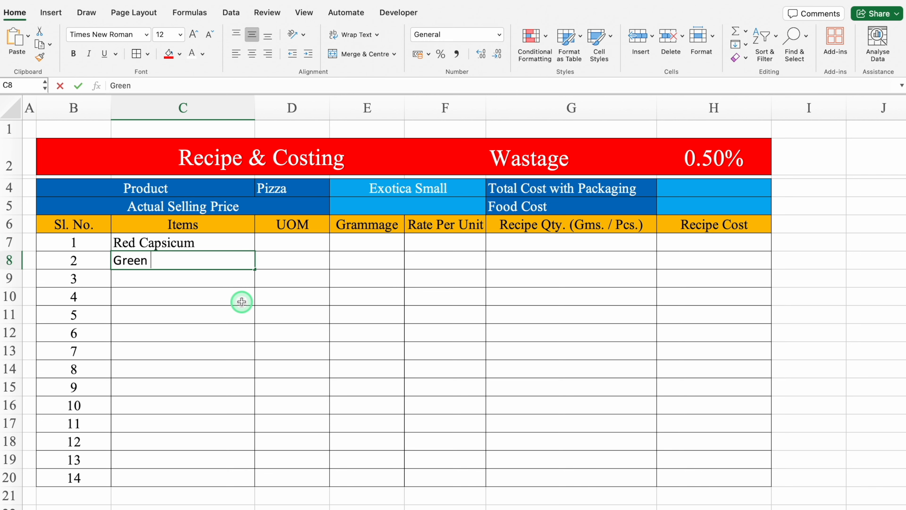
text(Capsicum)
key(Return)
text(Black Olives)
key(Return)
text(Jalapeno)
key(Return)
Step: Enter Baby Corn, Pizza Sauce and Mozzarella cheese in C11:C13, and begin the item in C14 with Pizza Ba
text(Baby Corn)
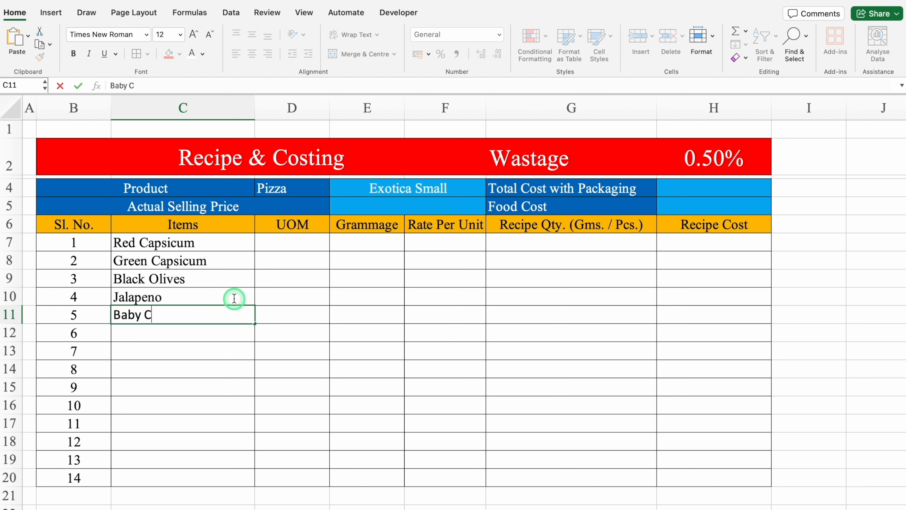
key(Return)
text(Pizza Sauce)
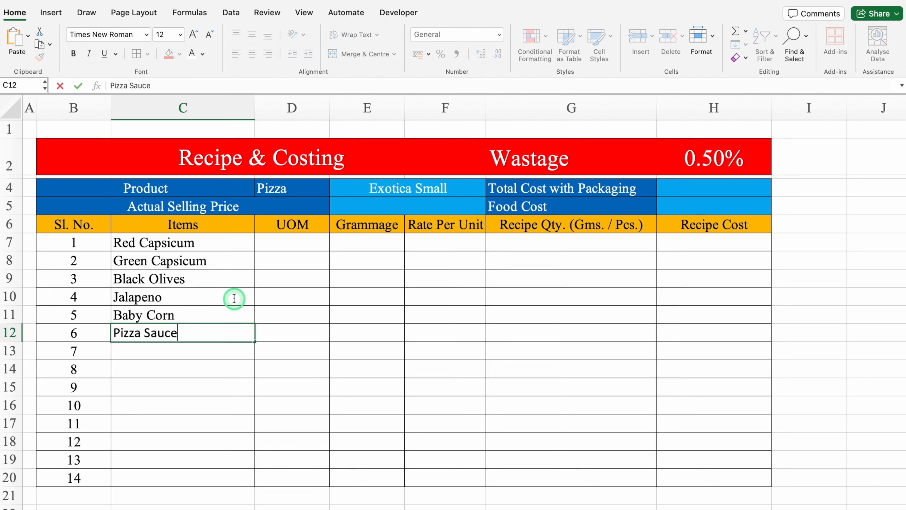
key(Return)
text(Mozzarella cheese)
key(Return)
text(Pizza Ba)
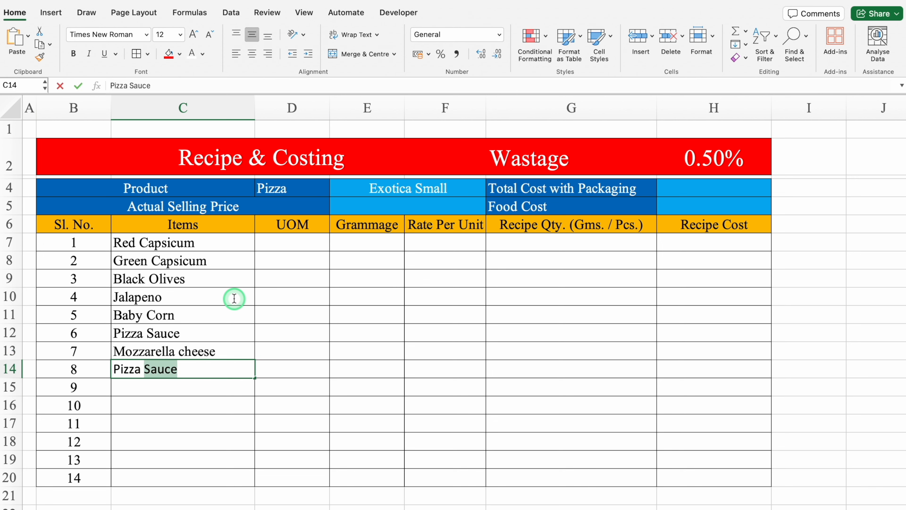
Step: Enter Pizza Base as the eighth item in C14 and colour the text of row range C14:H14 red
text(se)
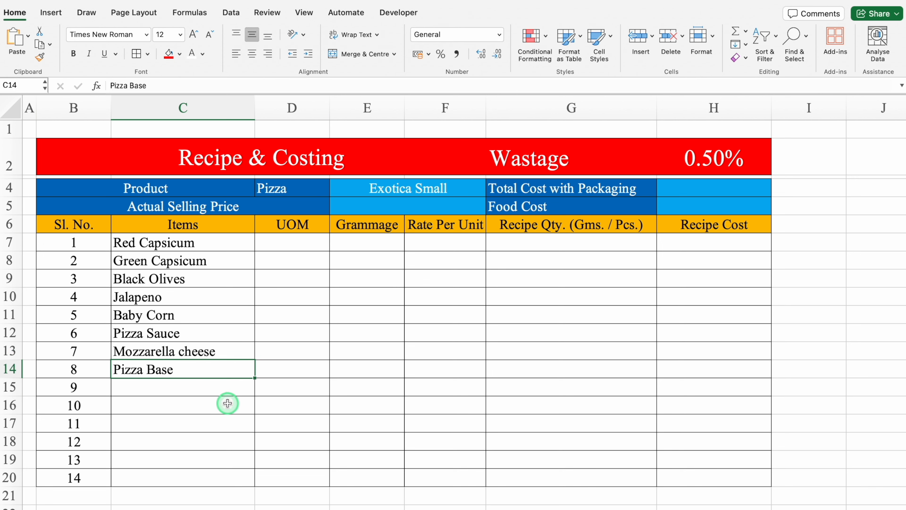
drag(186, 370, 678, 369)
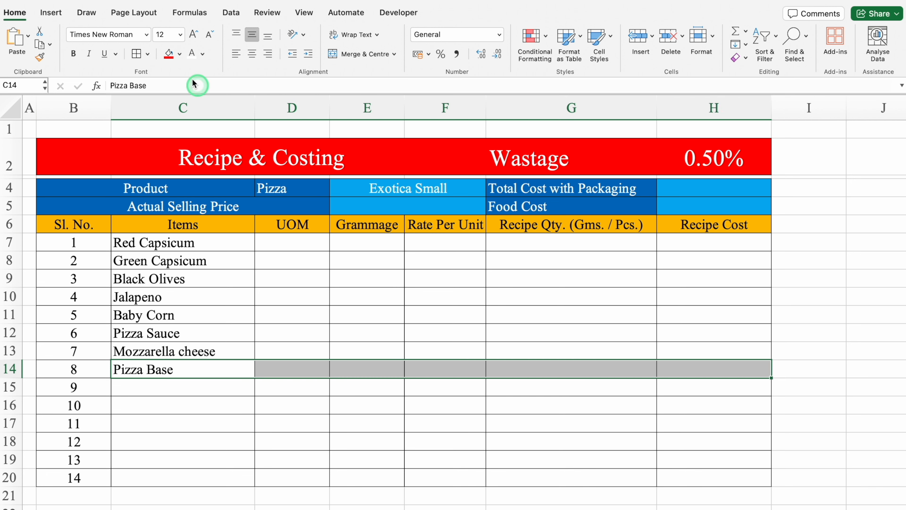
click(210, 54)
click(204, 187)
Step: List Pizza Box Small, Tomato Ketchup Sachet and Tissue Paper as items 9 to 11 in C15:C17
click(215, 391)
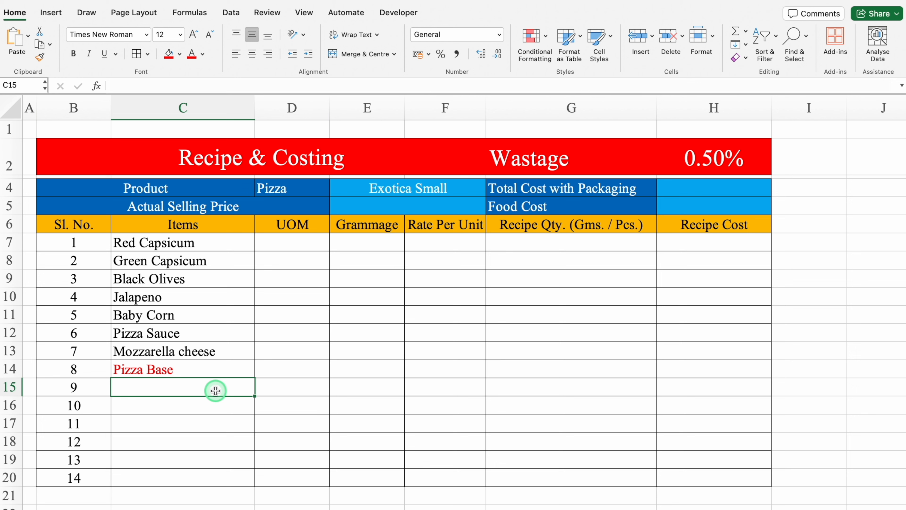
text(Pizza)
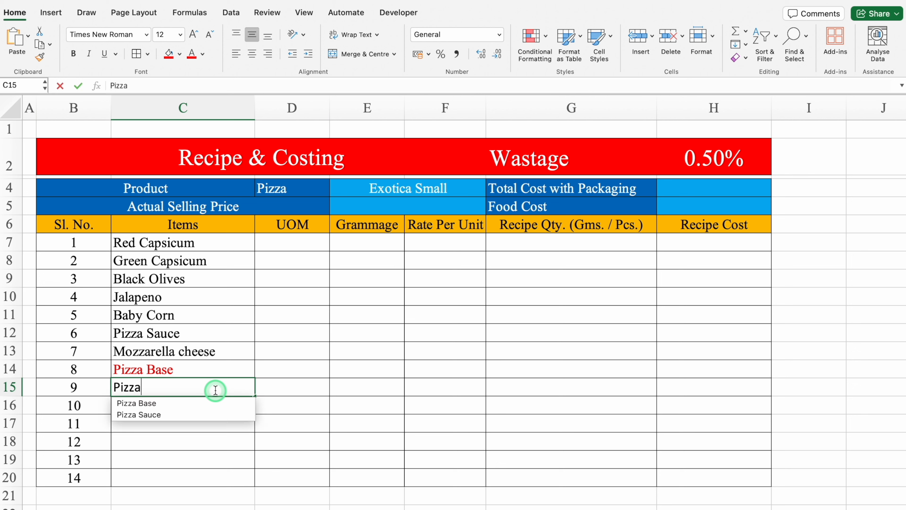
text( Box Small)
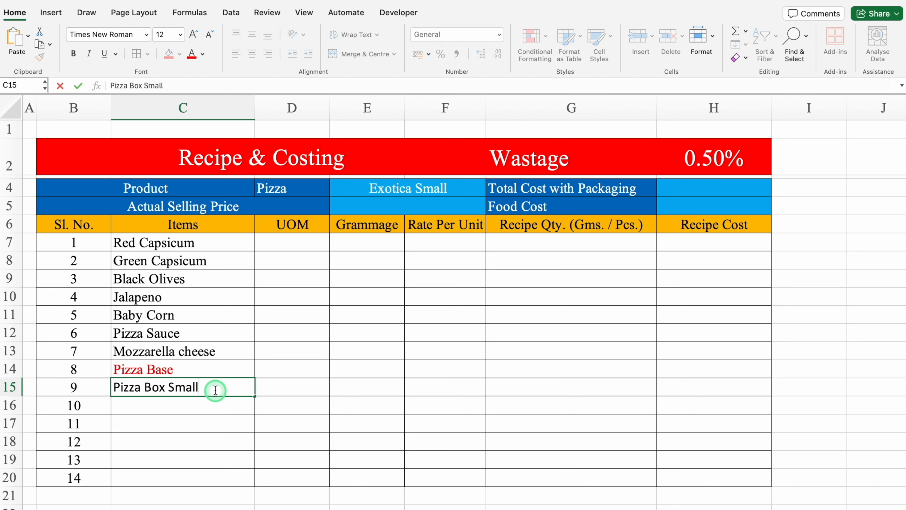
key(Return)
text(Tomato Ketchup Sachet)
key(Return)
text(Tissue Paper)
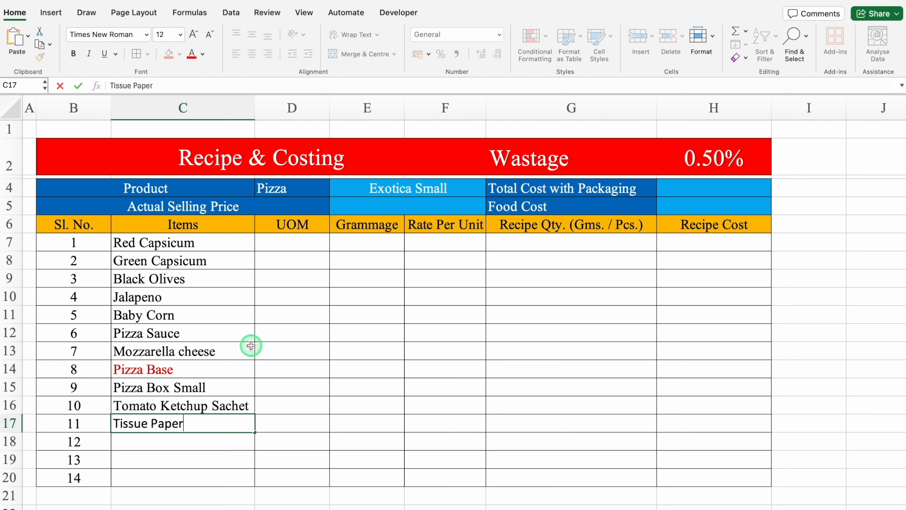
key(Return)
Step: List Oregano Sachet, Chilly Flakes Sachet and Wastage as items 12 to 14 in C18:C20
text(Oregano Sachet)
key(Return)
text(Chilly Fla)
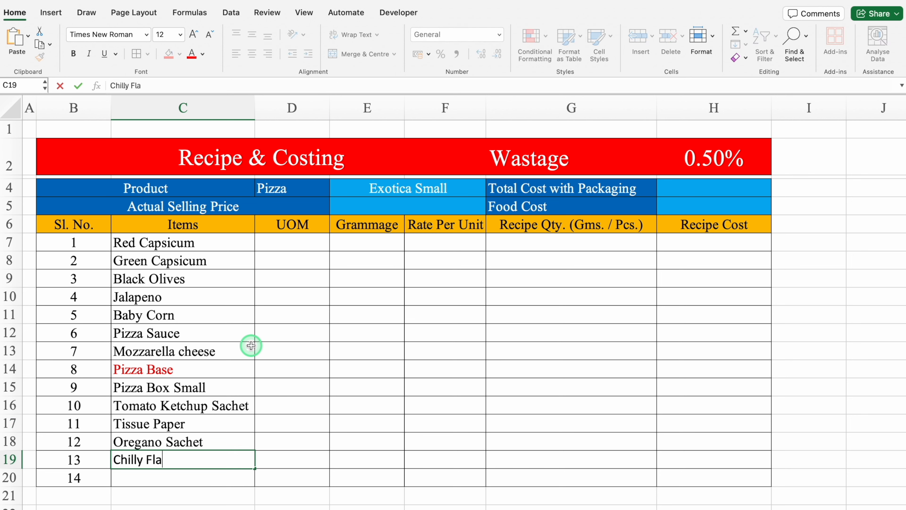
text(kes Sachet)
key(Return)
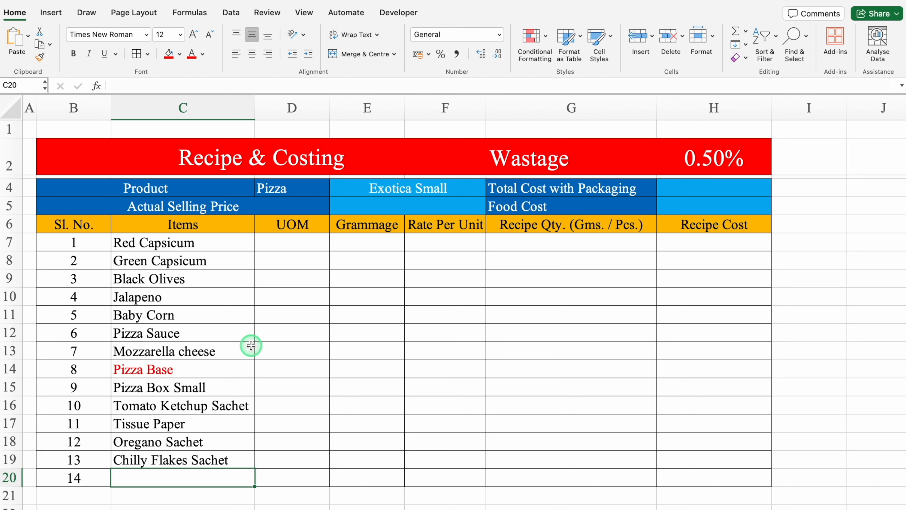
text(Wastage)
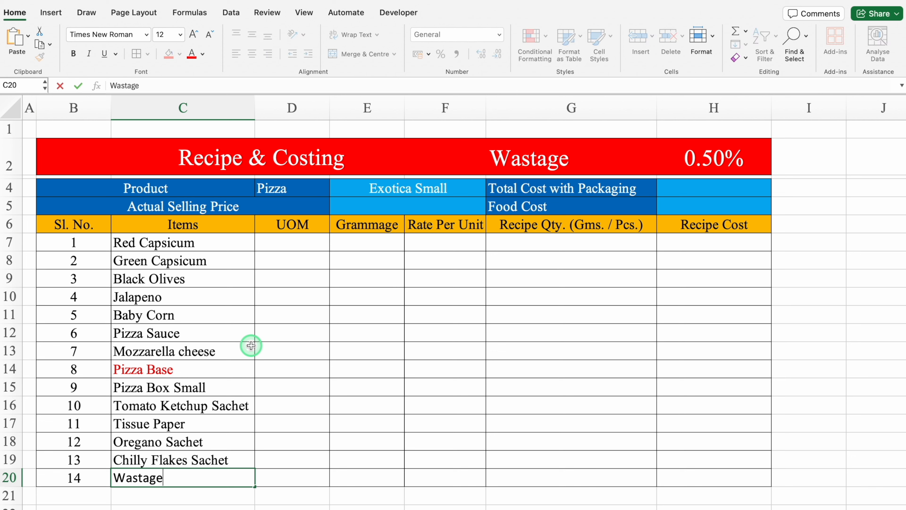
Step: Link D20 in the Wastage row to the header's wastage percentage in H2 with an absolute reference
key(Tab)
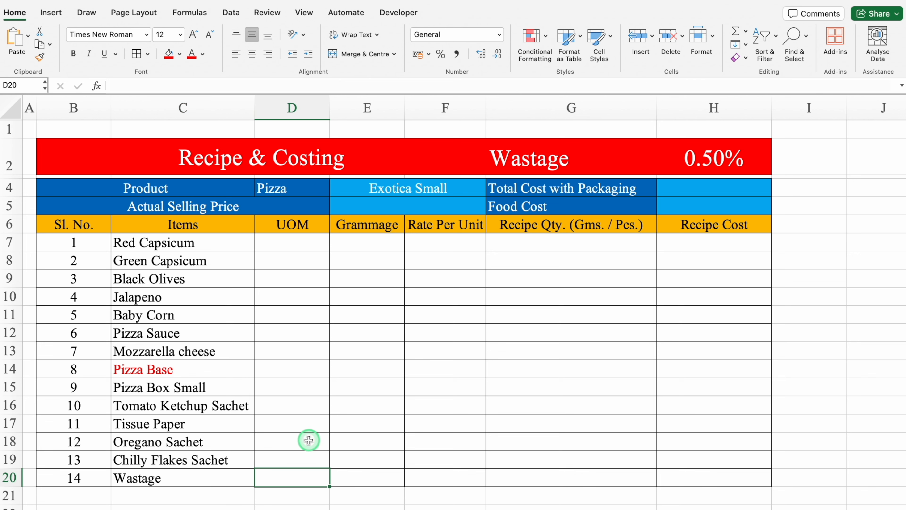
text(=)
click(725, 157)
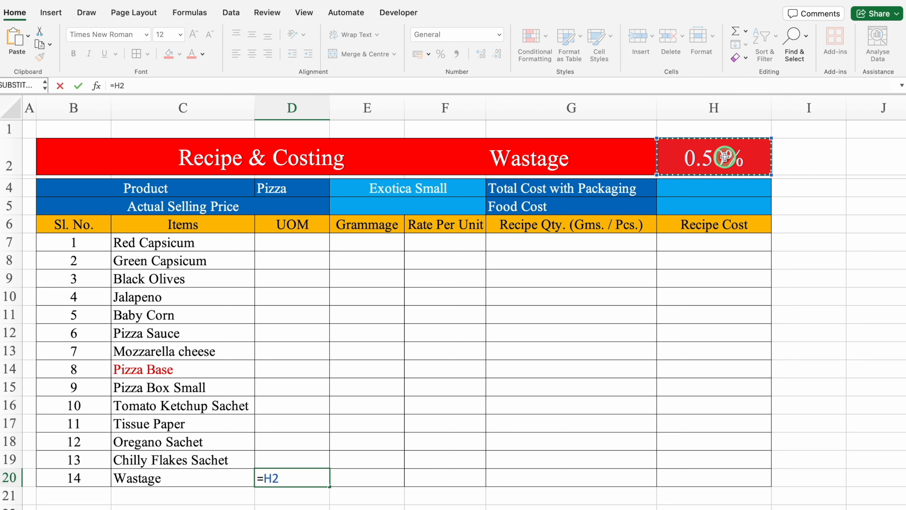
key(cmd+t)
key(Return)
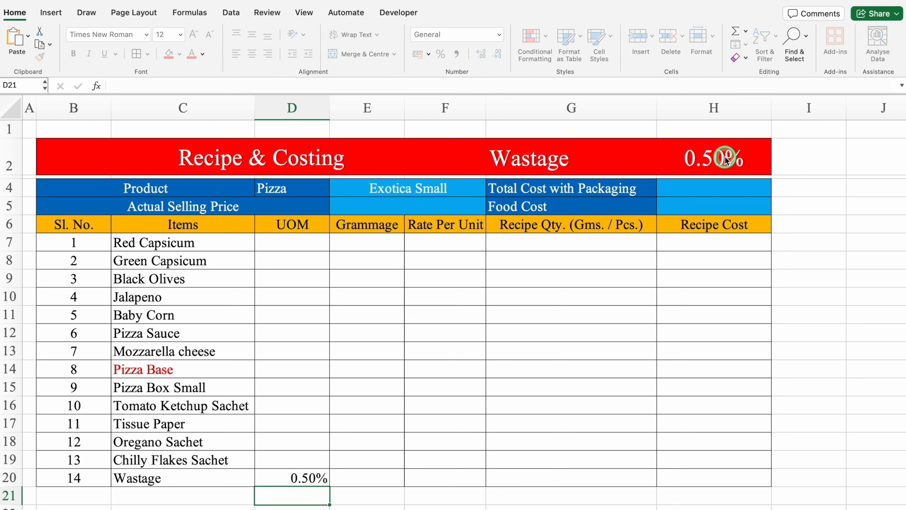
Step: Begin a VLOOKUP formula in UOM cell D7 with the column-locked item reference $C7 as the lookup value
click(314, 244)
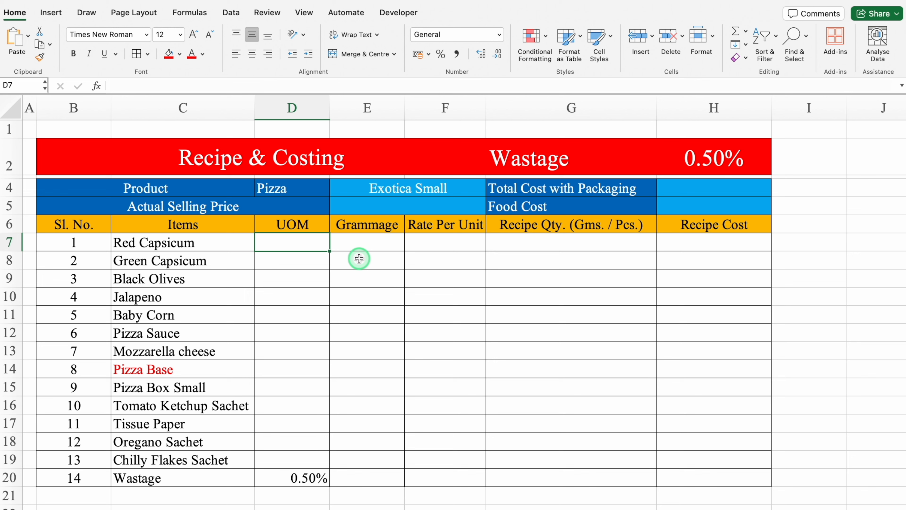
text(=vlo)
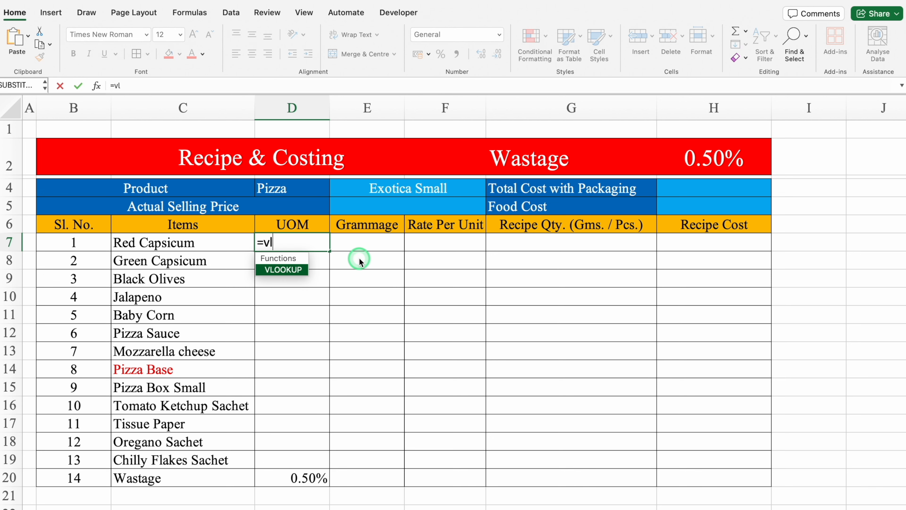
click(280, 270)
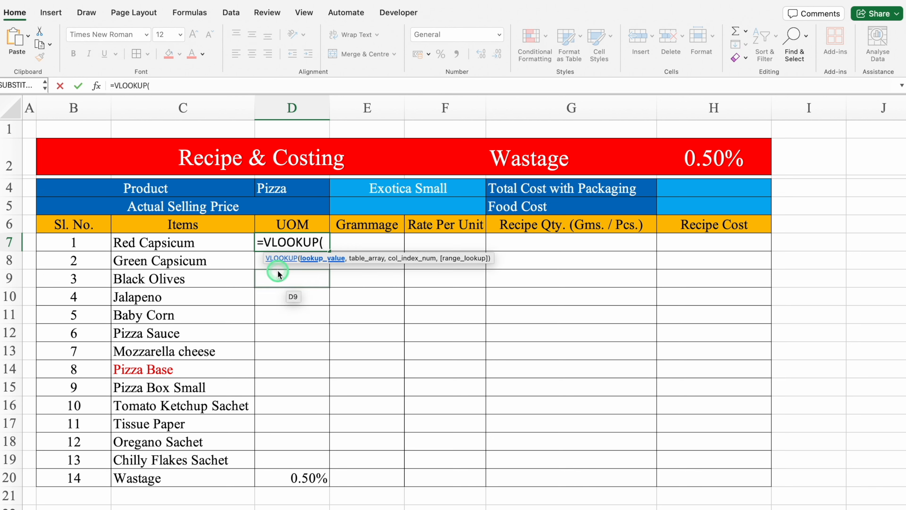
click(198, 242)
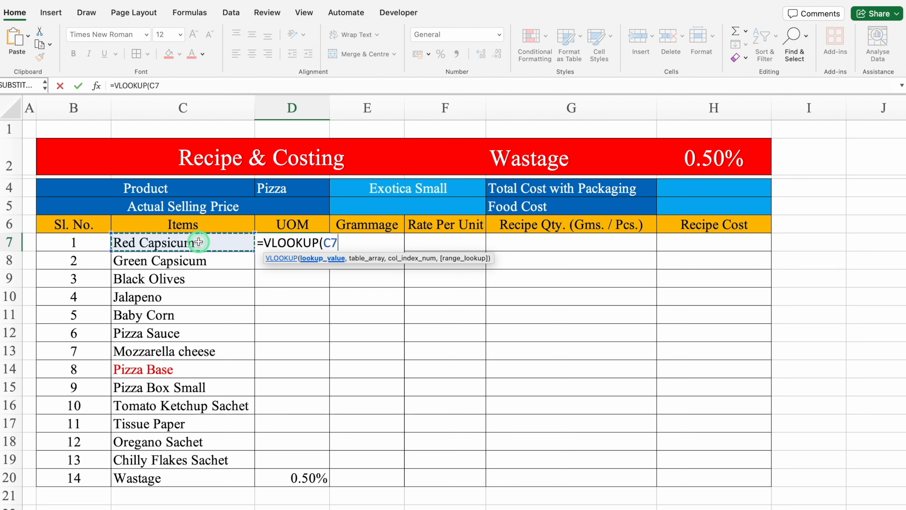
key(F4)
key(F4)
key(F4)
text(,)
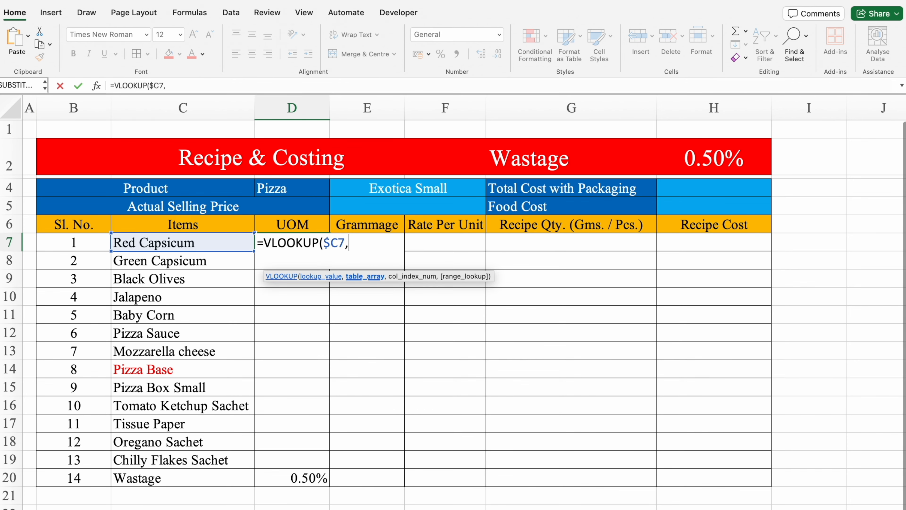
Step: Set the VLOOKUP table array to columns $C:$F of the Raw Items List sheet
click(127, 509)
scroll(606, 143, up, 20)
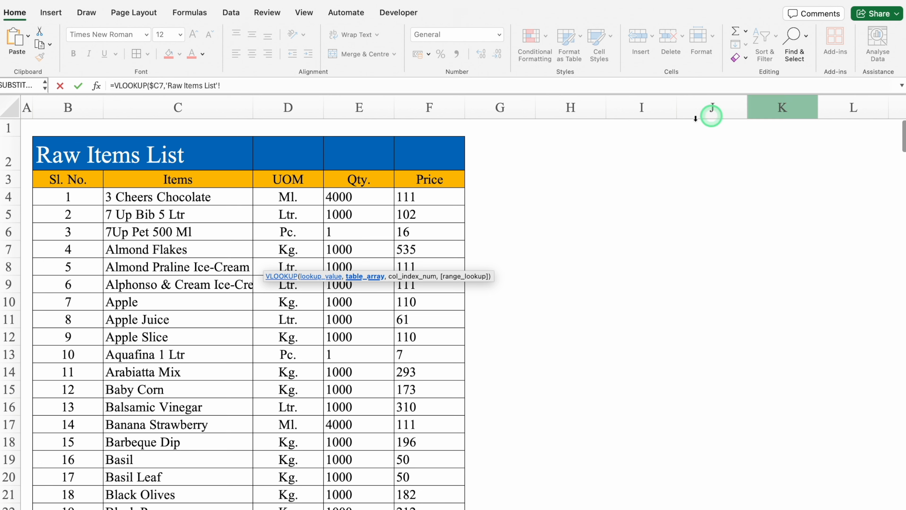
drag(153, 103, 405, 121)
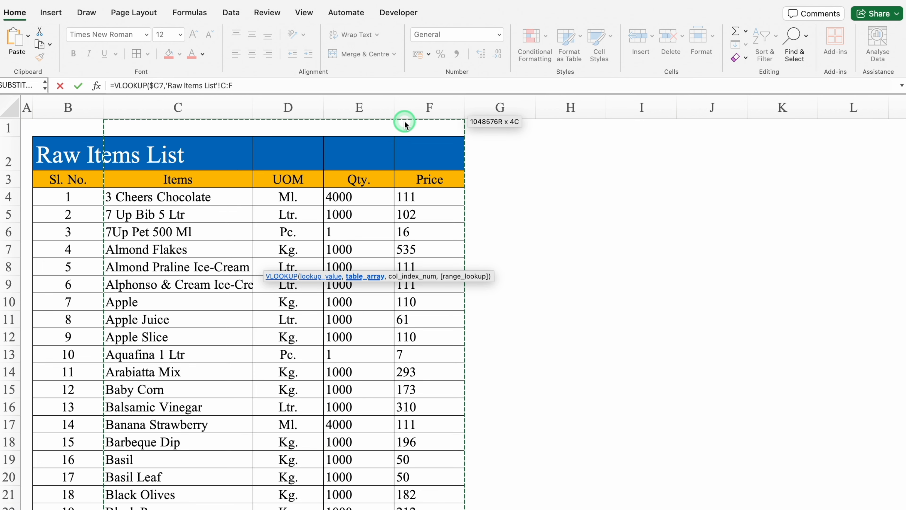
key(F4)
Step: Set the column index to COLUMN('Raw Items List'!B$3) and the range lookup to 0 for an exact match
text(,column)
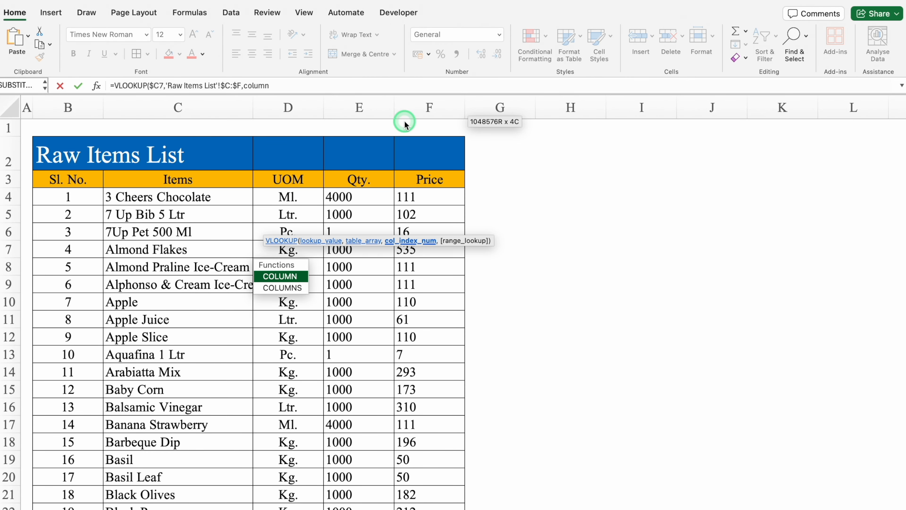
key(Tab)
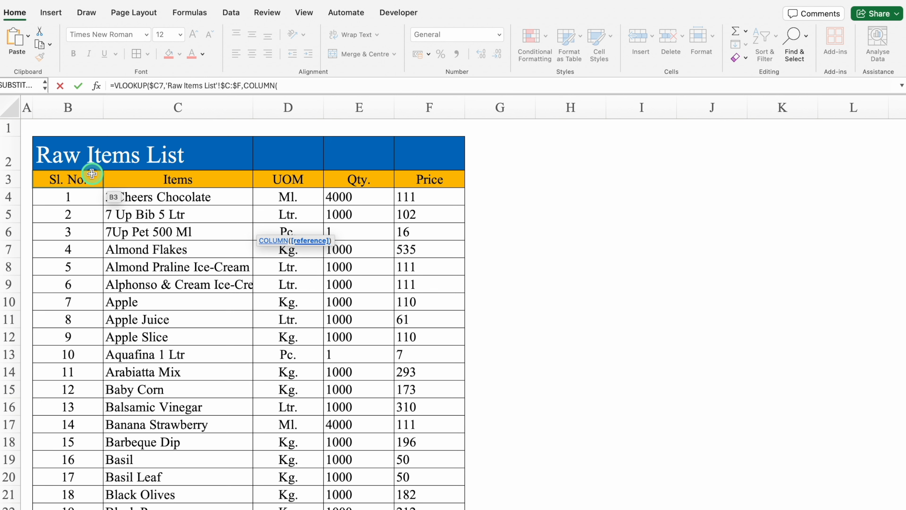
click(80, 179)
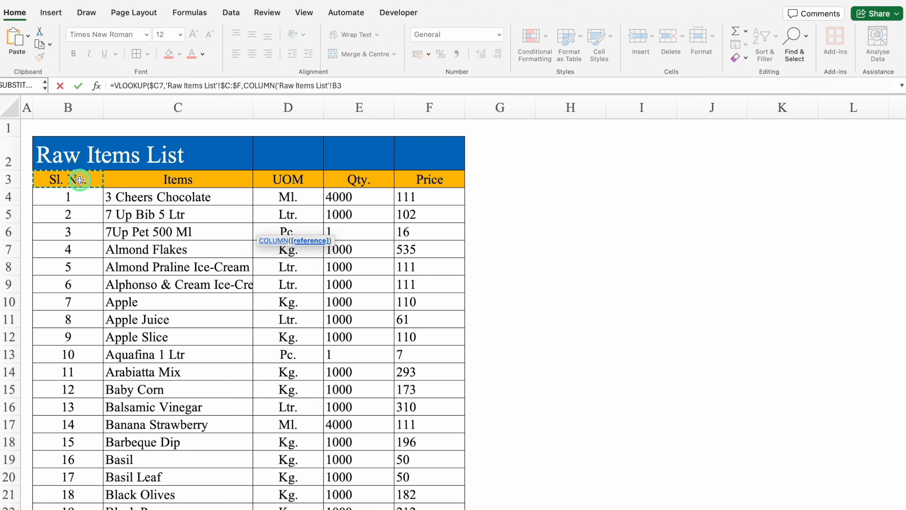
key(F4)
key(F4)
text(,0))
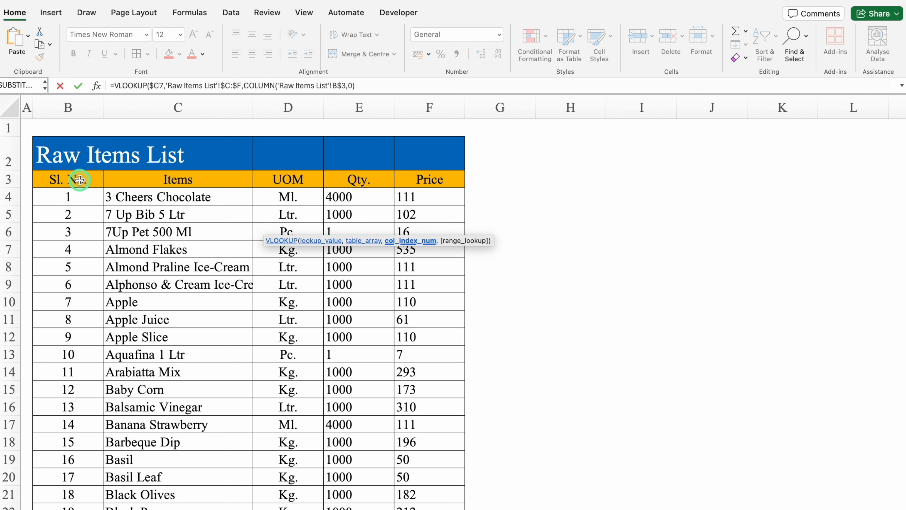
Step: Wrap the VLOOKUP in IFERROR with an empty text "" as fallback, and commit the formula in D7
click(113, 86)
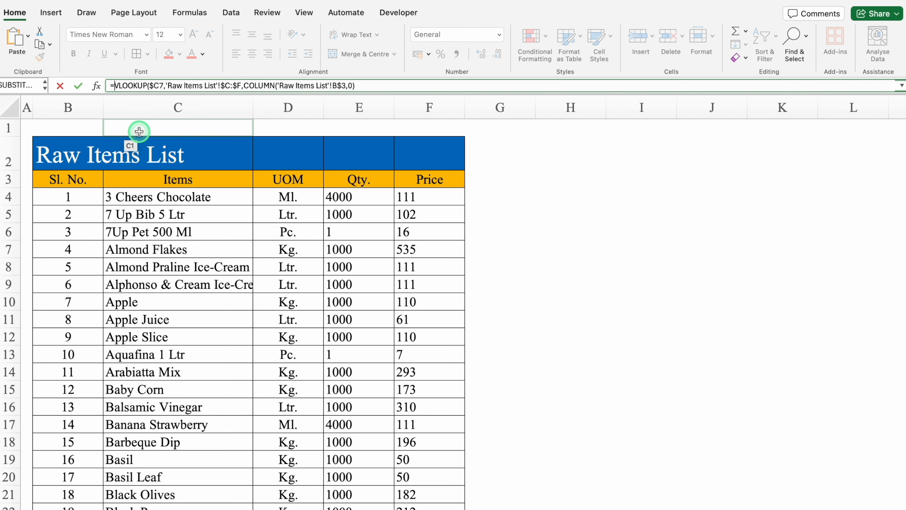
text(IFERROR()
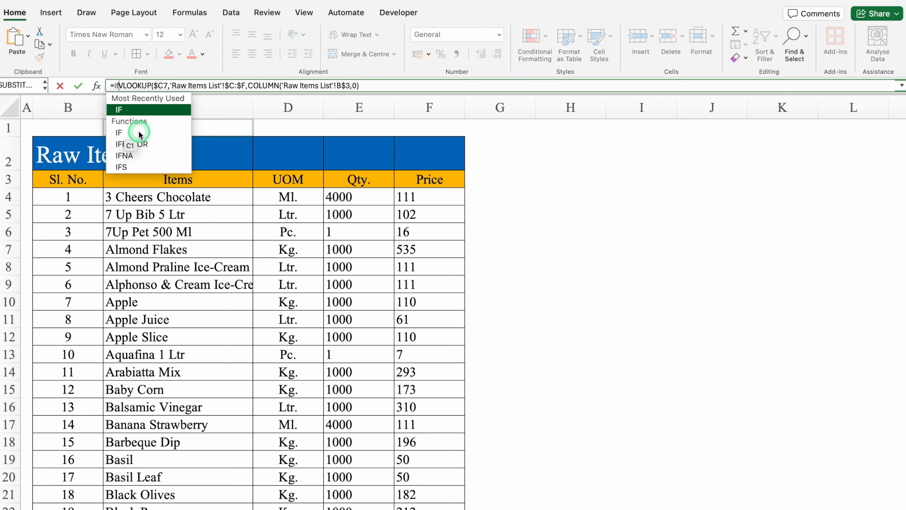
click(403, 89)
text(,"")
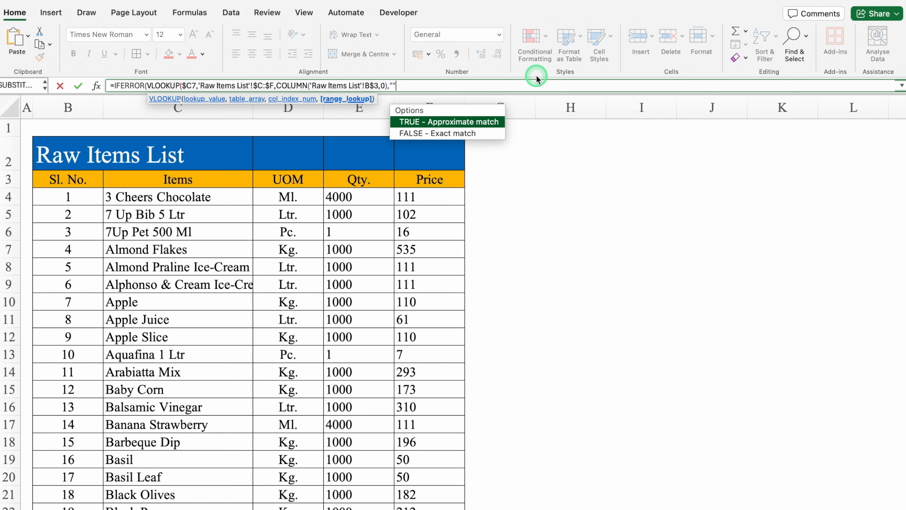
text())
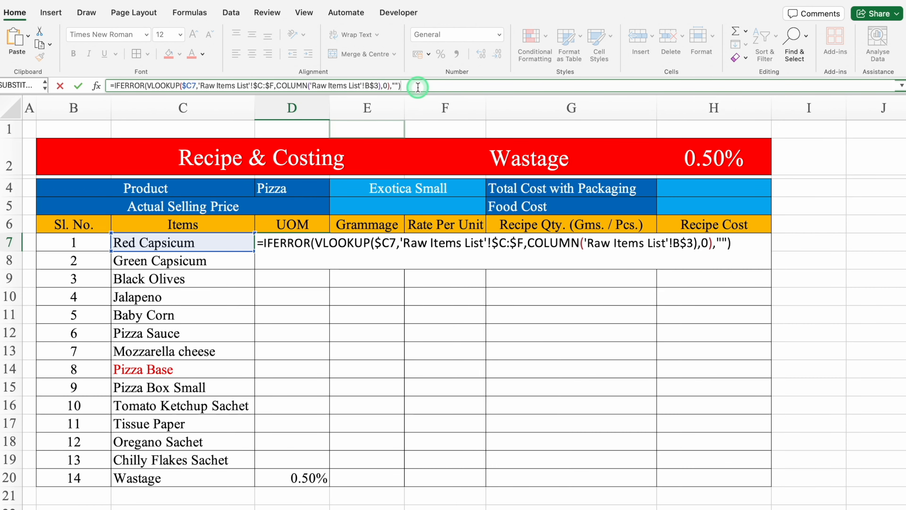
key(Return)
Step: Copy the D7 lookup formula down to row 19 and across to column F, and left-align D7:F19
key(Up)
drag(329, 251, 321, 464)
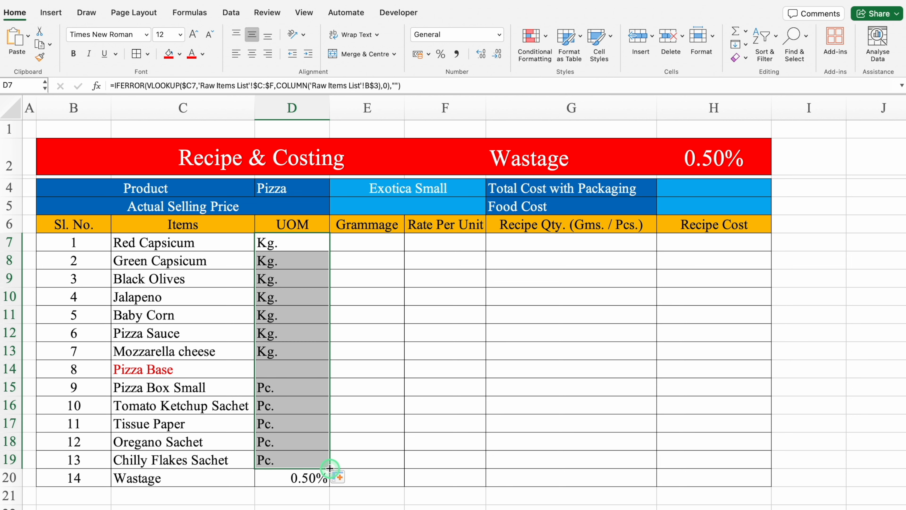
drag(390, 468, 466, 466)
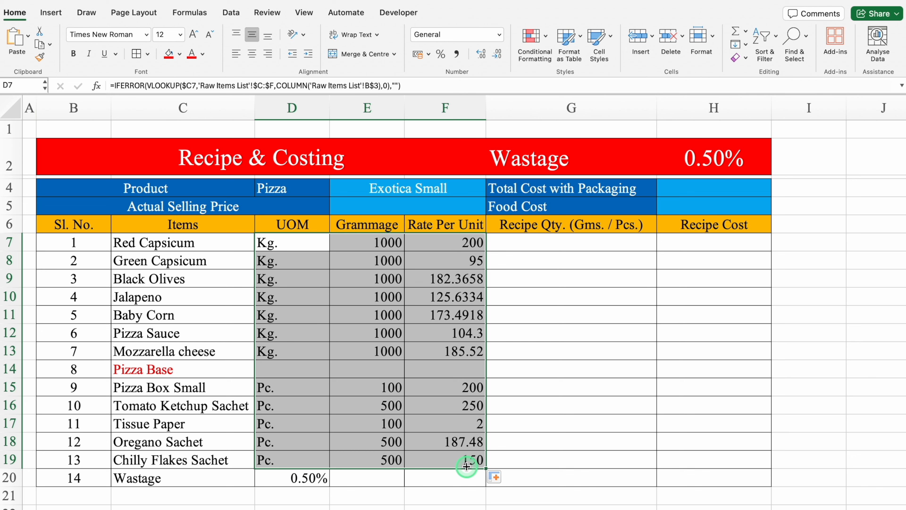
click(235, 54)
Step: Format the Rate Per Unit values in F7:F19 to show two decimal places
click(463, 240)
drag(463, 241, 463, 460)
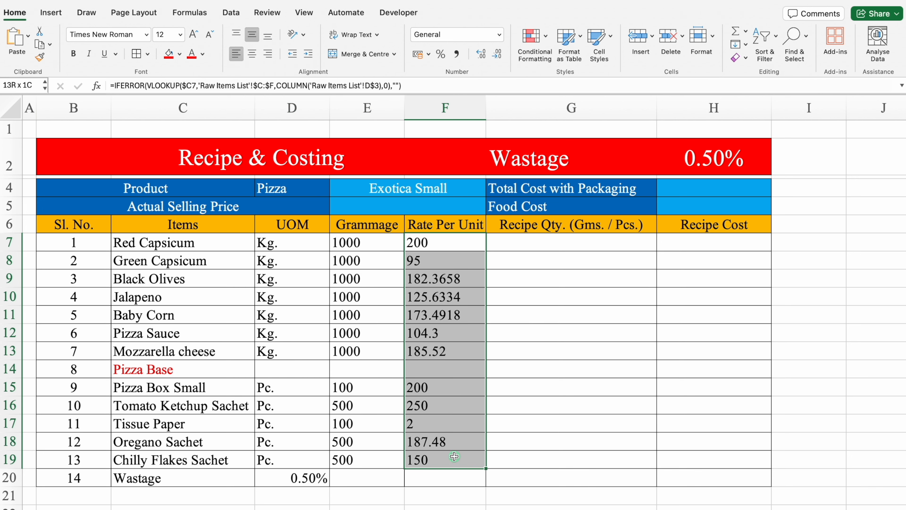
click(496, 57)
click(496, 57)
Step: Enter 10 as the Red Capsicum recipe quantity in G7 and centre it horizontally
click(577, 240)
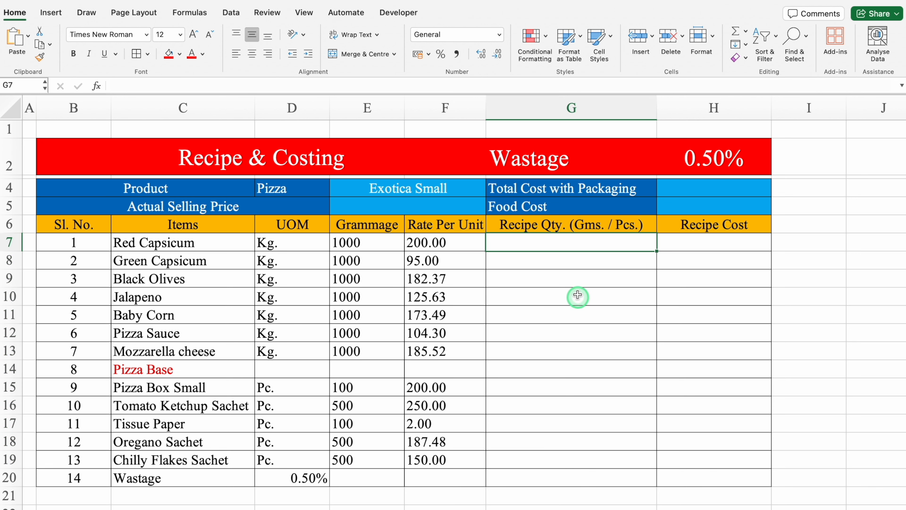
text(10)
key(Return)
click(558, 245)
click(252, 53)
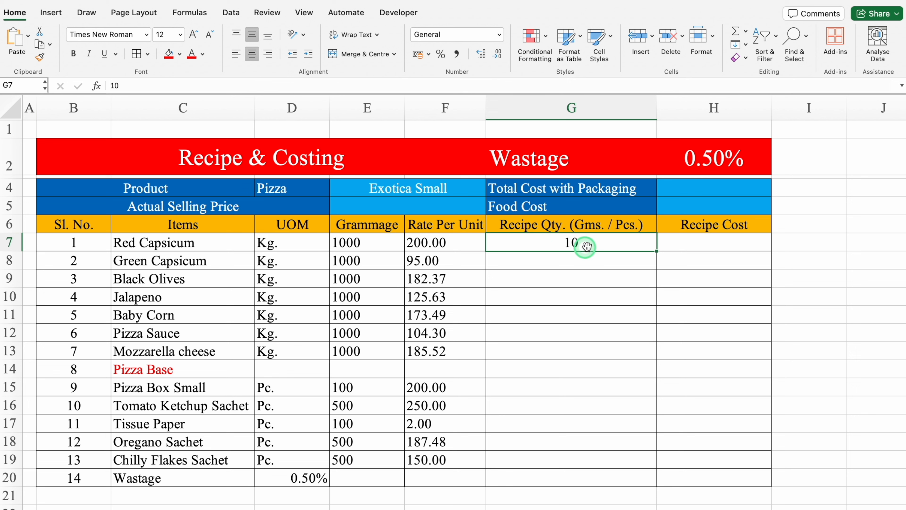
Step: Enter the recipe quantities 10, 10, 10, 25, 10 and 40 for Green Capsicum through Mozzarella cheese in G8:G13
key(Return)
text(10)
key(Return)
text(10)
key(Return)
text(10)
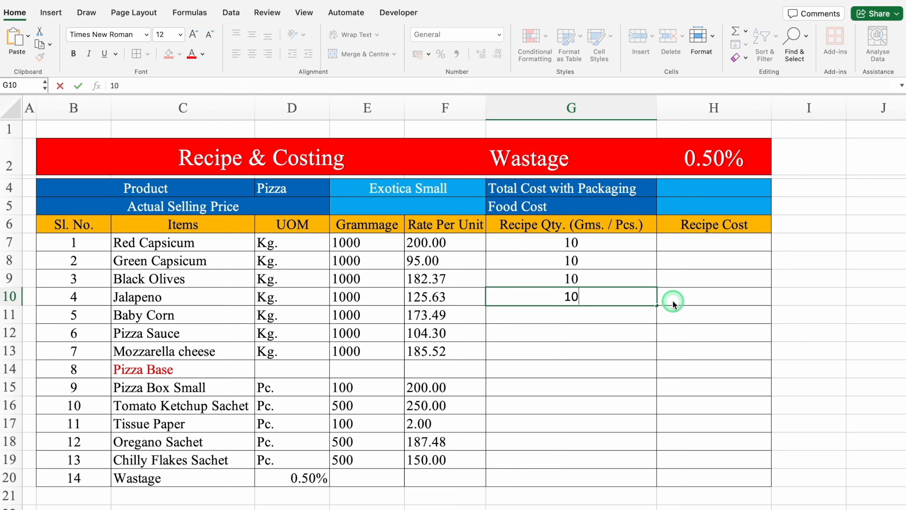
key(Return)
text(25)
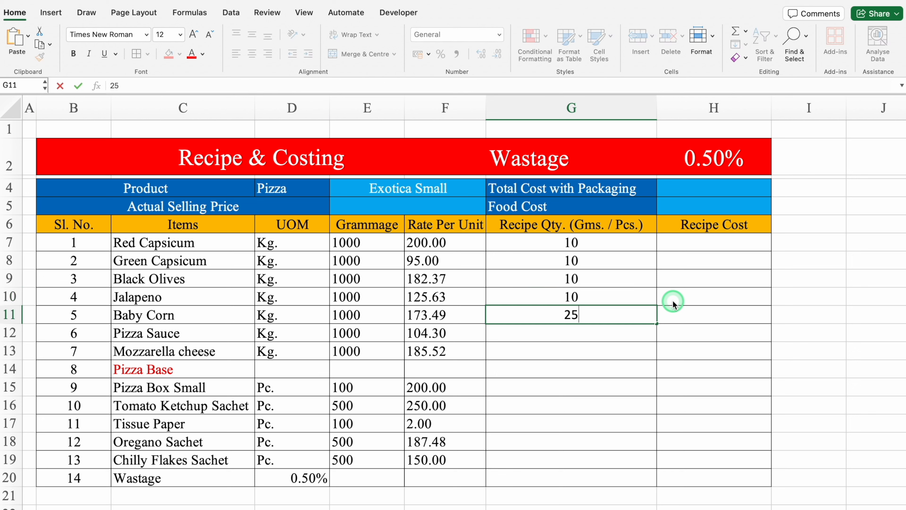
key(Return)
text(10)
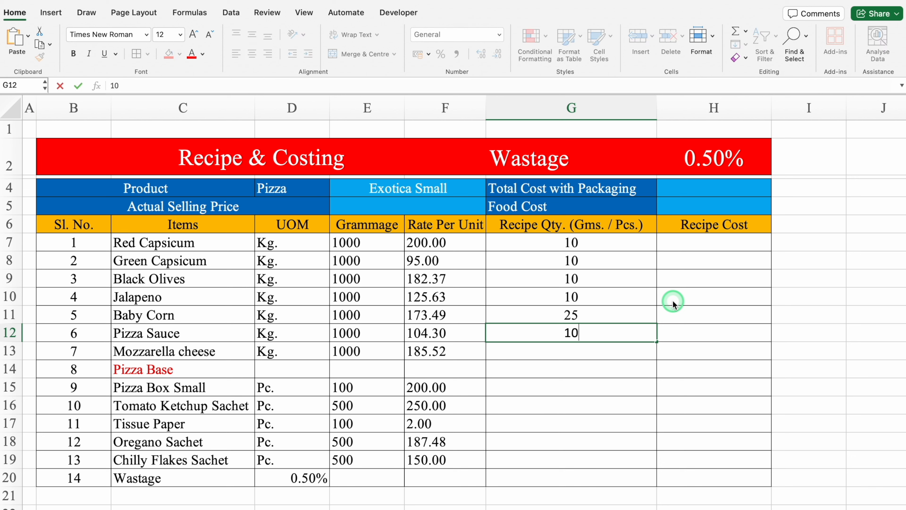
key(Return)
text(40)
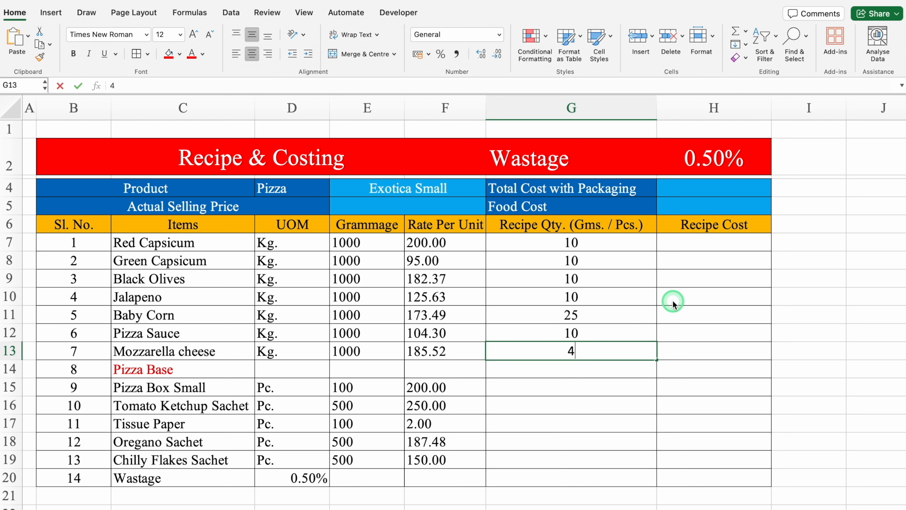
key(Return)
Step: Enter a recipe quantity of 1 for each item from Pizza Box Small to Chilly Flakes Sachet in G15:G19
click(576, 389)
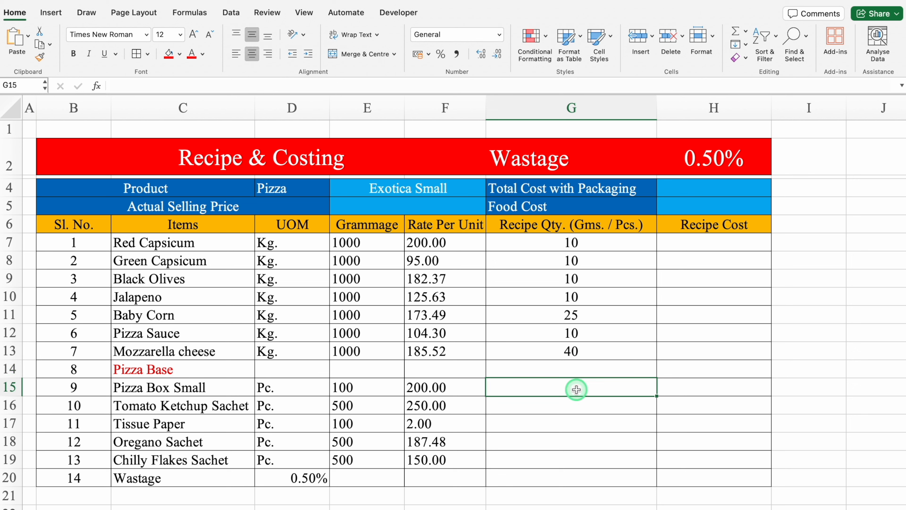
text(1)
key(Return)
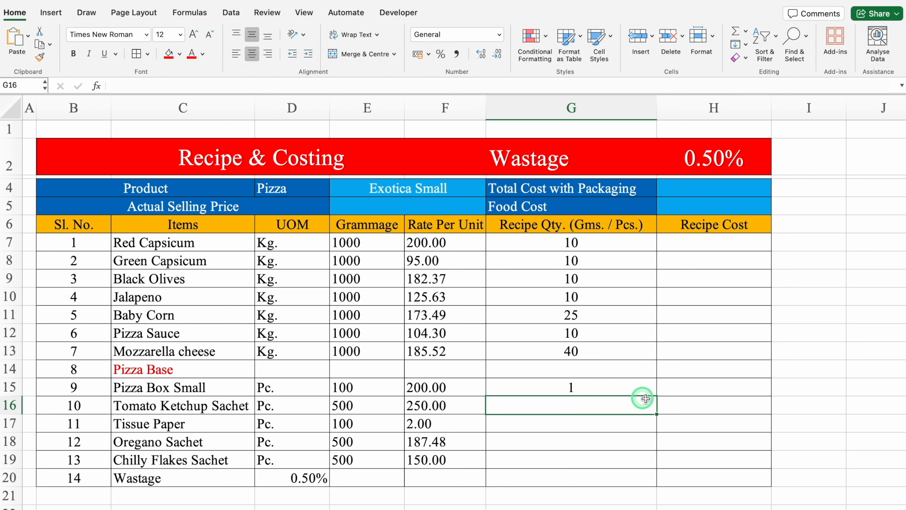
text(1)
key(Return)
text(1)
key(Return)
text(1)
key(Return)
text(1)
key(Return)
Step: Enter the recipe cost formula =(F7/E7)*G7 for Red Capsicum in H7
click(700, 242)
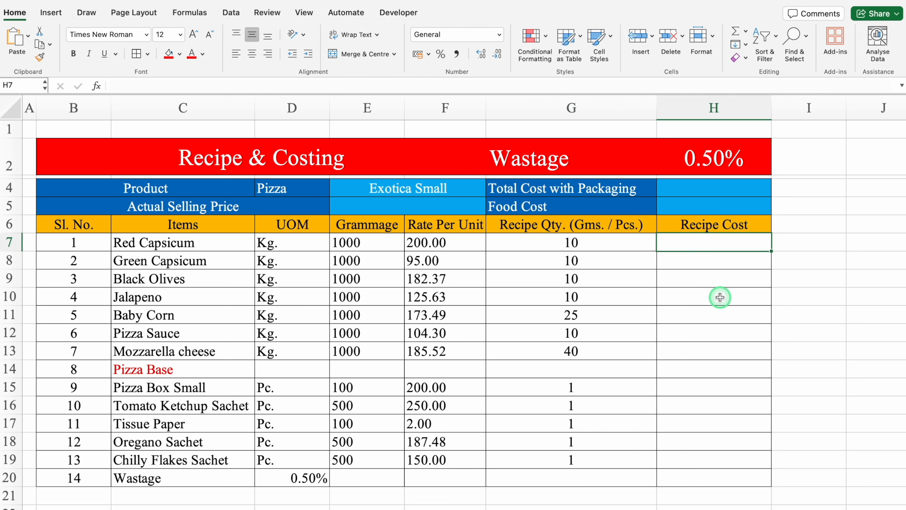
text(=)
click(461, 243)
text(/)
click(362, 244)
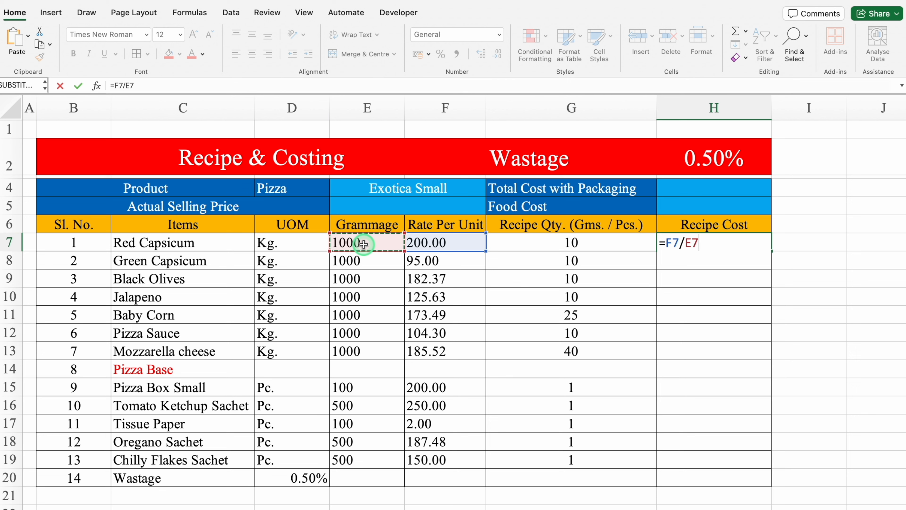
text())
click(666, 243)
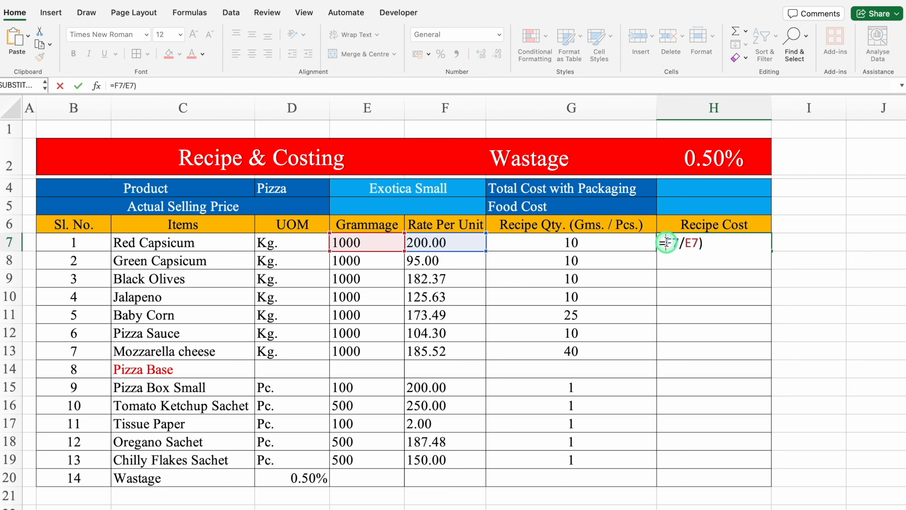
text(()
click(731, 245)
text(*)
click(592, 237)
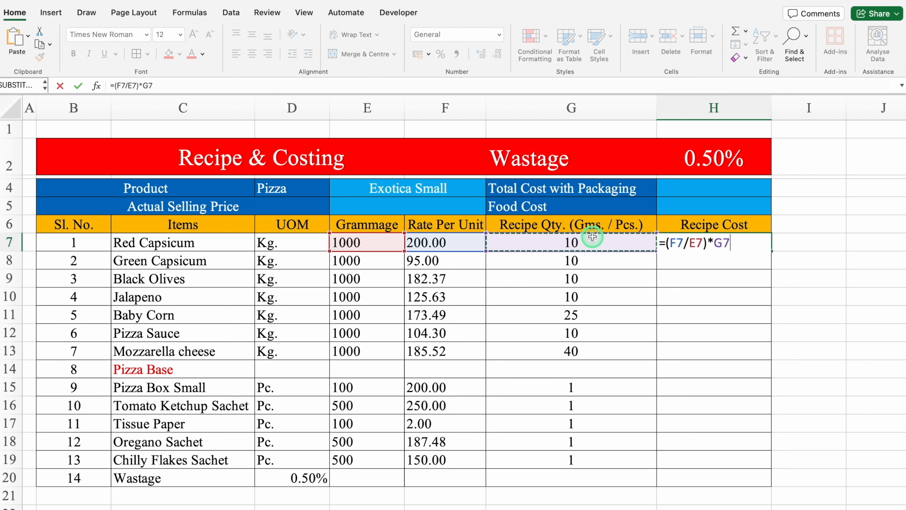
key(Return)
Step: Centre the recipe cost in H7 horizontally and format it with two decimal places
click(733, 243)
click(252, 54)
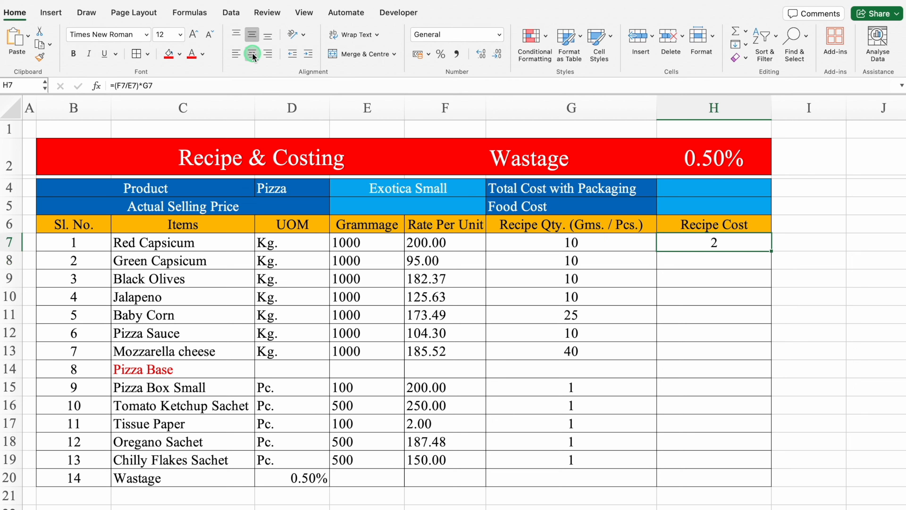
click(481, 54)
click(480, 54)
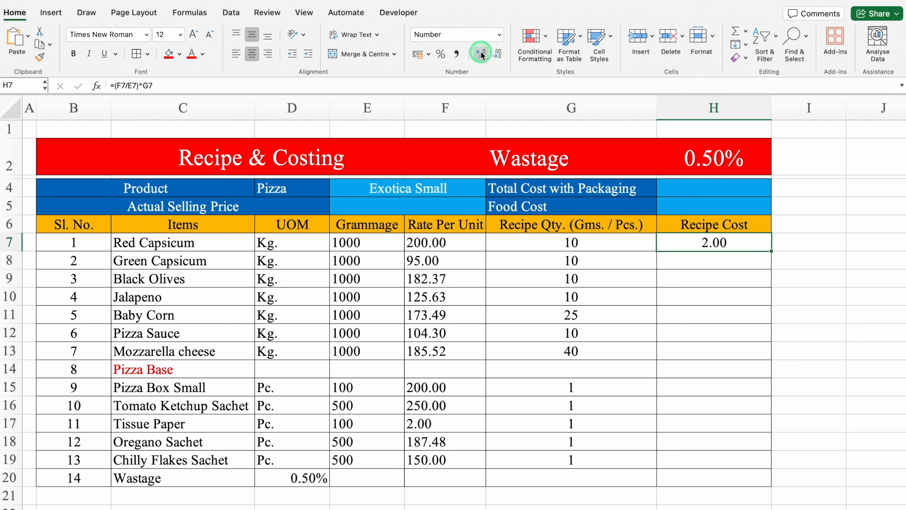
Step: Wrap the H7 formula in IFERROR with an empty text fallback, giving =IFERROR((F7/E7)*G7,"")
click(115, 86)
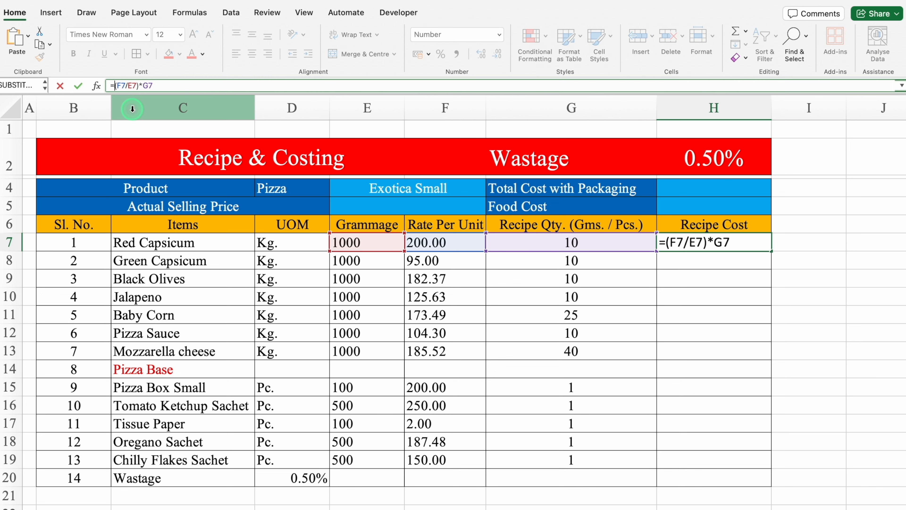
text(IFERROR)
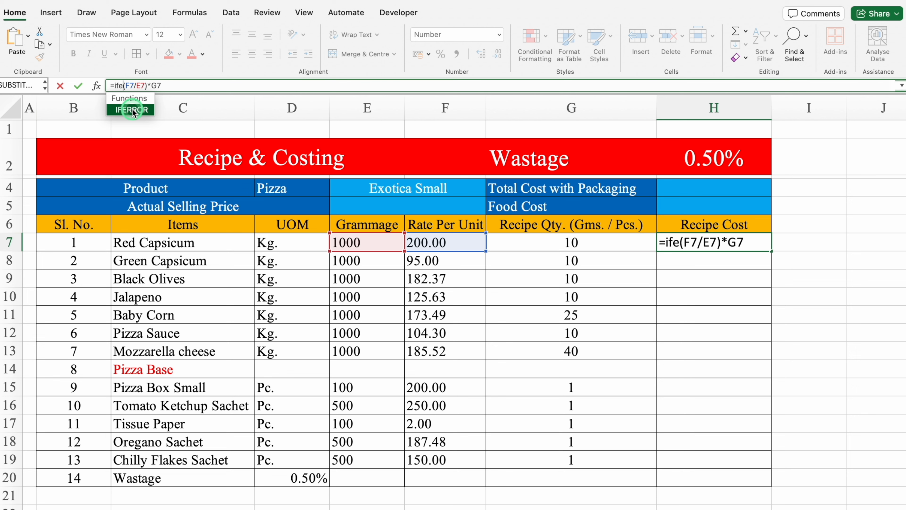
text(()
click(202, 85)
text(,)
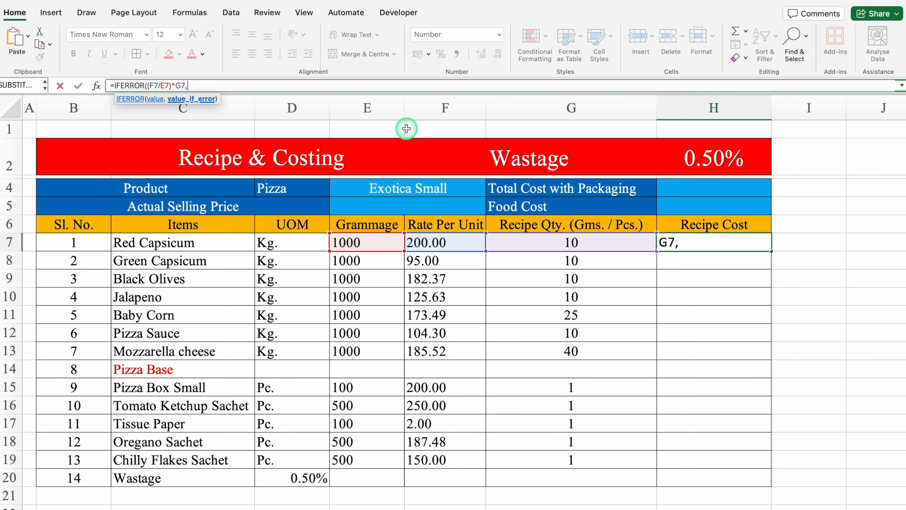
text(""))
key(Return)
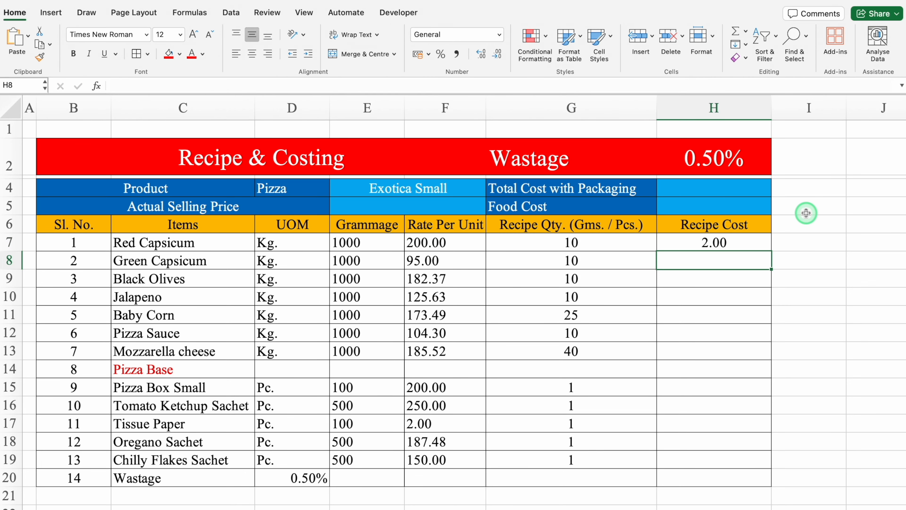
Step: Copy the H7 recipe cost formula down the Recipe Cost column to H20
click(745, 246)
drag(771, 250, 765, 480)
click(842, 324)
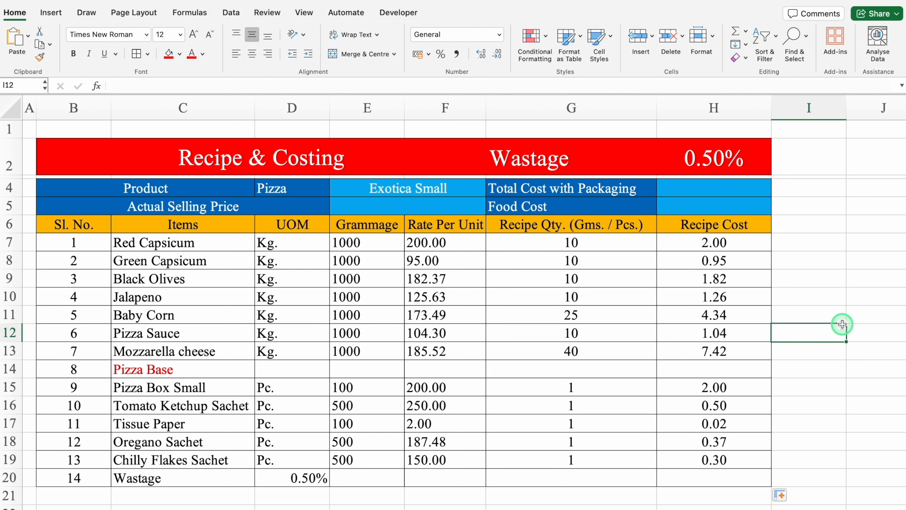
Step: Link the Pizza Base recipe cost in H14 to the small base's total cost, ='Base Recipe & Costing'!H4
click(677, 368)
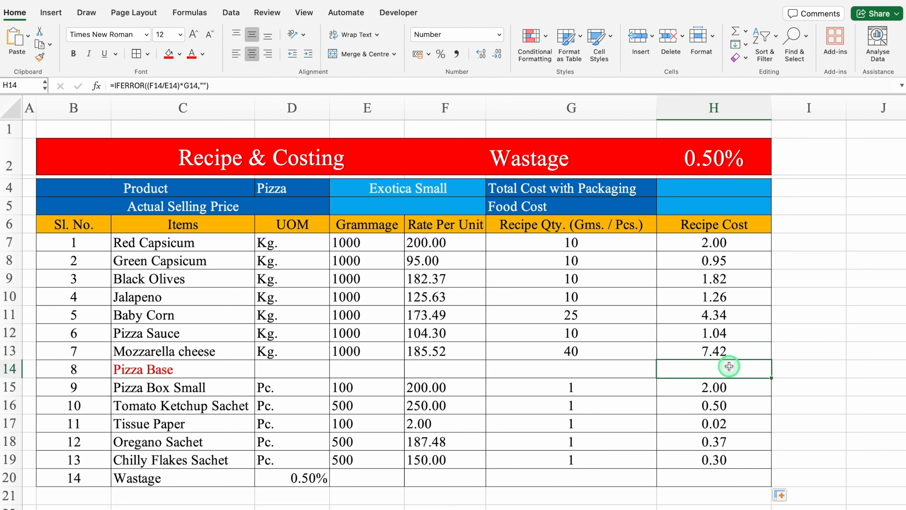
text(=)
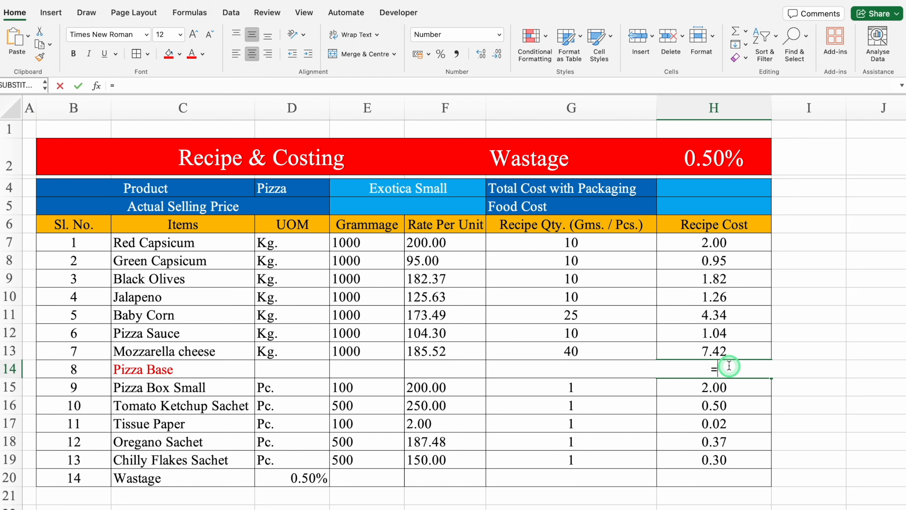
click(249, 509)
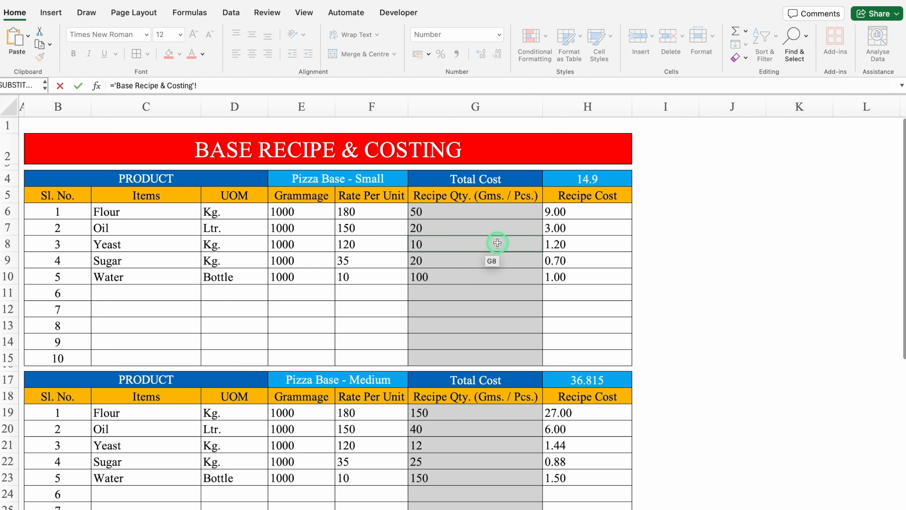
click(615, 178)
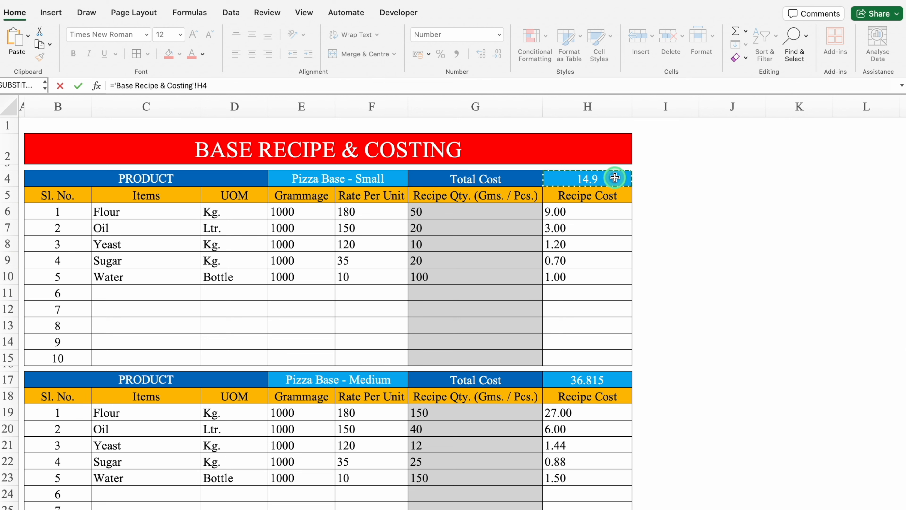
key(Return)
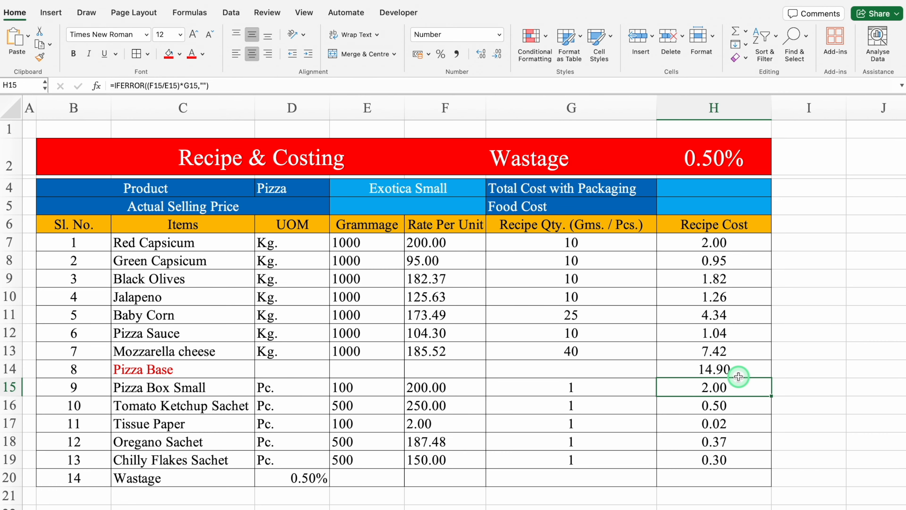
Step: Replace the formula in H20 with the wastage cost formula =SUM(H7:H19)*D20
click(727, 475)
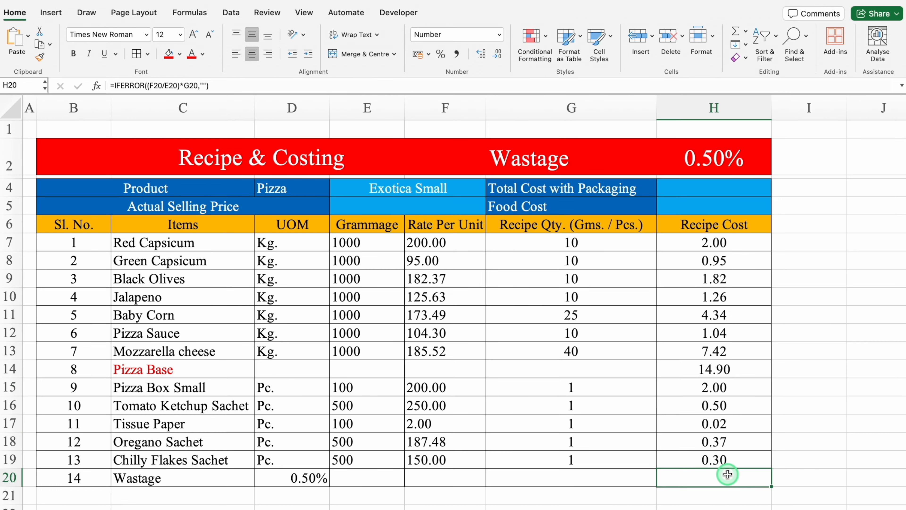
key(Delete)
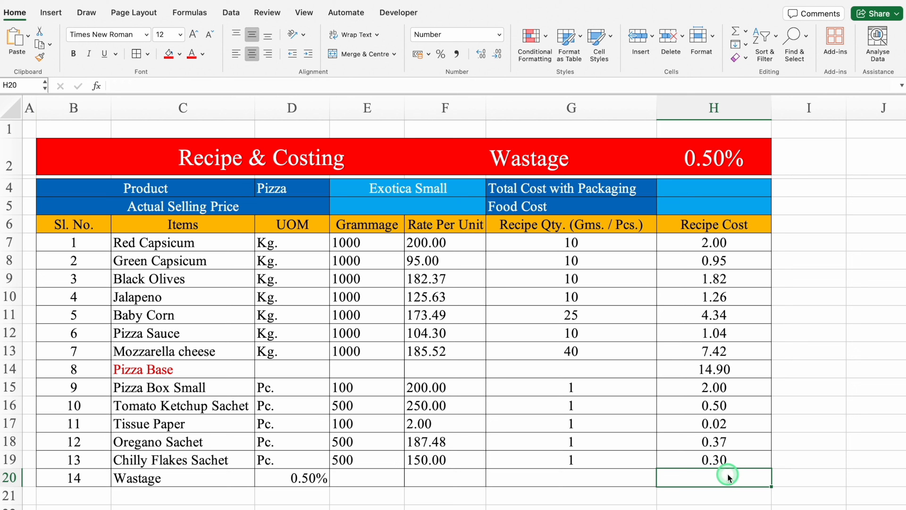
text(=)
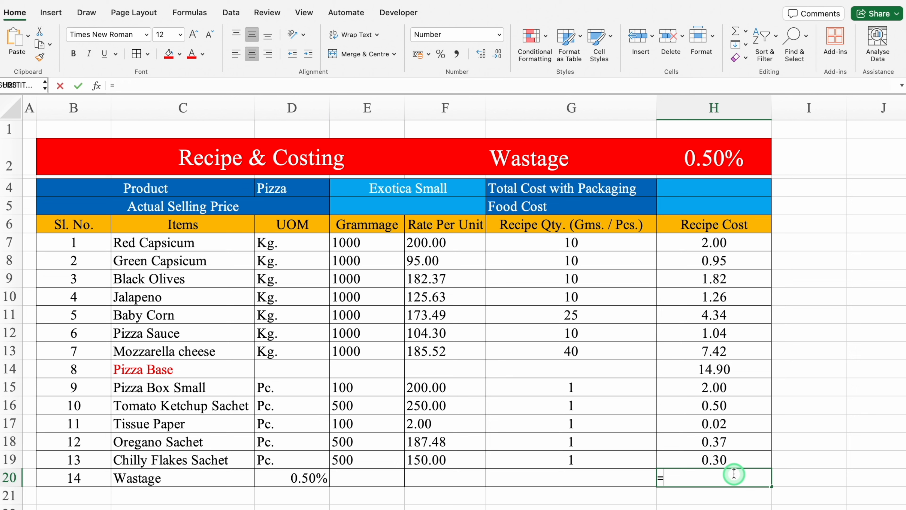
text(sum)
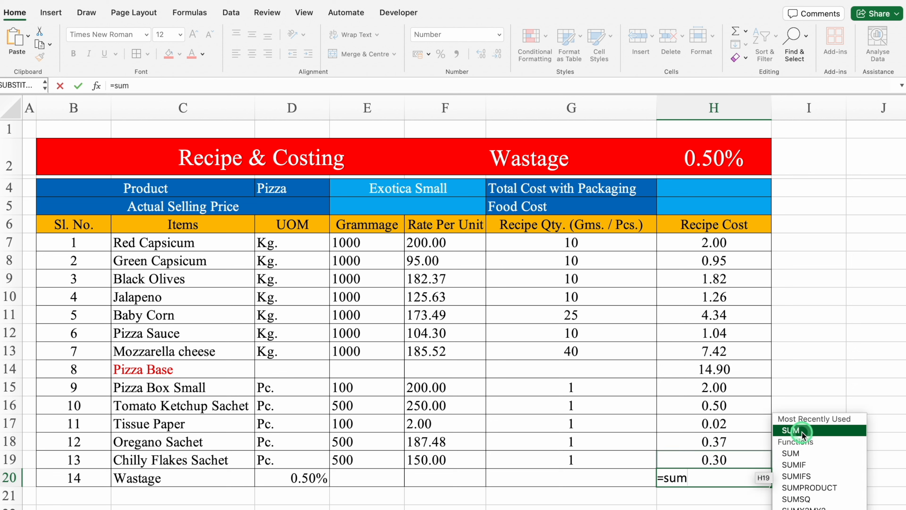
double_click(801, 373)
drag(738, 241, 733, 459)
text())
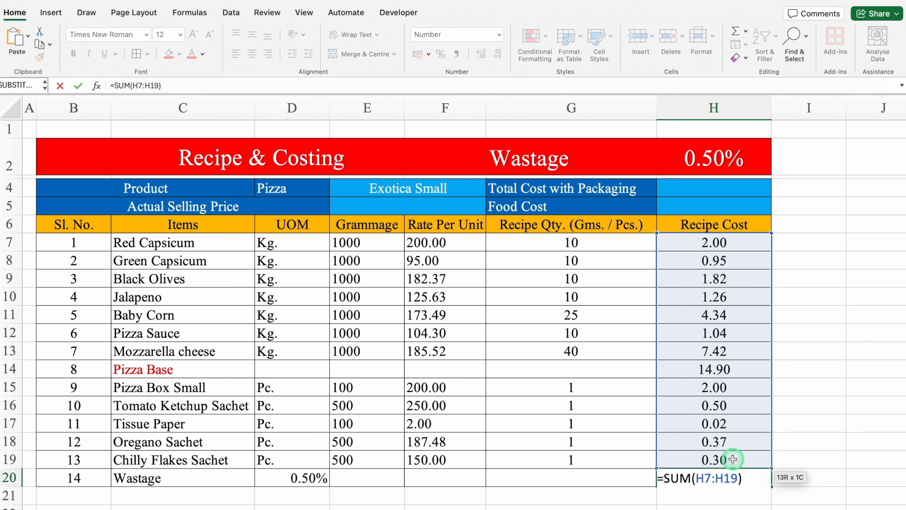
text(*)
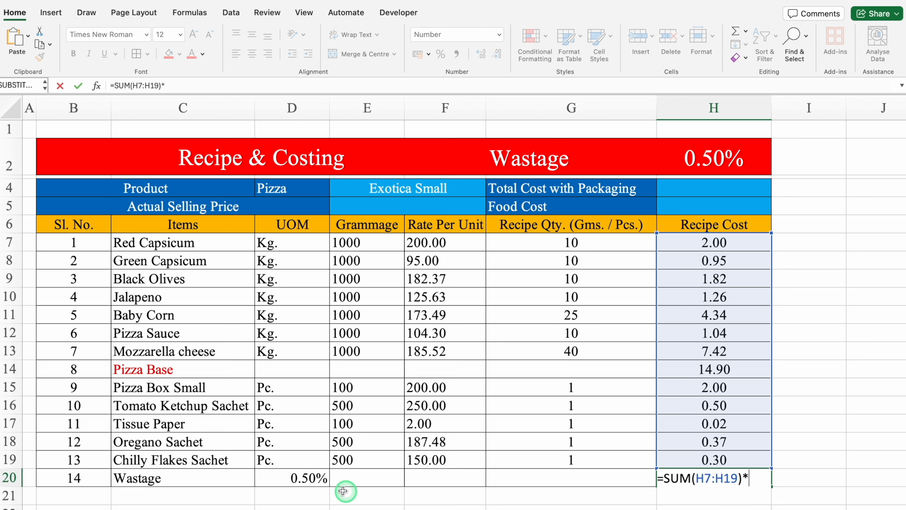
click(310, 477)
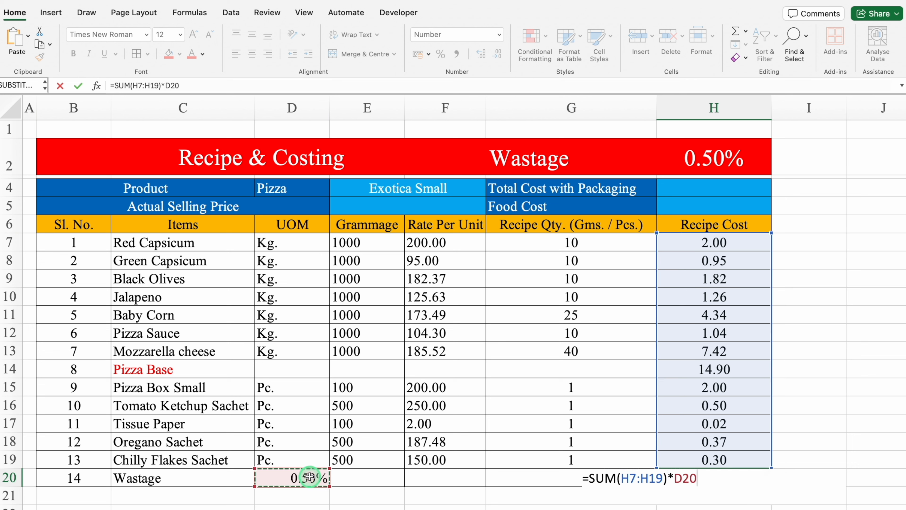
key(Return)
Step: Format the Wastage row C20:H20 with a red fill and white text
drag(182, 479, 732, 479)
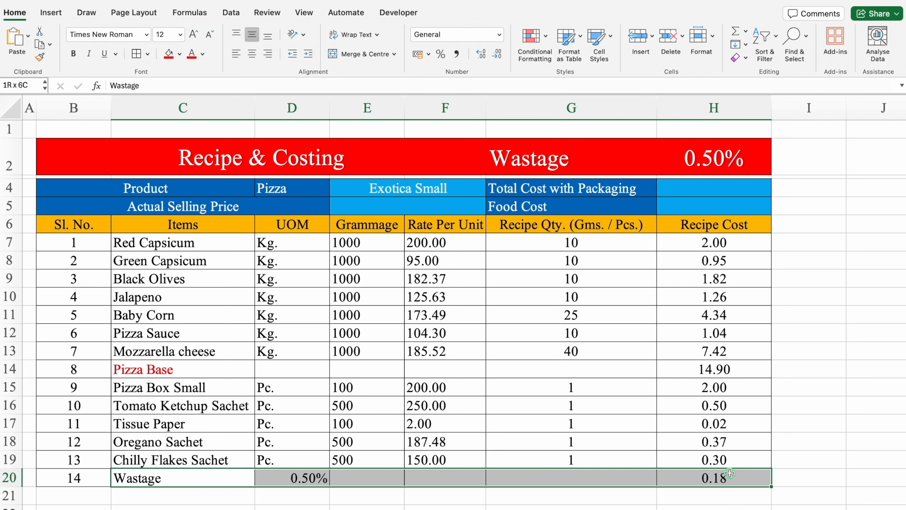
click(174, 56)
click(202, 53)
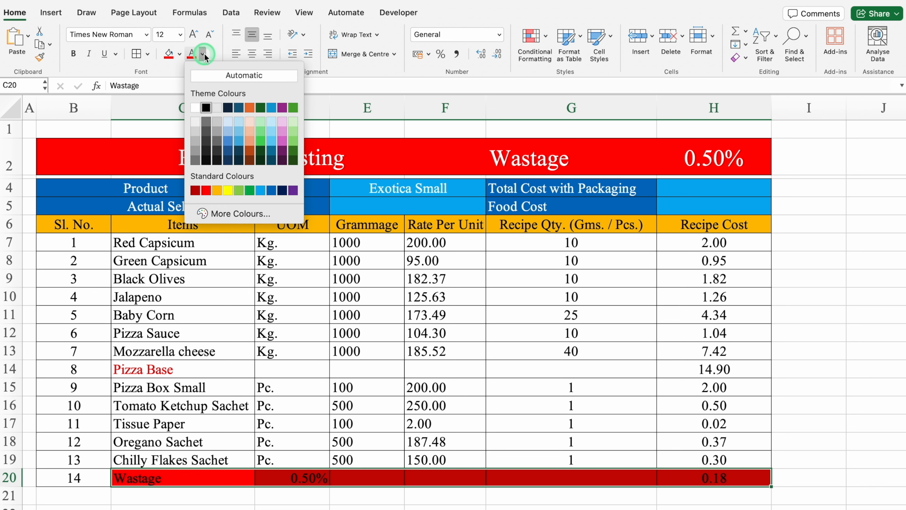
click(196, 108)
click(808, 297)
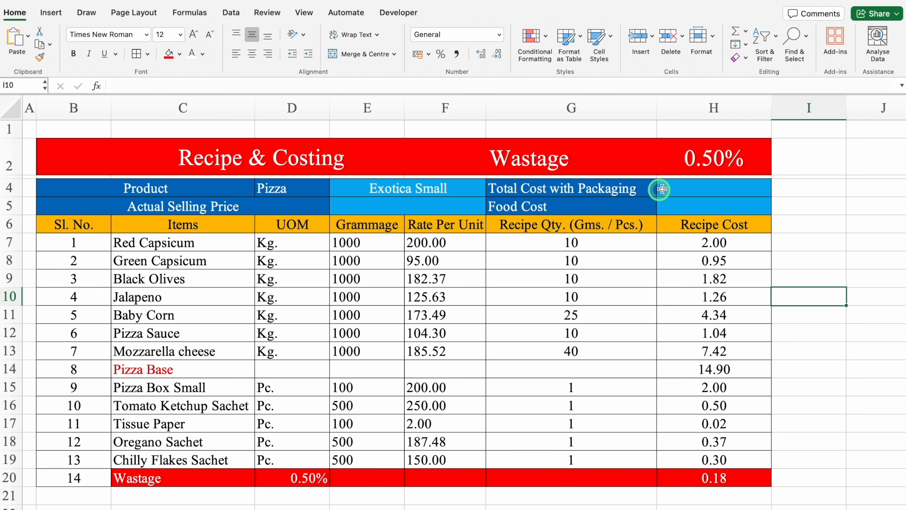
Step: Calculate the Total Cost with Packaging in H4 with =AGGREGATE(9,7,H7:H20), summing while ignoring hidden rows and error values
click(683, 188)
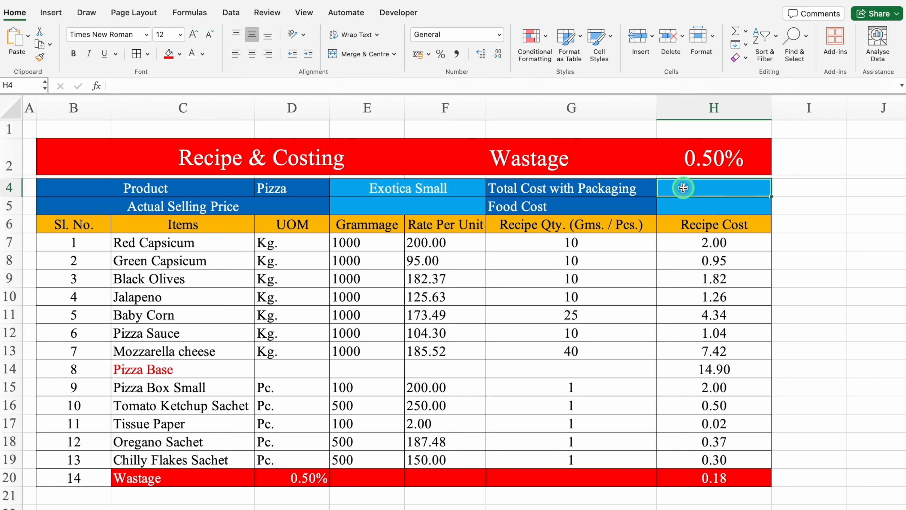
text(=)
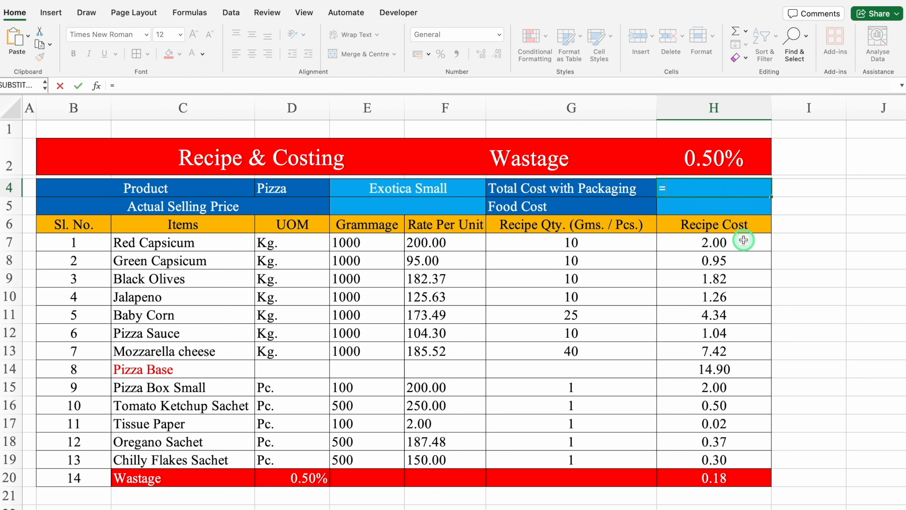
text(AGG)
double_click(700, 214)
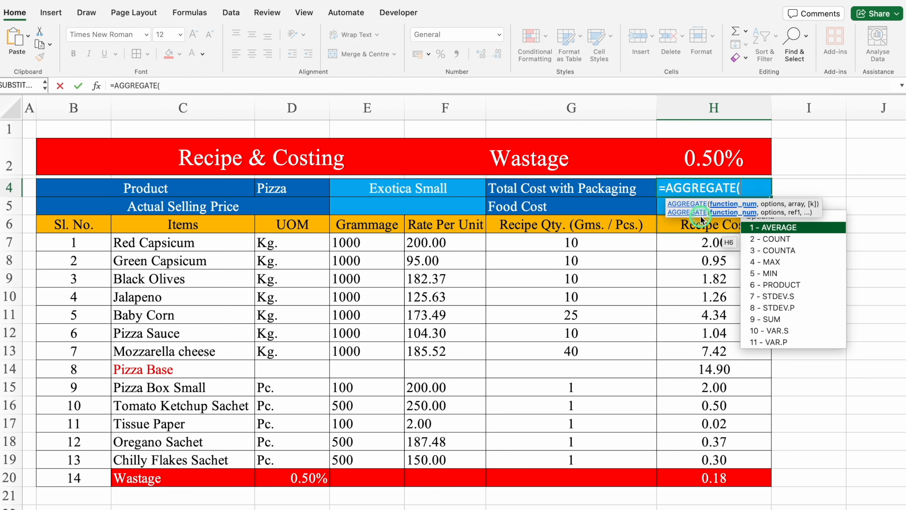
drag(752, 200, 617, 243)
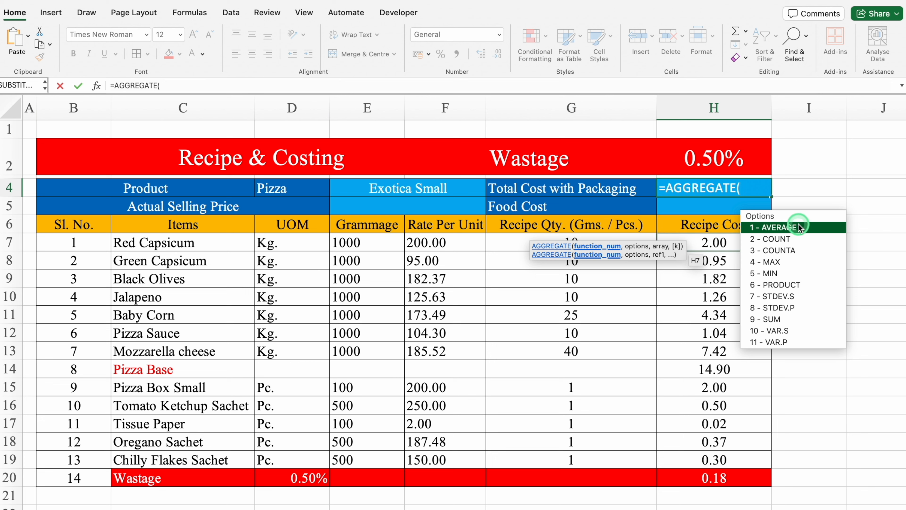
double_click(786, 318)
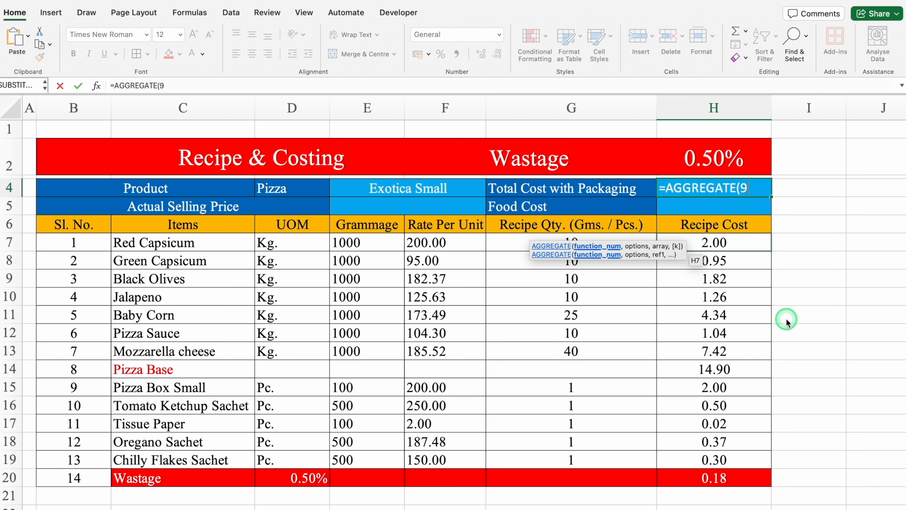
text(,)
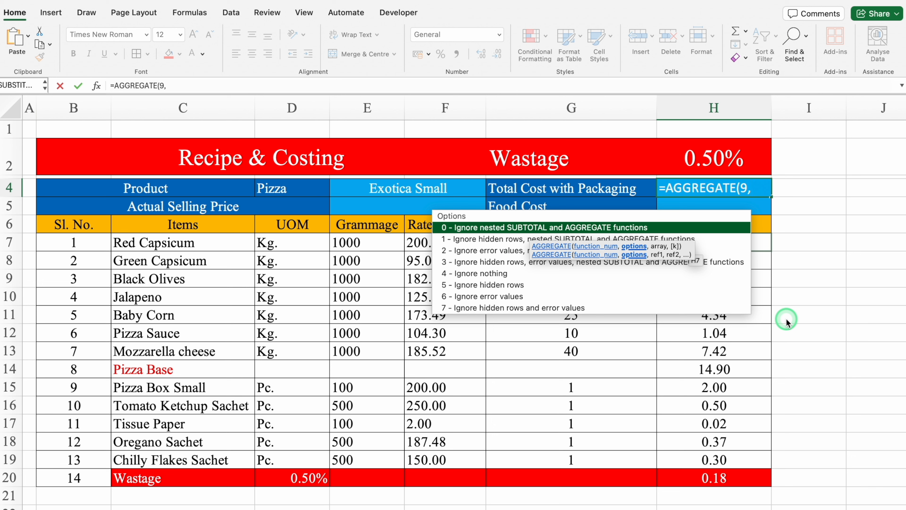
drag(660, 241, 696, 348)
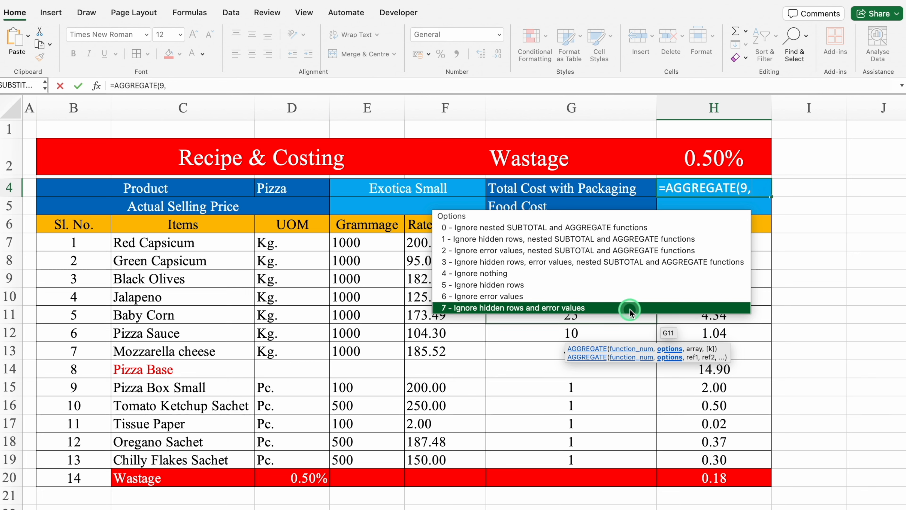
double_click(630, 310)
text(,)
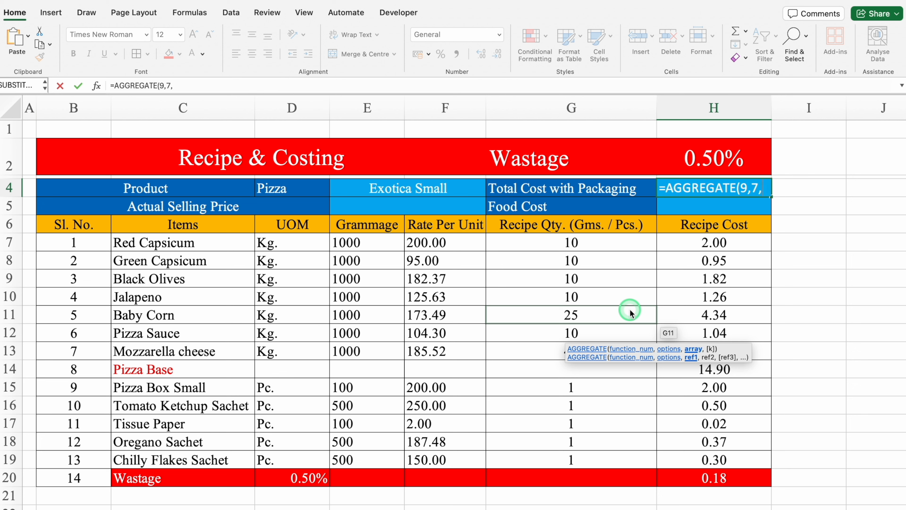
drag(713, 244, 711, 476)
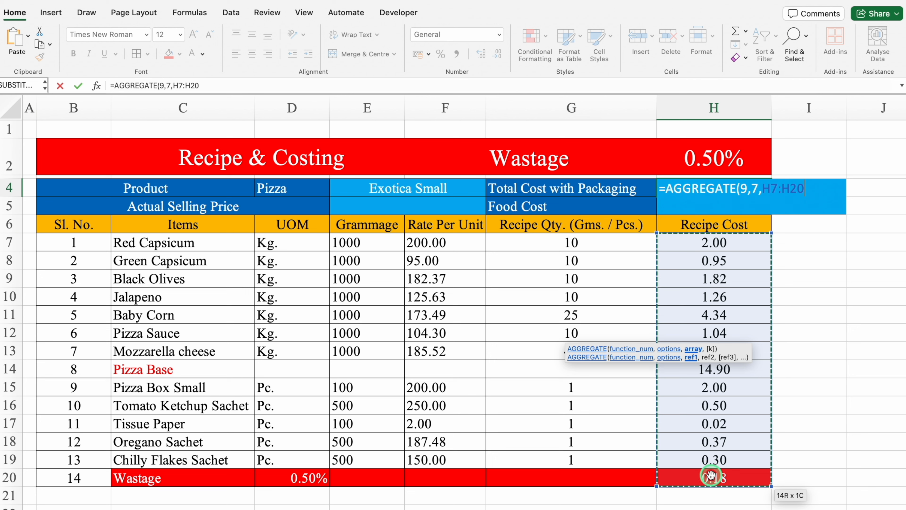
text())
key(Return)
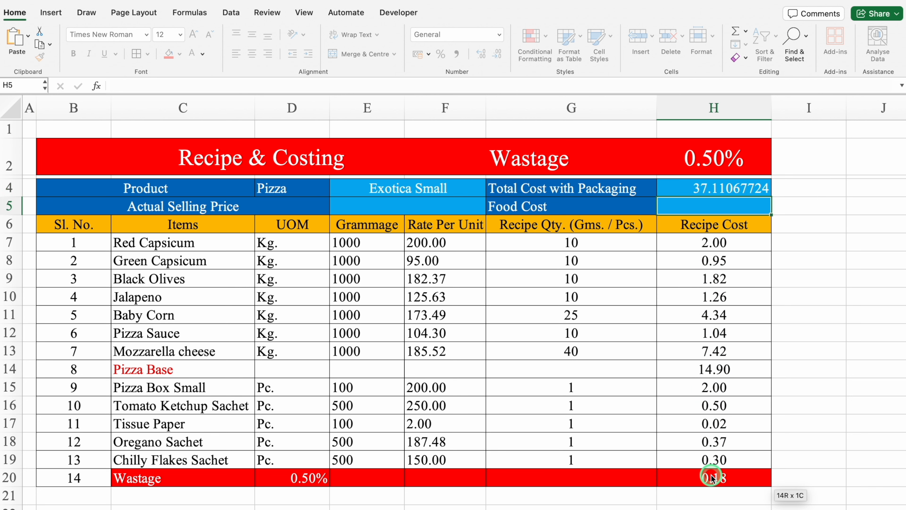
Step: Format the total cost in H4 with two decimal places and centre it
click(496, 57)
click(497, 56)
click(496, 57)
click(497, 57)
click(498, 56)
click(497, 57)
click(497, 56)
click(498, 57)
click(498, 57)
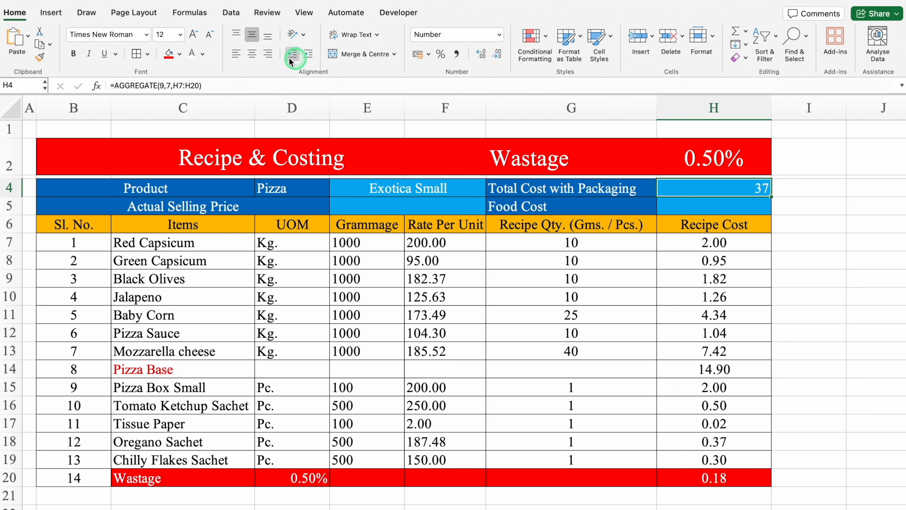
click(251, 53)
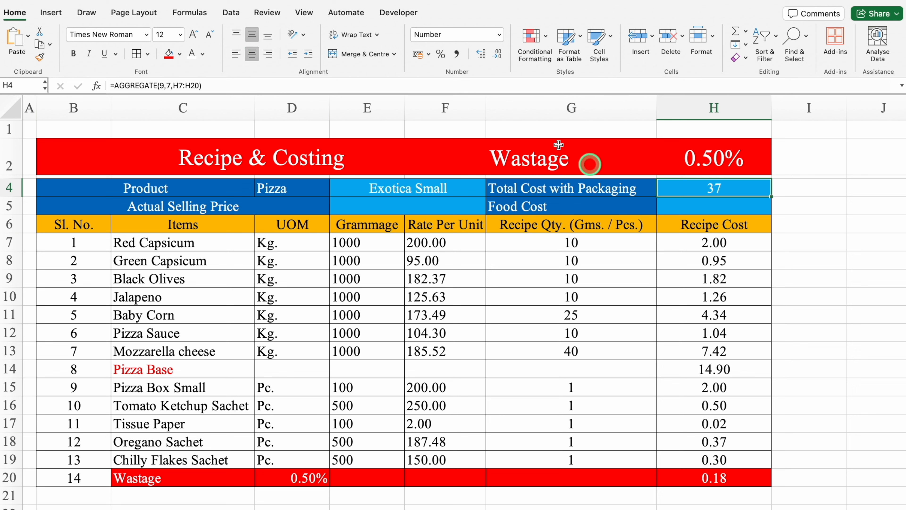
click(483, 55)
click(482, 56)
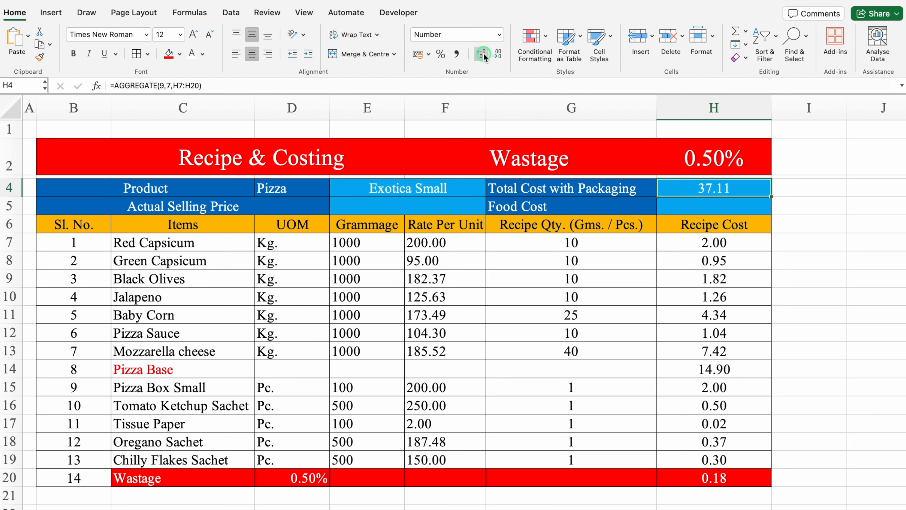
Step: Write the Actual Selling Price lookup in E5 against the Menu Items sheet as =VLOOKUP(E4,'Menu Items'!$C:$D,2,0)
click(389, 205)
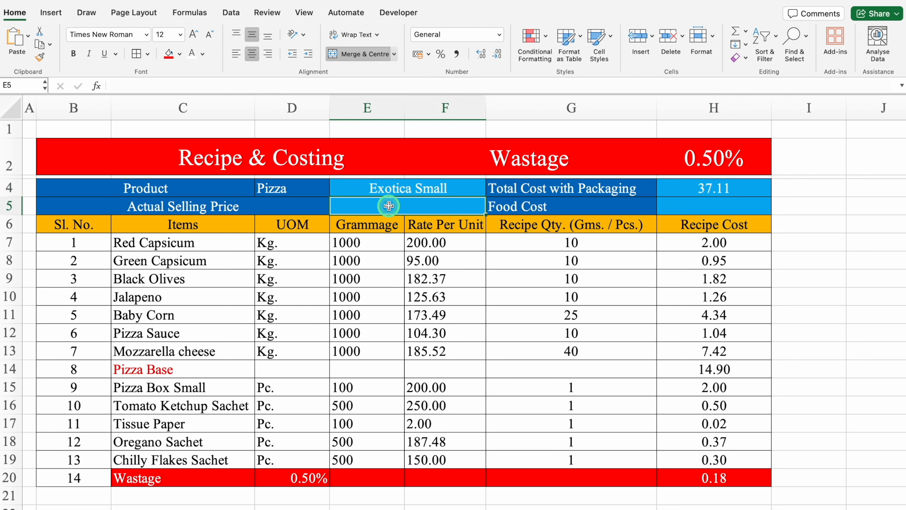
key(ctrl+Page_Up)
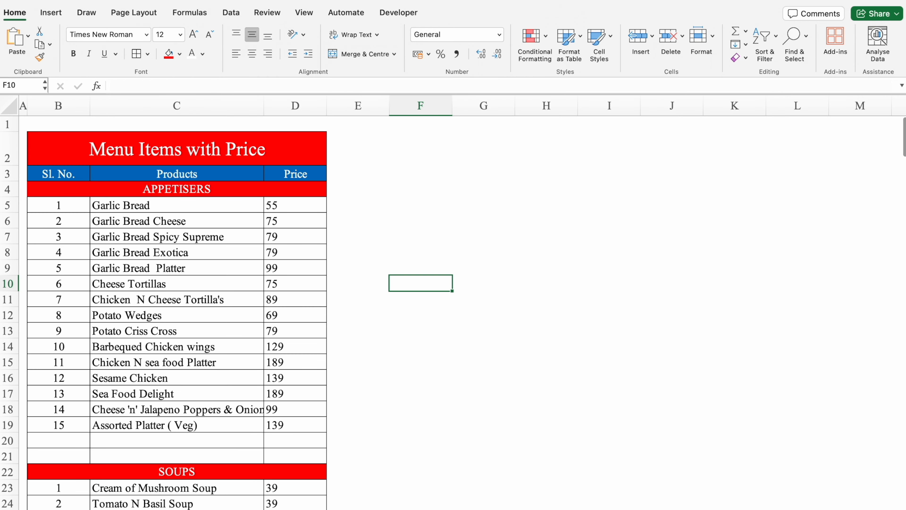
key(ctrl+Page_Down)
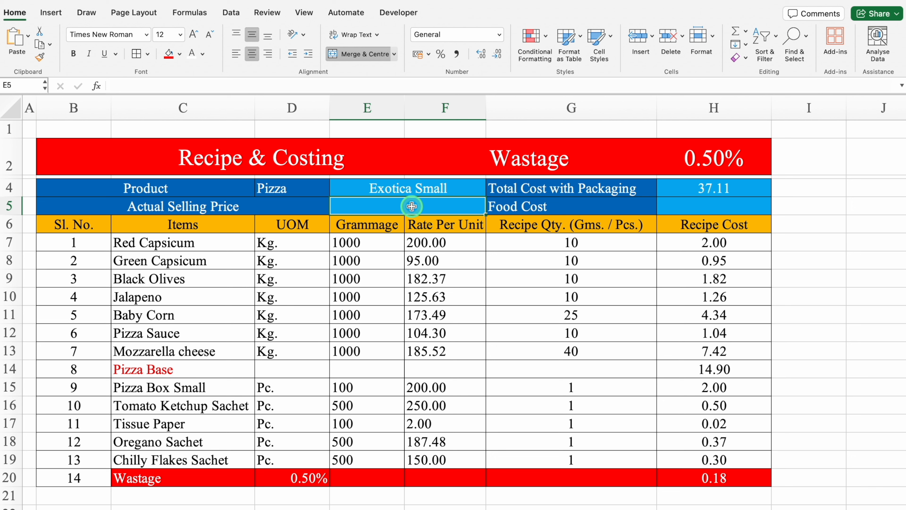
text(=)
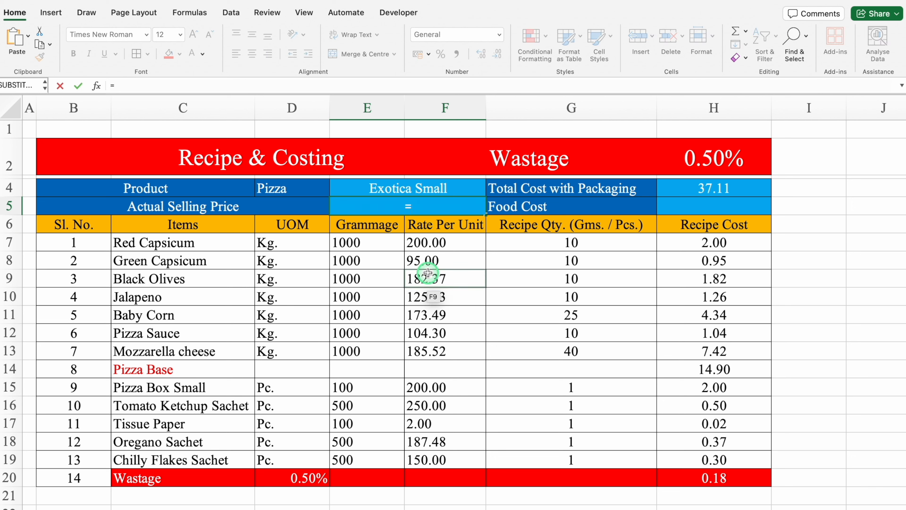
text(vlo)
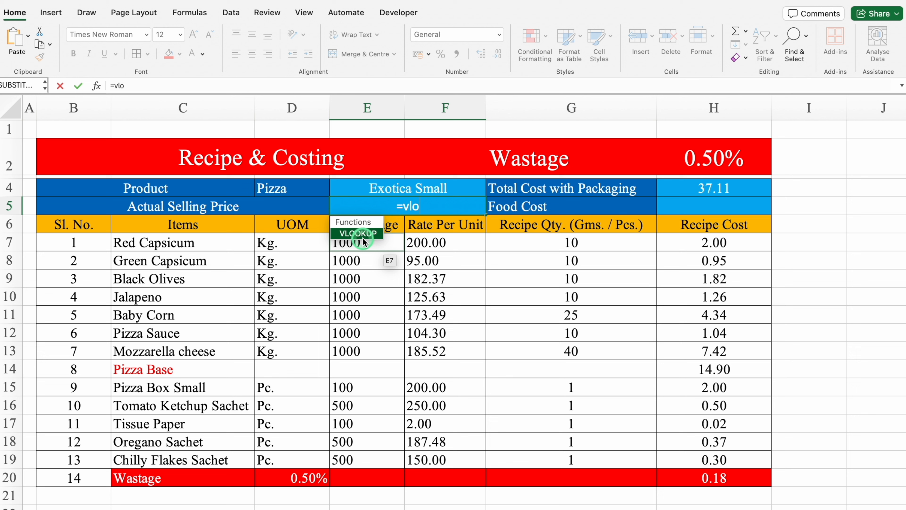
double_click(361, 236)
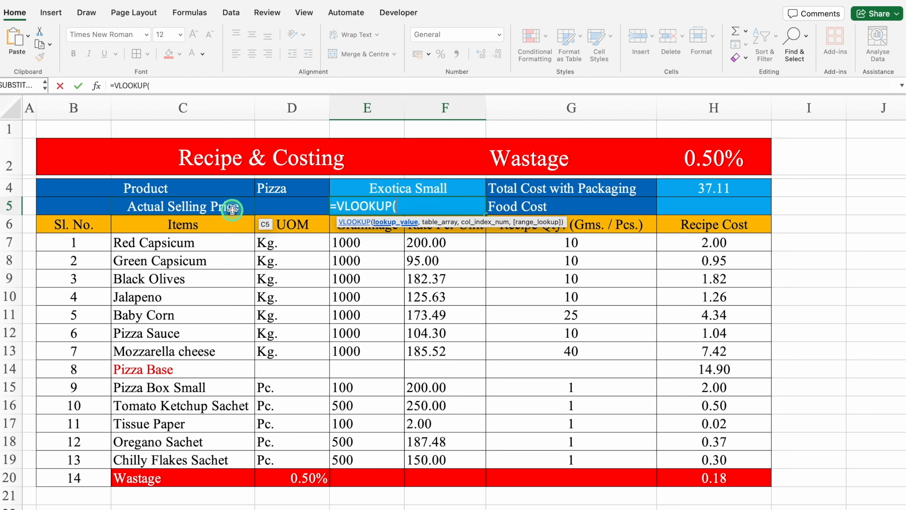
click(411, 188)
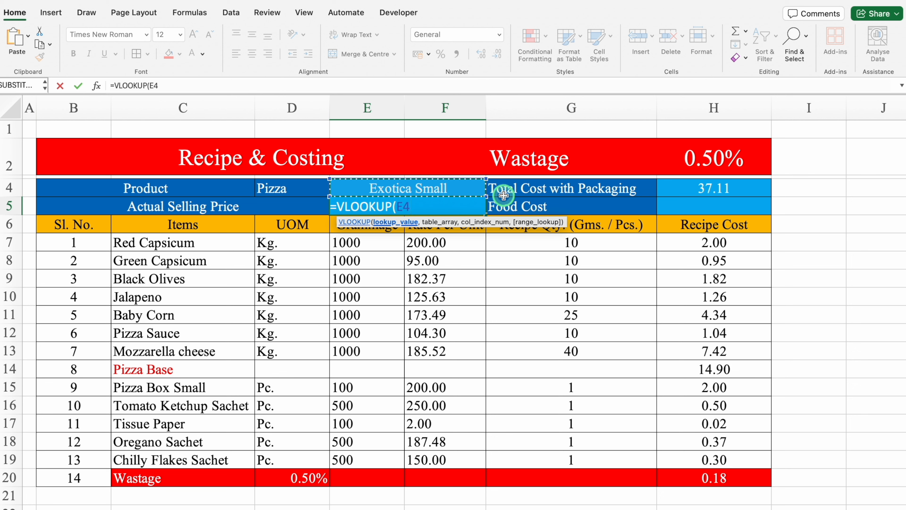
text(,)
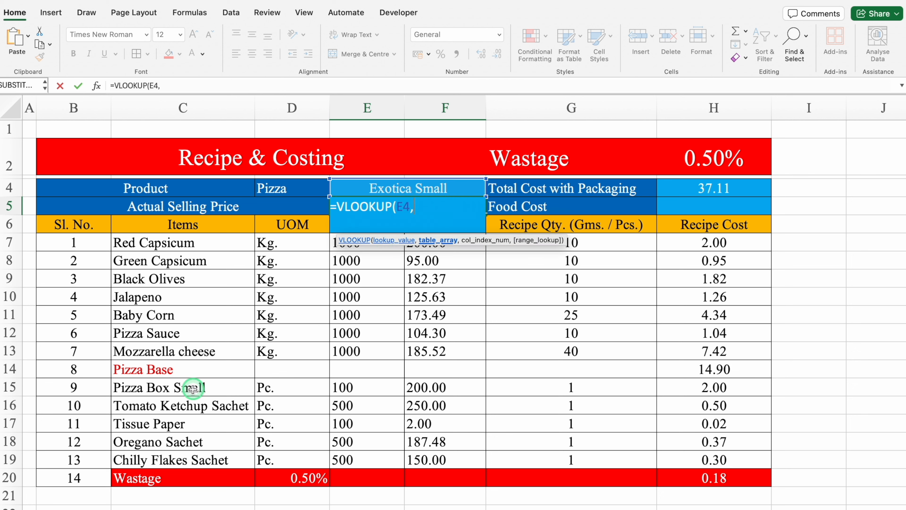
click(87, 506)
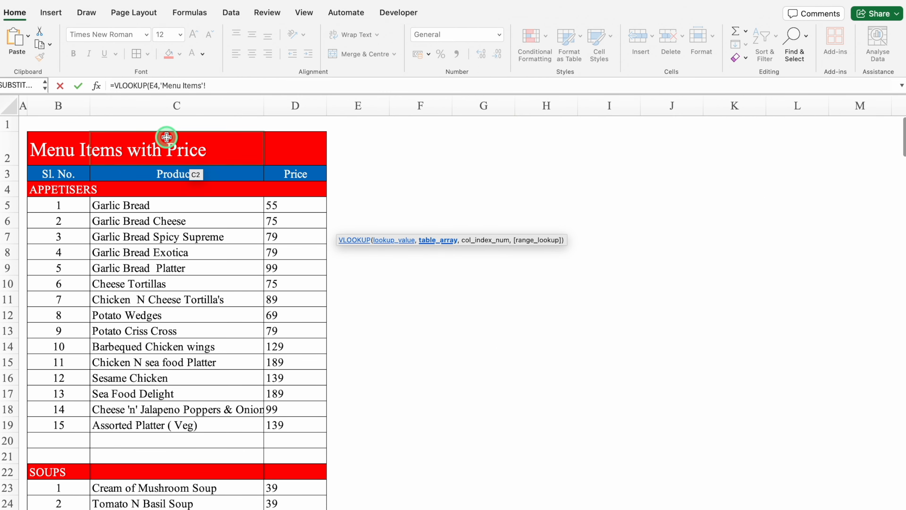
click(142, 104)
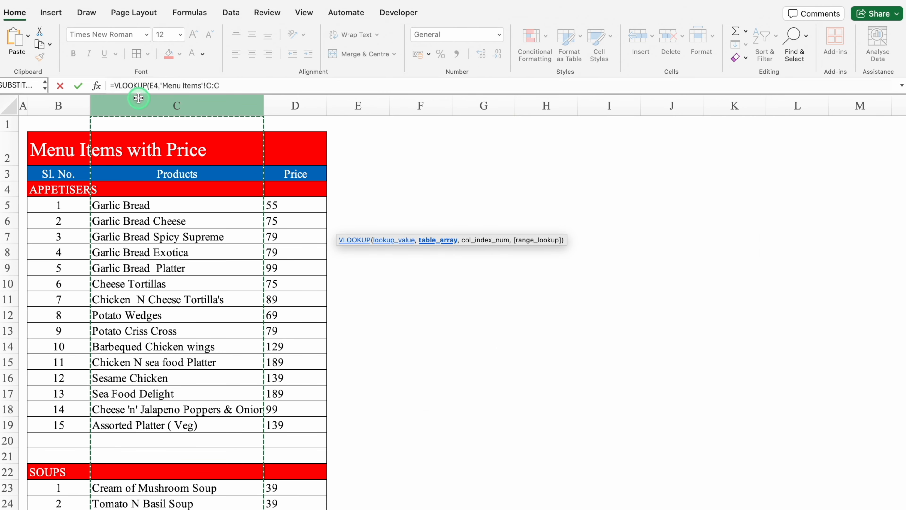
drag(139, 98, 286, 98)
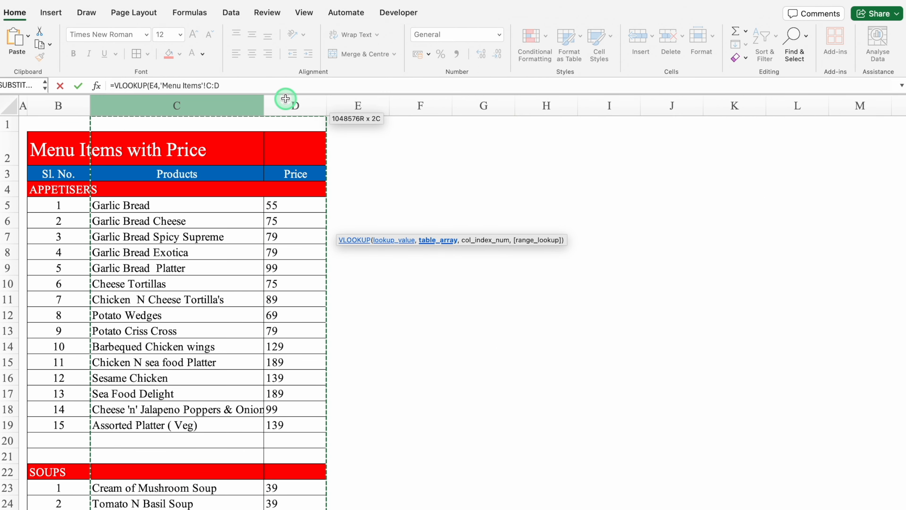
key(F4)
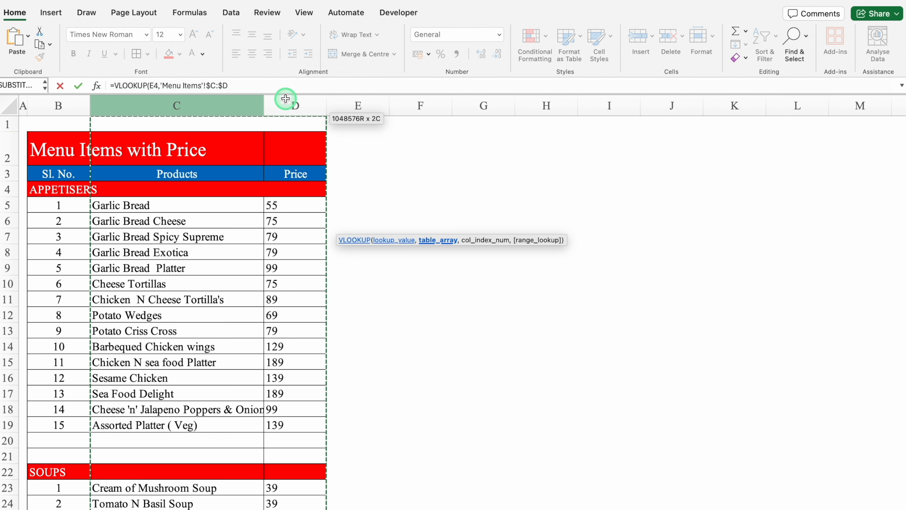
text(,)
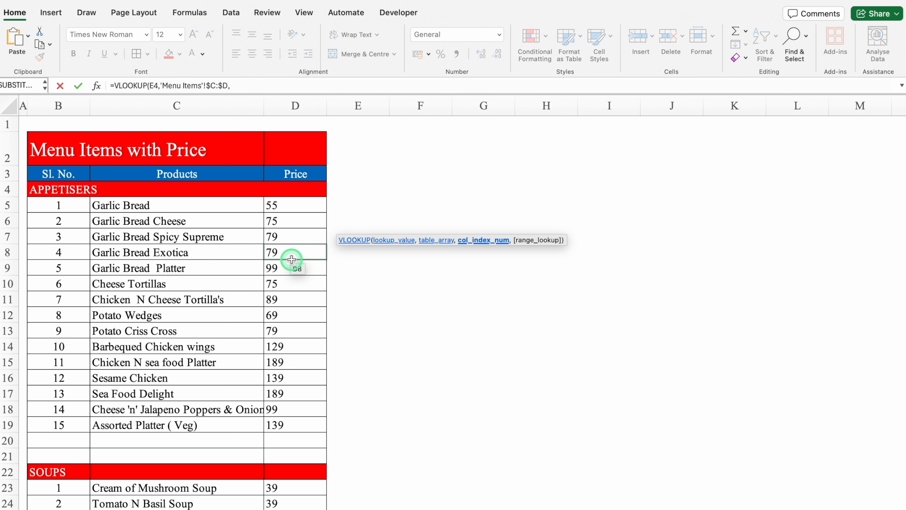
text(2)
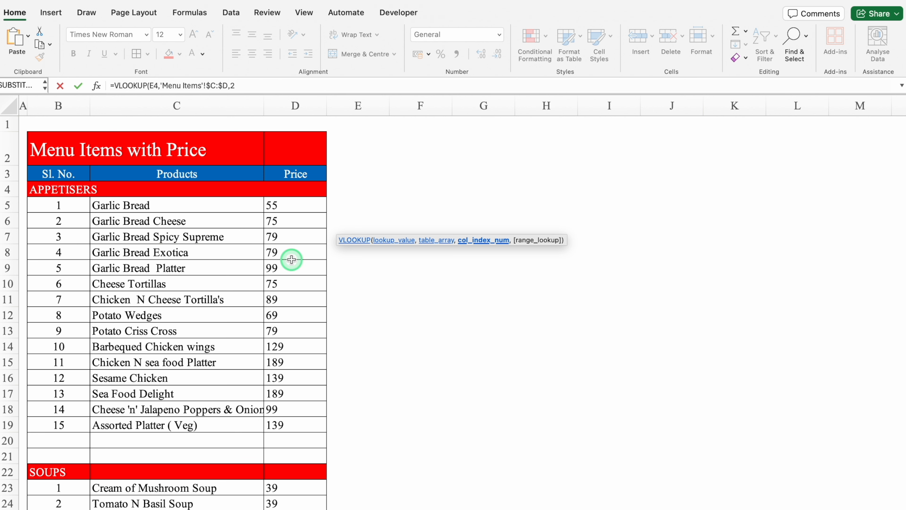
text(,0))
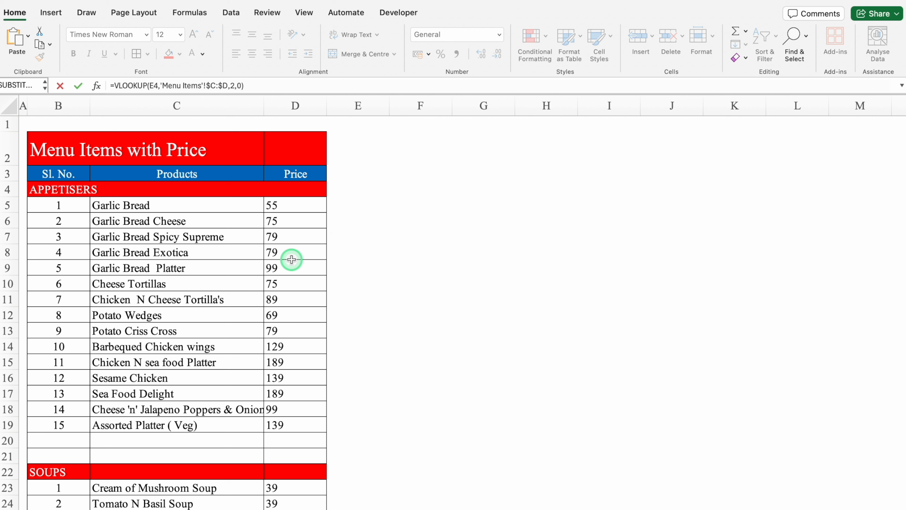
Step: Wrap the E5 lookup in IFERROR with a blank fallback and enter it: =IFERROR(VLOOKUP(E4,'Menu Items'!$C:$D,2,0),"")
click(114, 86)
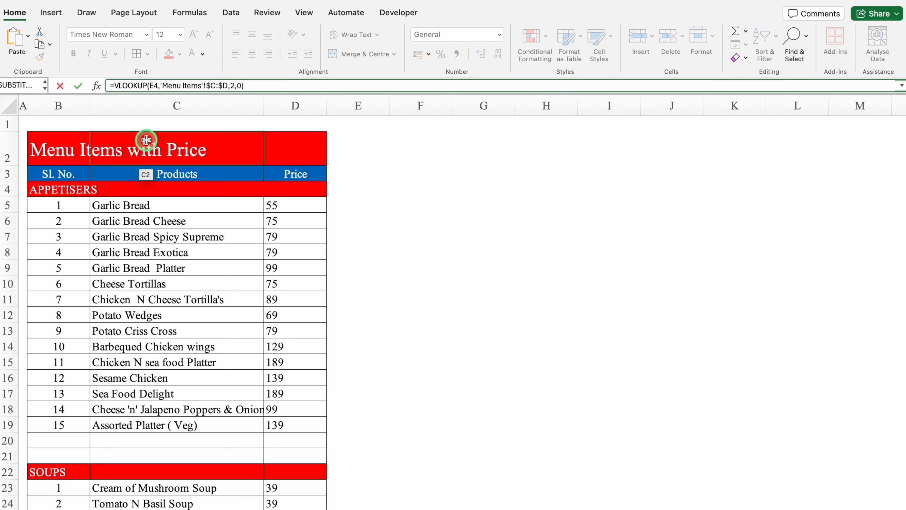
text(IFERROR()
click(332, 83)
text(,)
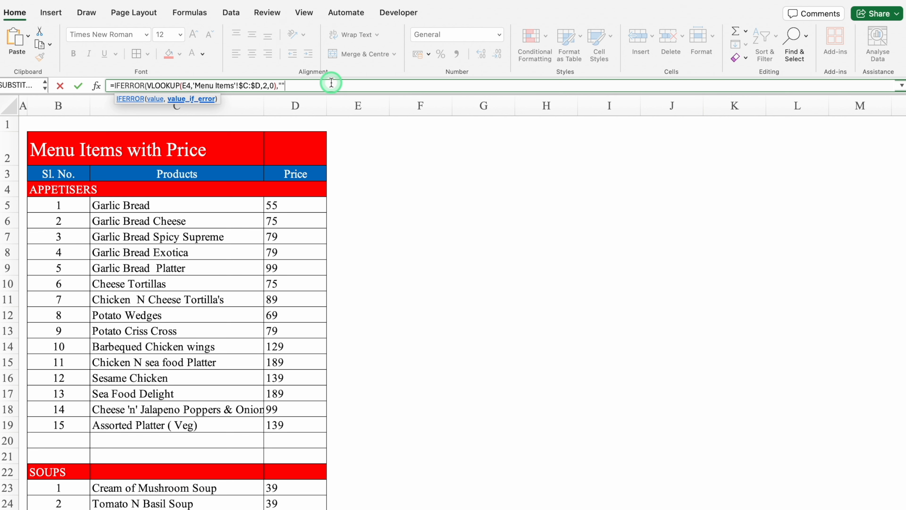
text(""))
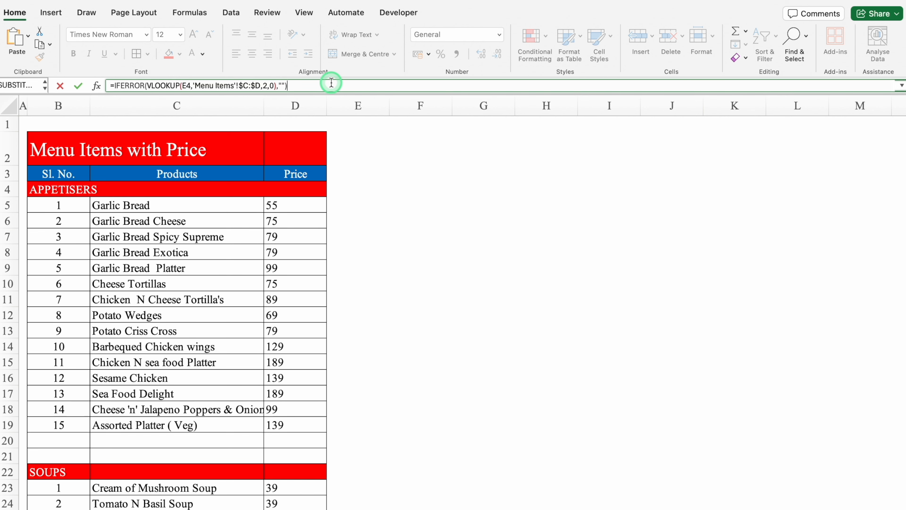
key(Return)
click(432, 204)
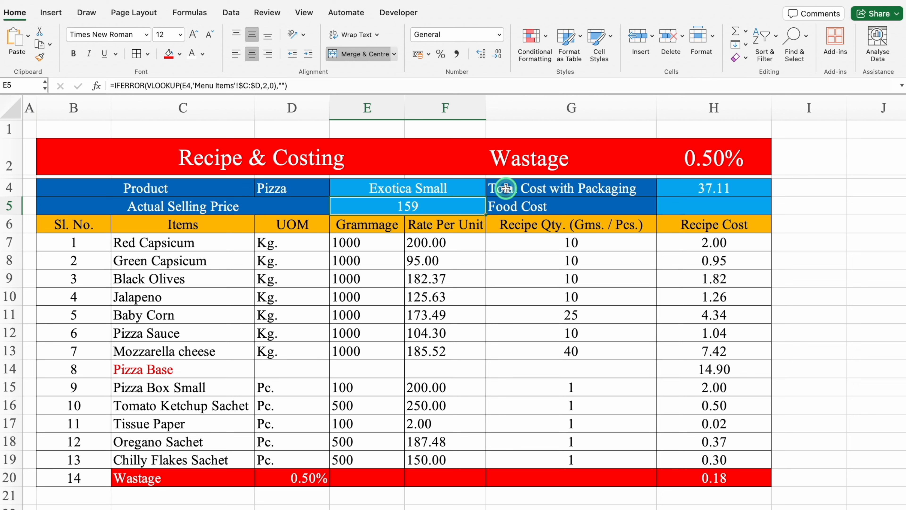
Step: Clear the product name in E4 and set the cell's data validation to allow a List
click(451, 187)
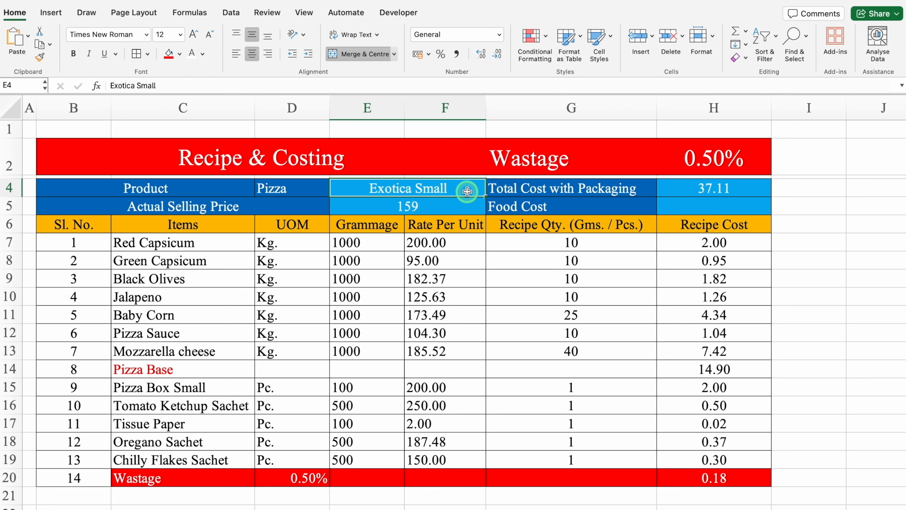
key(Delete)
click(231, 12)
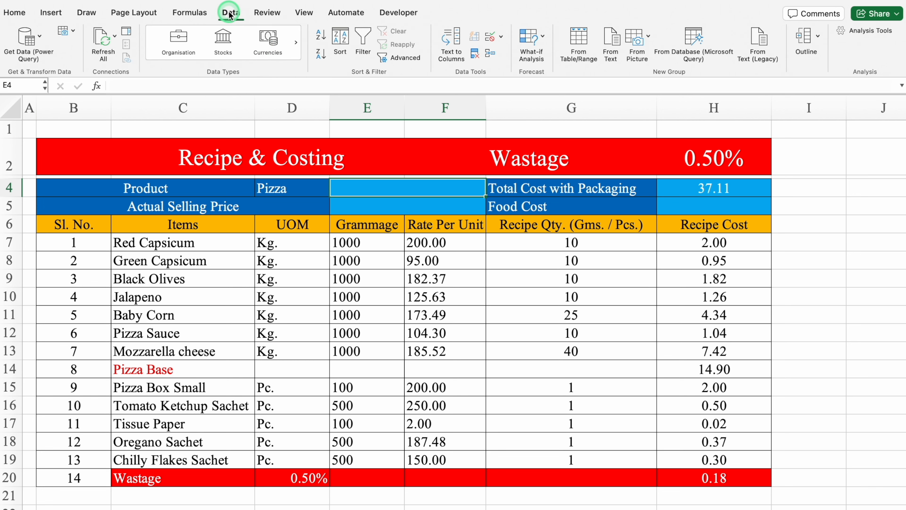
click(501, 36)
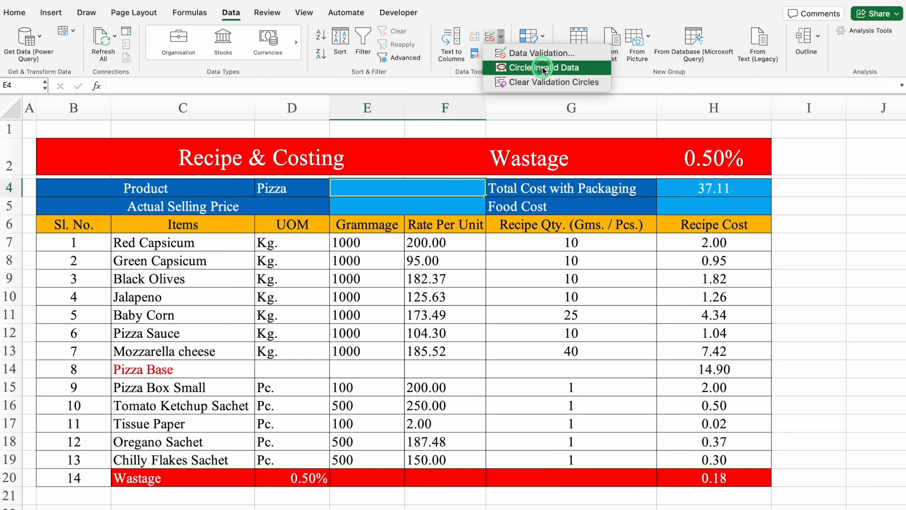
click(535, 53)
click(451, 142)
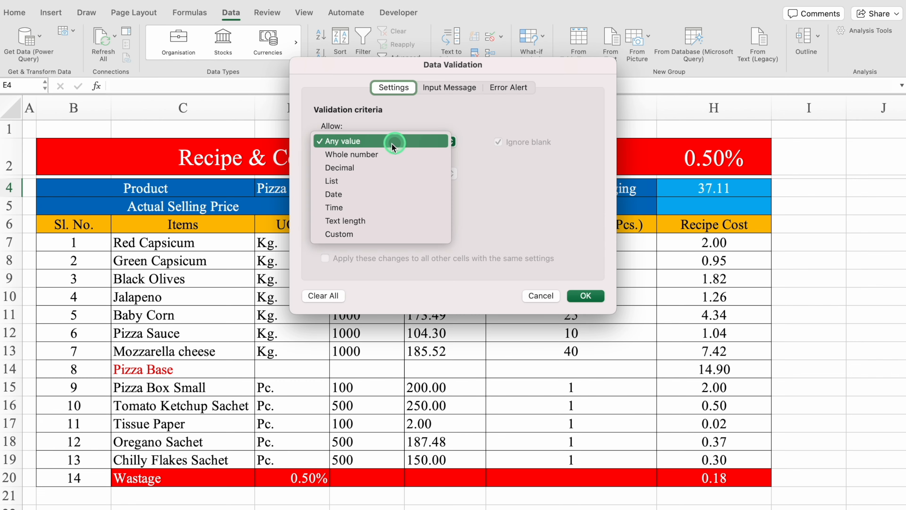
click(378, 178)
Step: Set the E4 list source to the Menu Items products, ='Menu Items'!$C$5:$C$188, and apply the validation
click(390, 213)
click(385, 206)
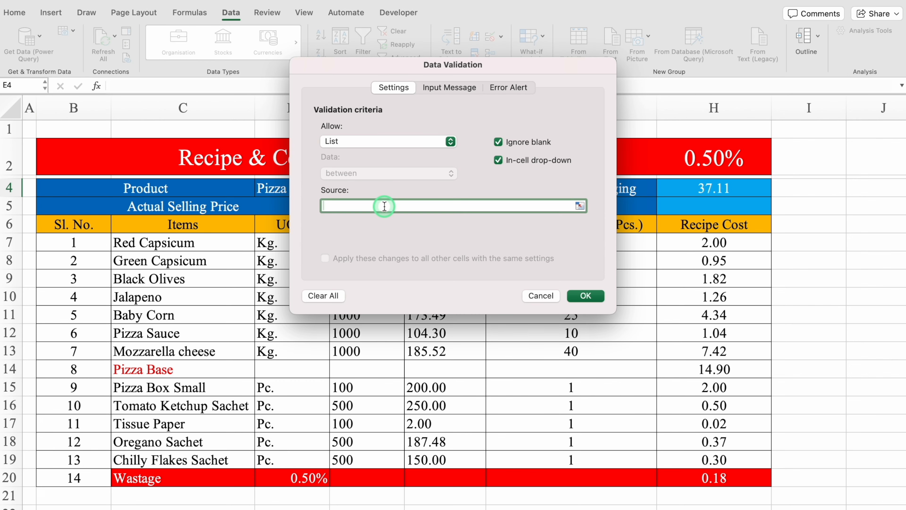
click(59, 509)
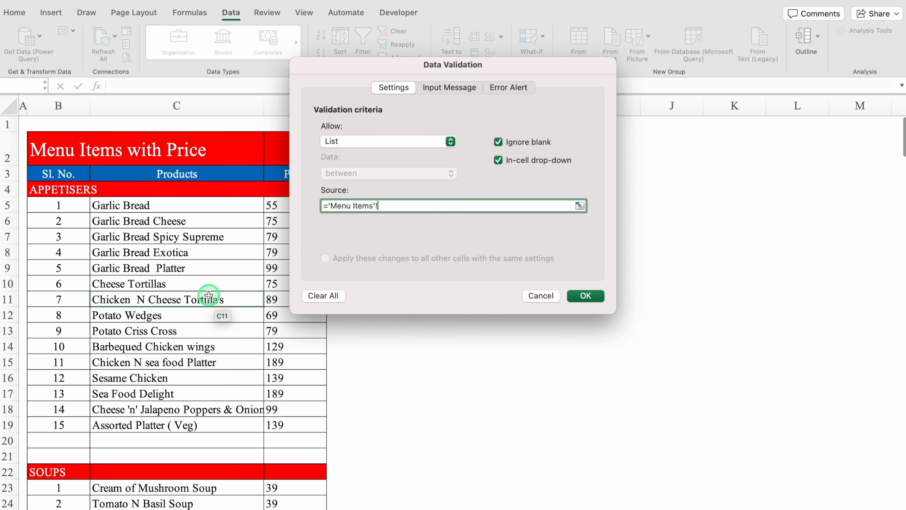
drag(349, 72, 467, 72)
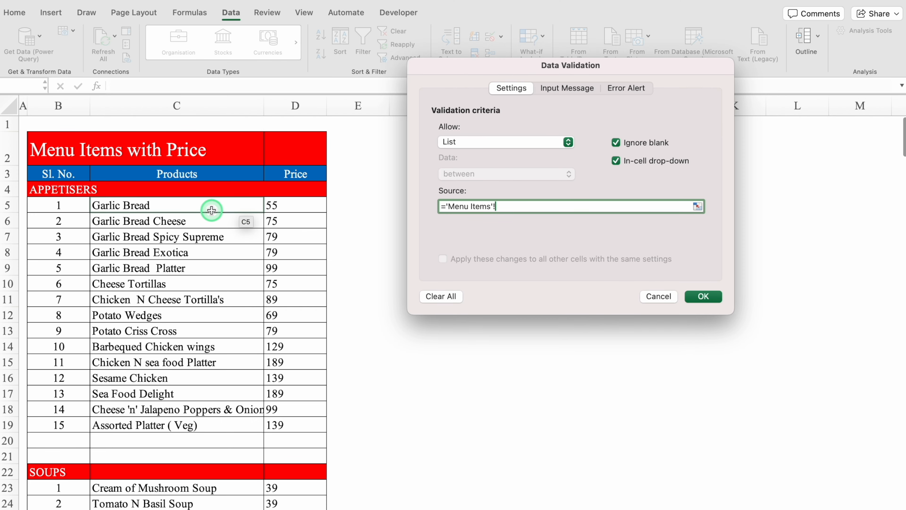
drag(210, 209, 250, 507)
click(702, 296)
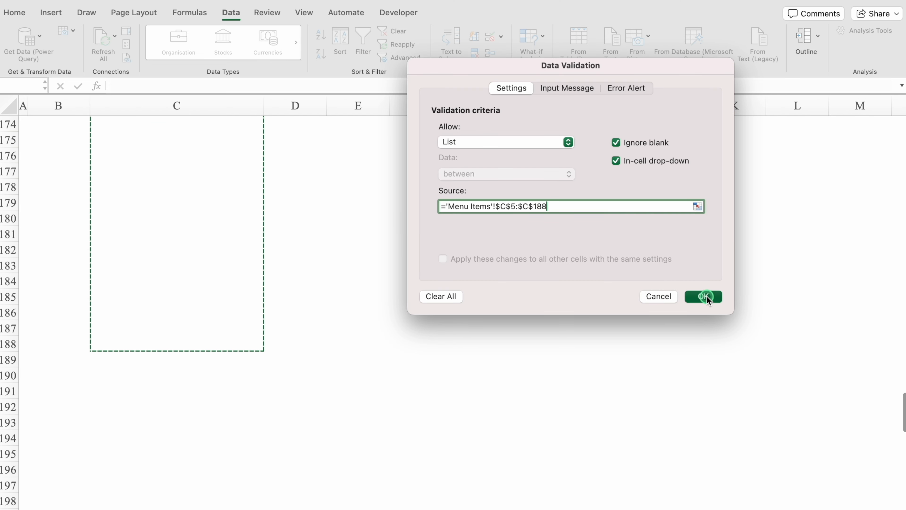
Step: Test the E4 product list with Garlic Bread and set the product to Exotica Small
click(491, 191)
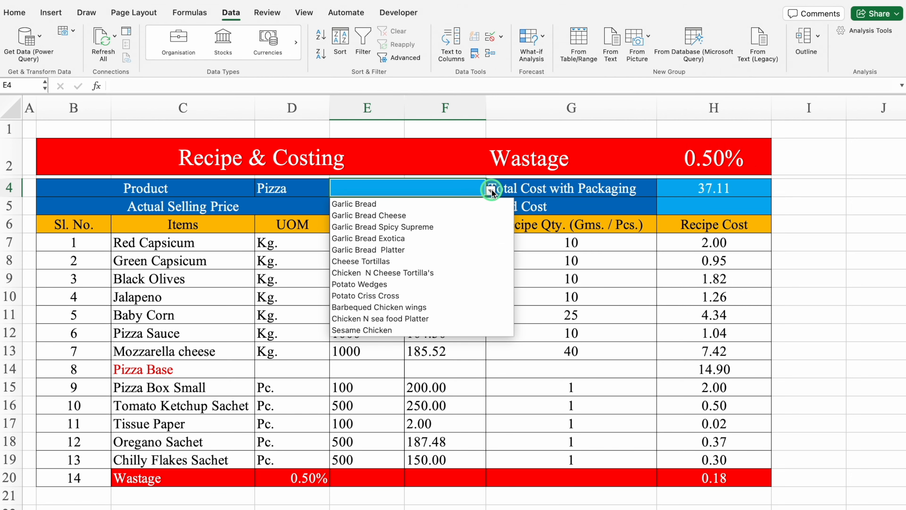
click(442, 204)
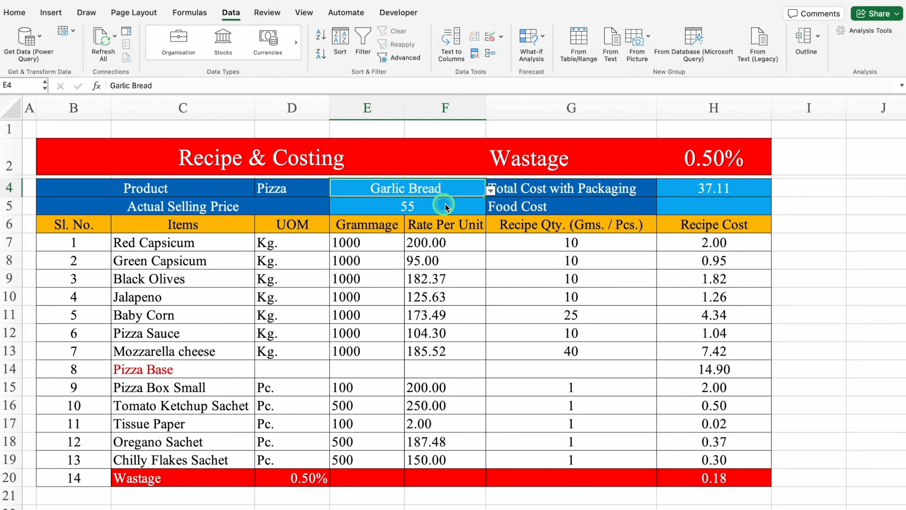
click(491, 191)
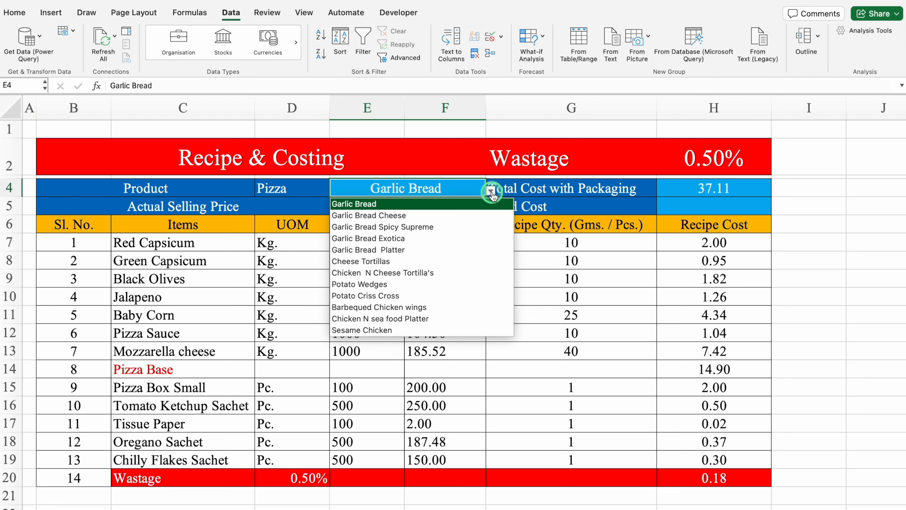
text(e)
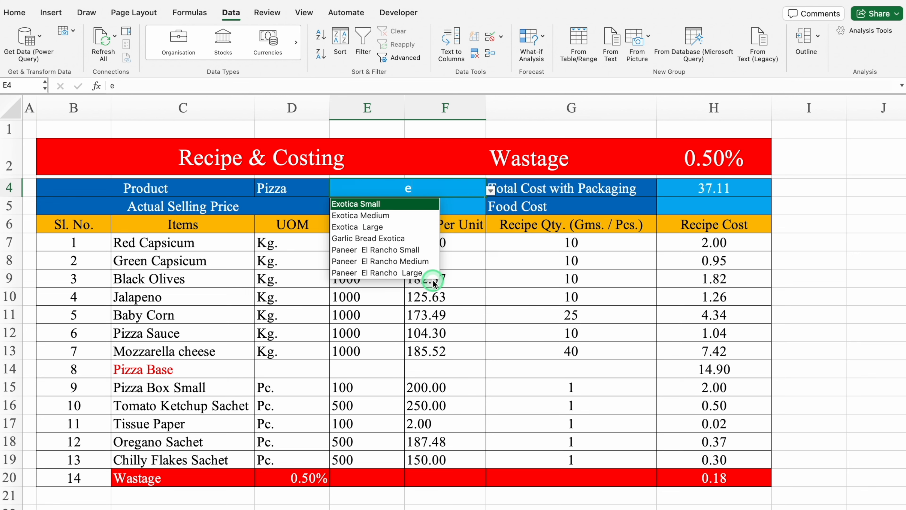
click(409, 210)
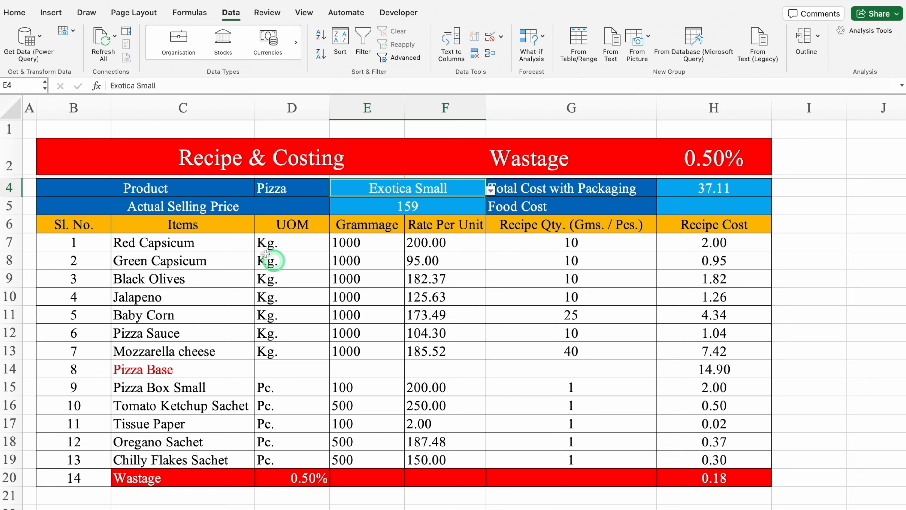
Step: Copy the costing block B4:H20, shrink row 21 to a thin spacer and paste the block at B22
drag(137, 188, 677, 475)
key(super+c)
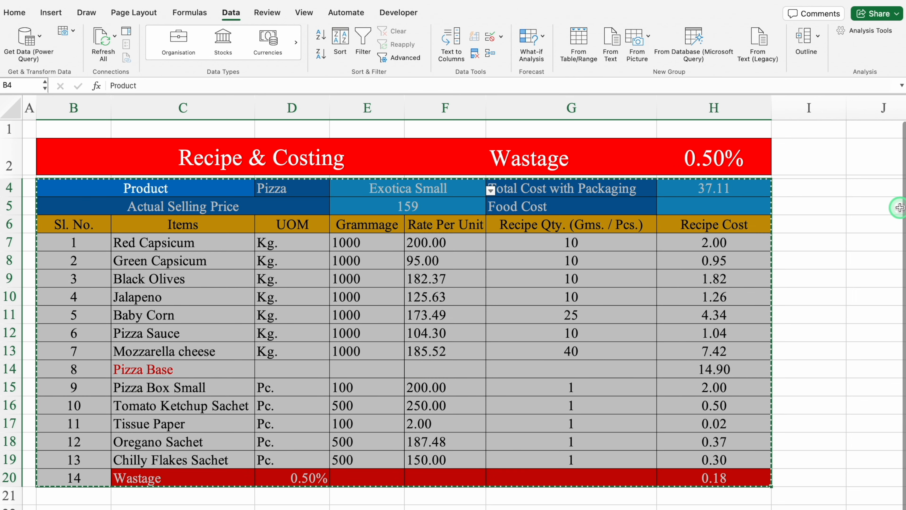
scroll(96, 500, down, 6)
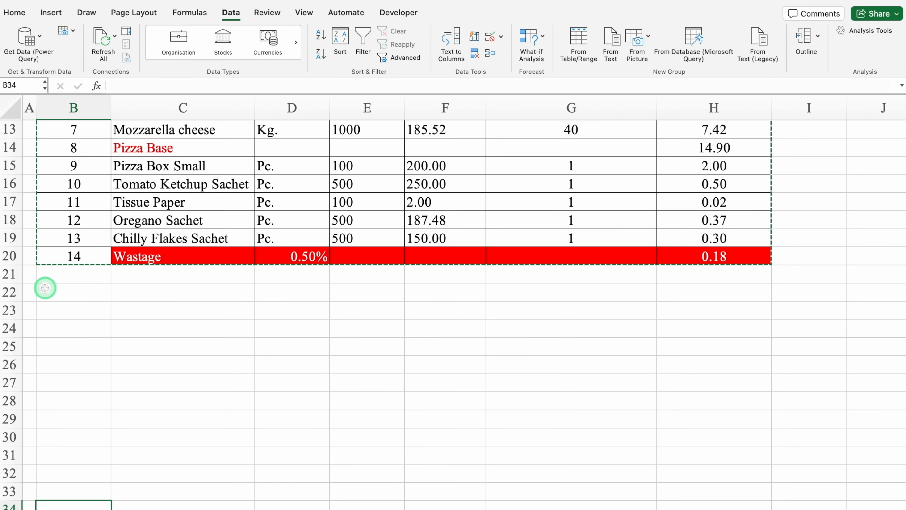
click(10, 275)
drag(13, 283, 15, 271)
click(66, 280)
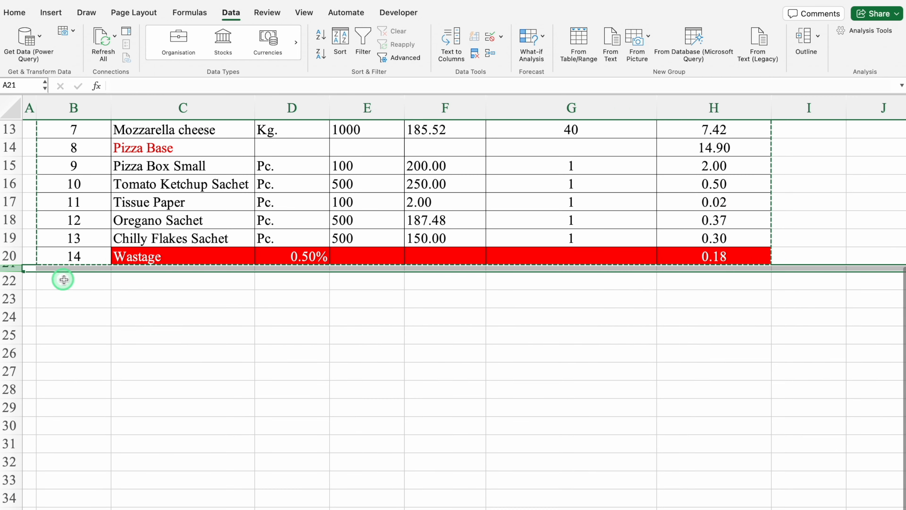
key(ctrl+v)
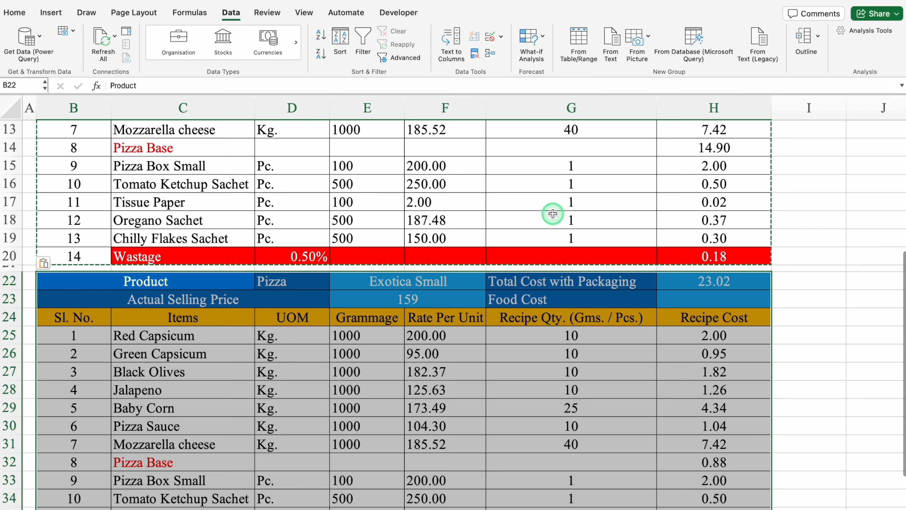
Step: Shrink row 39 to a thin spacer and paste another copy of the costing block at B40
scroll(903, 421, down, 2)
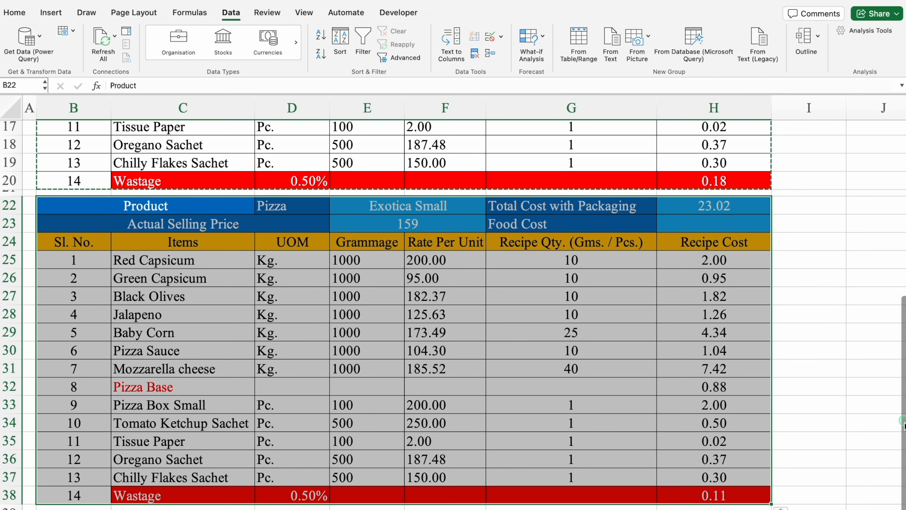
click(83, 478)
key(Down)
key(Down)
key(Down)
key(Down)
key(Down)
key(Down)
key(Down)
key(Down)
key(Down)
key(Down)
key(Down)
drag(14, 356, 12, 340)
click(87, 352)
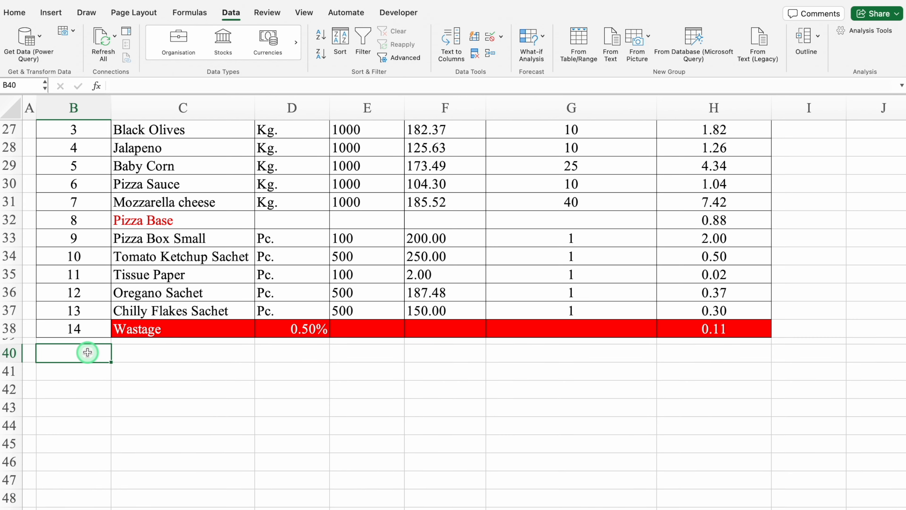
key(ctrl+v)
drag(905, 359, 905, 309)
key(Escape)
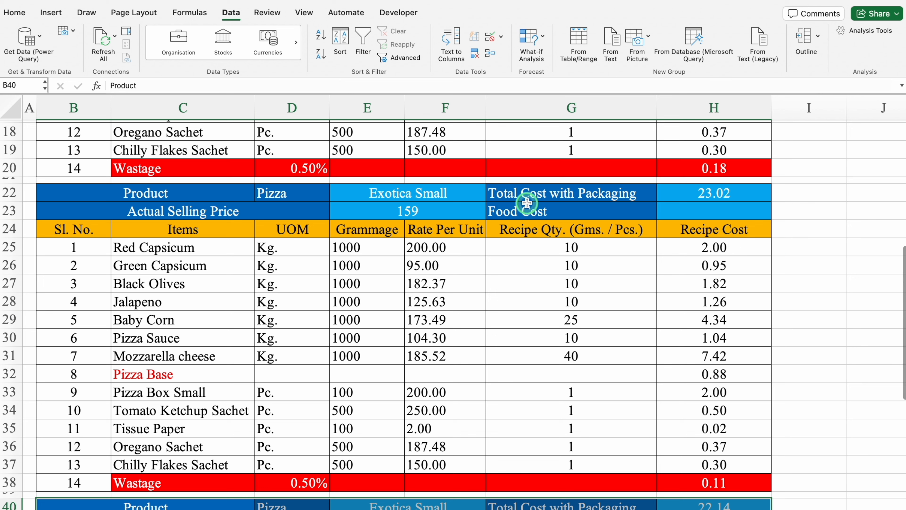
Step: Set the second block's product in E22 to Exotica Medium and check its selling price lookup in E23
click(428, 192)
click(491, 194)
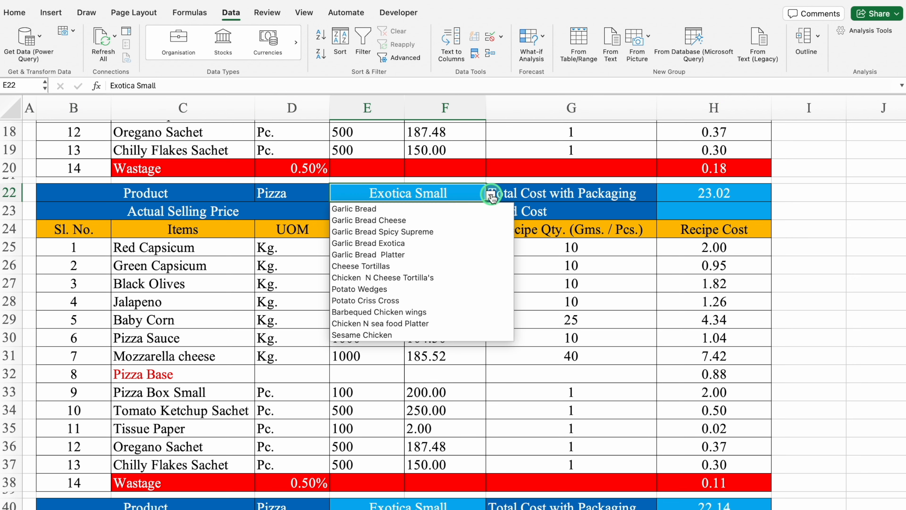
text(e)
click(424, 220)
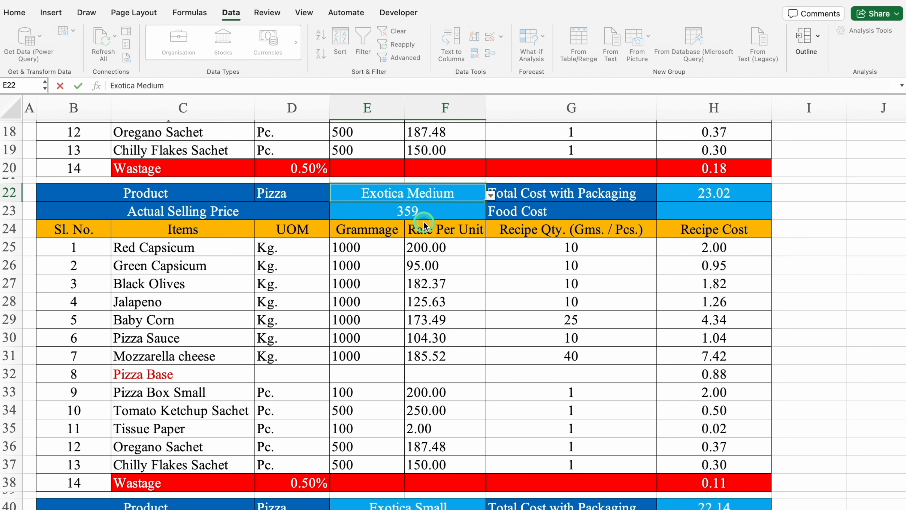
click(439, 214)
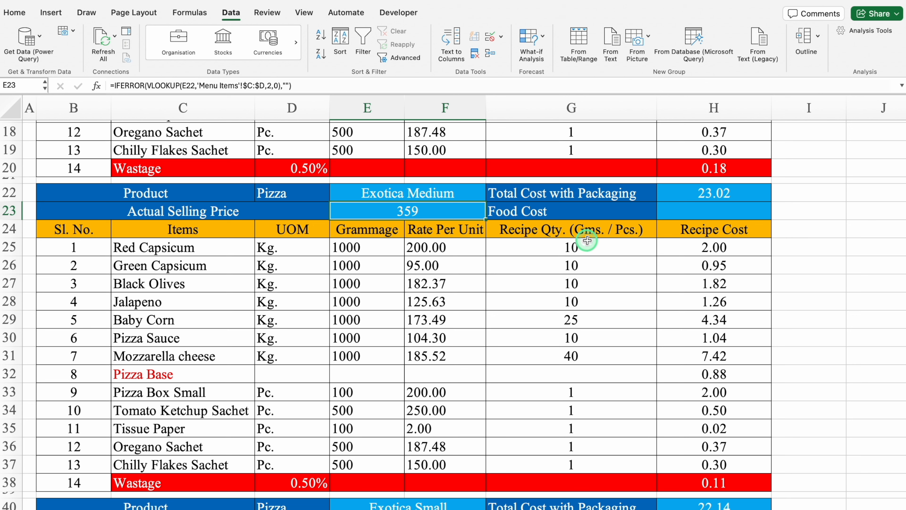
Step: Clear the second block's recipe quantities in G25:G37 and the Pizza Base cost reference in H32
drag(590, 245, 587, 462)
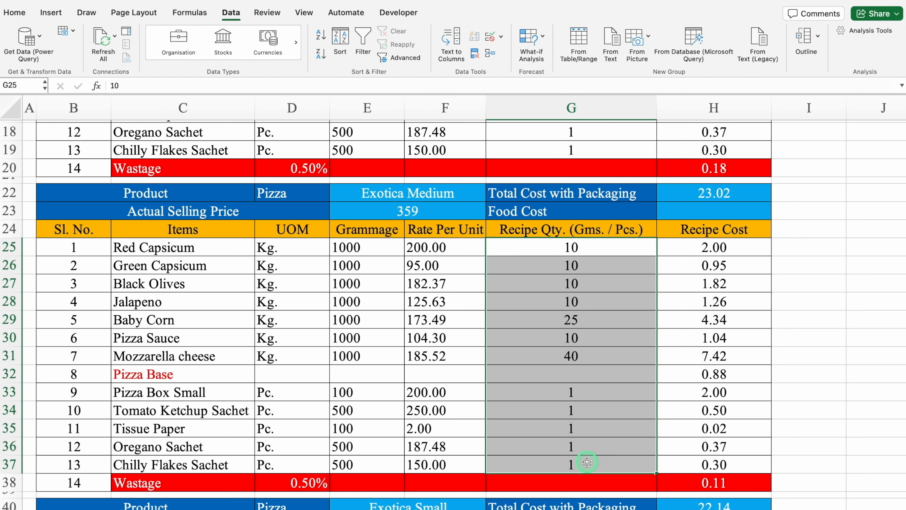
key(Delete)
click(698, 374)
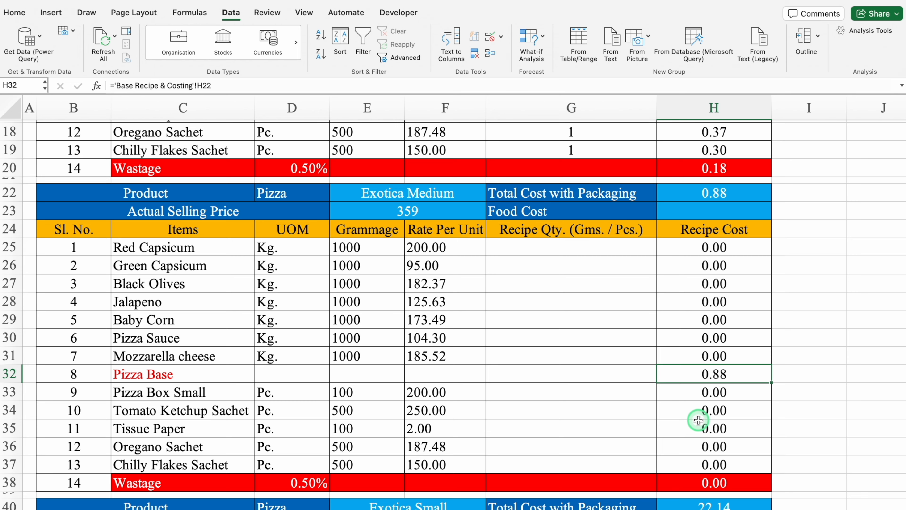
key(Delete)
Step: Set the third block's product in E40 to Exotica Large
scroll(699, 418, down, 5)
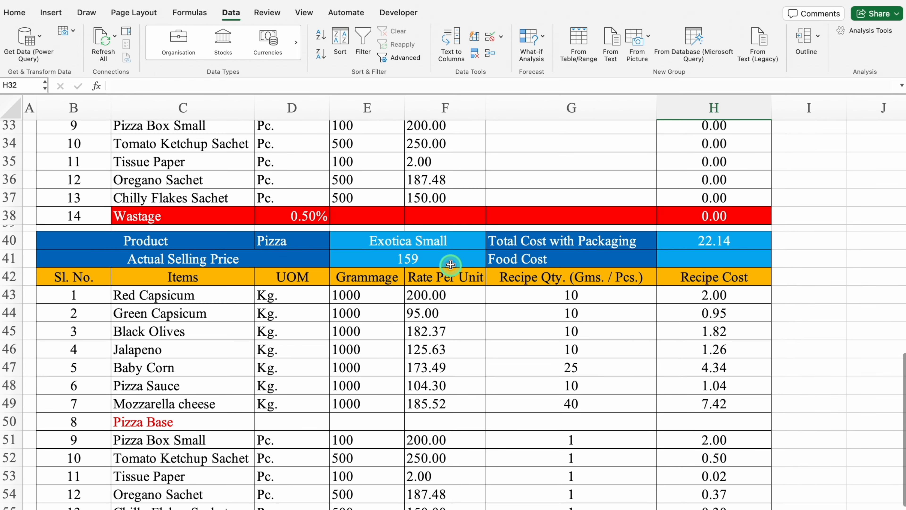
click(435, 245)
click(491, 243)
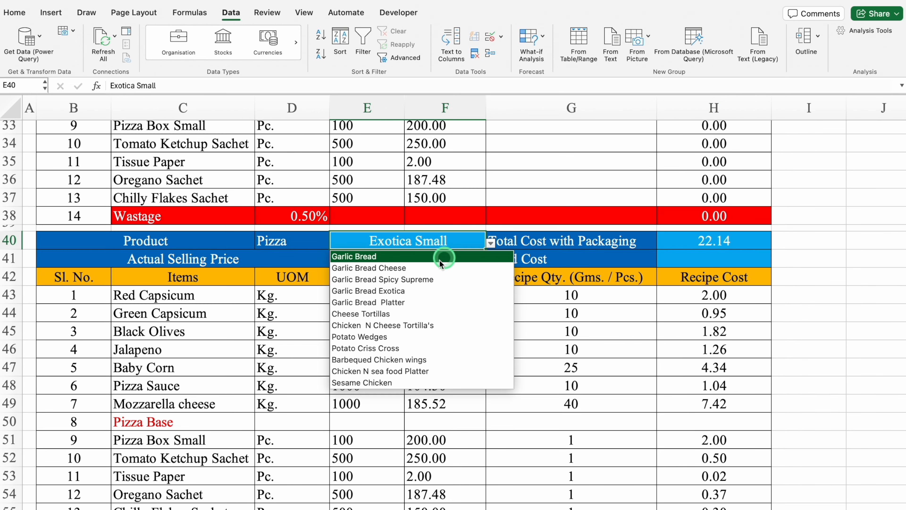
scroll(422, 282, up, 3)
click(415, 278)
Step: Clear the third block's recipe quantities in G43:G55
drag(526, 294, 572, 470)
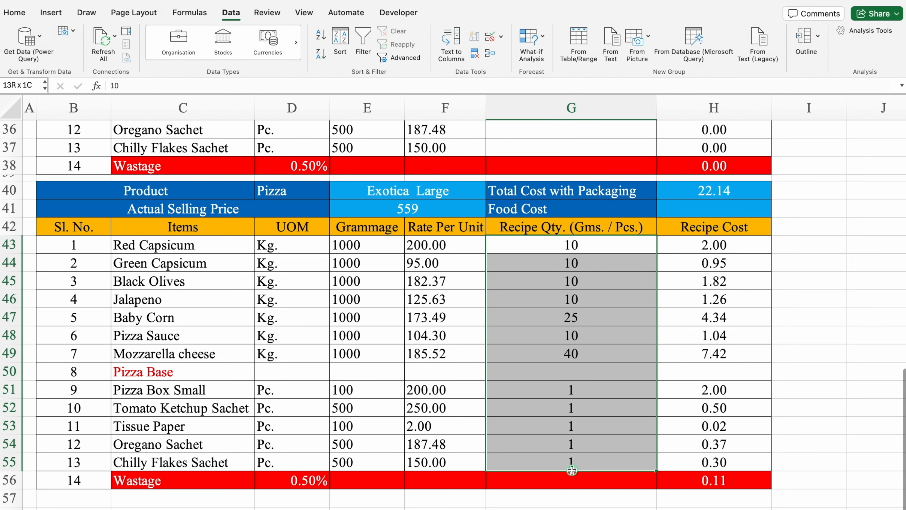
key(Delete)
click(805, 333)
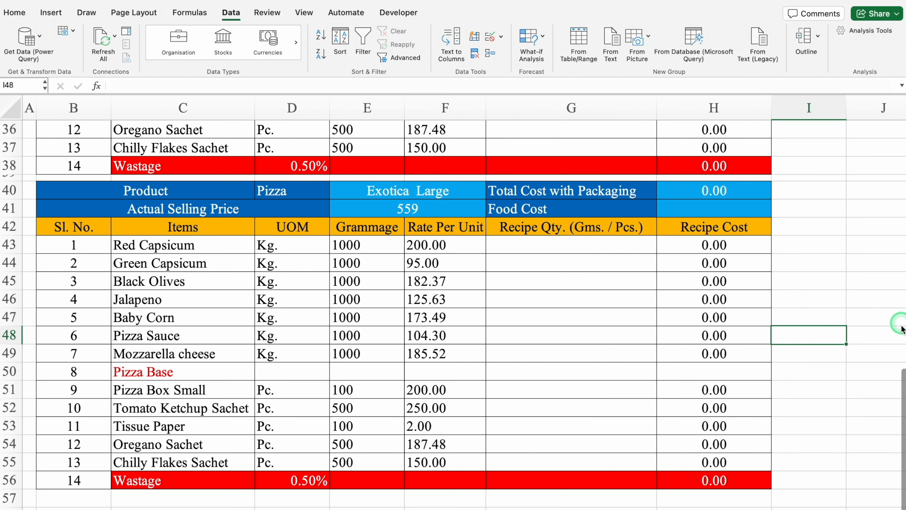
Step: Enter a recipe quantity of 20 for Red Capsicum, Green Capsicum, Black Olives and Jalapeno in G25:G28 of the Exotica Medium block
drag(902, 414, 900, 307)
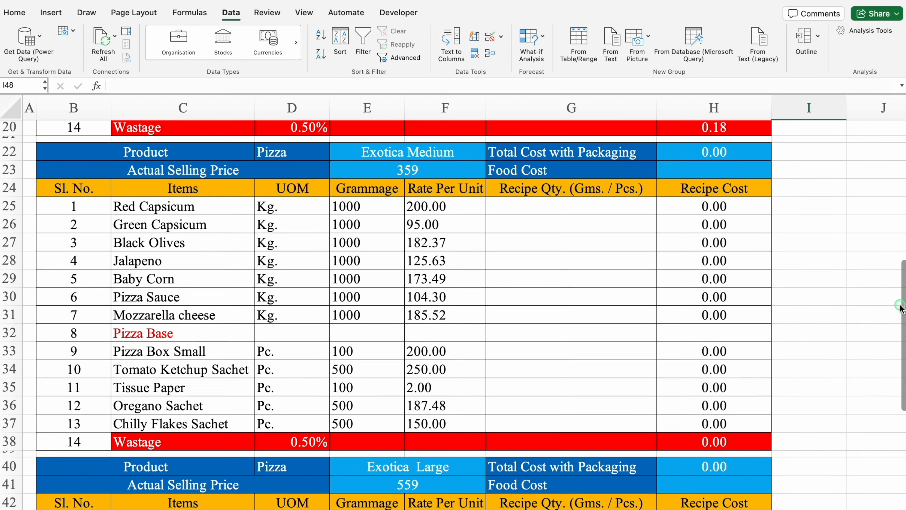
click(506, 209)
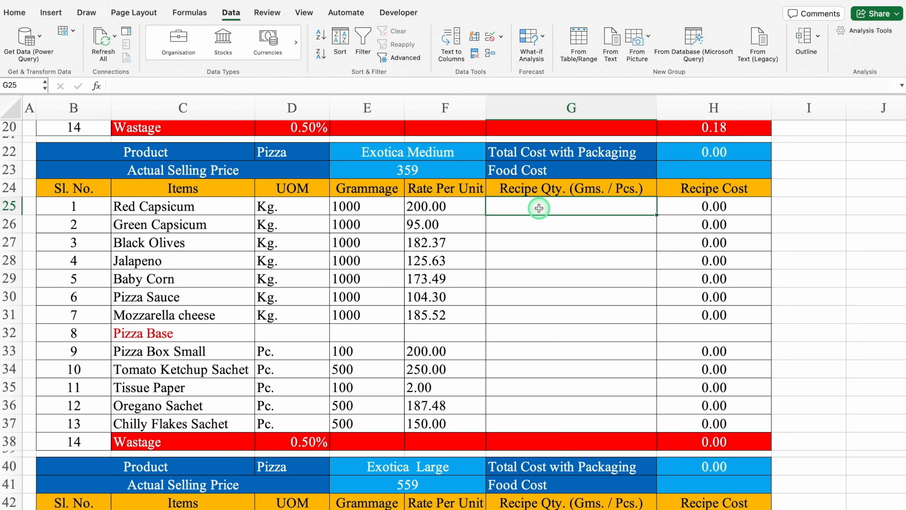
key(Return)
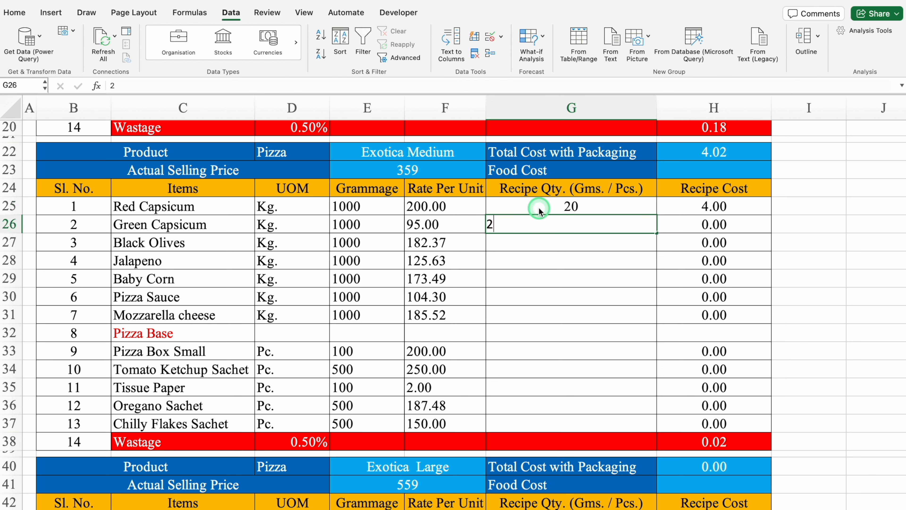
key(Return)
text(2)
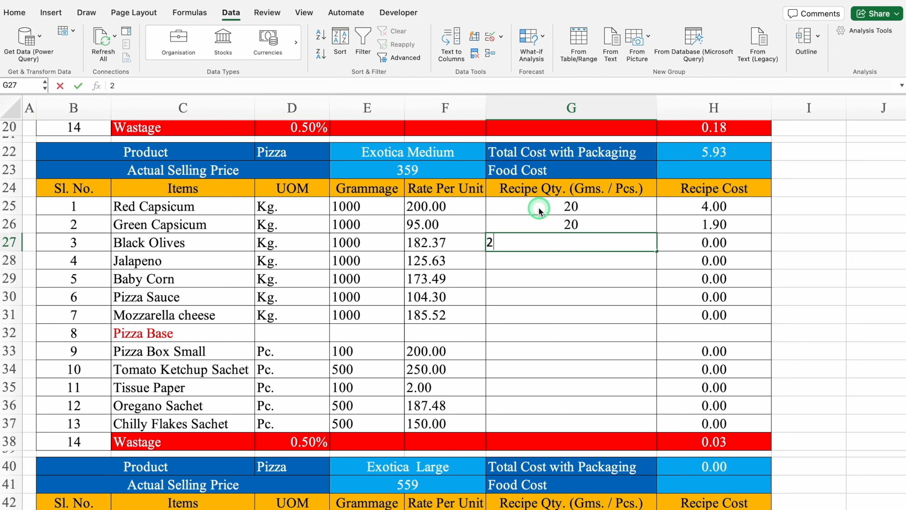
text(0)
key(Return)
text(2)
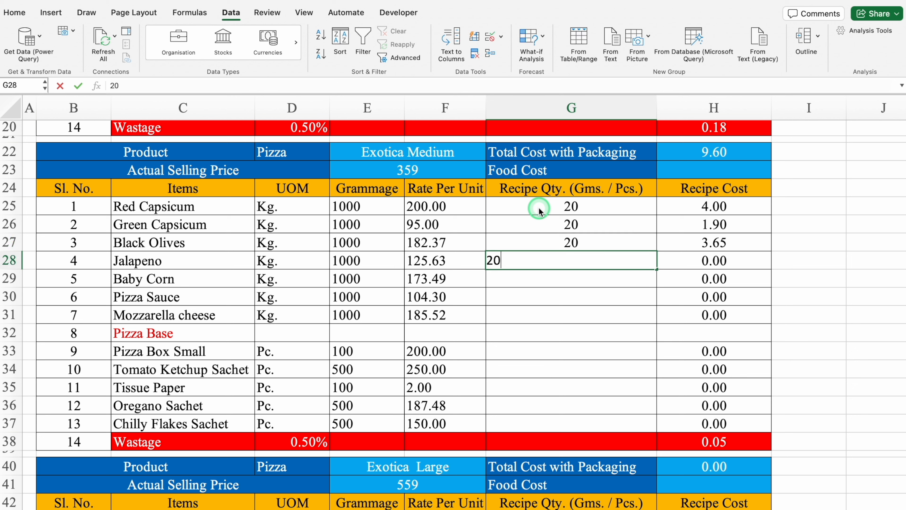
text(0)
key(Return)
Step: Enter the Exotica Medium quantities in G29:G31: 35 for Baby Corn, 20 for Pizza Sauce and 90 for Mozzarella cheese
text(35)
key(Return)
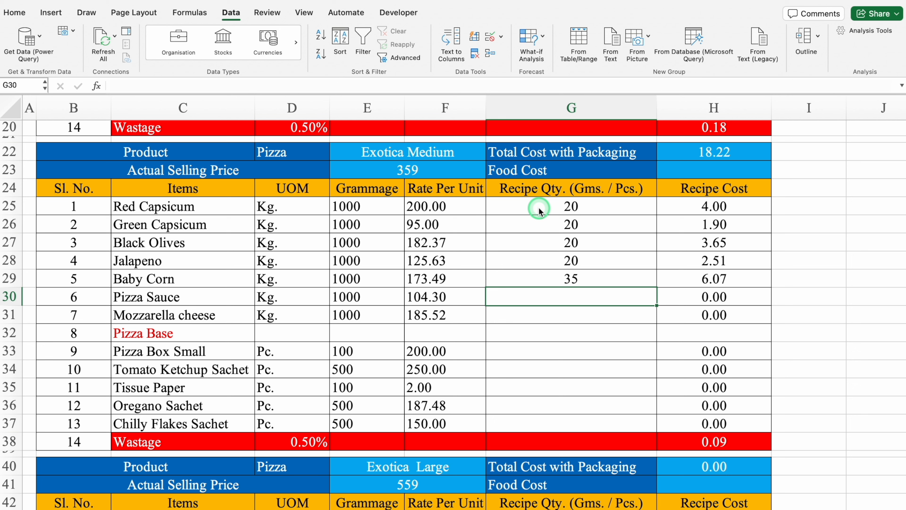
text(20)
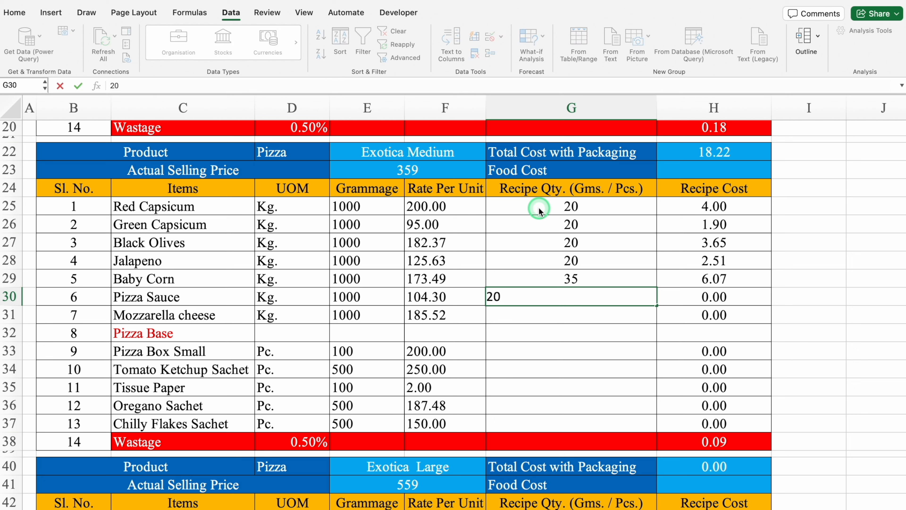
key(Return)
text(90)
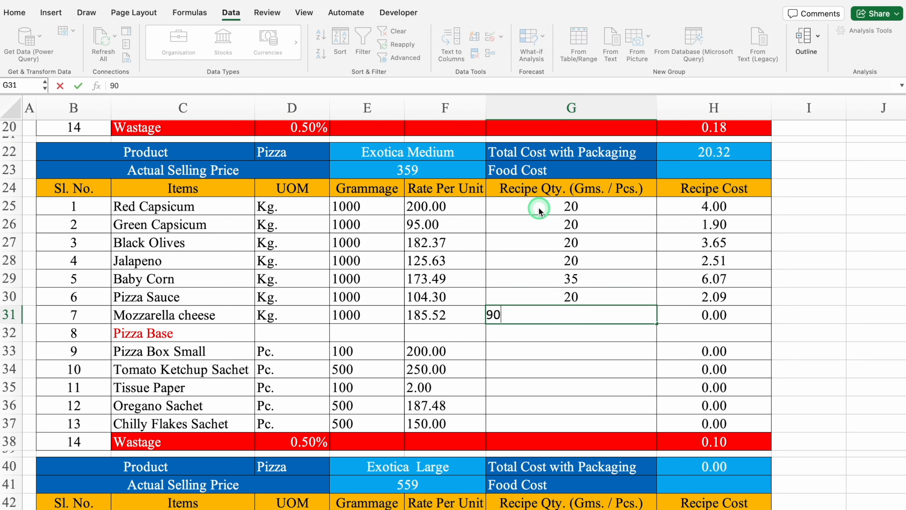
key(Return)
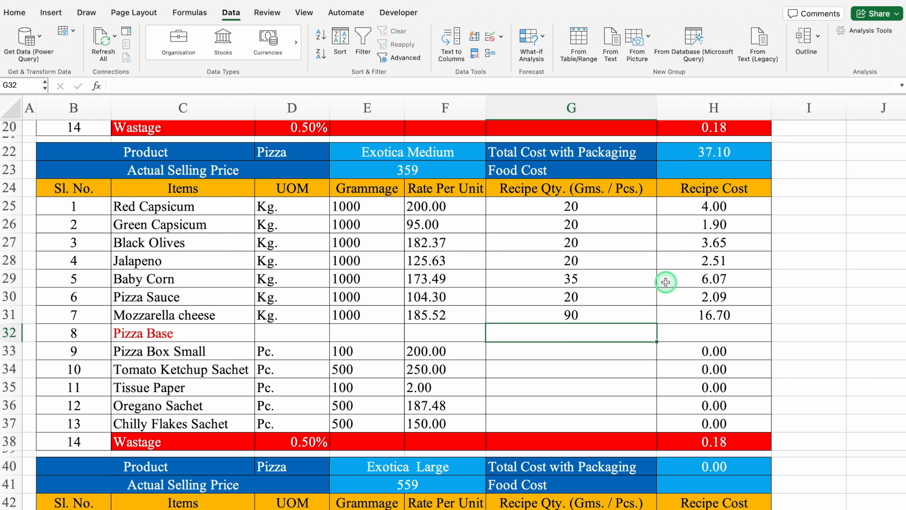
Step: Link the Exotica Medium Pizza Base cost in H32 to the Pizza Base - Medium total cost, H17 on the Base Recipe & Costing sheet
click(718, 332)
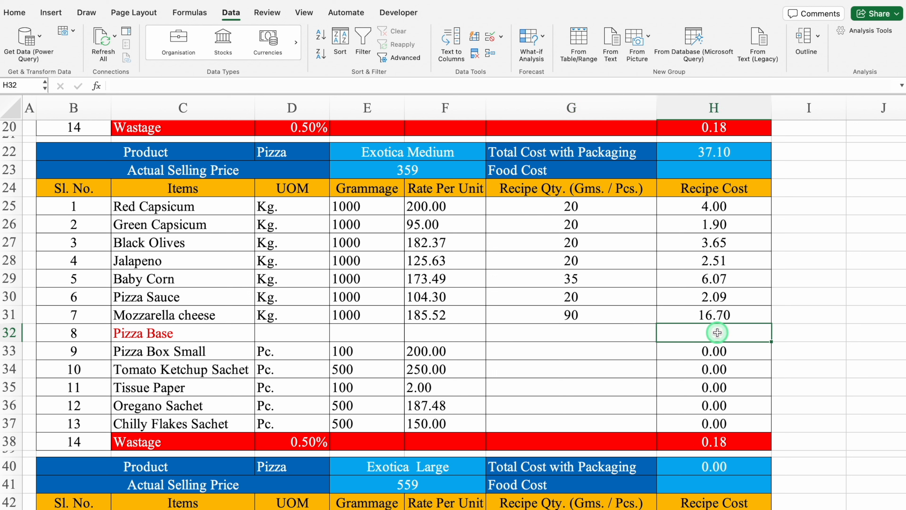
text(=)
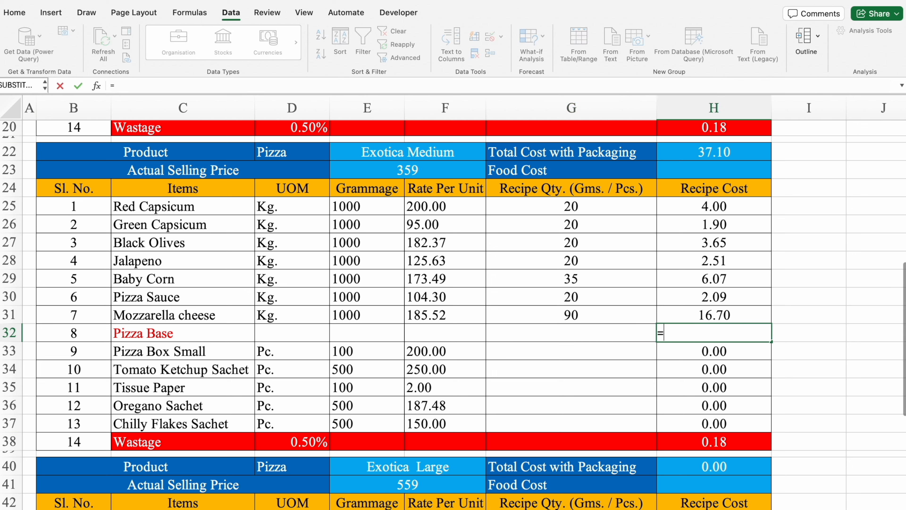
click(267, 508)
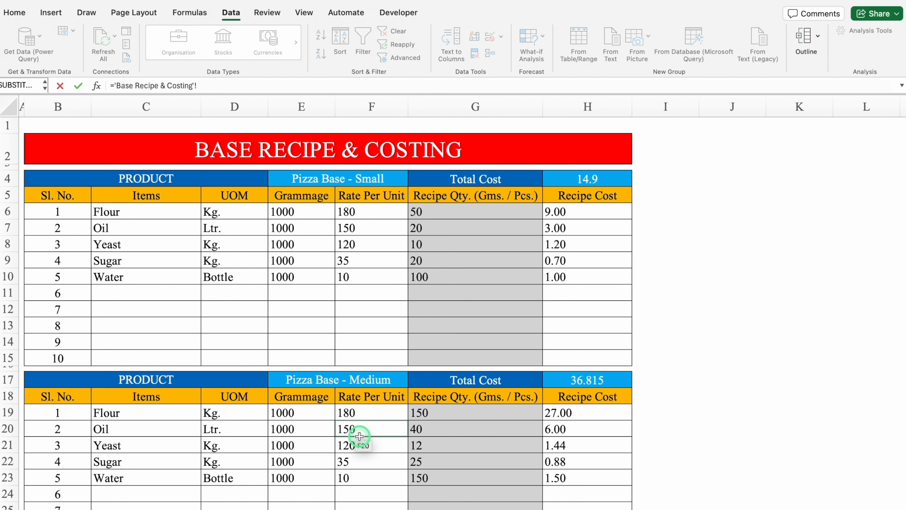
click(586, 378)
key(Return)
Step: Change the box item in C33 of the Exotica Medium block to Pizza Box Medium
click(575, 349)
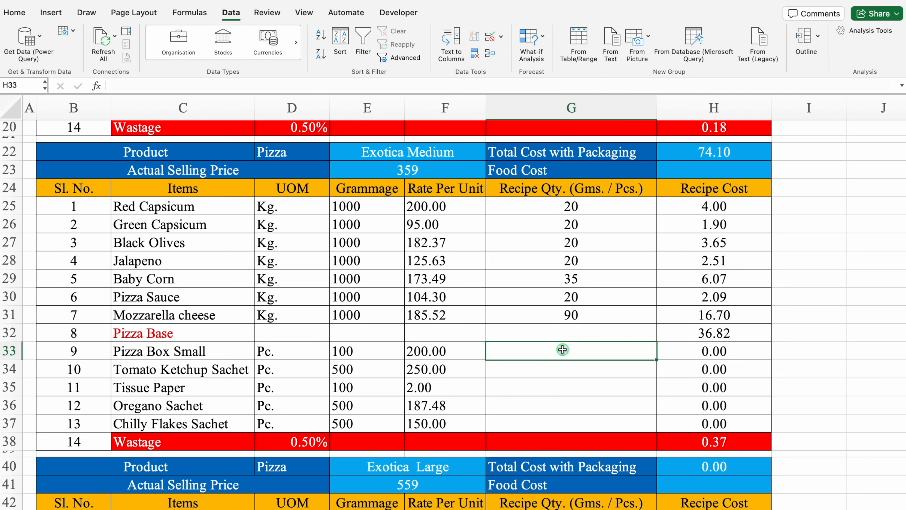
click(218, 350)
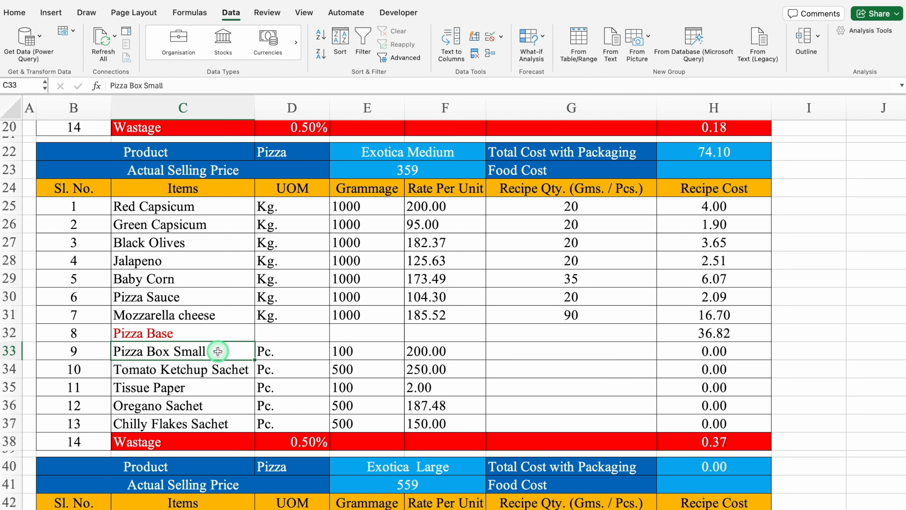
double_click(218, 351)
key(BackSpace)
key(BackSpace)
key(BackSpace)
key(BackSpace)
key(BackSpace)
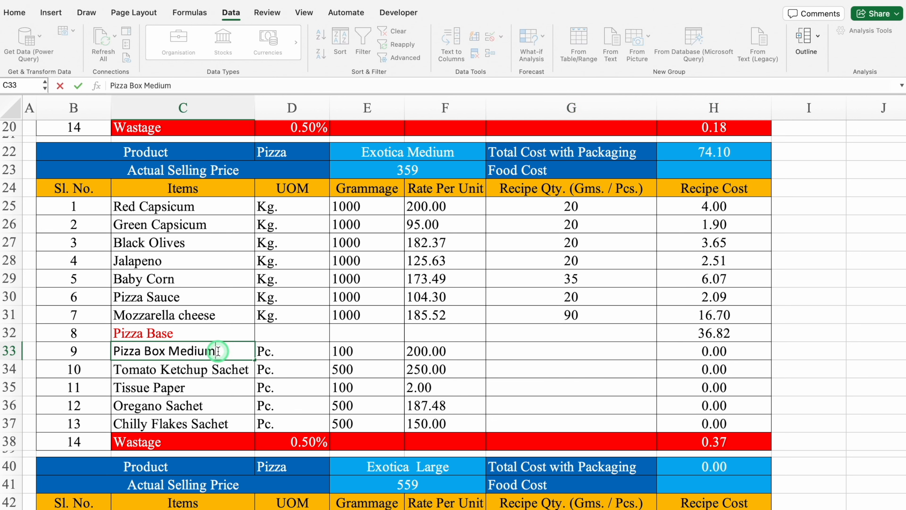
key(Return)
Step: Enter the Exotica Medium packaging quantities in G33:G37: 1 pizza box and 2 each of ketchup, tissue, oregano and chilly flakes
click(563, 349)
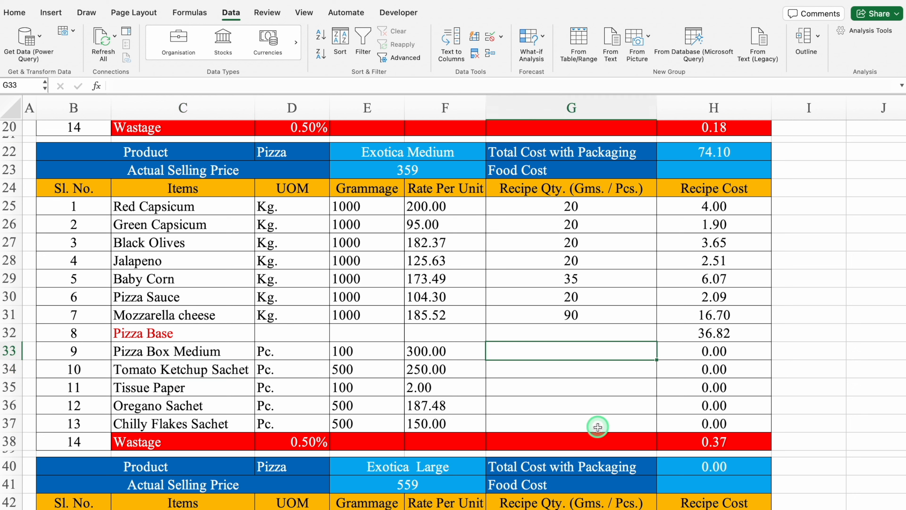
key(Return)
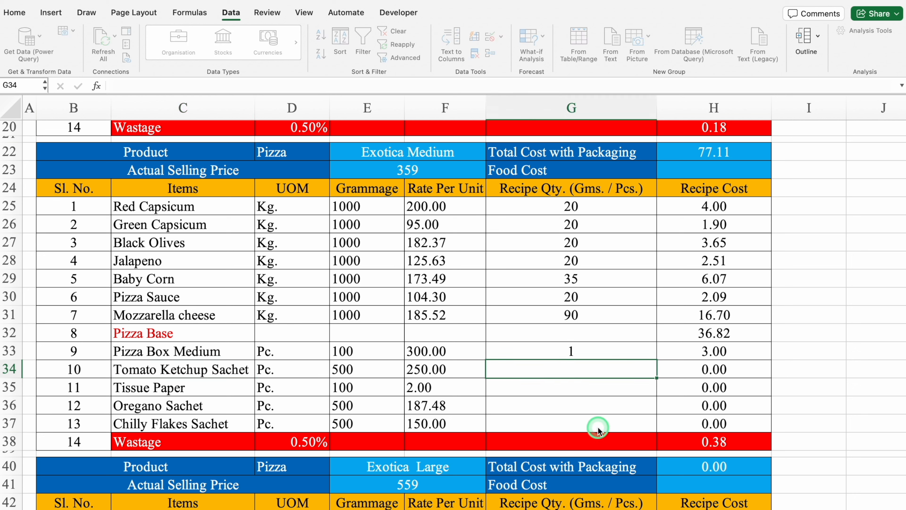
text(2)
key(Return)
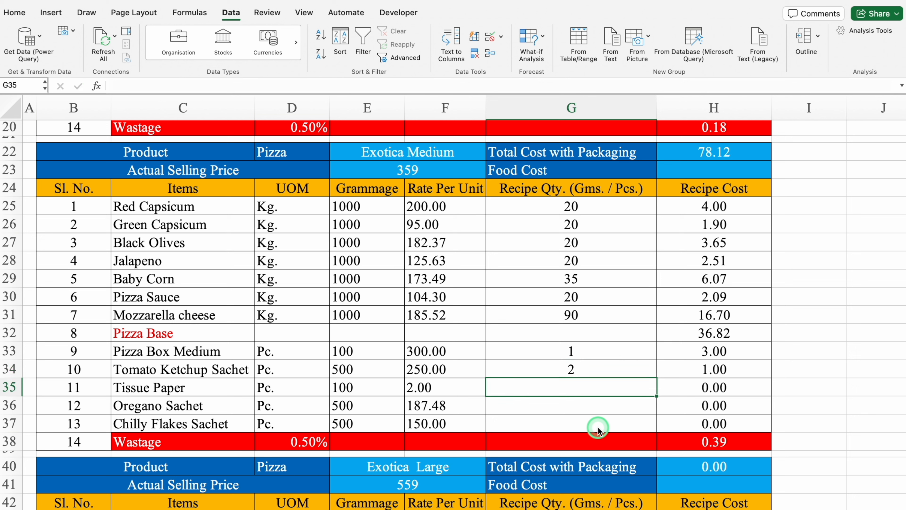
key(Return)
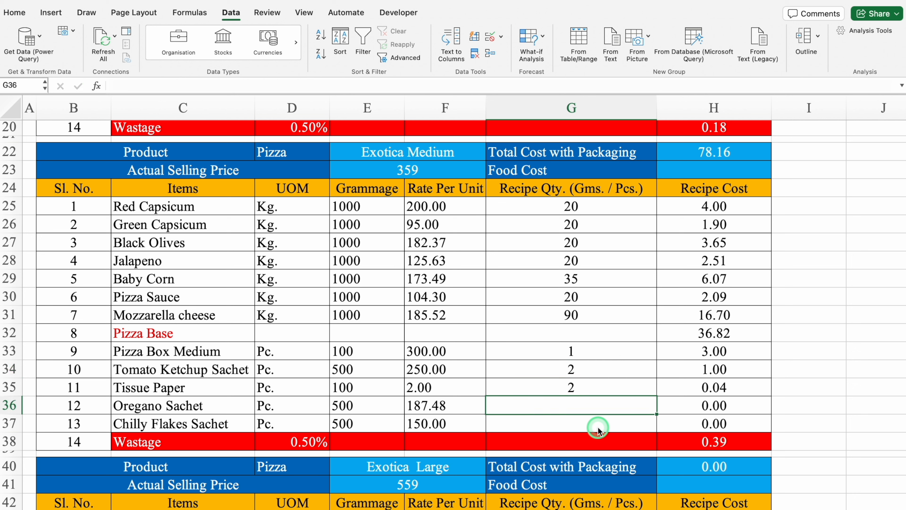
key(Return)
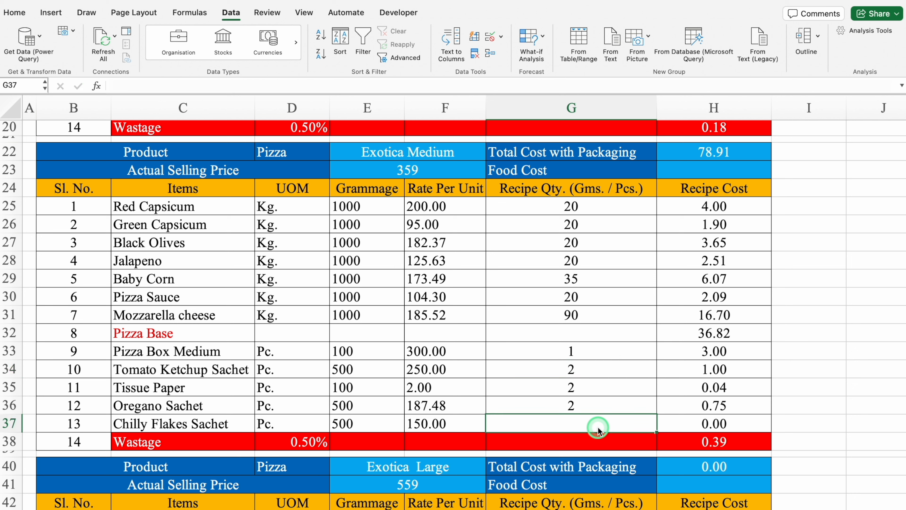
key(Return)
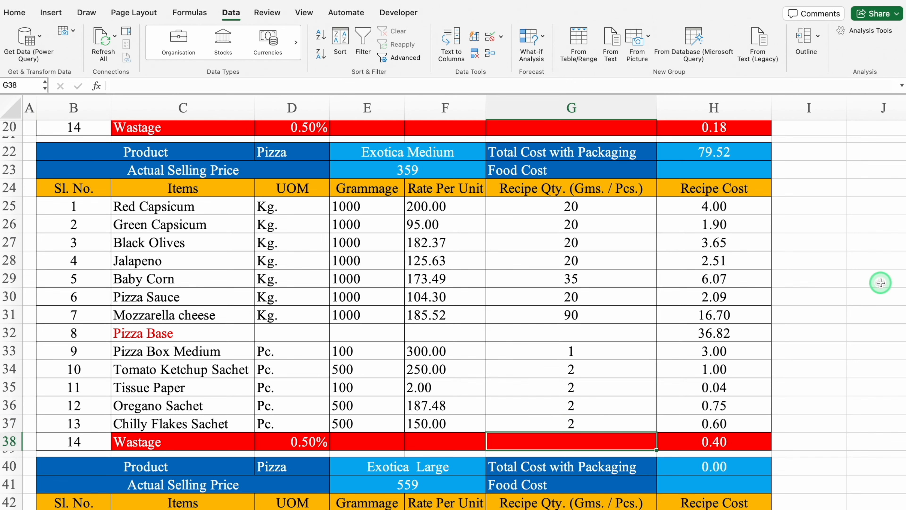
Step: Enter a recipe quantity of 40 for Red Capsicum, Green Capsicum, Black Olives and Jalapeno in G43:G46 of the Exotica Large block
scroll(885, 322, down, 5)
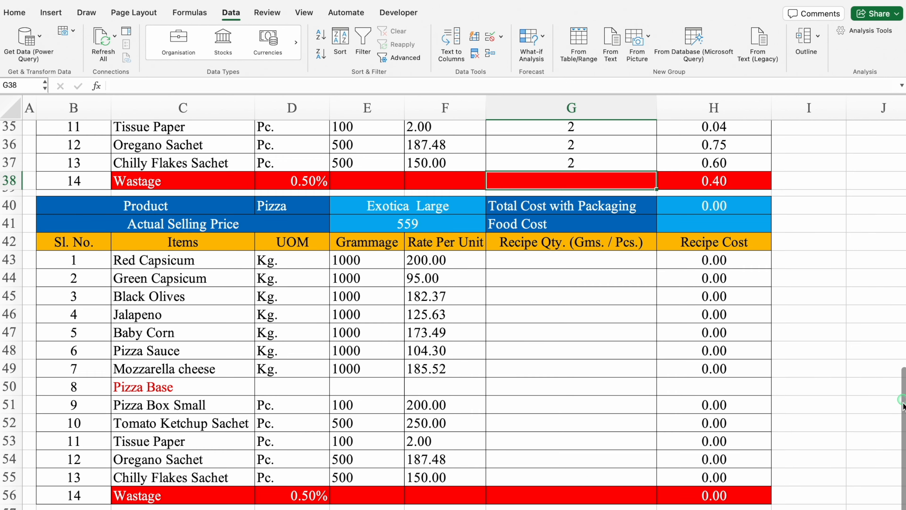
click(540, 261)
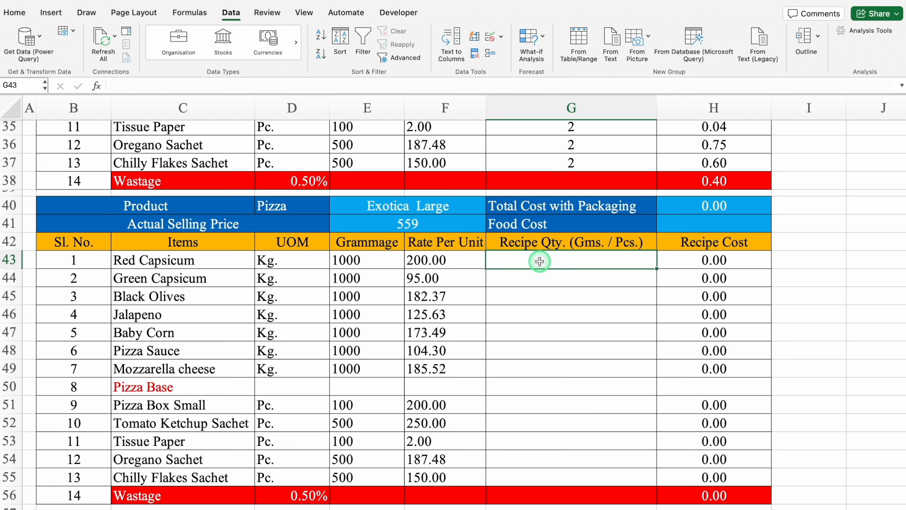
key(Return)
key(Return)
text(40)
key(Return)
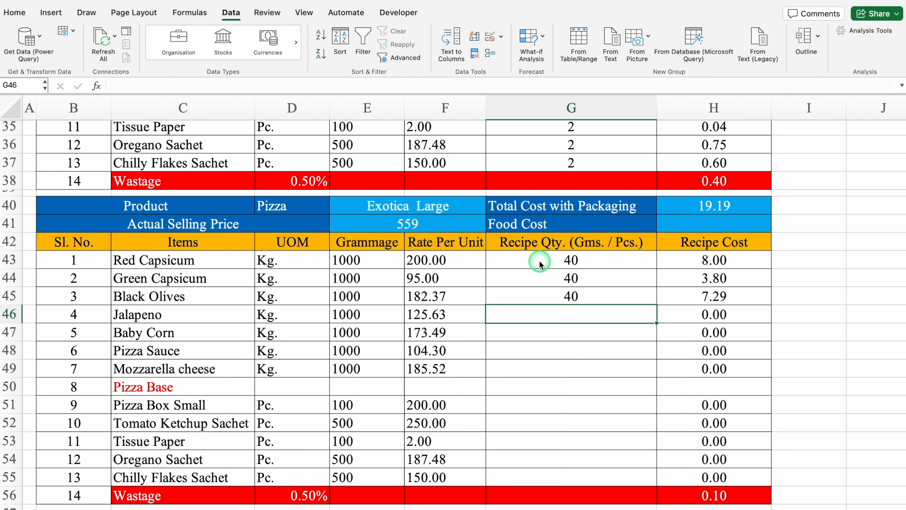
text(40)
key(Return)
Step: Enter the Exotica Large quantities in G47:G49: 50 for Baby Corn, 40 for Pizza Sauce and 180 for Mozzarella cheese
text(50)
key(Return)
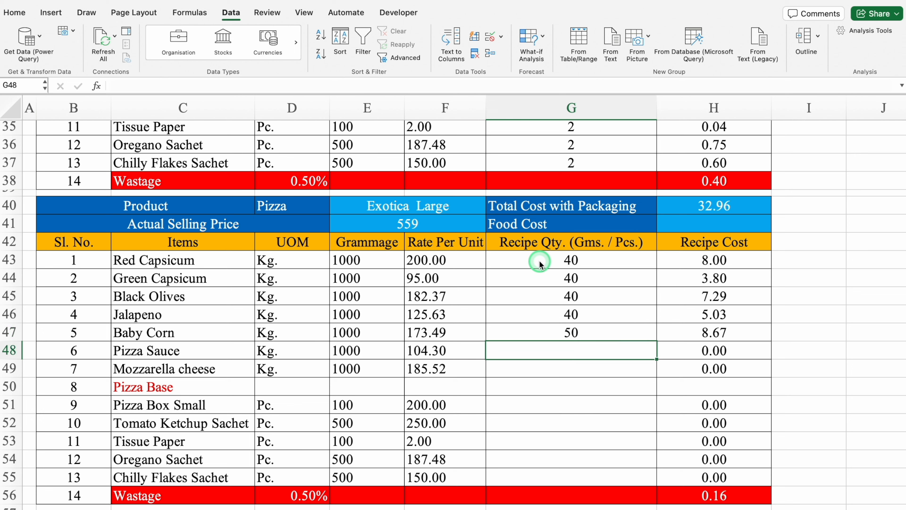
text(40)
key(Return)
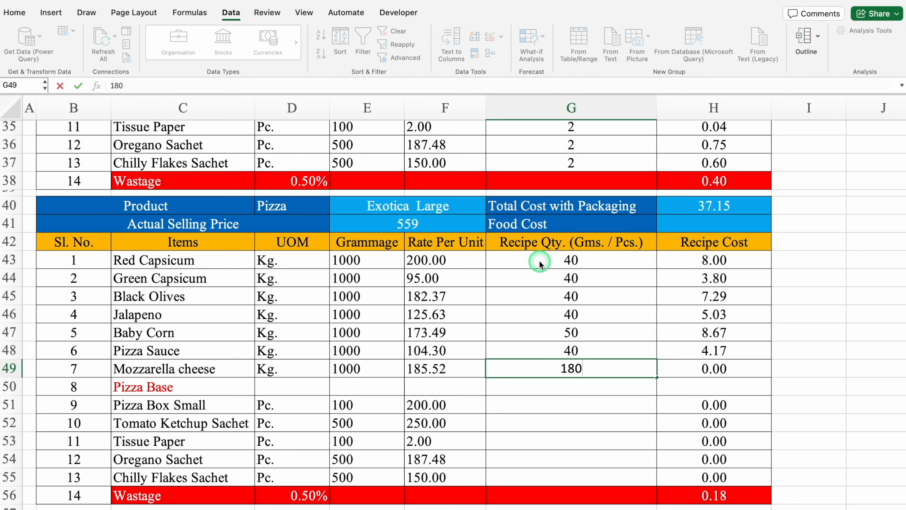
key(Return)
Step: Link the Exotica Large Pizza Base cost in H50 to the Pizza Base - Large total cost, H30 on the Base Recipe & Costing sheet
click(712, 385)
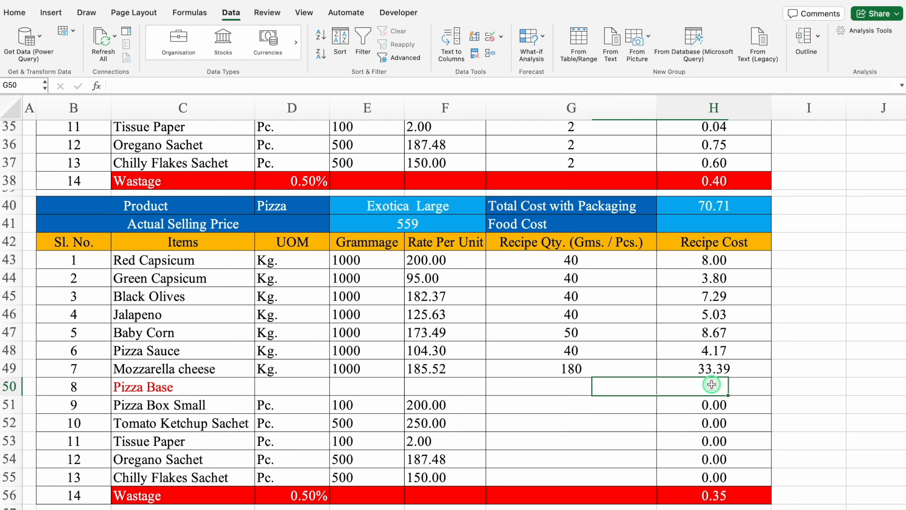
text(=)
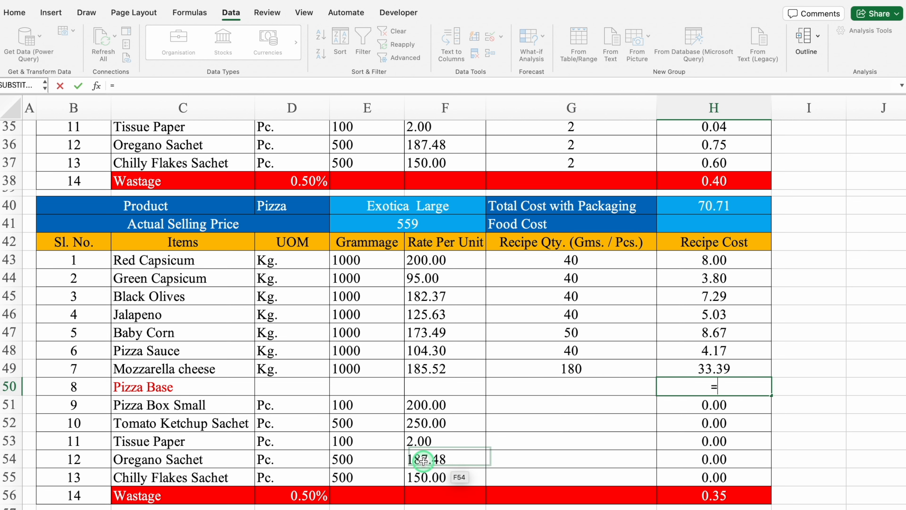
click(241, 509)
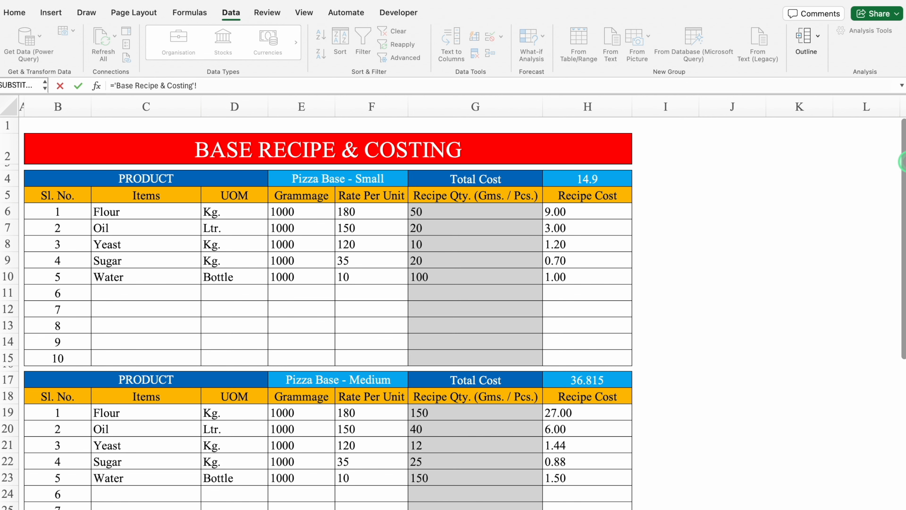
drag(904, 165, 904, 335)
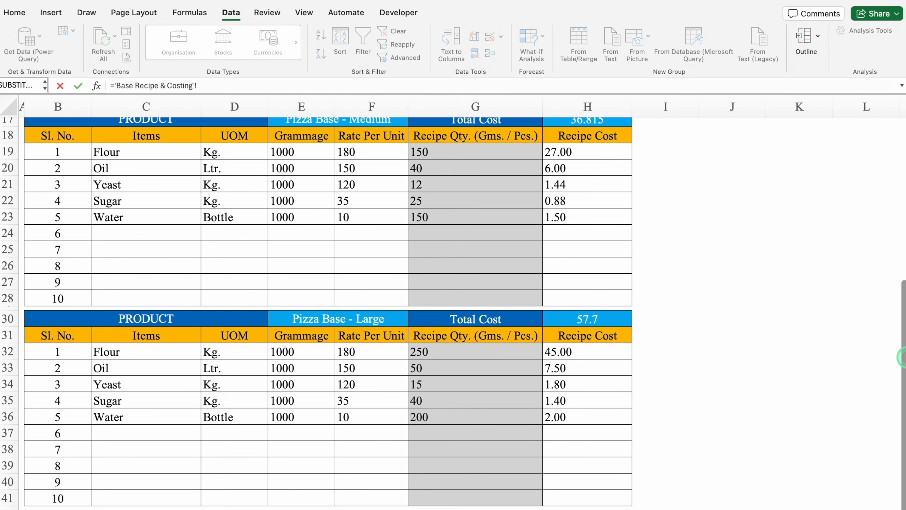
click(603, 319)
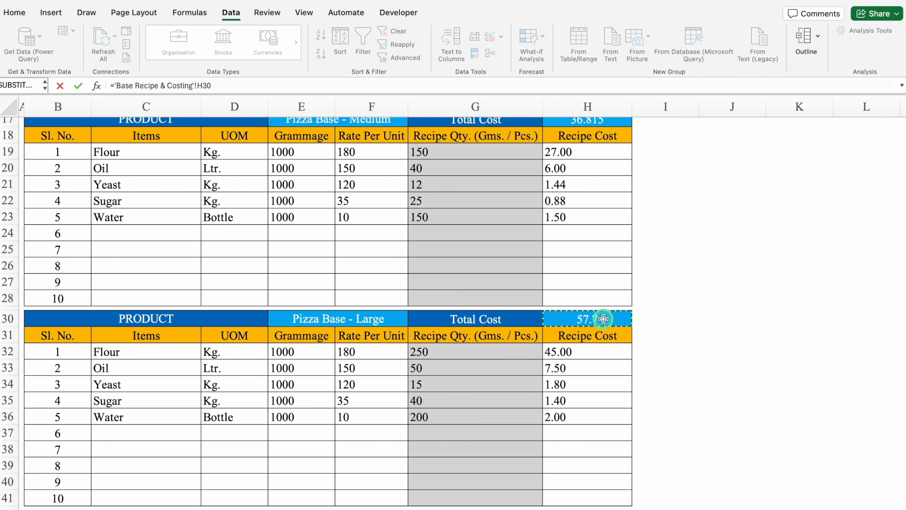
key(Return)
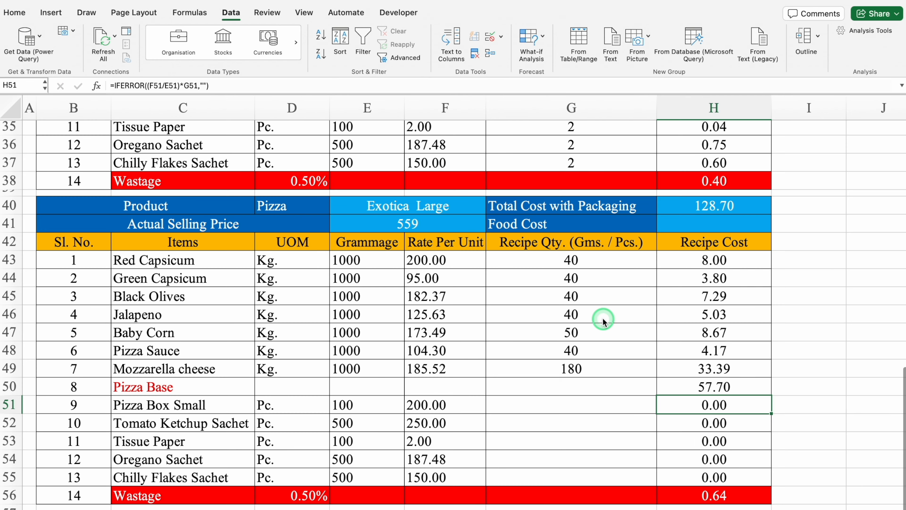
Step: Change the box item in C51 of the Exotica Large block to Pizza Box Large and enter its recipe quantity of 1 in G51
click(231, 405)
click(189, 86)
key(BackSpace)
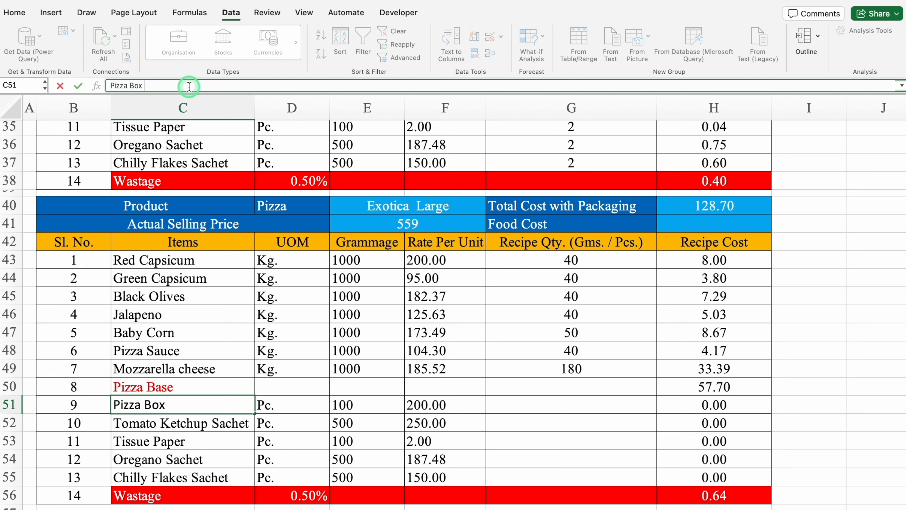
text(Large)
click(571, 408)
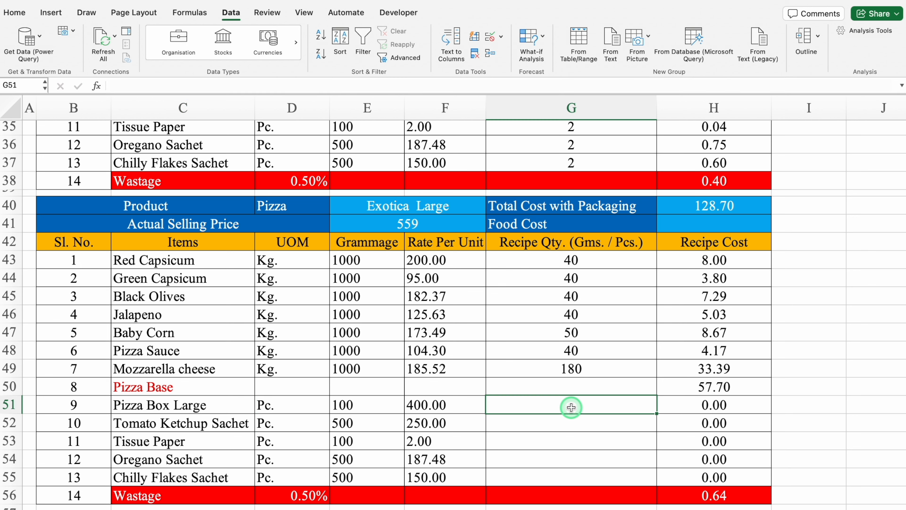
key(Return)
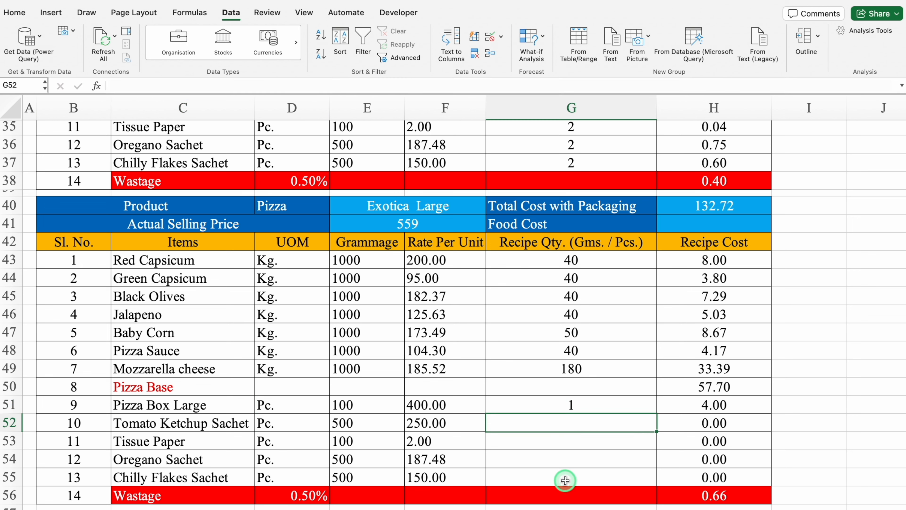
Step: Enter a recipe quantity of 4 for Tomato Ketchup Sachet, Tissue Paper, Oregano Sachet and Chilly Flakes Sachet in G52:G55 of the Exotica Large block
key(Return)
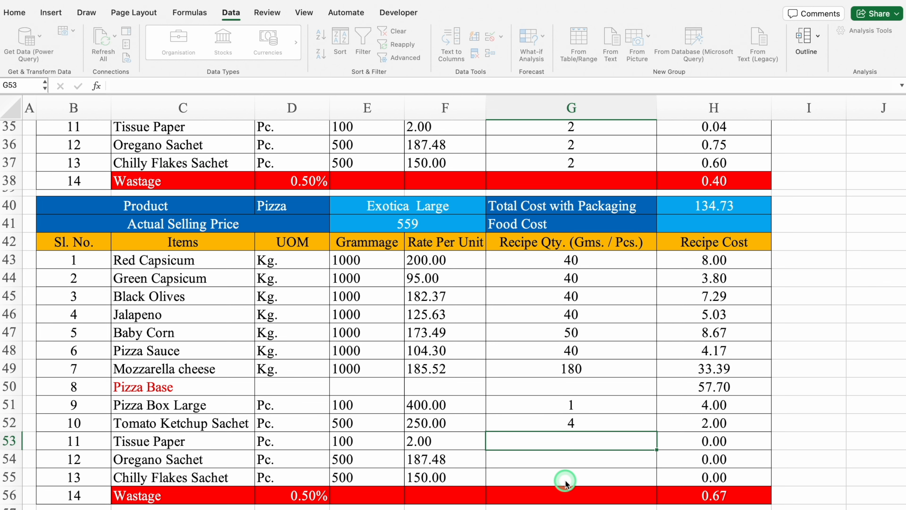
key(Return)
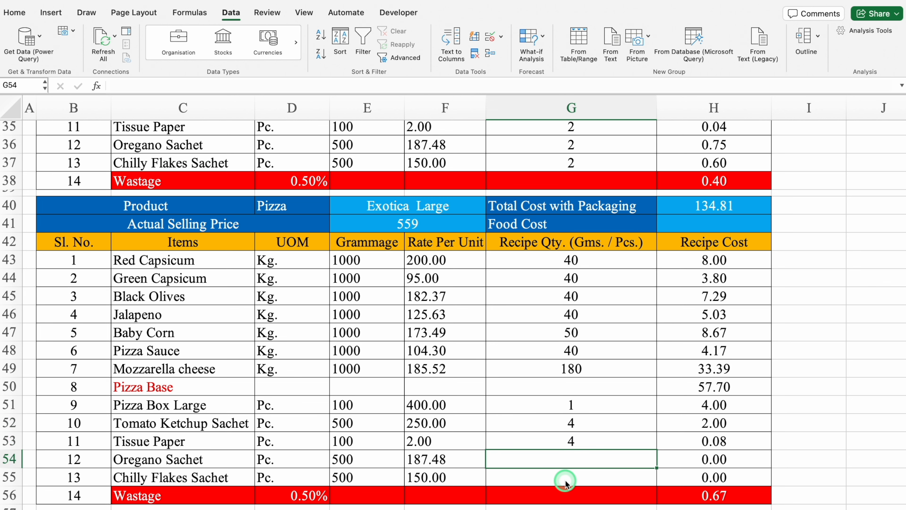
key(Return)
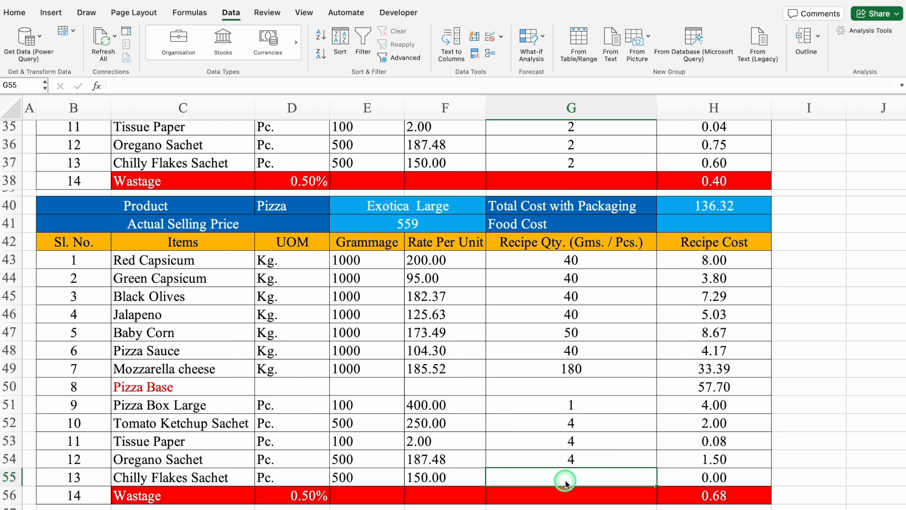
key(Return)
Step: Calculate the Exotica Small food cost in H5 by dividing total cost by selling price with the formula =H4/E5
drag(903, 418, 903, 172)
click(702, 206)
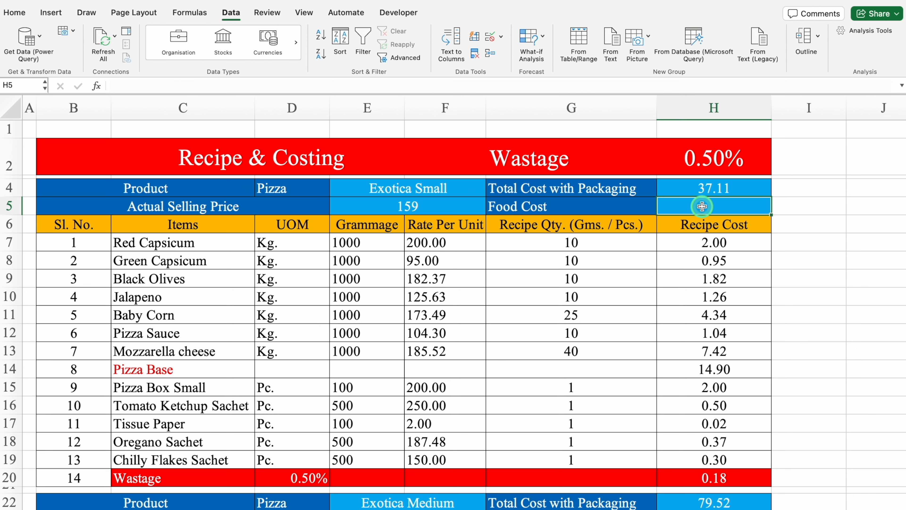
text(=)
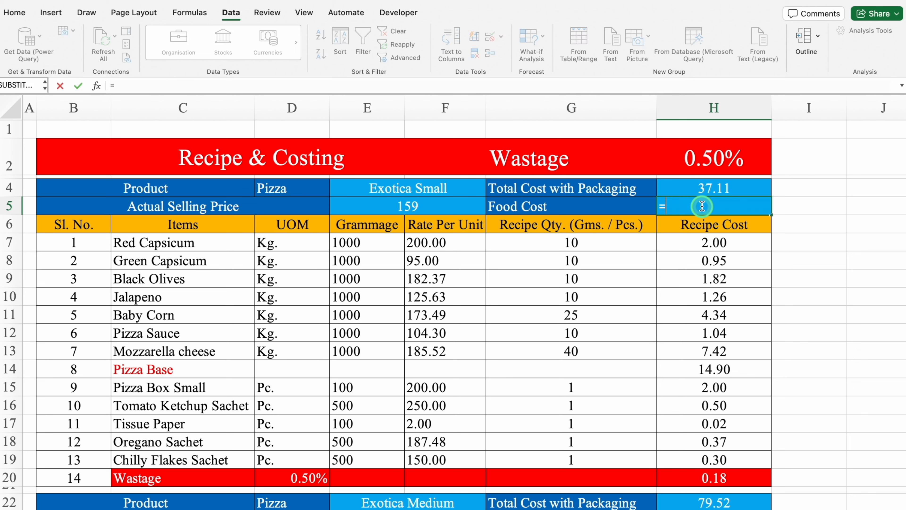
click(725, 186)
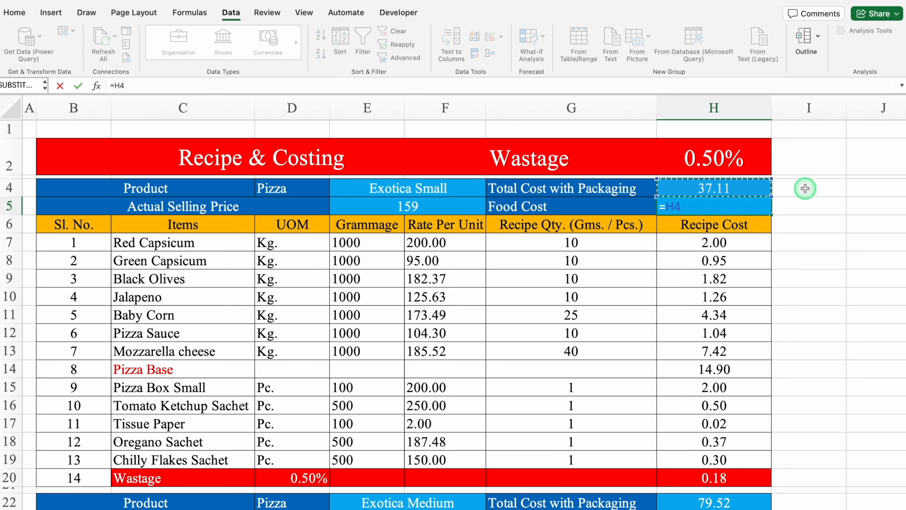
text(/)
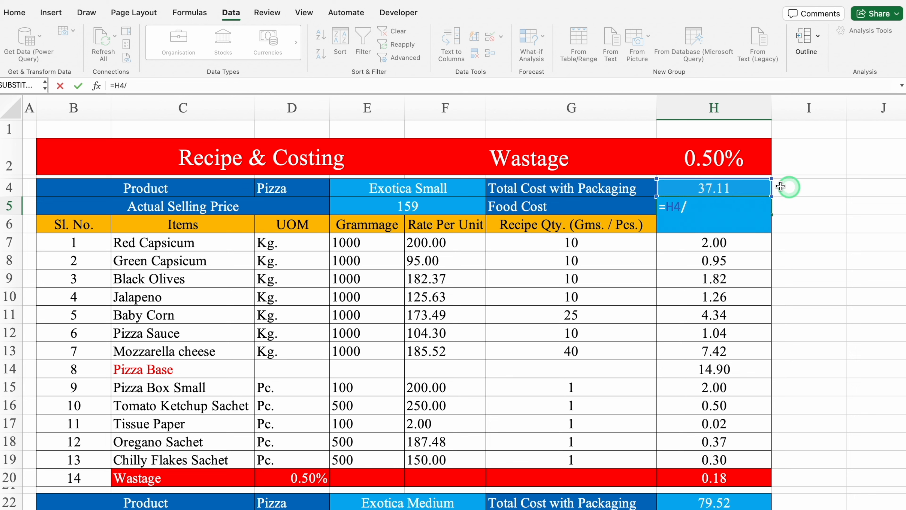
click(420, 207)
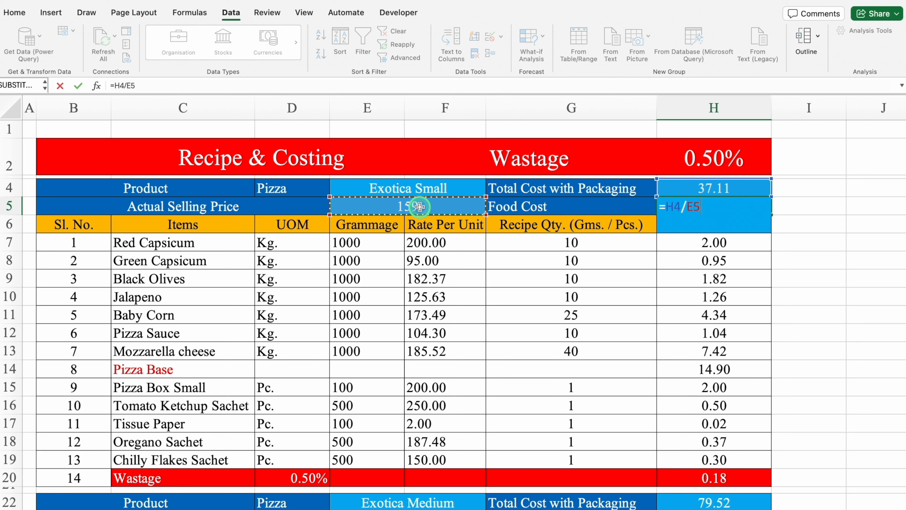
key(Return)
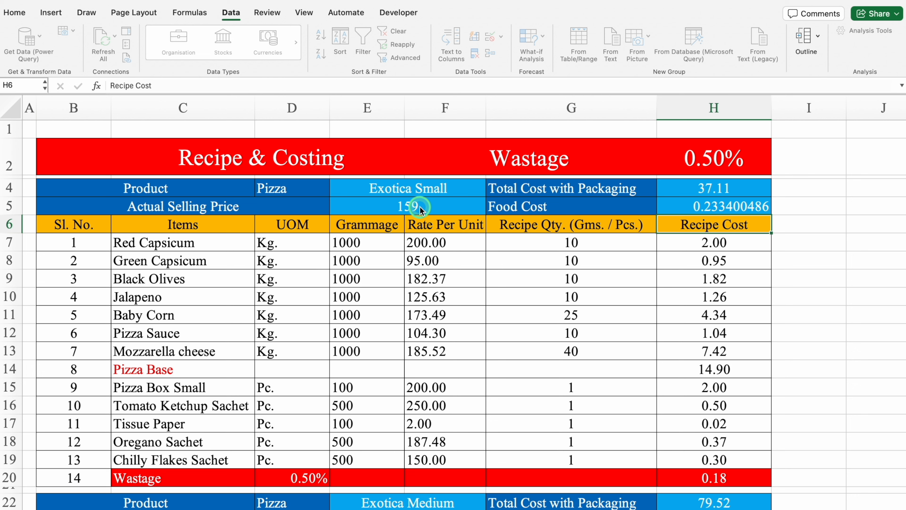
Step: Format the Exotica Small food cost in H5 as a percentage with 2 decimal places and centre it
click(758, 206)
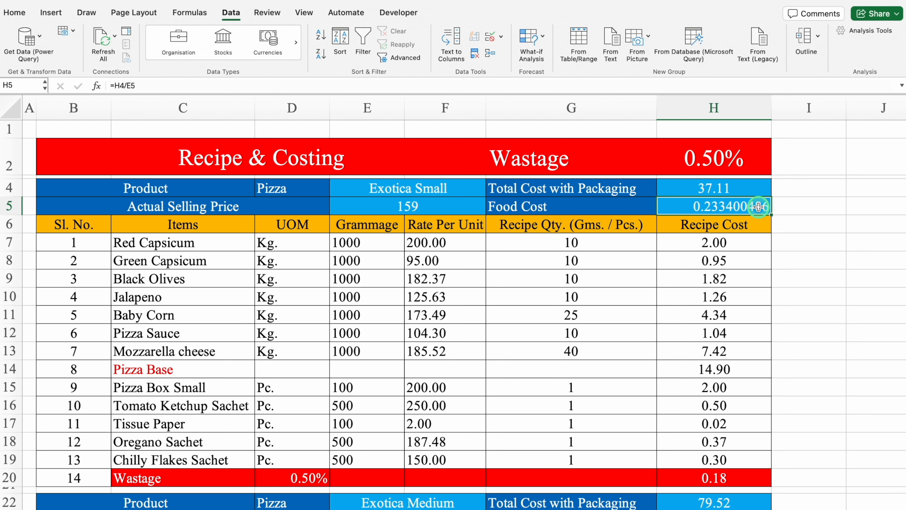
key(super+1)
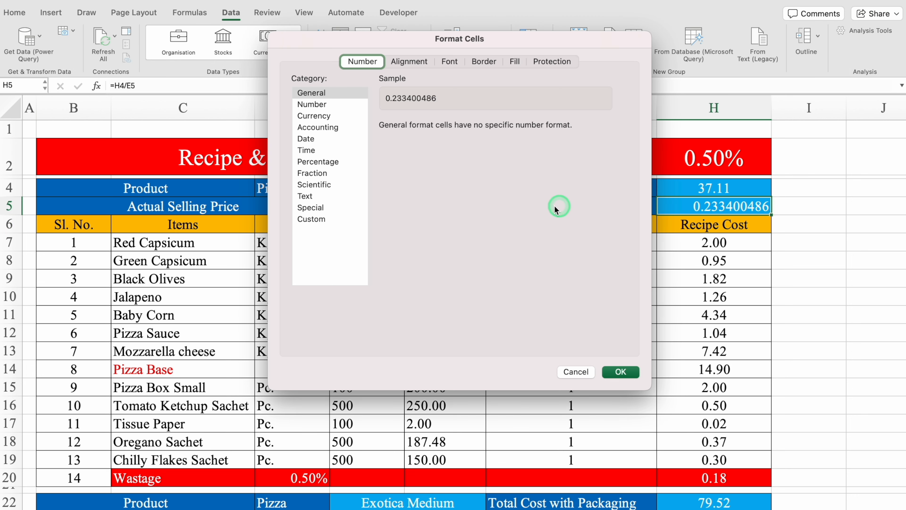
click(334, 161)
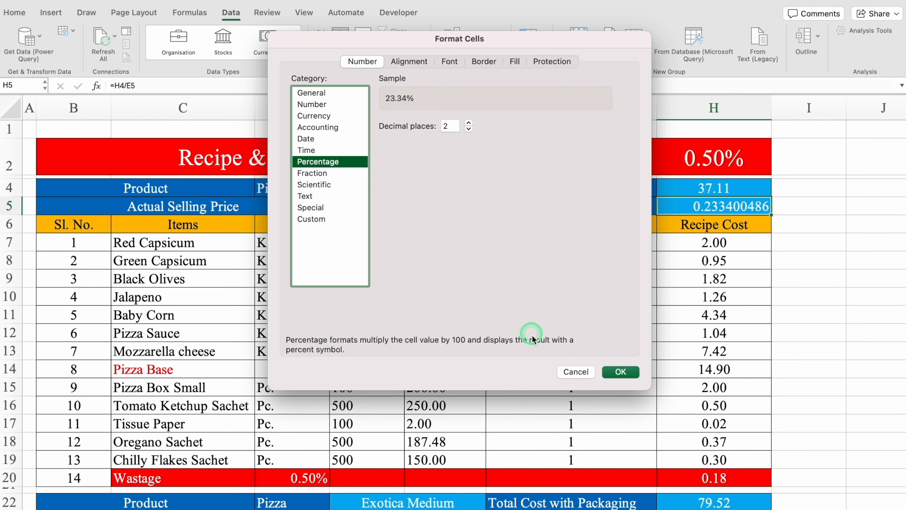
click(628, 372)
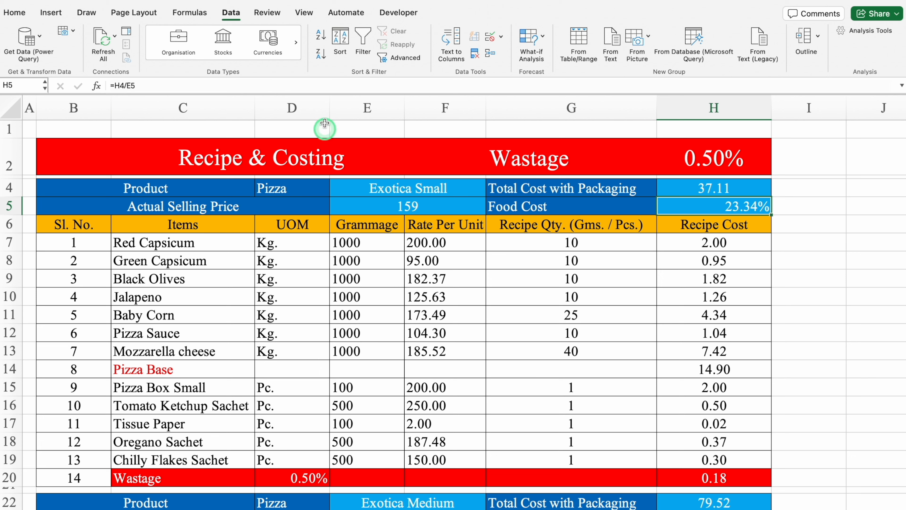
click(14, 12)
click(251, 50)
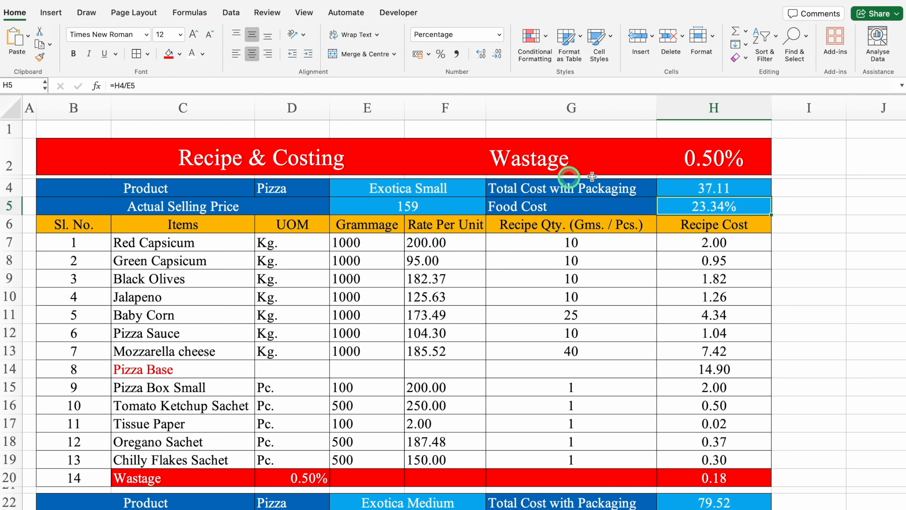
Step: Copy the food cost formula from H5 to H23 of the Exotica Medium block and H41 of the Exotica Large block
click(744, 208)
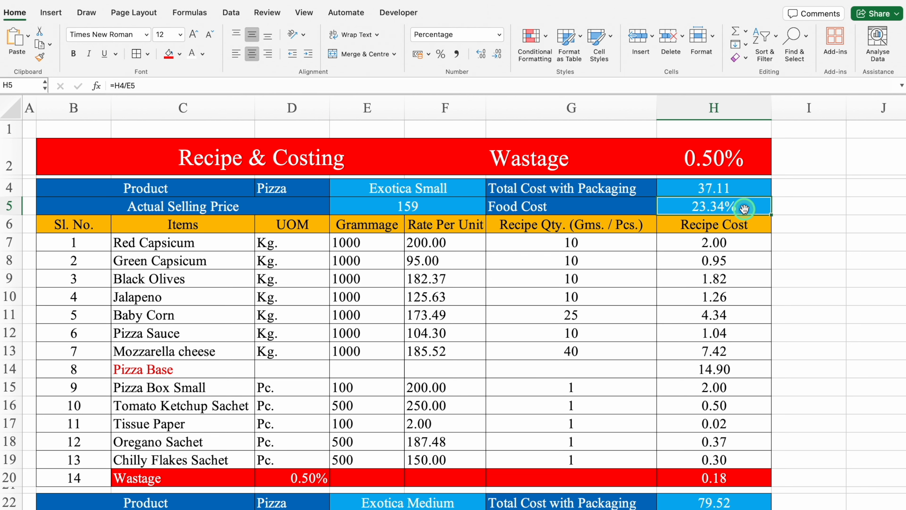
drag(901, 189, 904, 308)
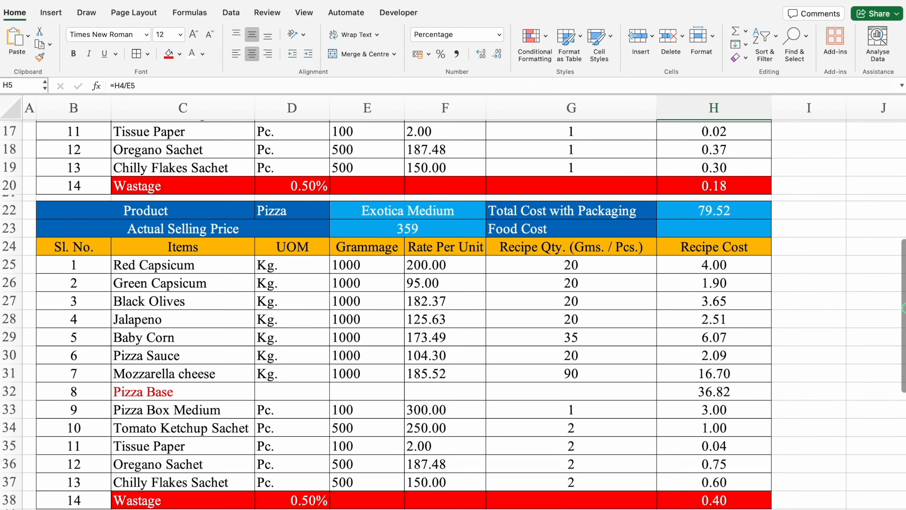
click(692, 221)
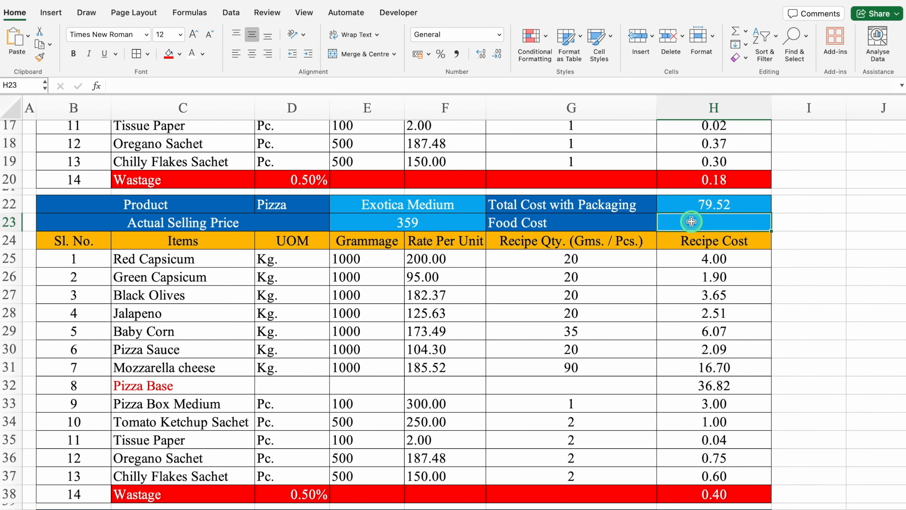
text(22.15%)
drag(902, 214, 903, 364)
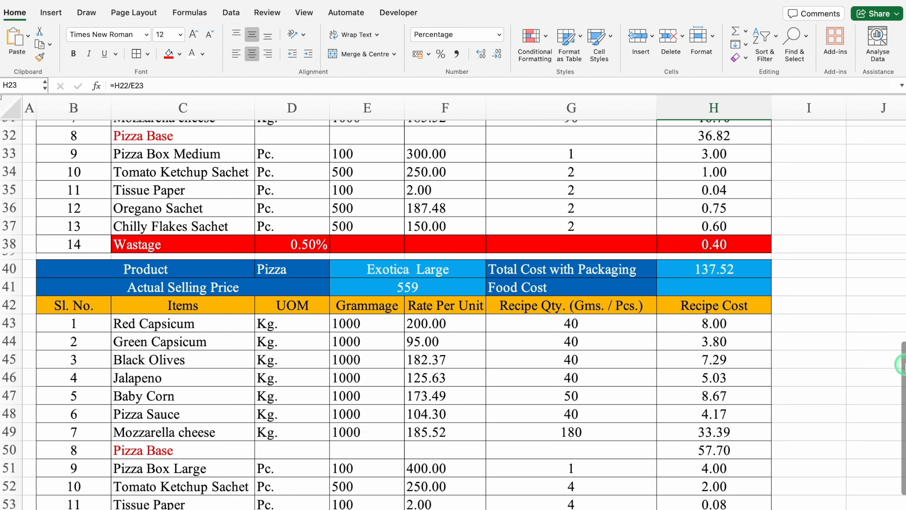
click(701, 287)
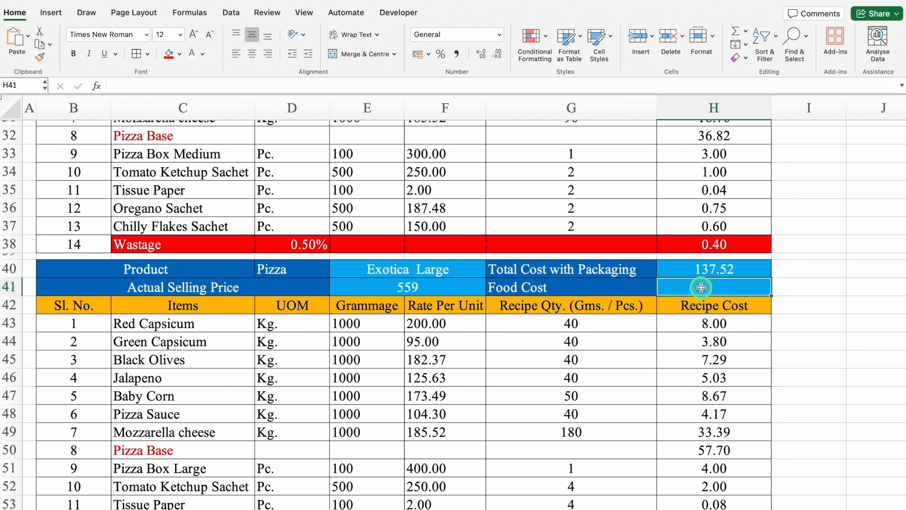
text(24.60%)
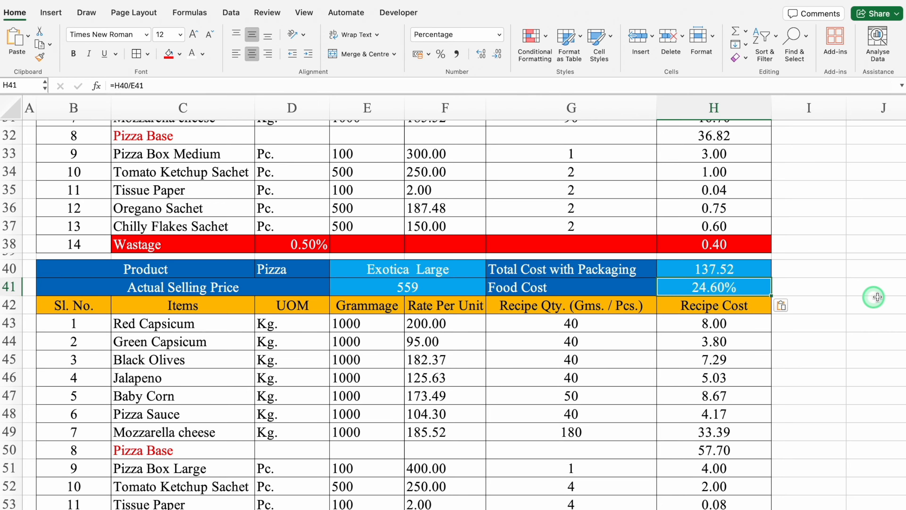
Step: Hide the gridlines on the Recipe & Costing sheet
drag(902, 401, 901, 157)
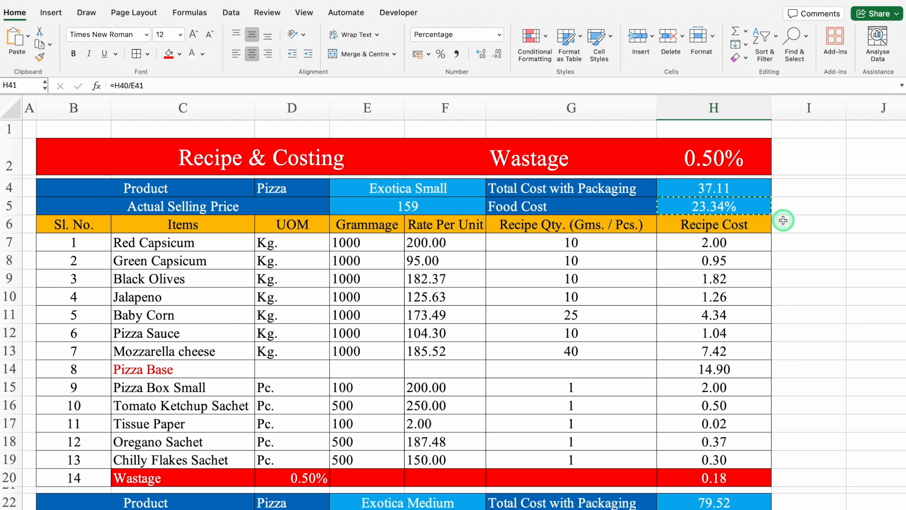
click(303, 13)
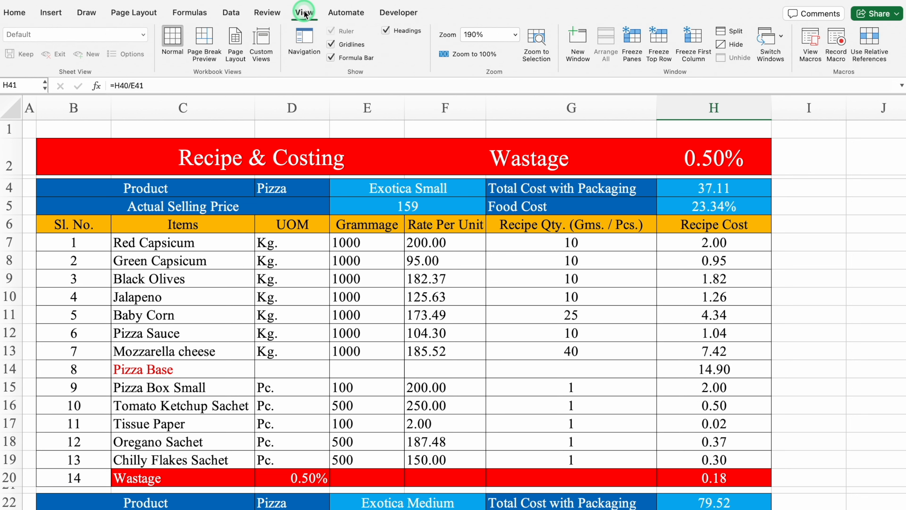
click(330, 44)
click(847, 270)
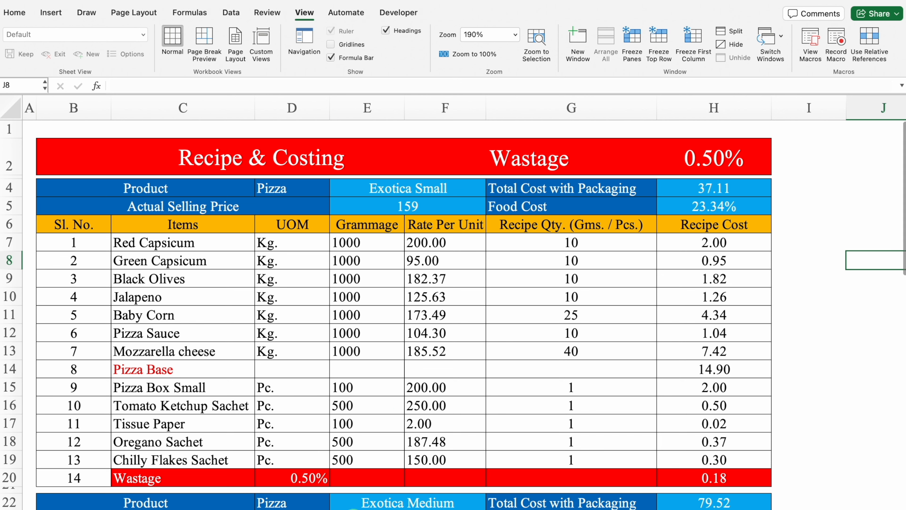
Step: Add a blank worksheet and narrow its column A to a thin margin
key(shift+F11)
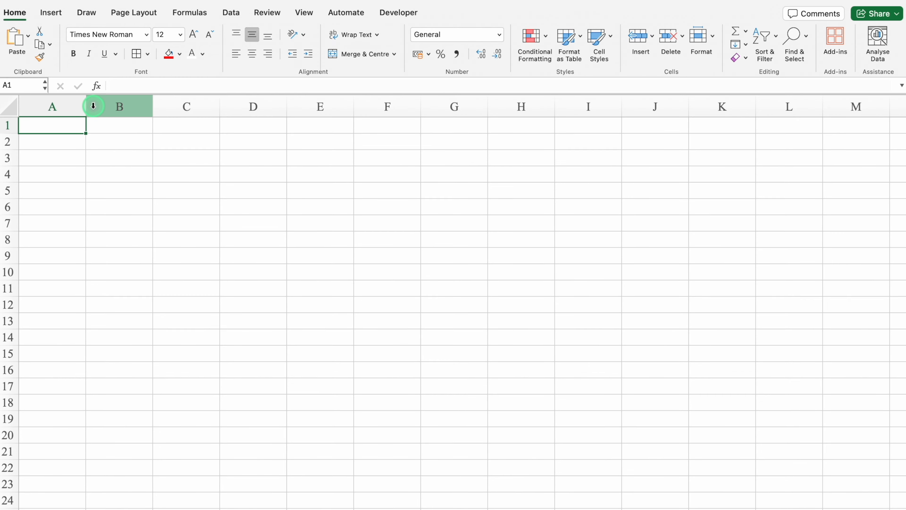
drag(87, 106, 39, 112)
Step: Enter the headers Sl. No., Products and Production Cost in B4:D4 and widen column D
click(68, 172)
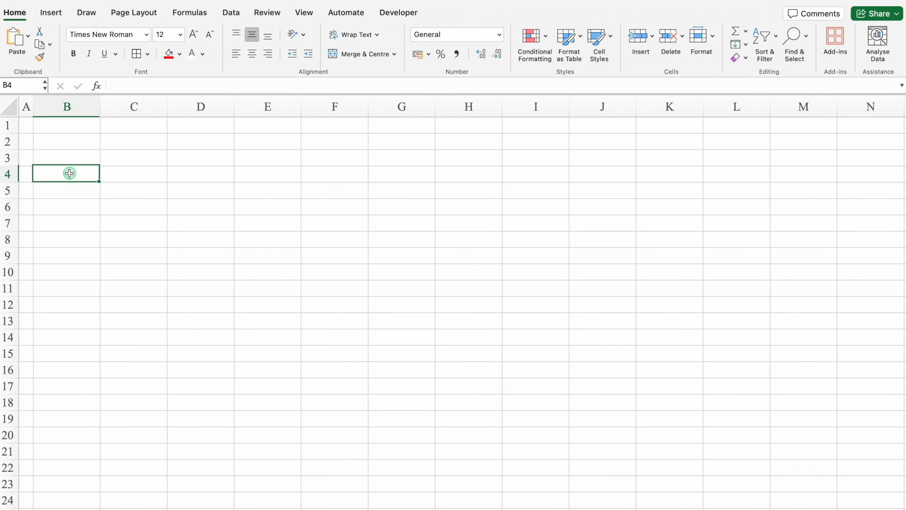
text(Sl. No.)
key(Tab)
text(Products)
key(Tab)
text(Production Cost)
key(Tab)
drag(234, 107, 287, 118)
Step: Enter the headers Actual Selling Price, with a line break before Price, Production Cost % and Suggested Selling Price in E4:G4
text(Actua)
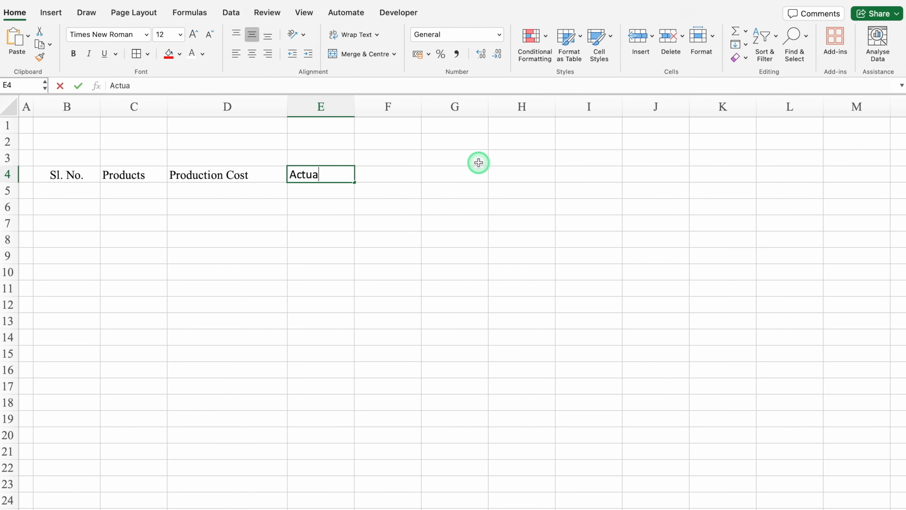
text(l Selling)
key(alt+Return)
text(Price)
key(Tab)
text(Production Cost %)
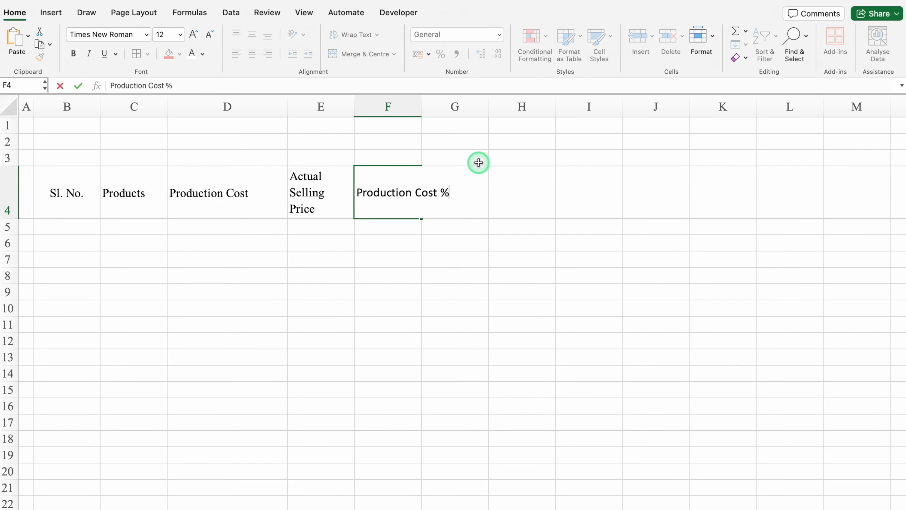
key(Tab)
text(Suggested Selling P)
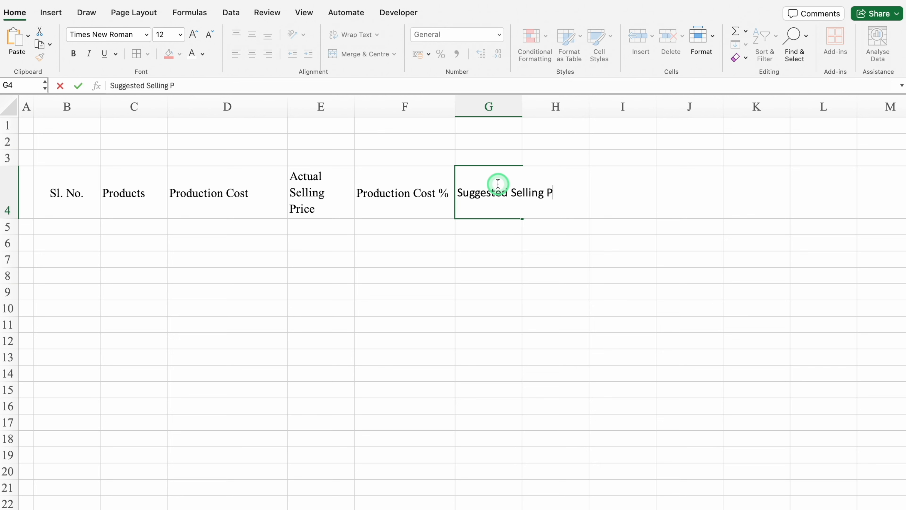
text(rice)
key(Tab)
Step: Copy the Production Cost % header from F4 to H4 and fit column H to its text
click(432, 195)
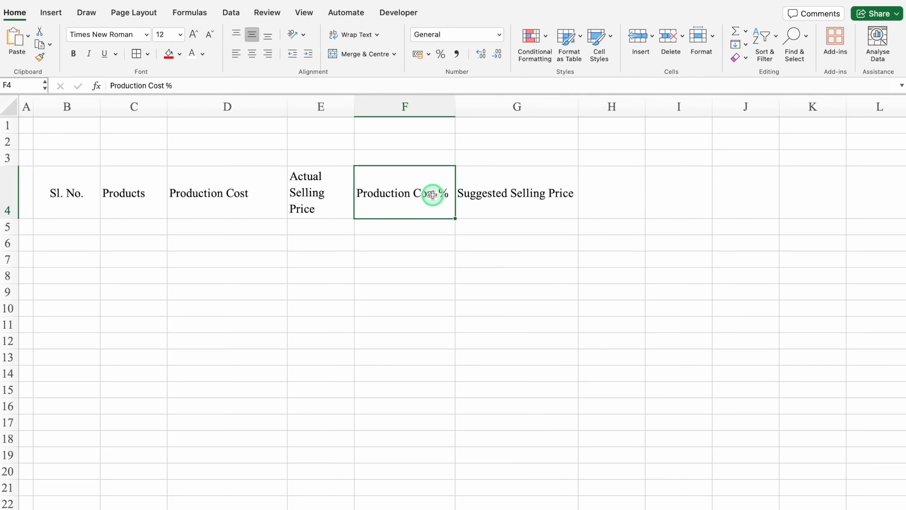
key(super+c)
click(613, 205)
key(super+v)
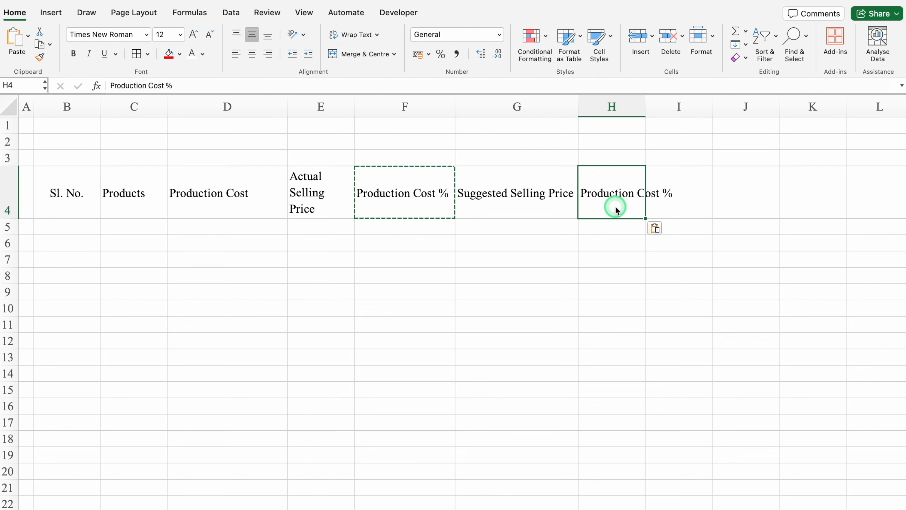
double_click(645, 118)
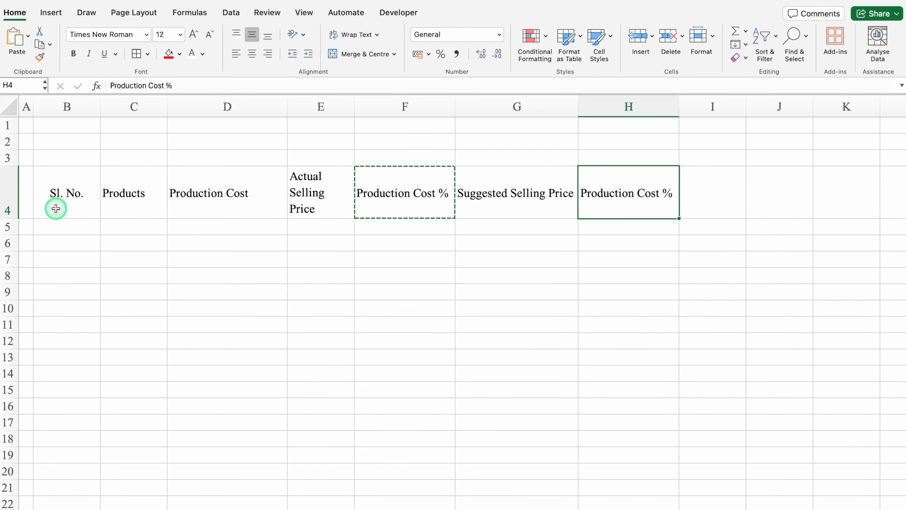
Step: Centre row 4 horizontally and widen column E so Actual Selling fits on one line
click(12, 193)
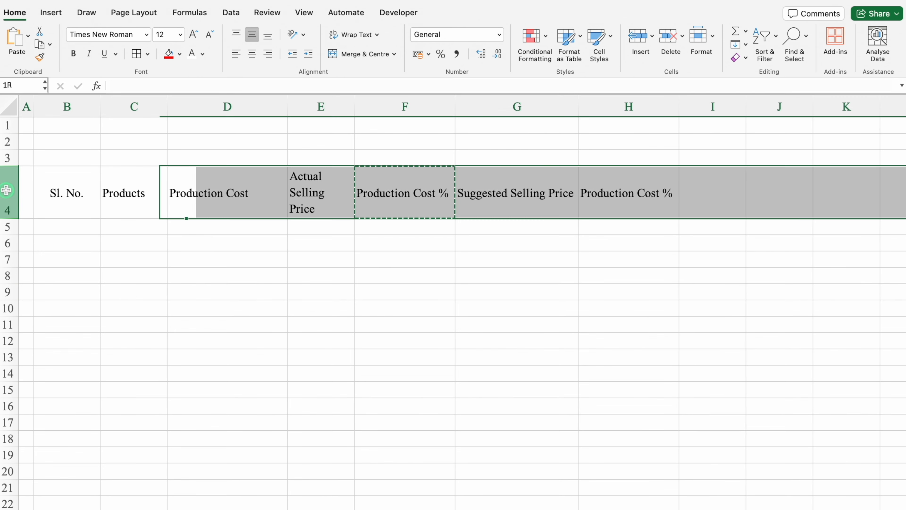
click(252, 55)
click(351, 275)
drag(354, 115, 391, 115)
Step: Give the header cells B4:H4 a blue fill and white text
drag(82, 194, 653, 187)
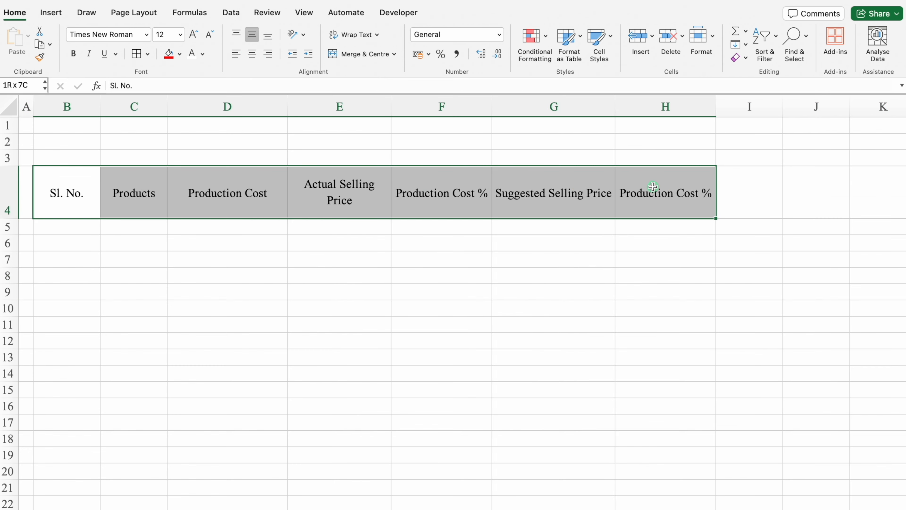
click(180, 54)
click(250, 189)
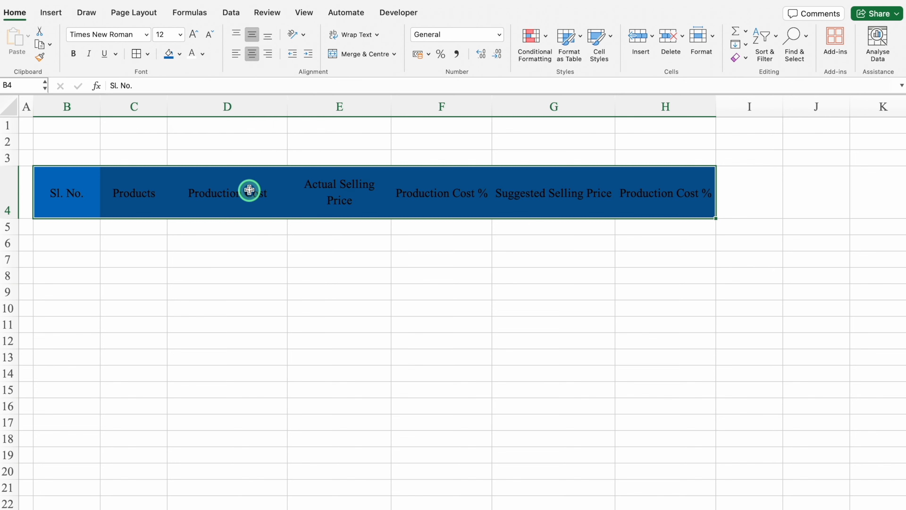
click(192, 54)
Step: Enter the serial numbers 1 and 2 in B5 and B6 under Sl. No
click(65, 215)
text(1)
key(Return)
text(2)
key(Return)
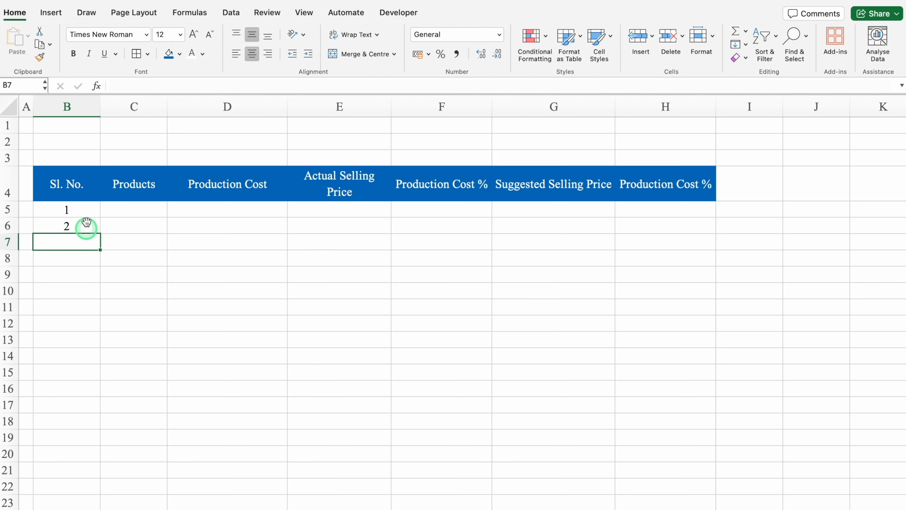
Step: Fill the serial number series from B5:B6 down to 15 in B19 and clear the surplus numbers below
drag(84, 209, 102, 474)
drag(72, 458, 75, 469)
key(Delete)
Step: Apply borders to all cells of the table B4:H19 and widen the Products column C
click(70, 182)
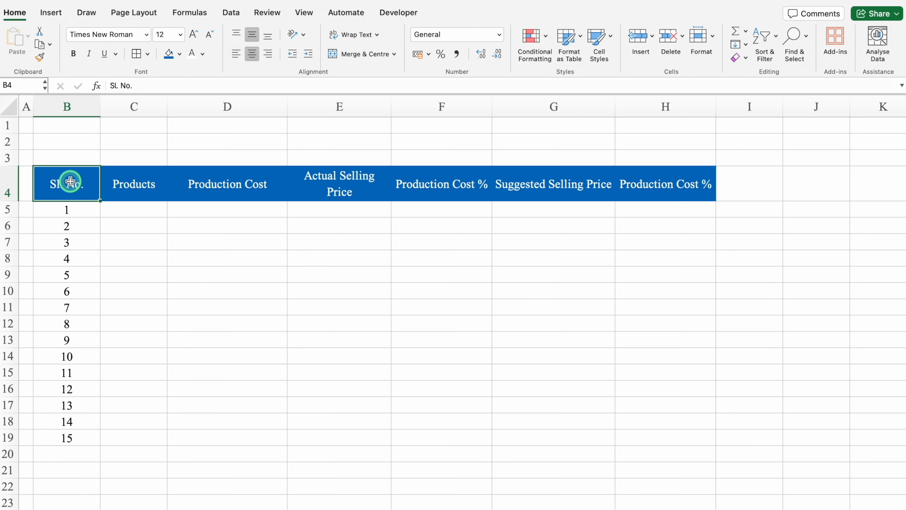
key(super+a)
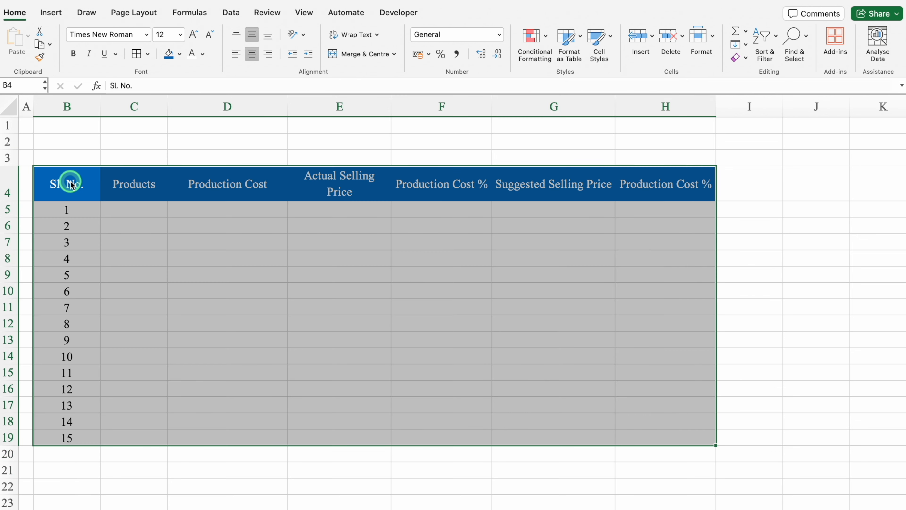
click(136, 55)
click(180, 258)
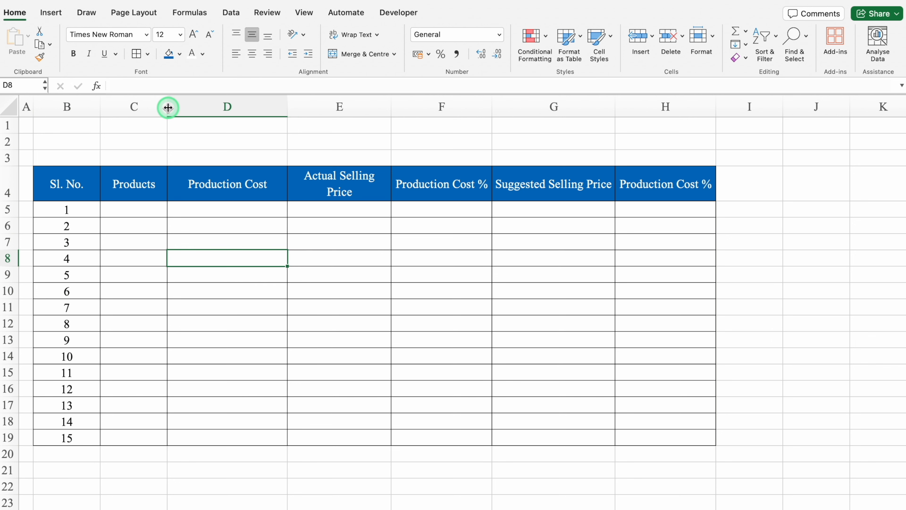
drag(168, 106, 243, 124)
Step: Add List data validation to C5:C19, using the products from C5 downward on the Menu Items sheet as the source
click(168, 210)
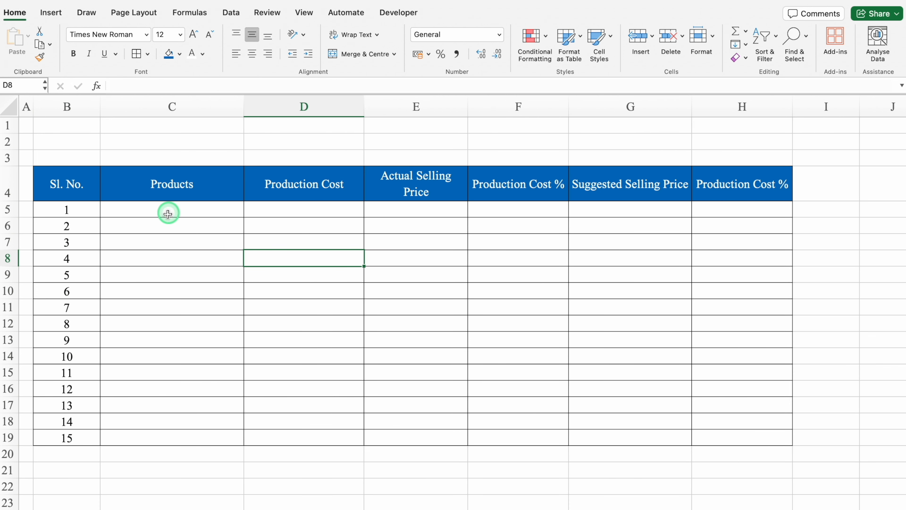
drag(167, 209, 173, 435)
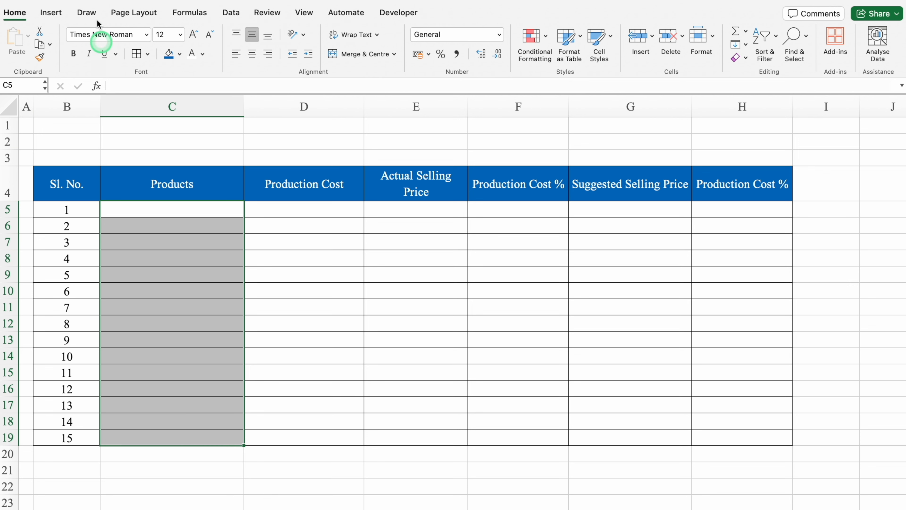
click(228, 15)
click(500, 36)
click(519, 50)
click(378, 141)
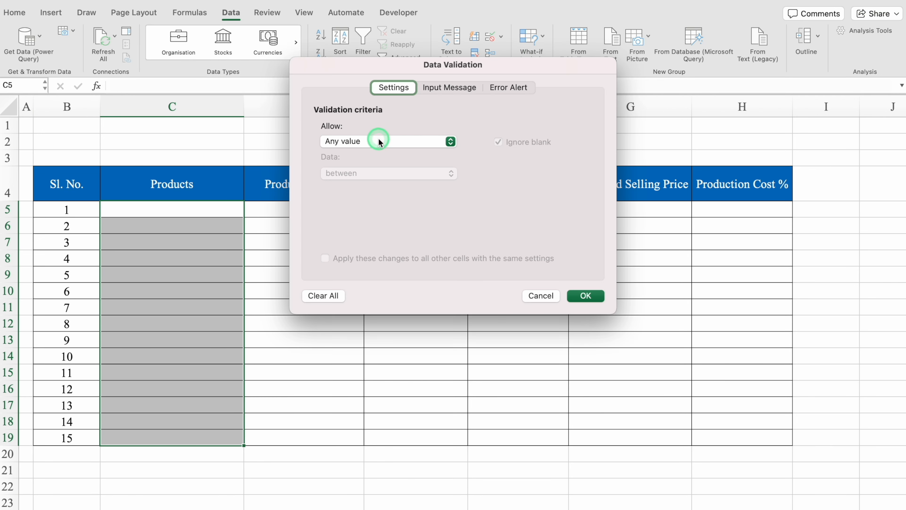
click(354, 180)
click(355, 205)
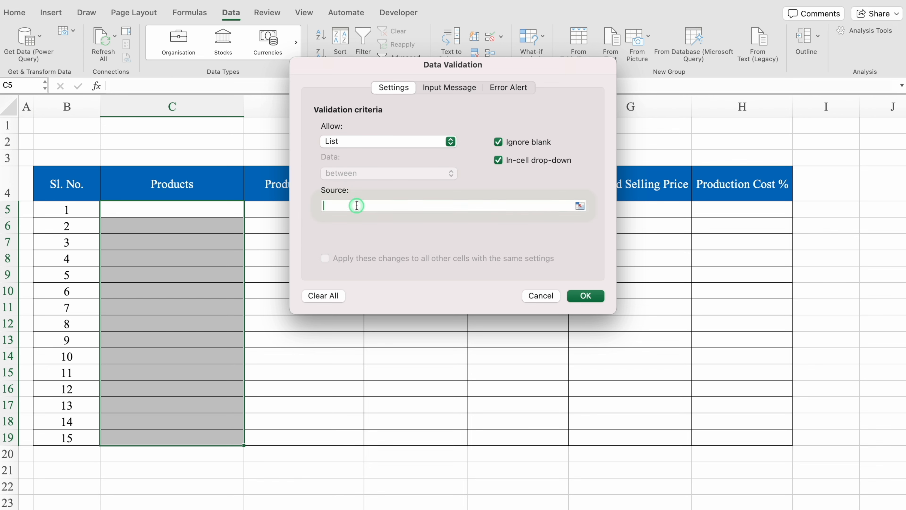
click(85, 509)
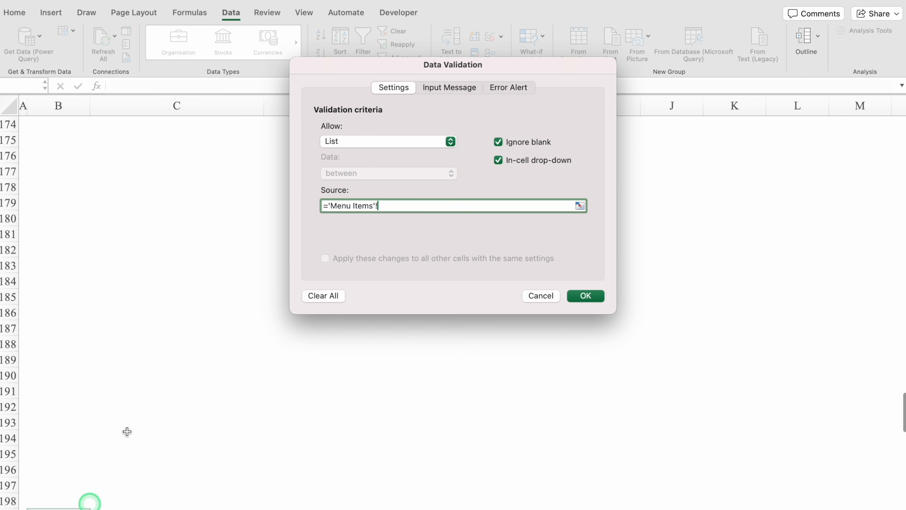
drag(905, 398, 905, 117)
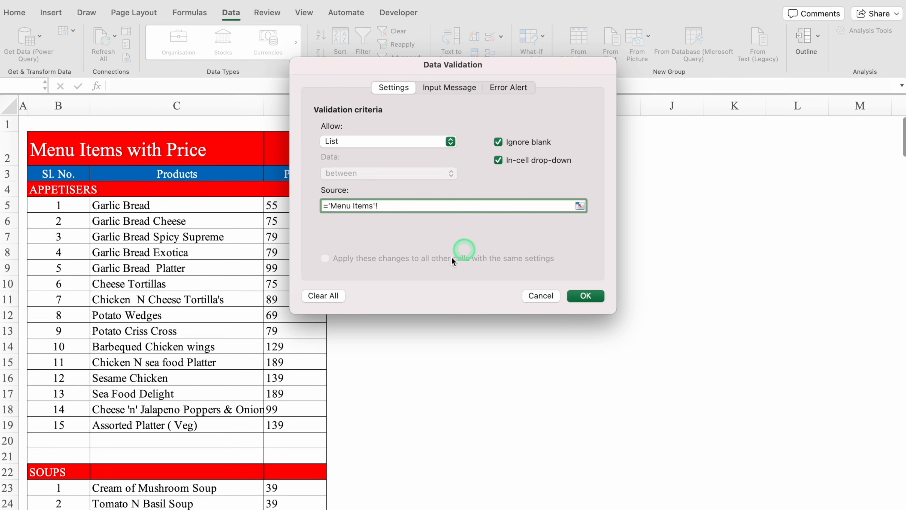
drag(181, 206, 162, 295)
click(585, 296)
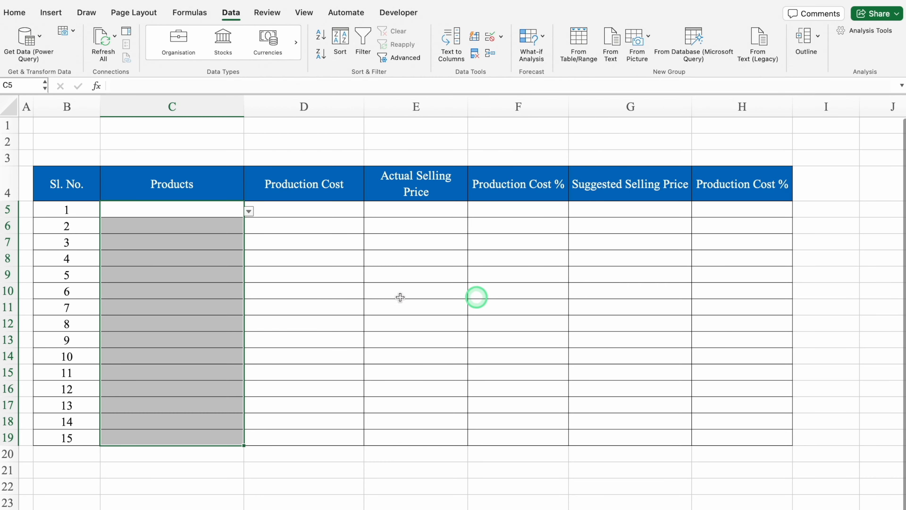
Step: Choose Exotica Small, Exotica Medium and Exotica Large from the product lists in C5, C6 and C7
click(249, 212)
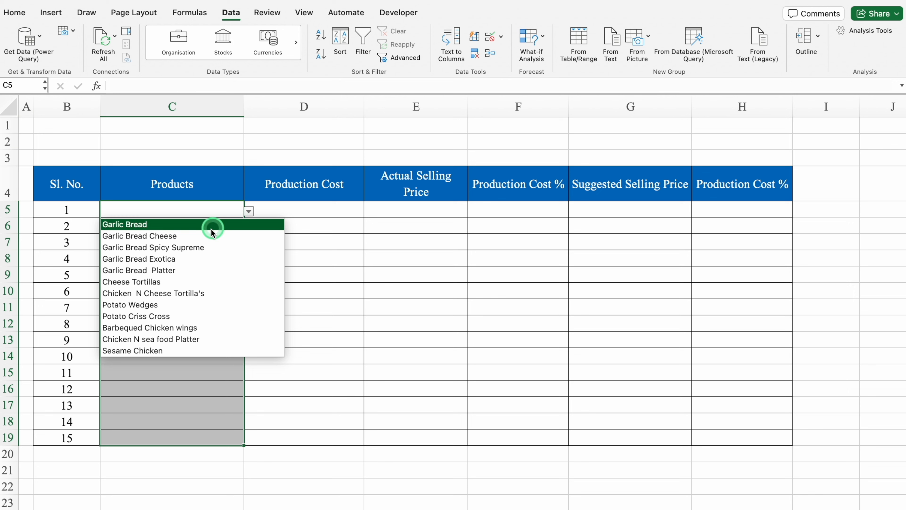
text(e)
click(210, 228)
key(Return)
text(e)
click(201, 251)
click(202, 245)
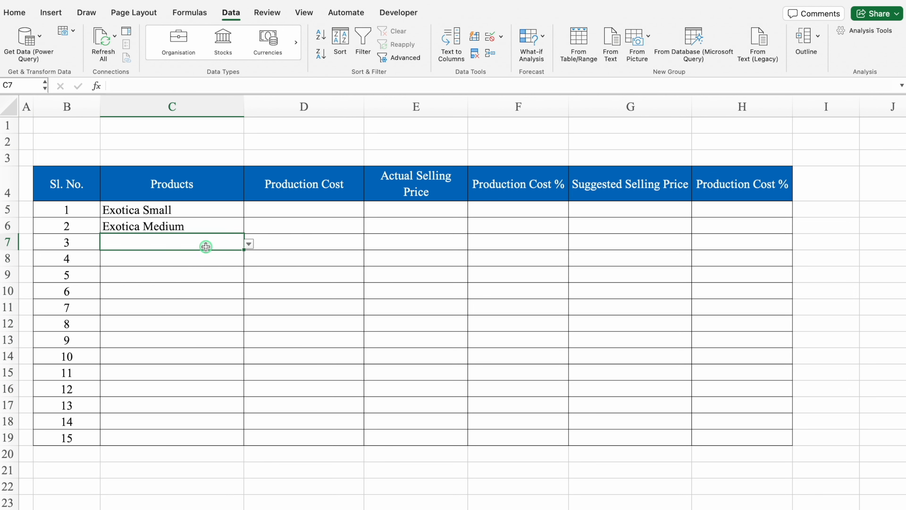
click(248, 244)
text(e)
click(186, 280)
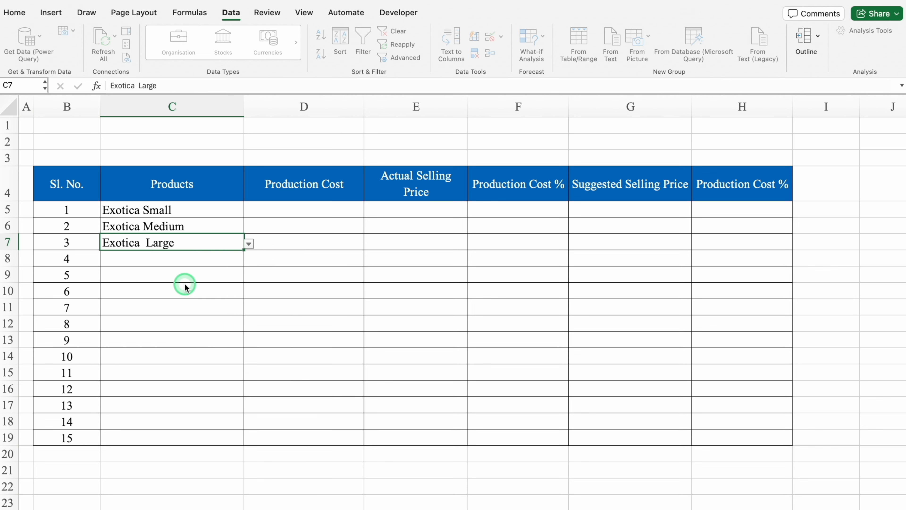
Step: Build the D5 formula =VLOOKUP(C5,'Recipe & Costing'!$E:$H,4,0) to look up the production cost
click(363, 208)
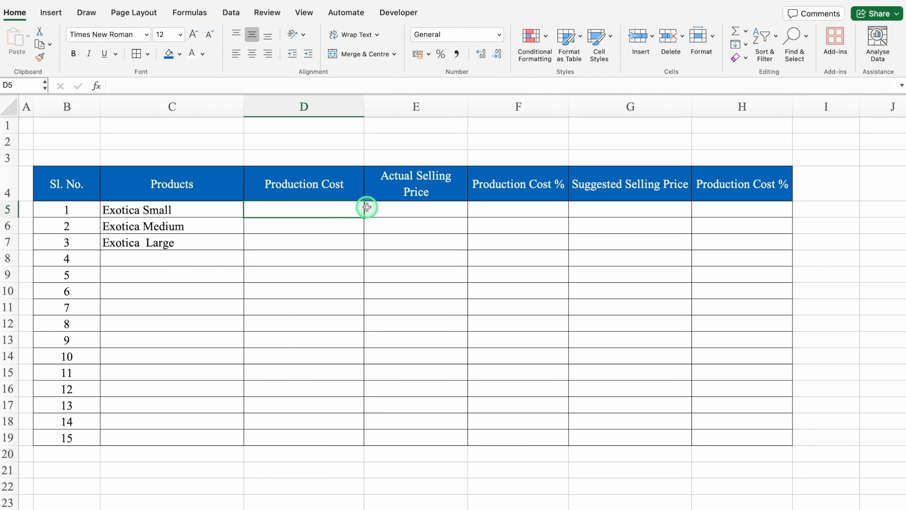
text(=)
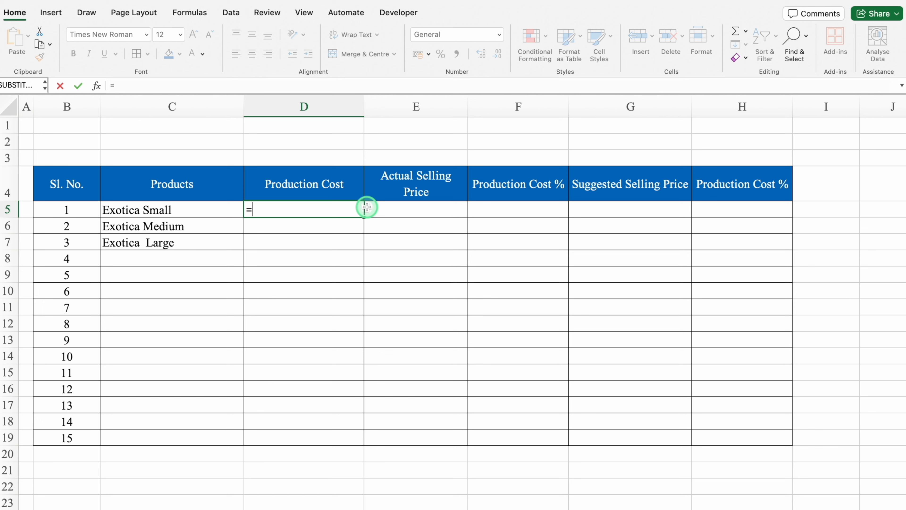
text(vlo)
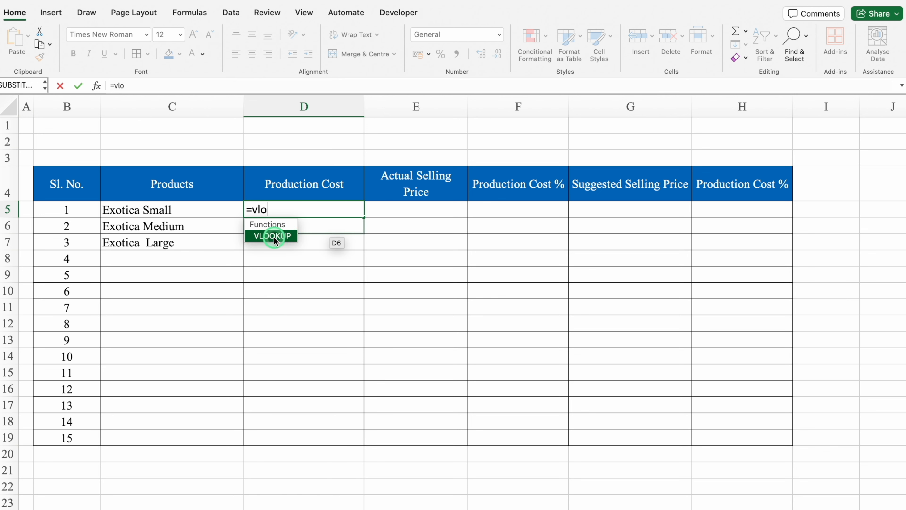
double_click(275, 241)
click(177, 207)
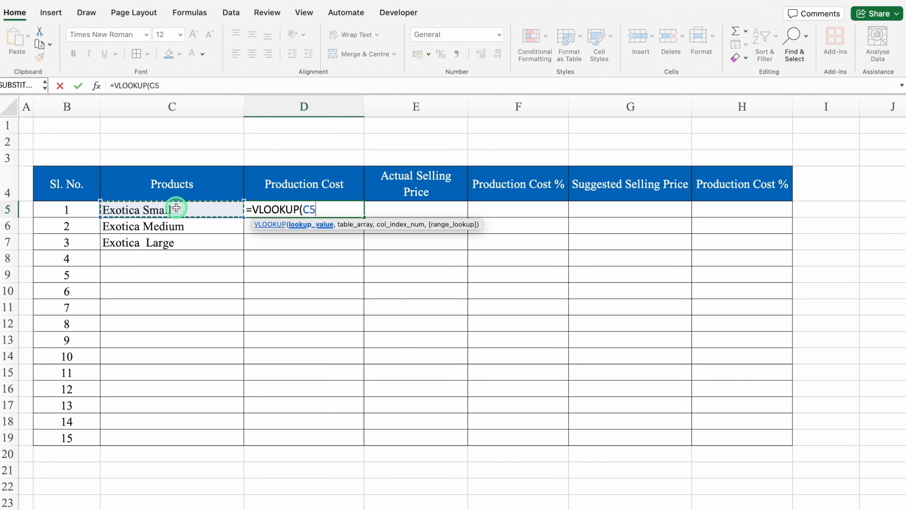
text(,)
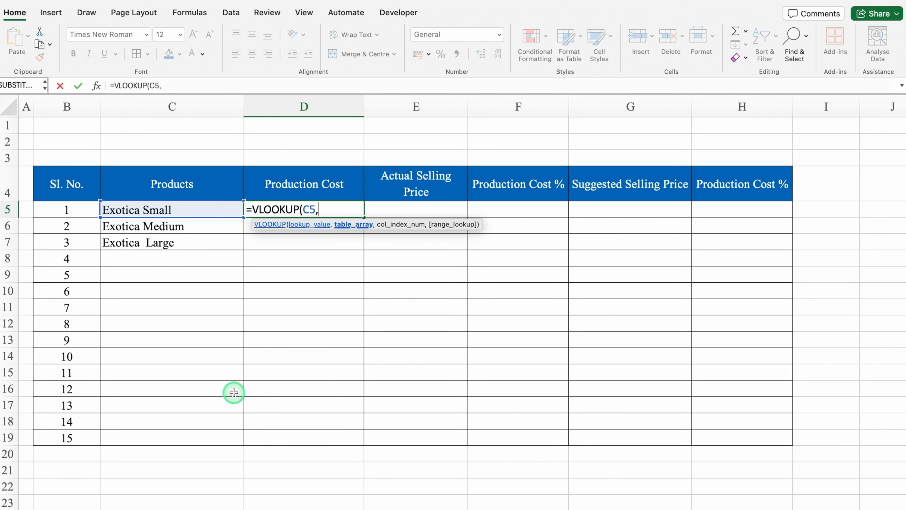
click(319, 509)
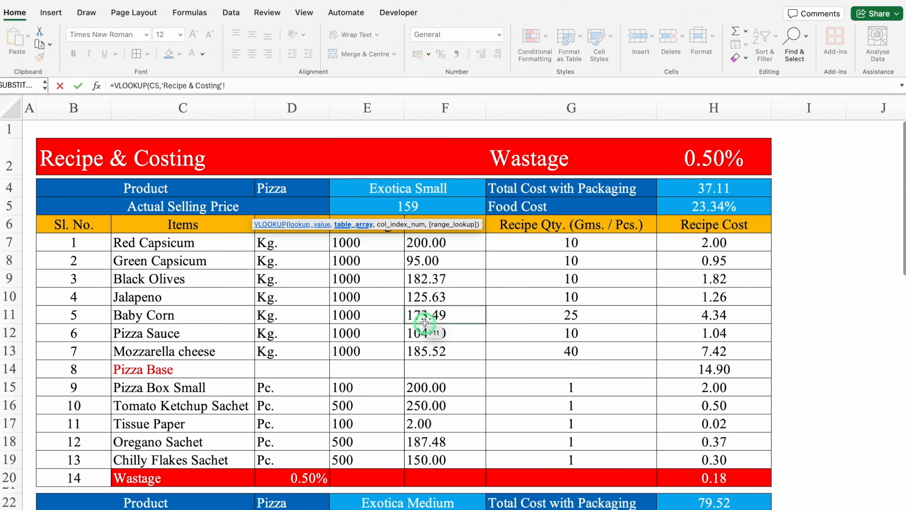
click(375, 104)
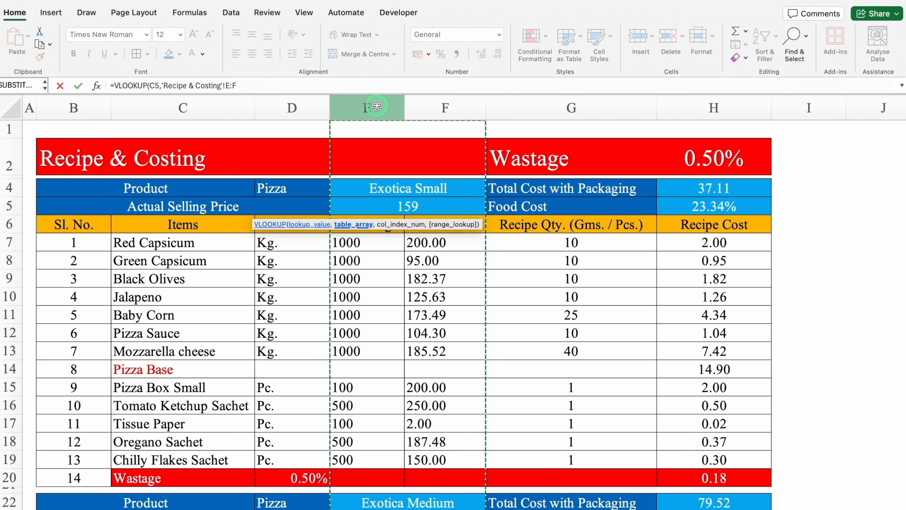
drag(376, 104, 714, 108)
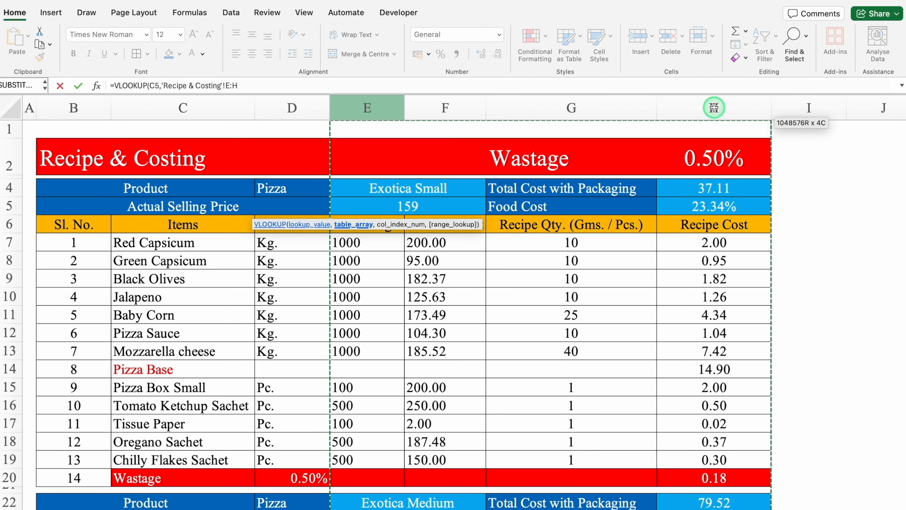
key(F4)
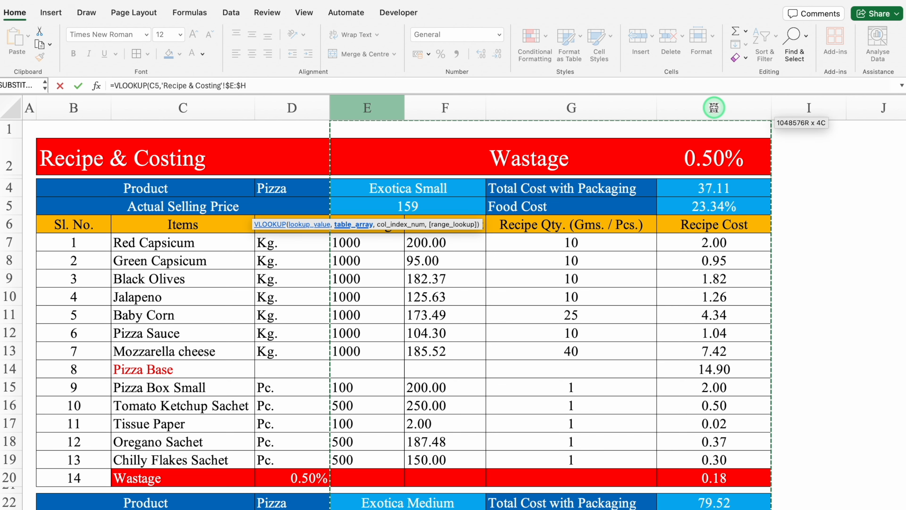
text(,)
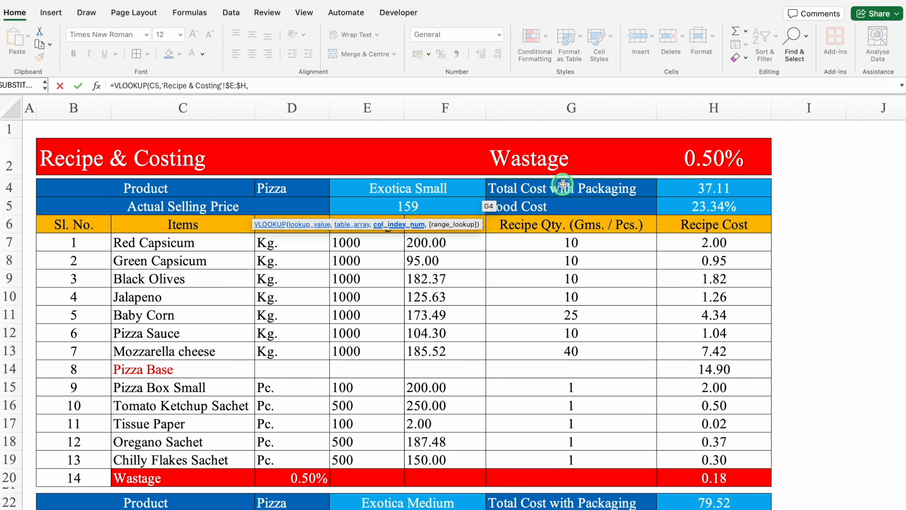
text(4,)
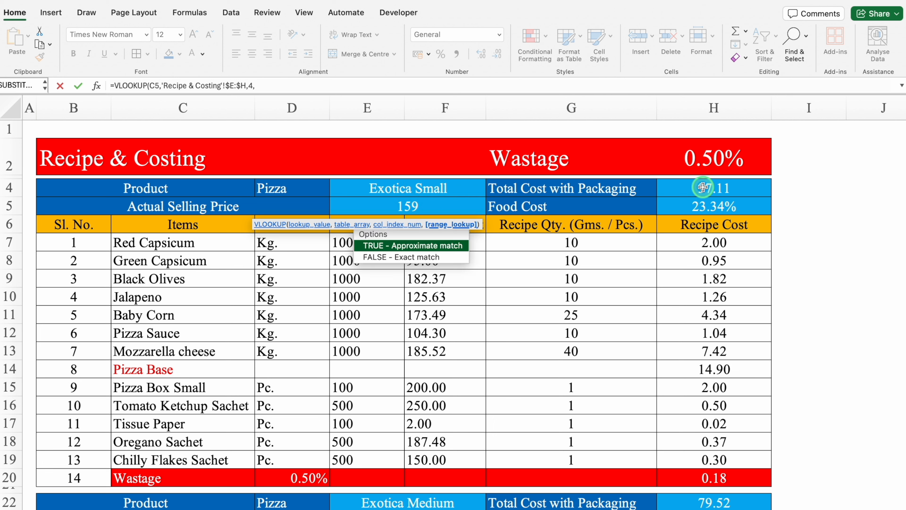
text(0))
Step: Wrap the D5 VLOOKUP in IFERROR with an empty string "" as the error value and enter the formula
click(113, 86)
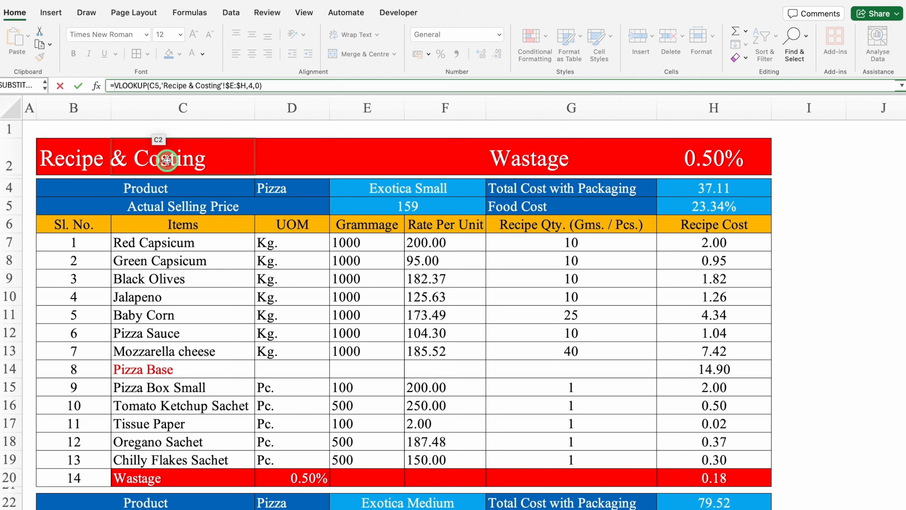
text(IFERROR()
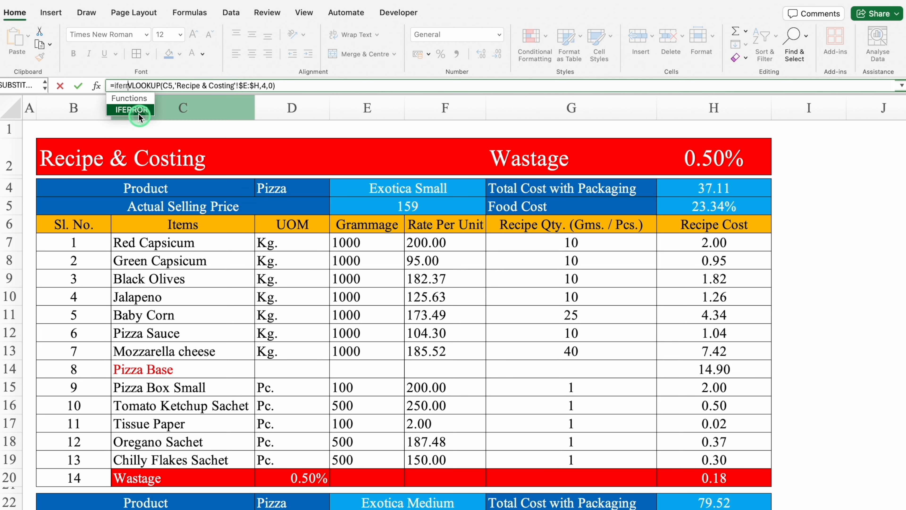
click(328, 84)
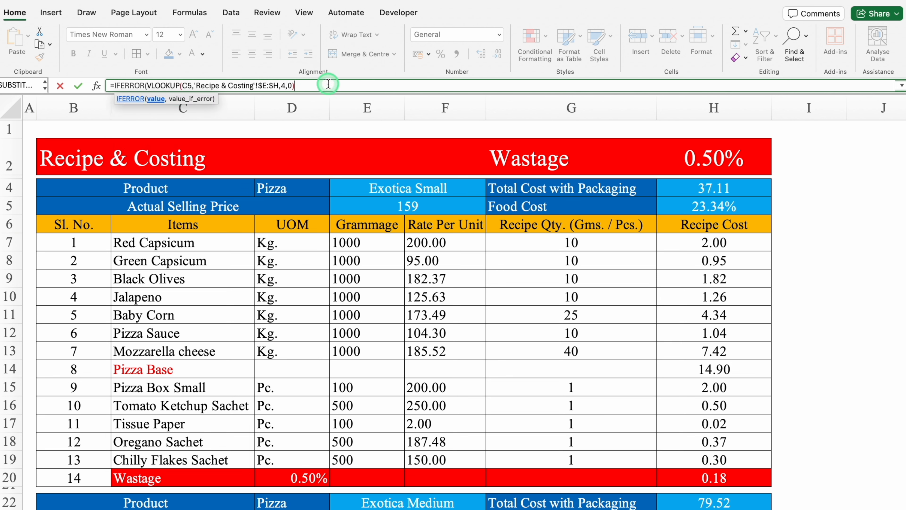
text(,)
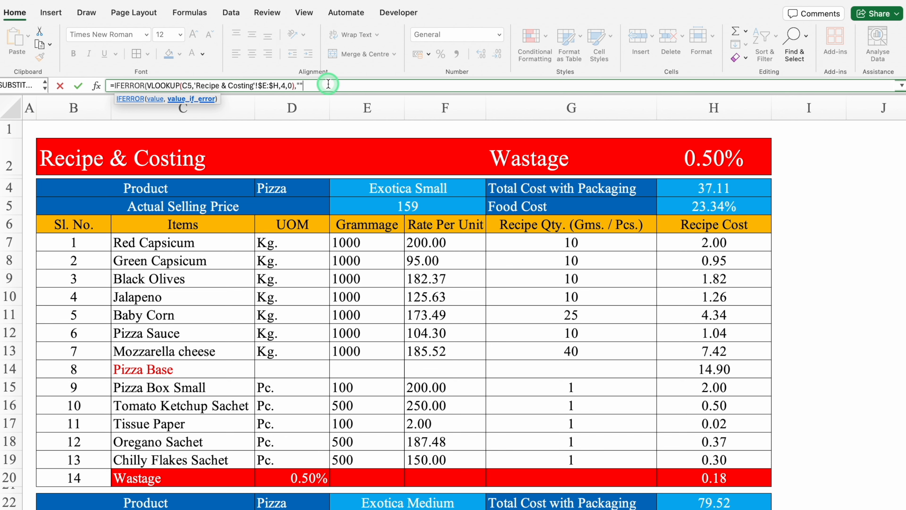
text(""))
key(Return)
Step: Centre the production cost in D5 and reduce it to two decimal places
click(319, 205)
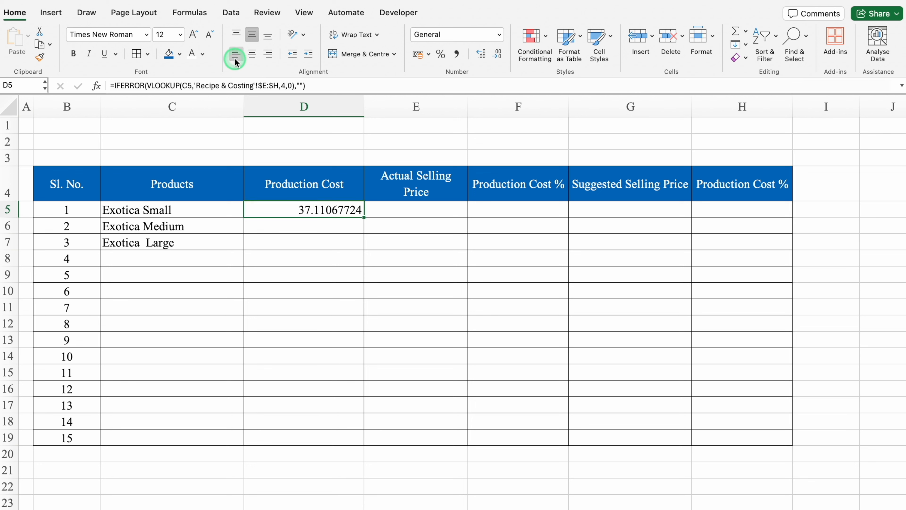
click(252, 54)
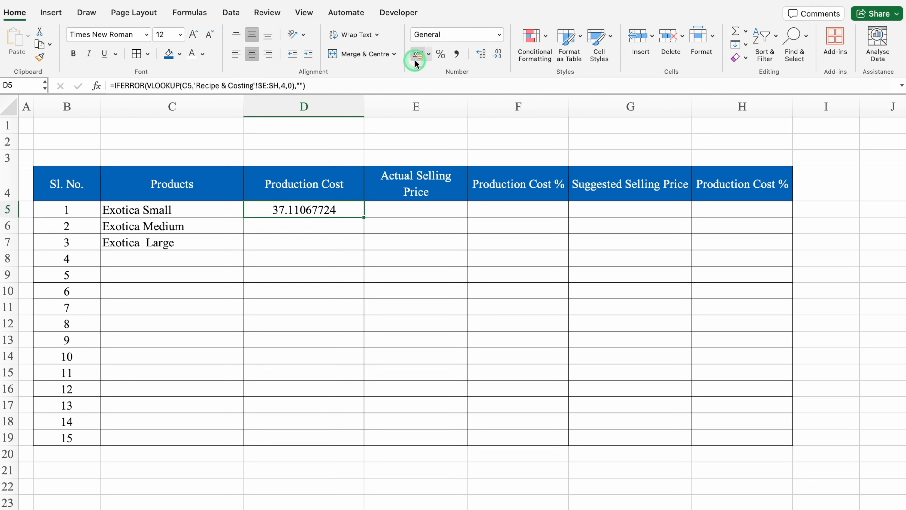
click(498, 54)
click(498, 54)
click(498, 54)
click(498, 55)
click(497, 54)
click(497, 54)
Step: Fill the D5 production cost formula down to D19 and check the copied formulas in D6 and D7
drag(364, 217, 368, 437)
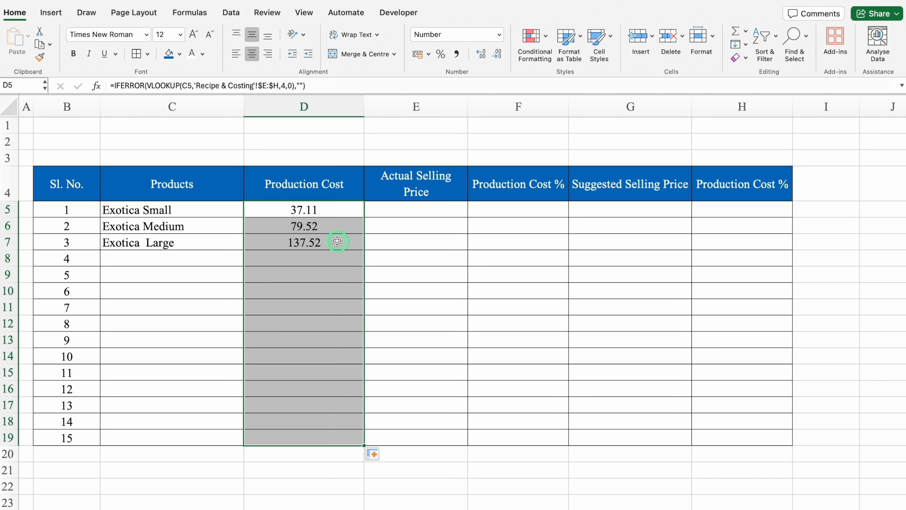
click(330, 210)
click(334, 221)
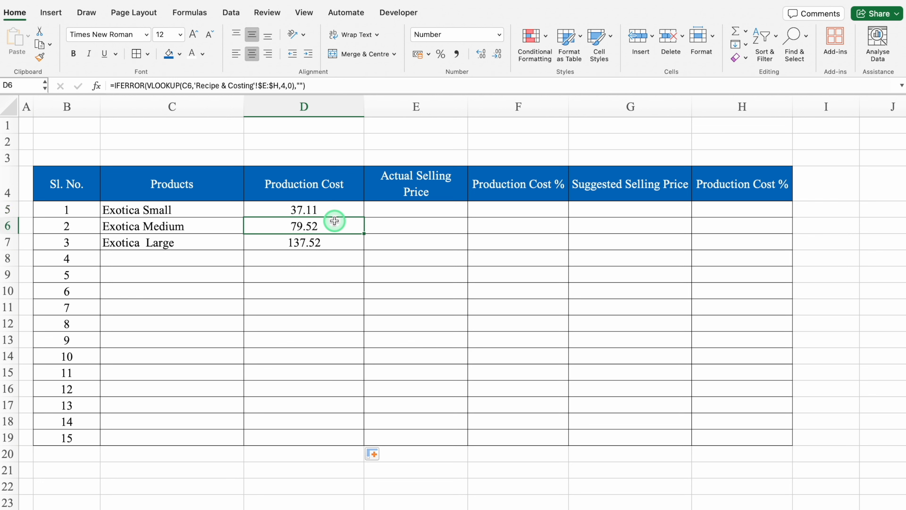
click(343, 239)
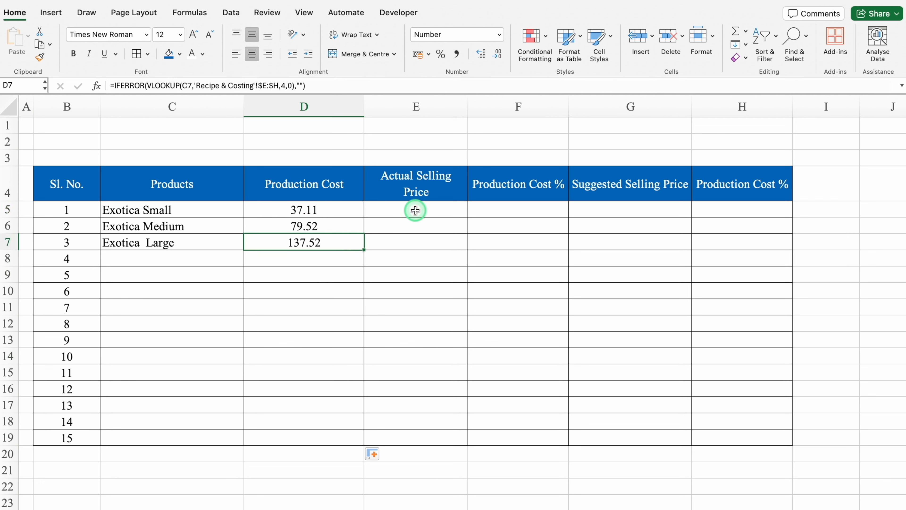
Step: Build the E5 formula =VLOOKUP(C5,'Menu Items'!$C:$D,2,0) to look up the actual selling price
click(416, 210)
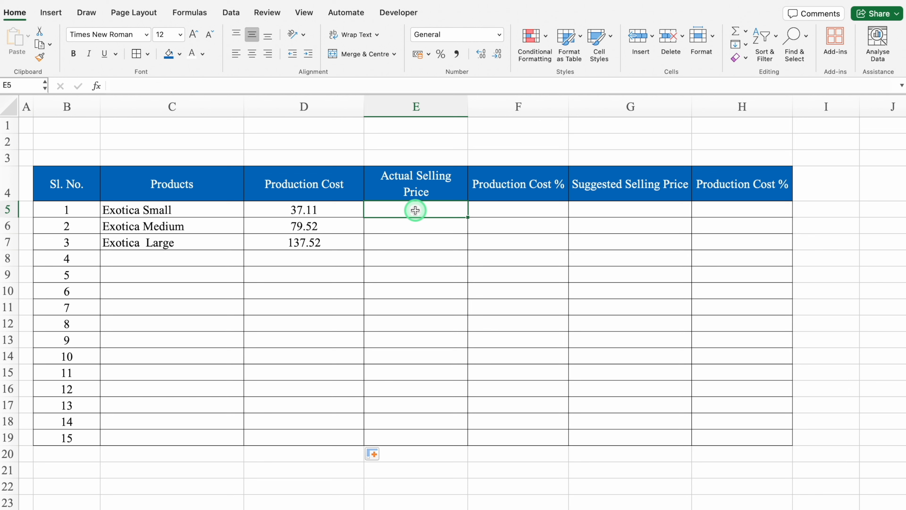
text(=)
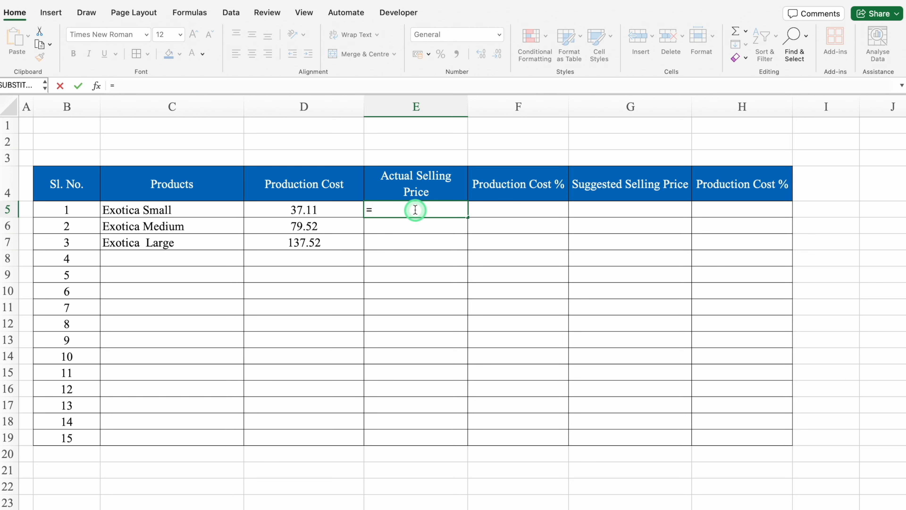
text(vlo)
double_click(397, 237)
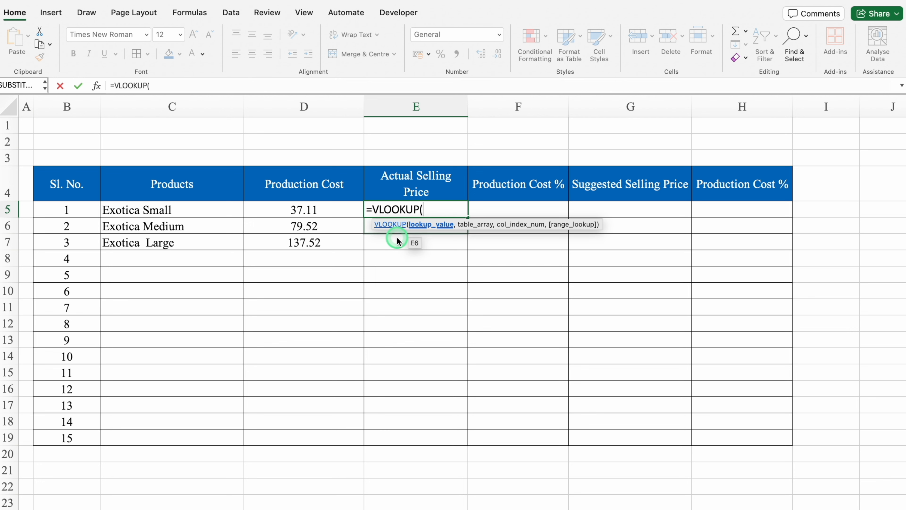
click(201, 209)
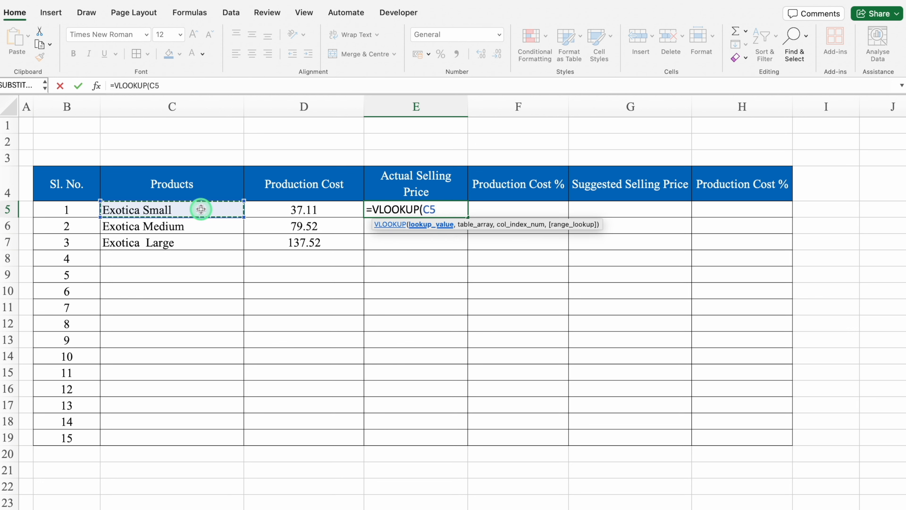
text(,)
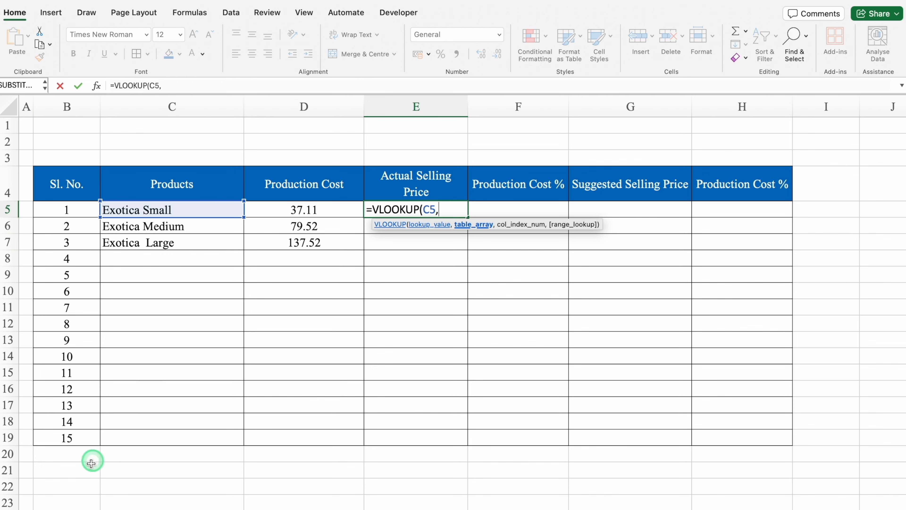
click(81, 504)
drag(898, 250, 900, 114)
click(169, 100)
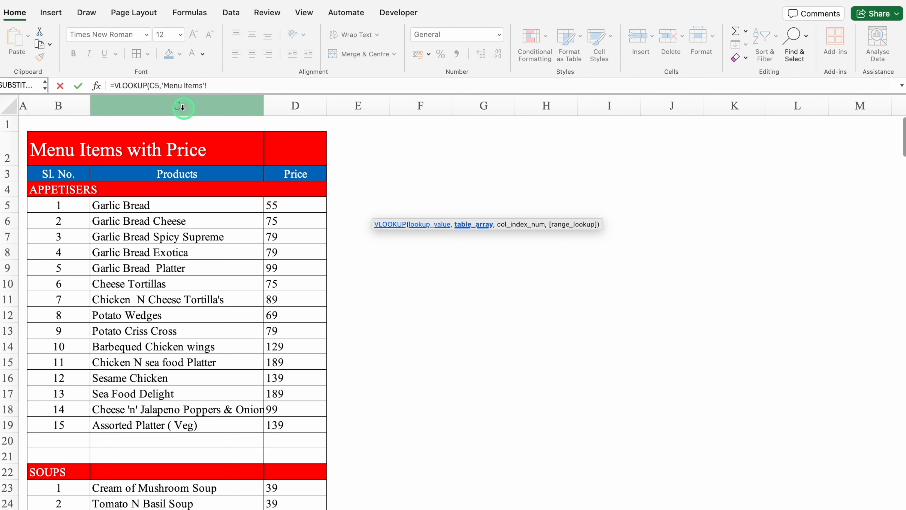
drag(169, 99, 292, 106)
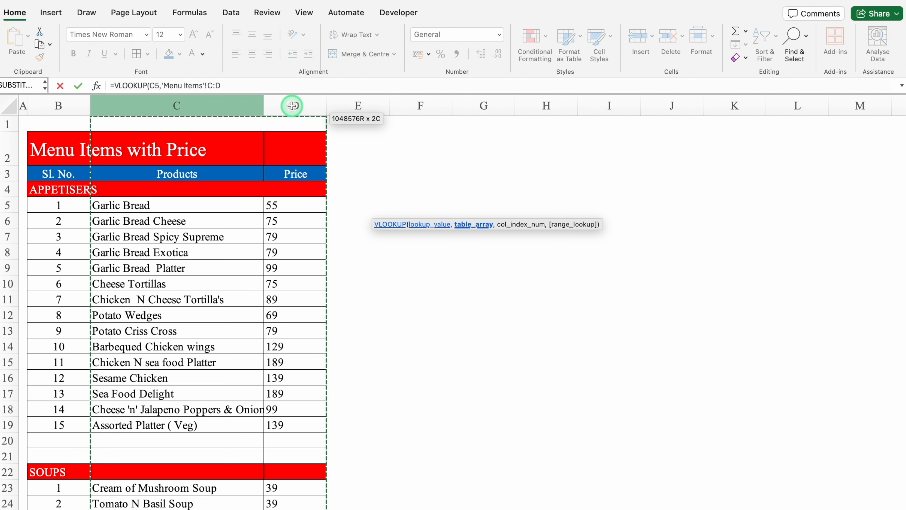
key(F4)
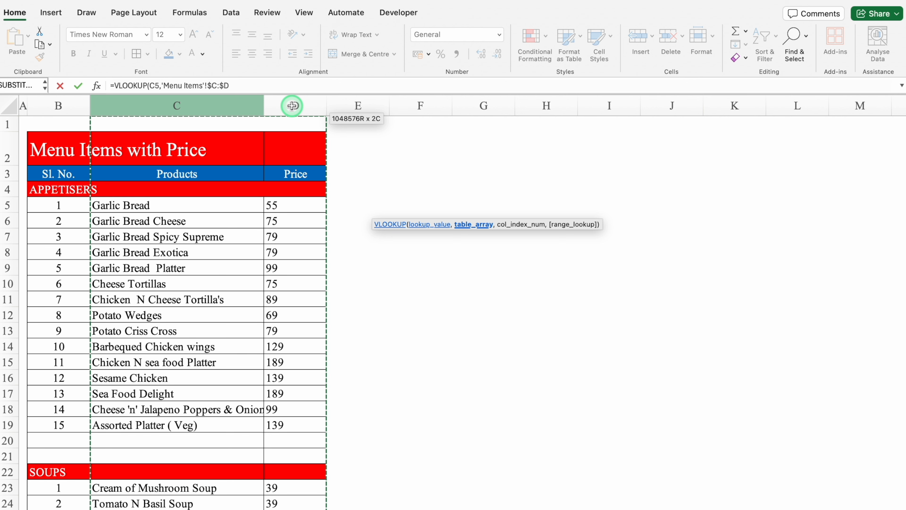
text(,)
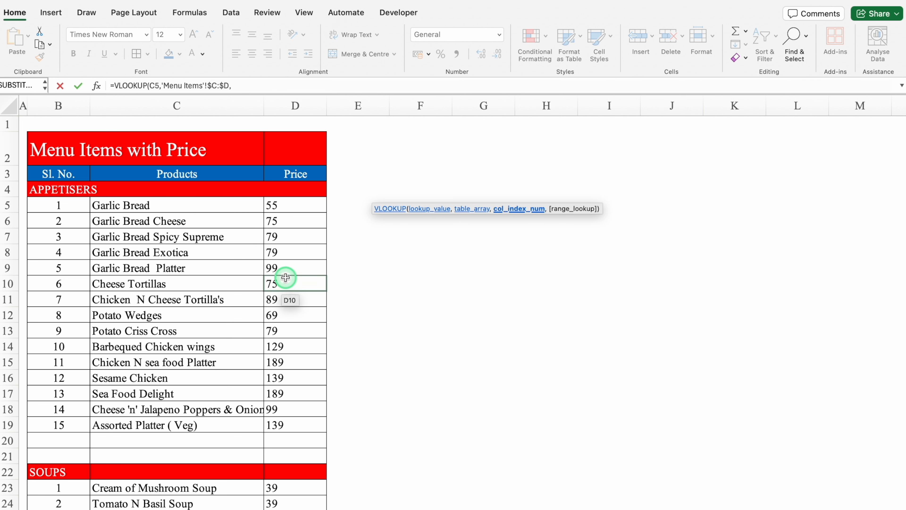
text(2,)
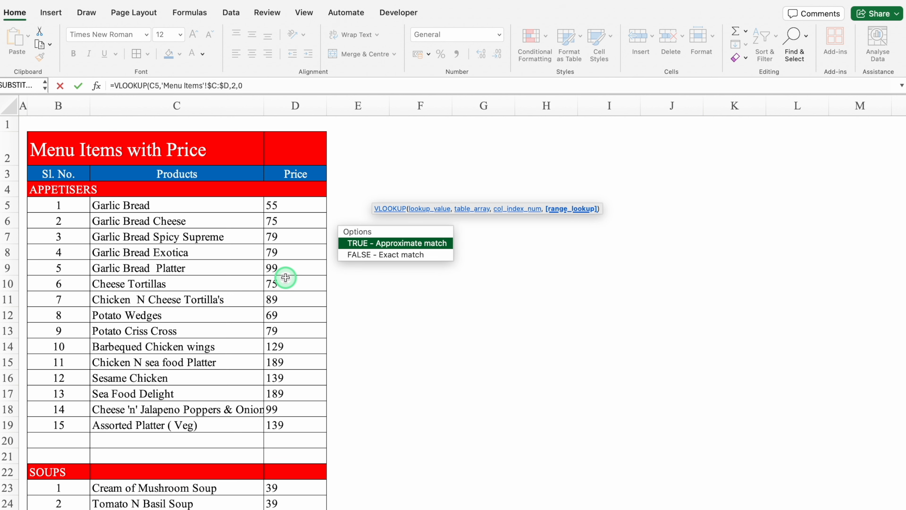
text(0))
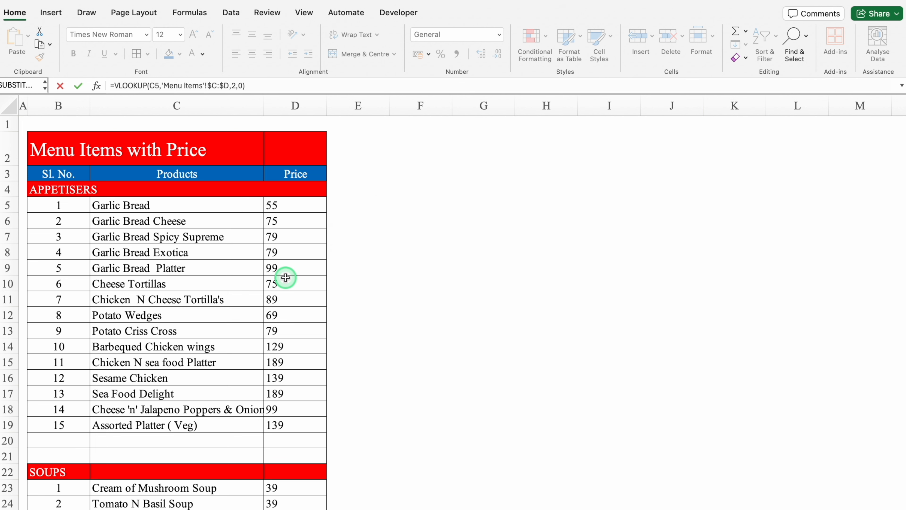
Step: Wrap the E5 VLOOKUP in IFERROR with an empty string "" as the error value and enter the formula
click(115, 86)
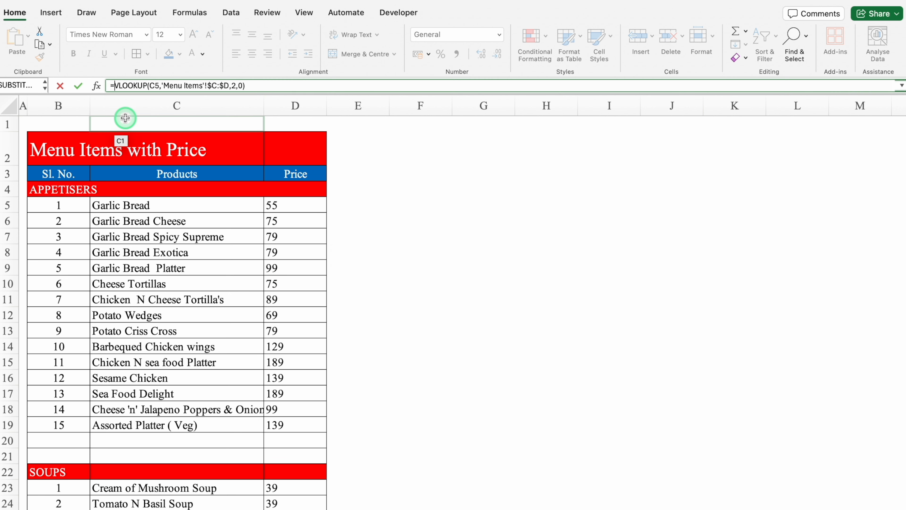
text(IFERROR()
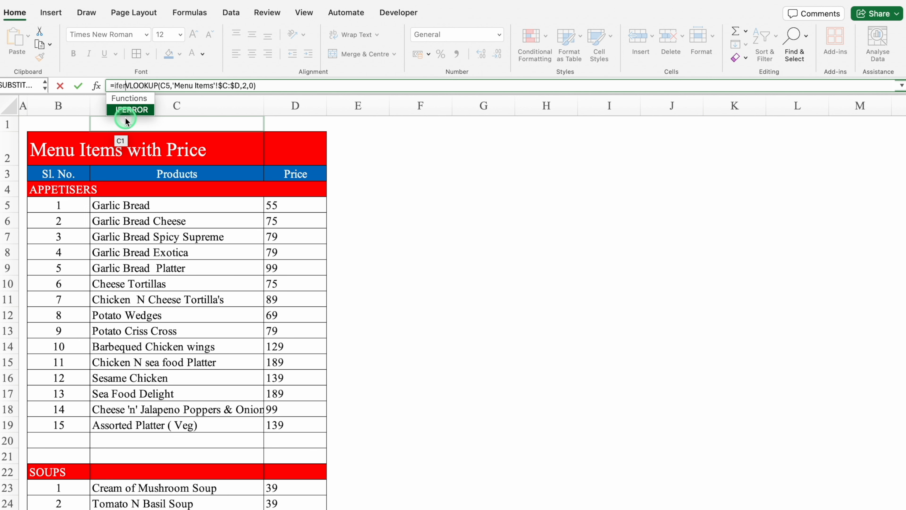
click(293, 85)
text(,)
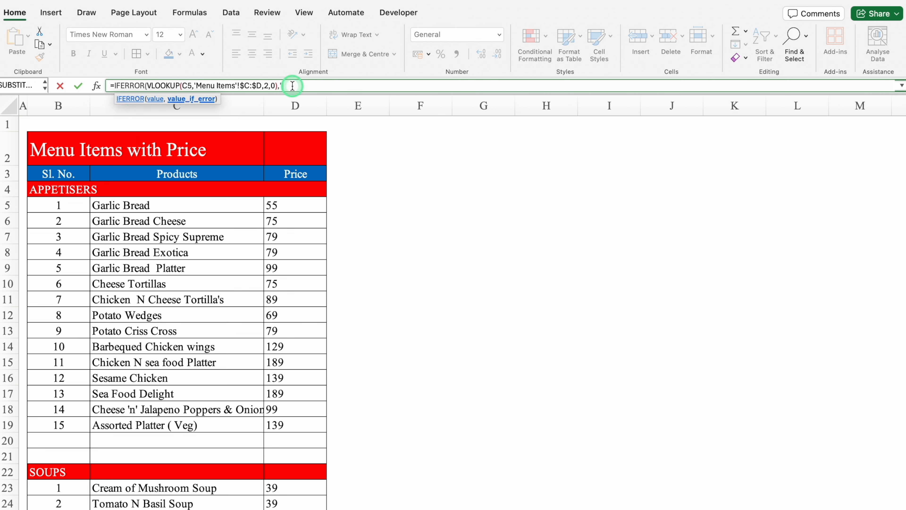
text(""))
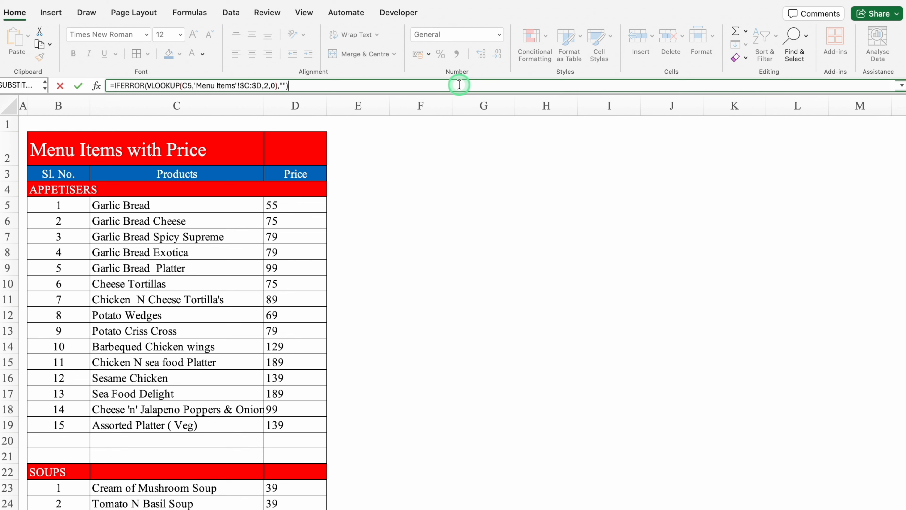
key(Return)
Step: Centre the actual selling price in E5 and fill its formula down to E19
click(427, 209)
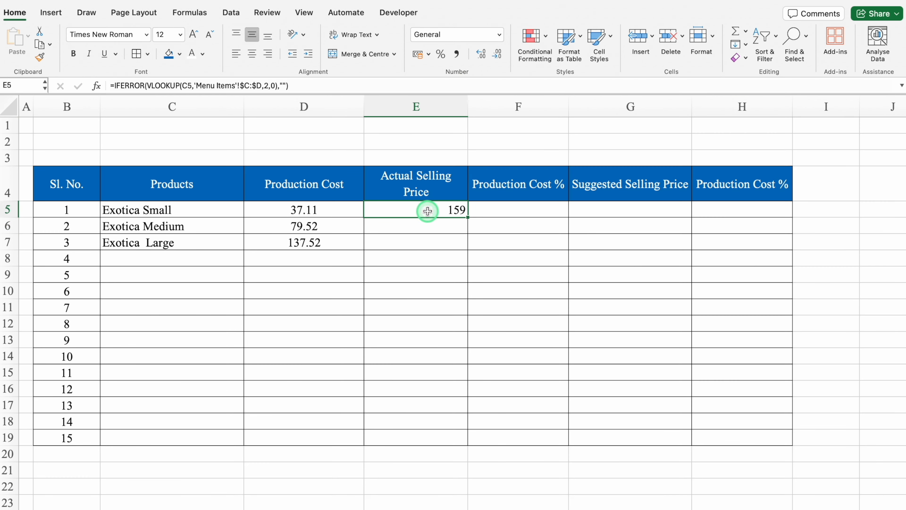
click(252, 53)
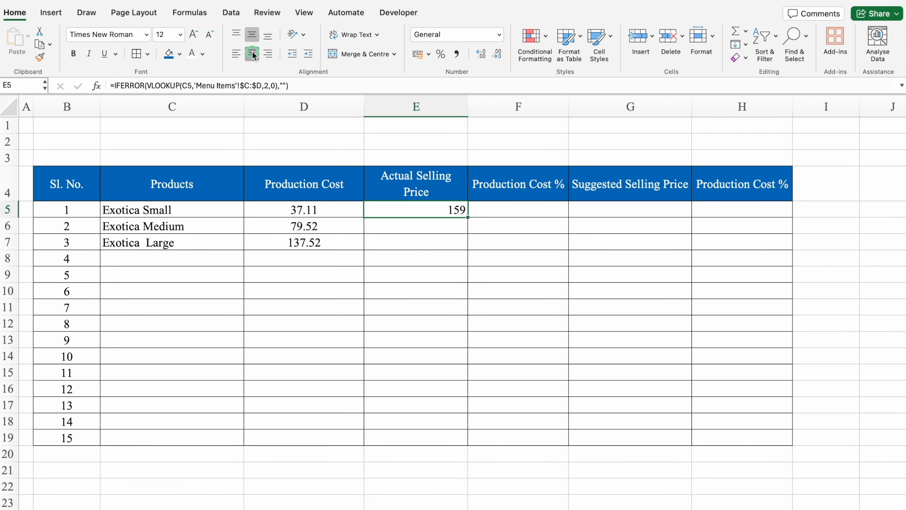
double_click(468, 218)
Step: Enter the formula =D5/E5 in F5 to calculate the production cost percentage of the actual selling price
click(518, 210)
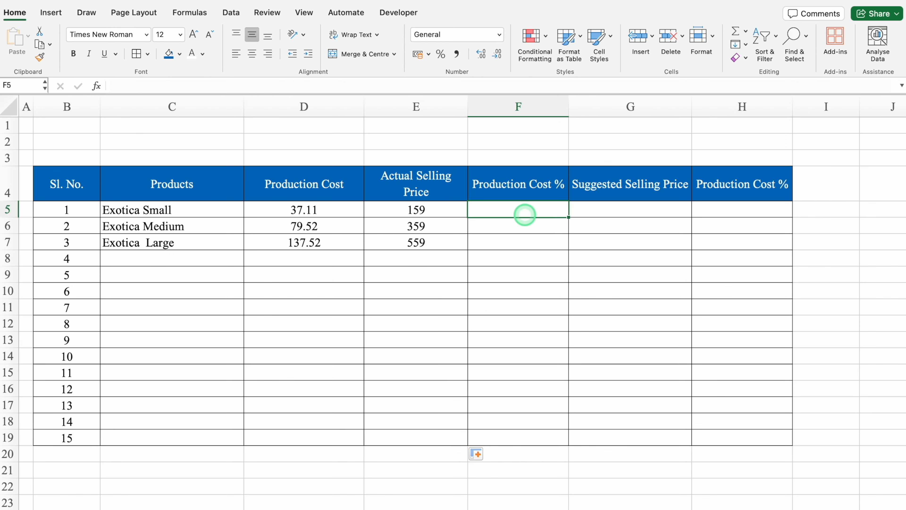
text(=)
click(357, 210)
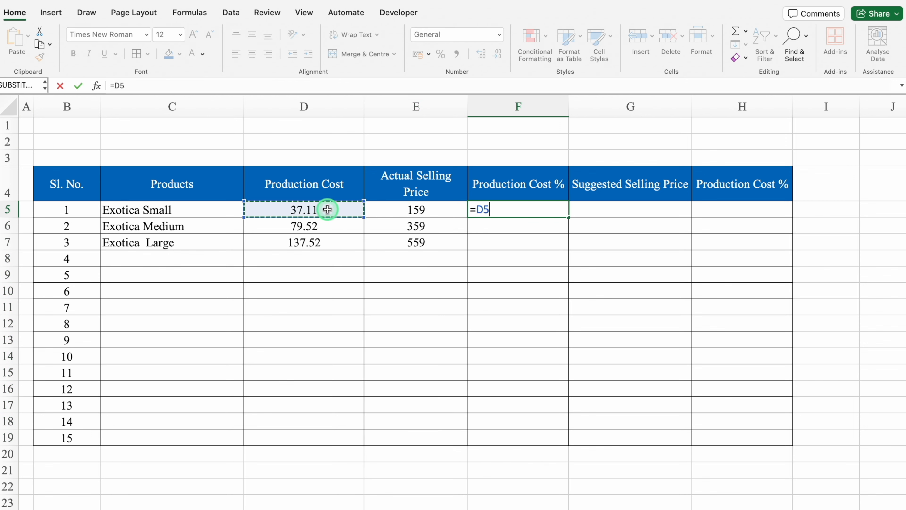
text(/)
click(401, 206)
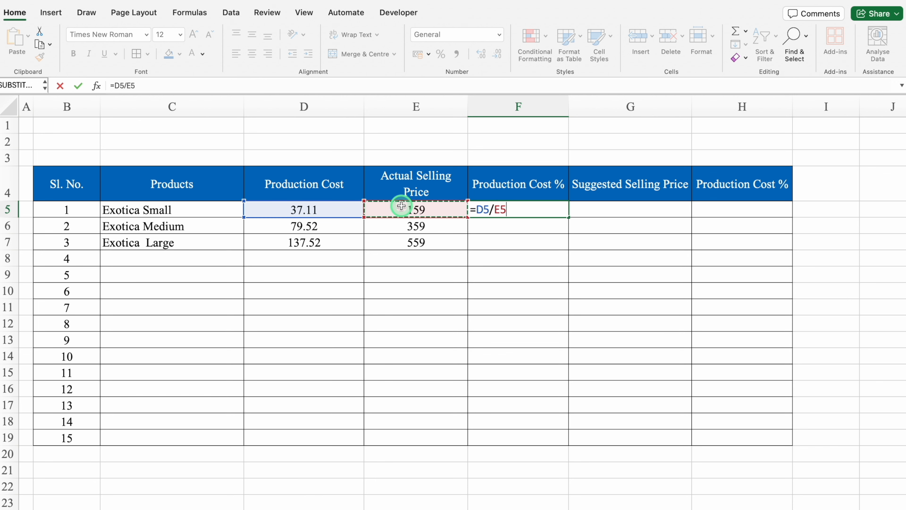
key(Return)
Step: Format F5 as a percentage with two decimal places and centre it
click(499, 206)
key(super+1)
click(322, 162)
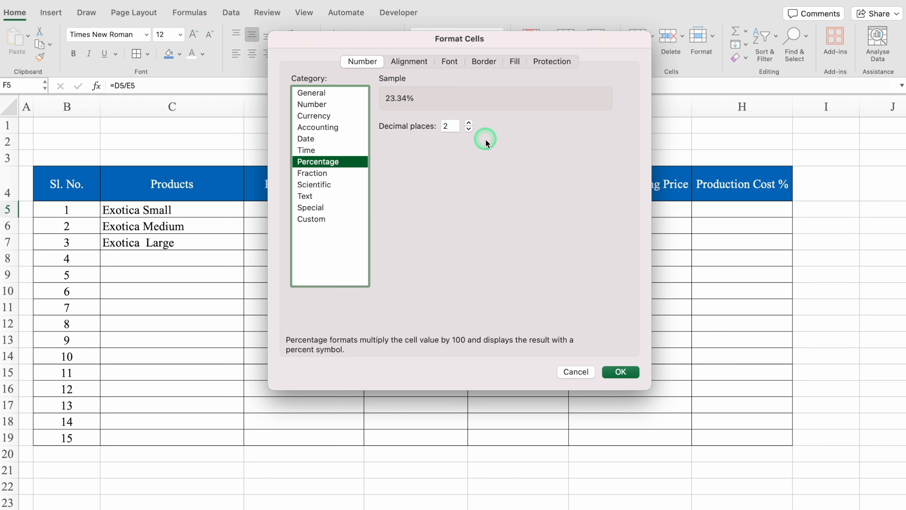
click(623, 371)
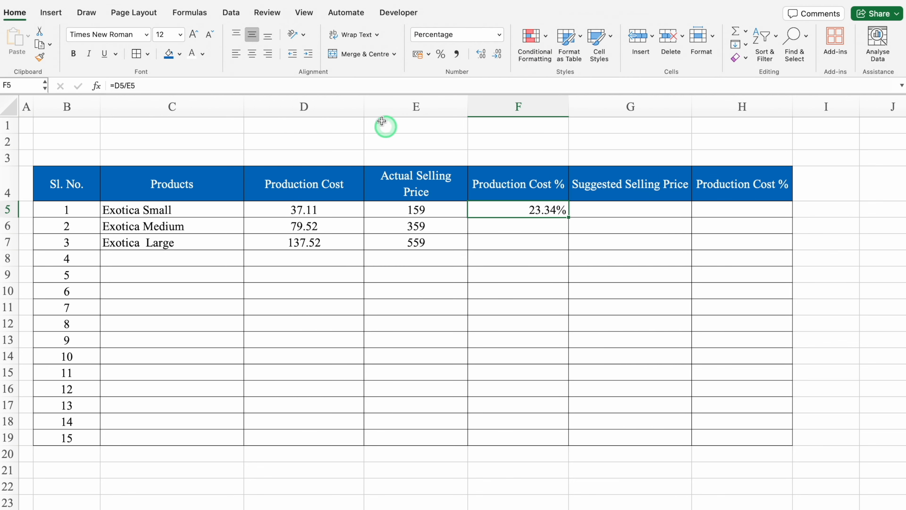
click(255, 54)
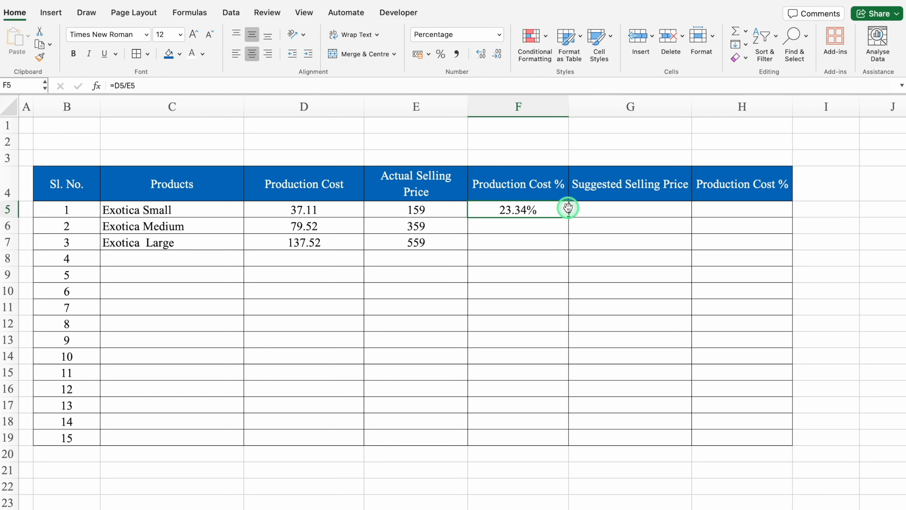
Step: Wrap the F5 formula as =IFERROR(D5/E5,"") and fill it down to F19
click(115, 86)
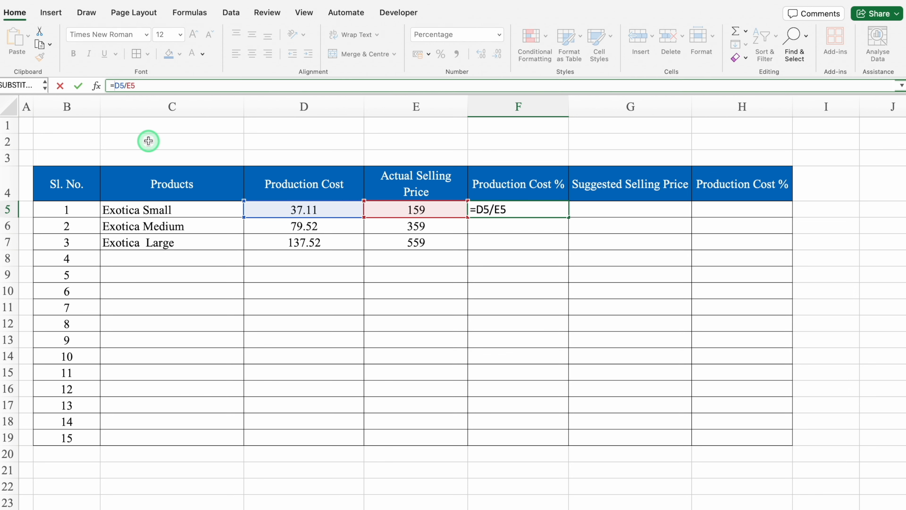
text(iferr)
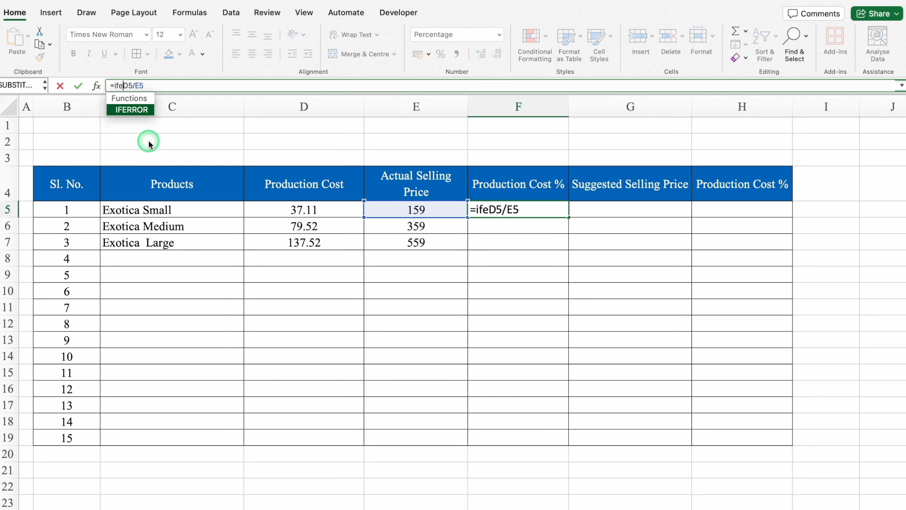
double_click(129, 108)
click(185, 86)
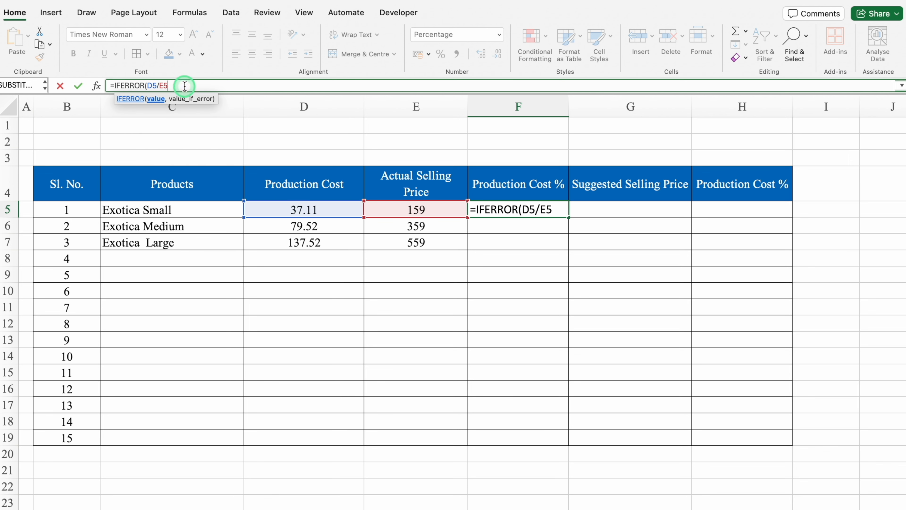
text(,"")
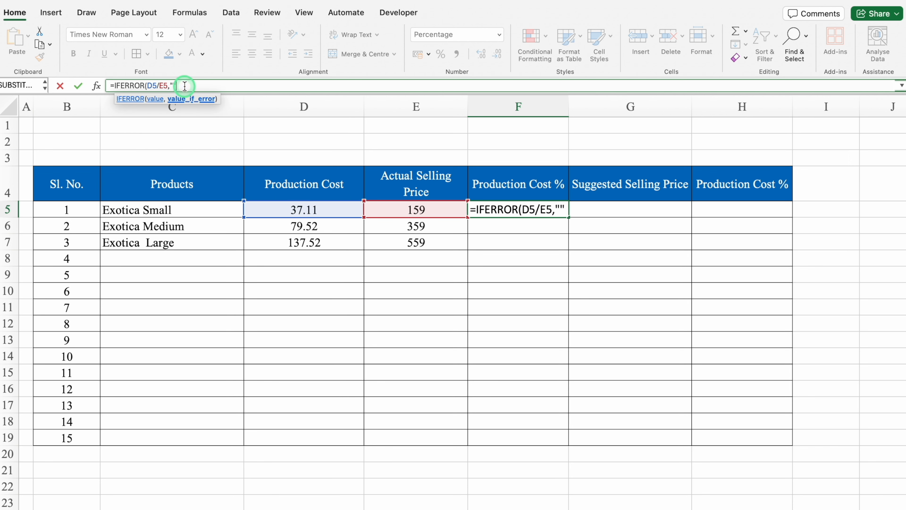
text())
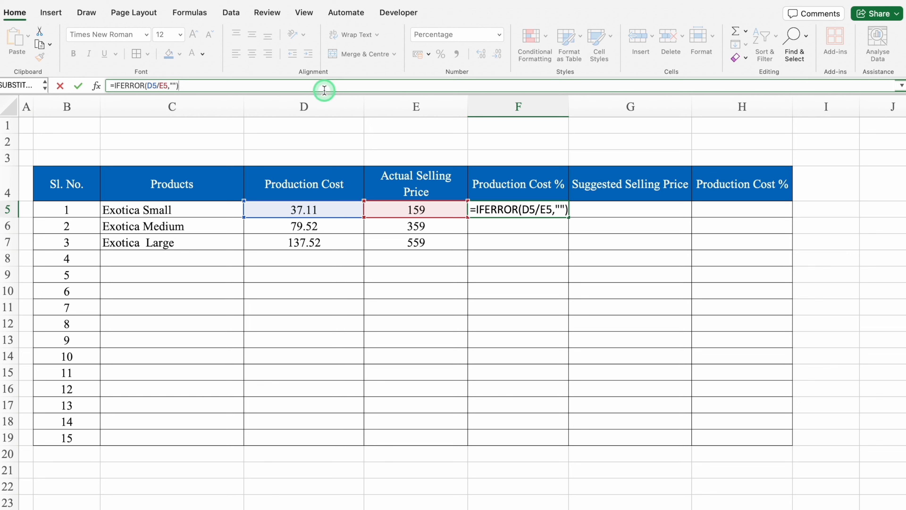
key(Return)
click(495, 207)
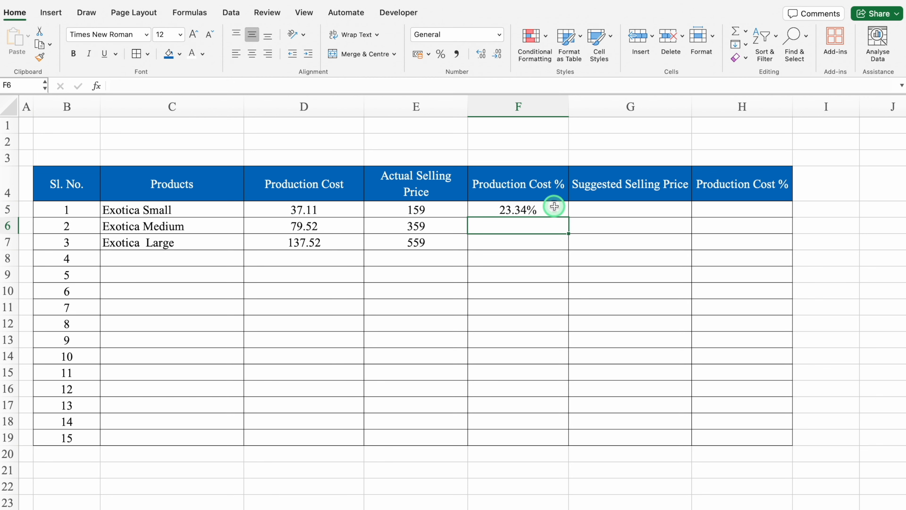
double_click(568, 217)
Step: Enter 199 as the suggested selling price for Exotica Small in G5 and centre the cells G5:G19
click(603, 210)
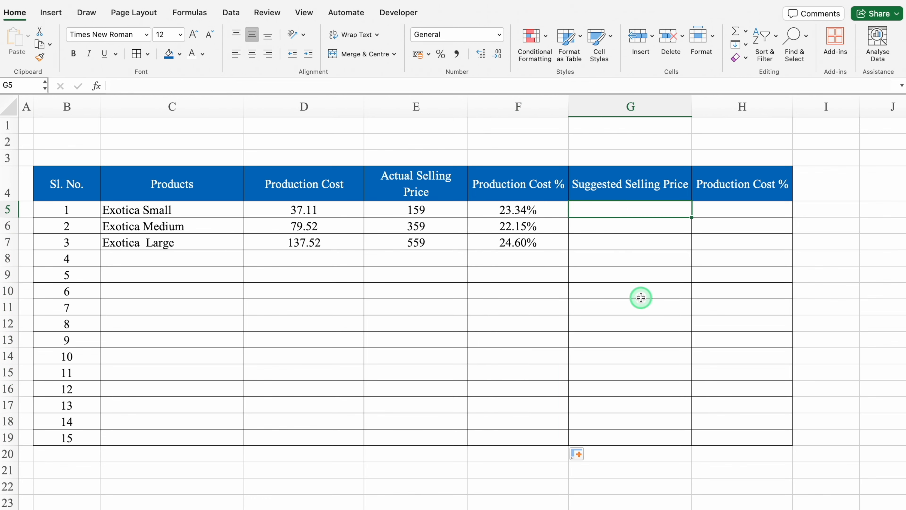
text(199)
key(Return)
drag(633, 211, 631, 433)
click(252, 55)
Step: Enter the formula =IFERROR(D5/G5,"") in H5 to calculate the production cost percentage of the suggested selling price
click(732, 216)
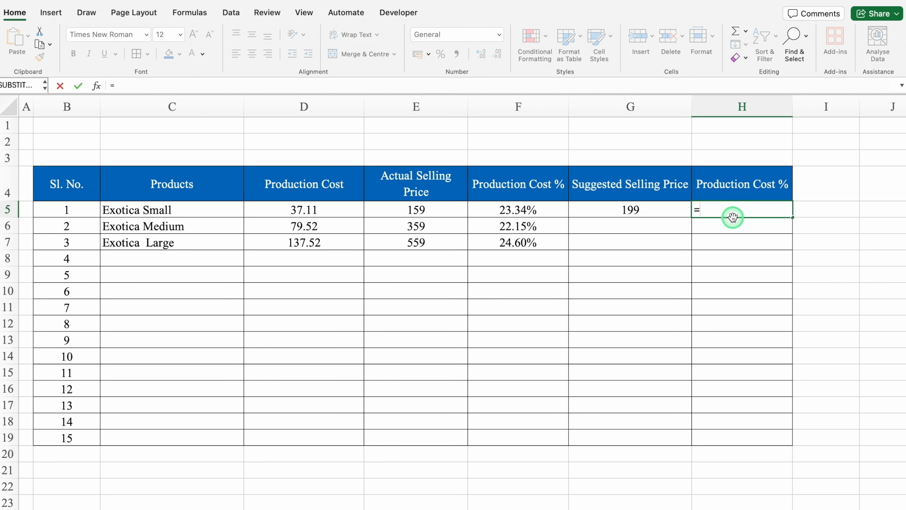
click(302, 210)
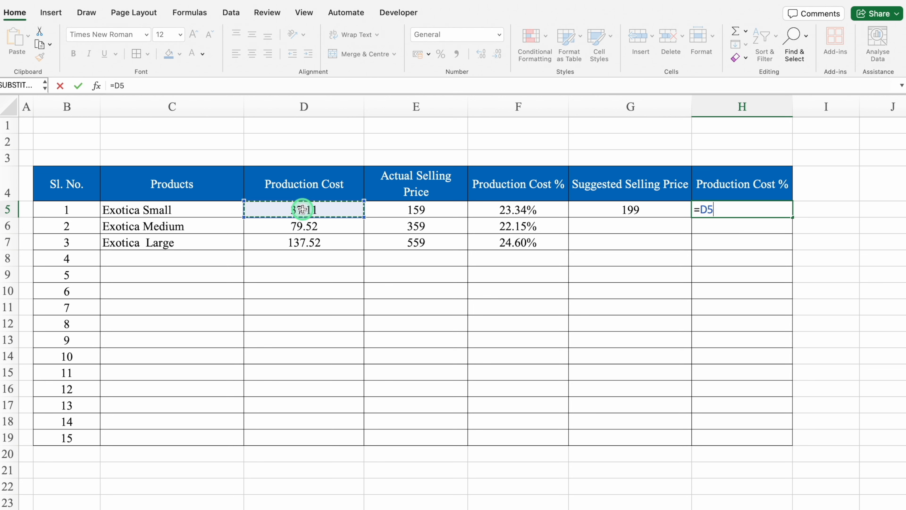
text(/)
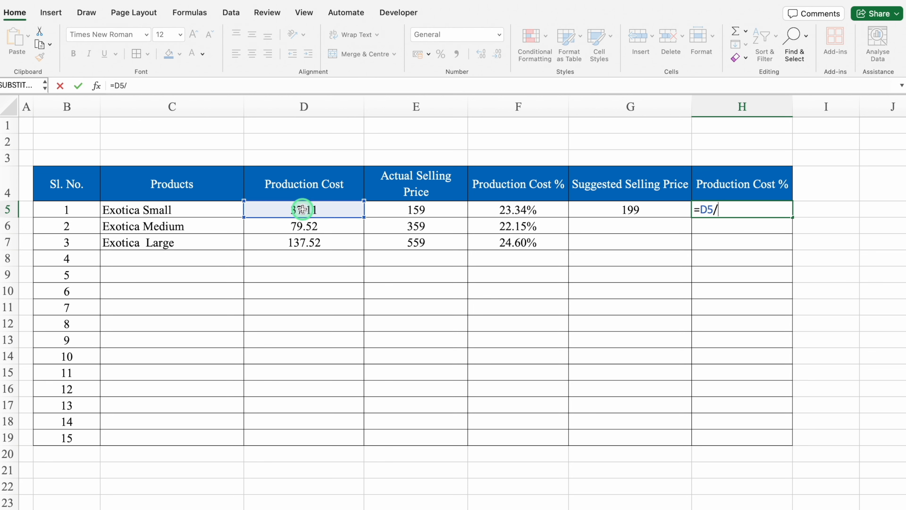
click(614, 208)
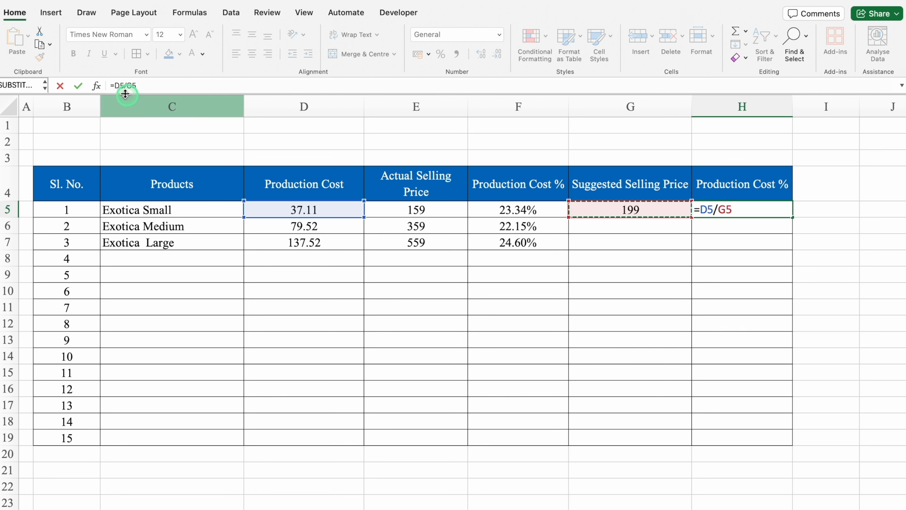
click(114, 85)
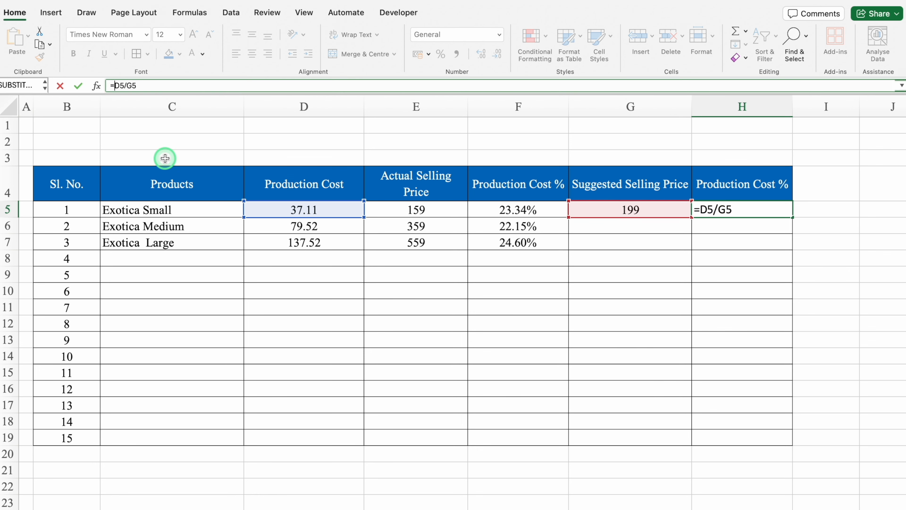
text(iferr)
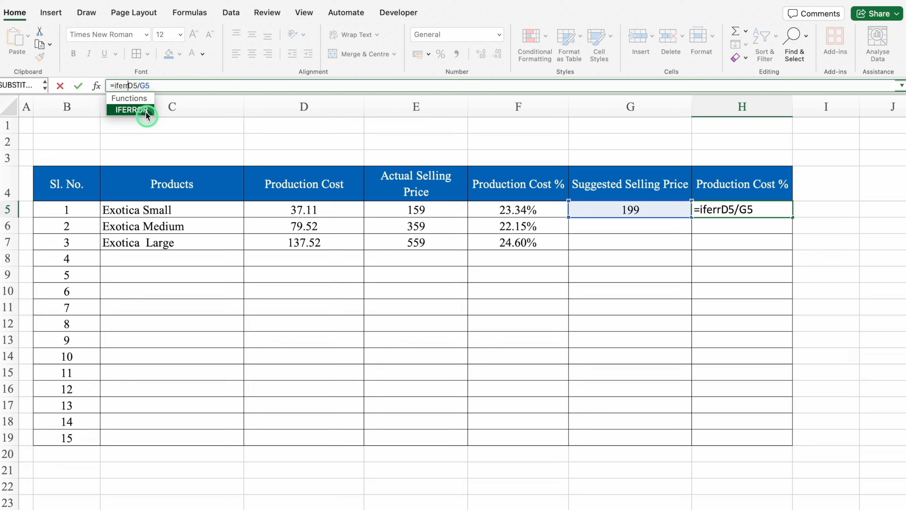
double_click(144, 112)
click(199, 87)
text(,"")
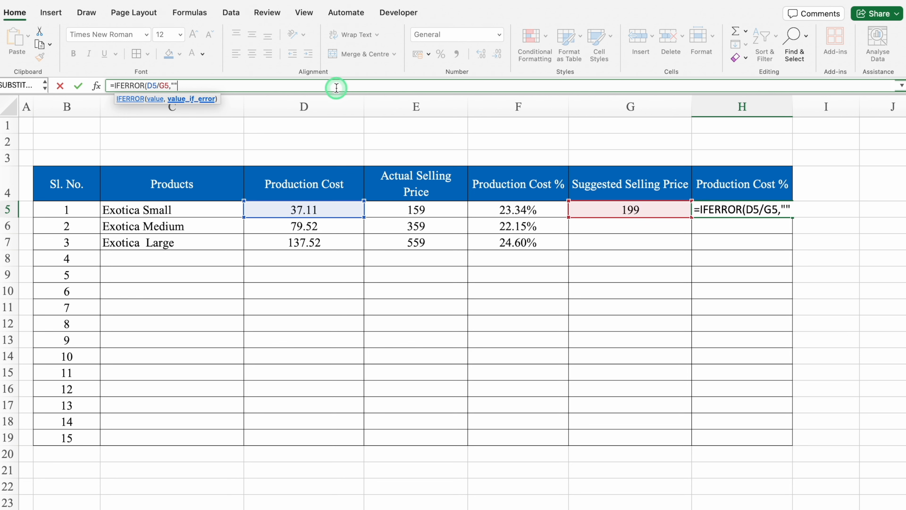
text())
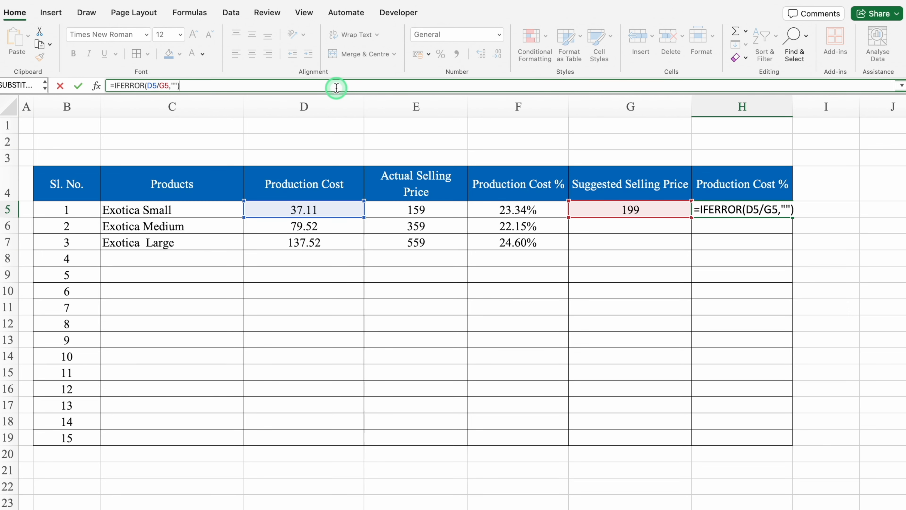
key(Return)
Step: Format H5 as a percentage with two decimal places and centre it
click(747, 209)
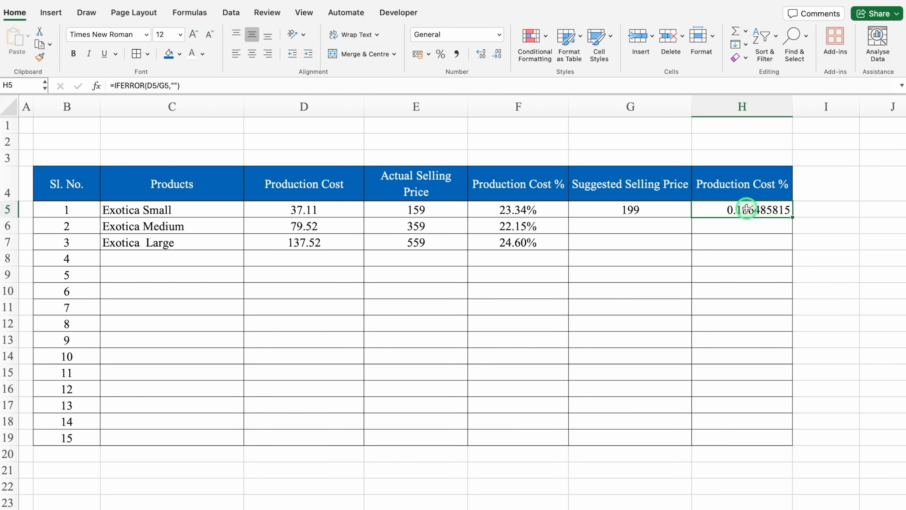
key(super+1)
click(323, 162)
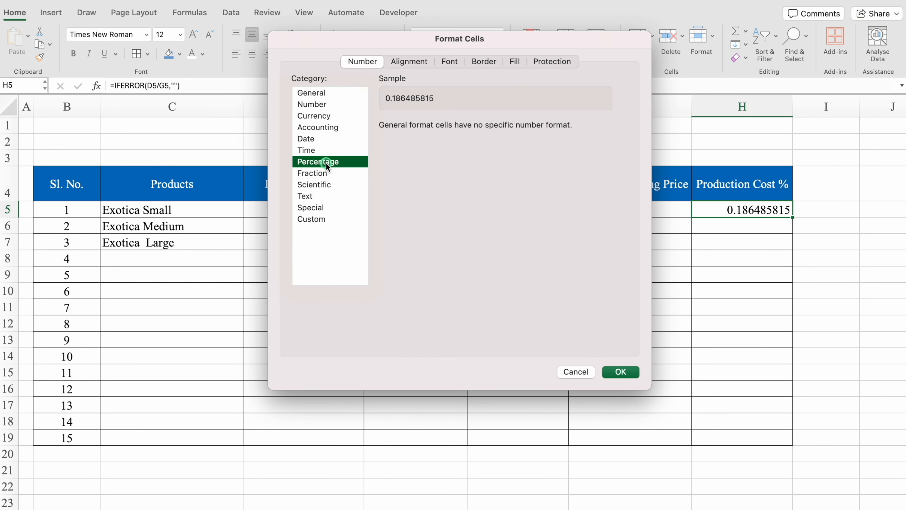
click(628, 372)
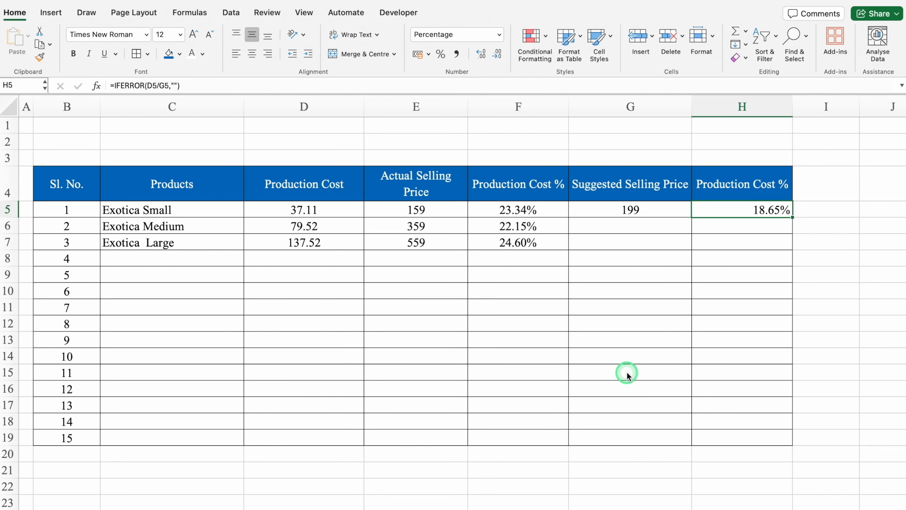
click(252, 53)
Step: Fill the H5 production cost percentage formula down to H19
double_click(793, 218)
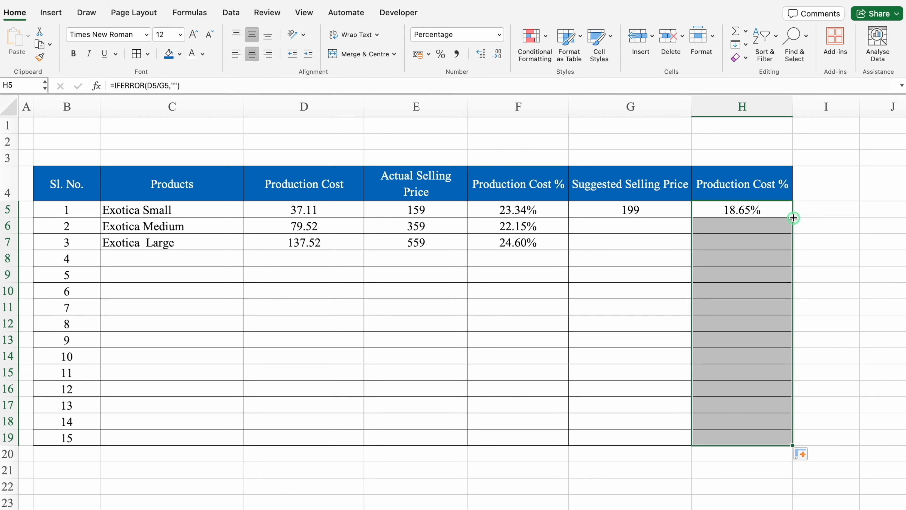
click(862, 207)
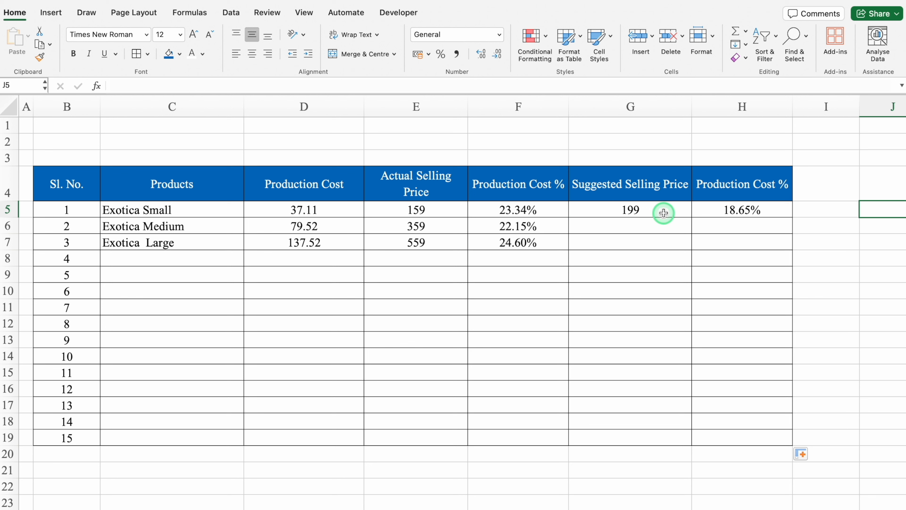
click(786, 210)
drag(792, 216, 790, 447)
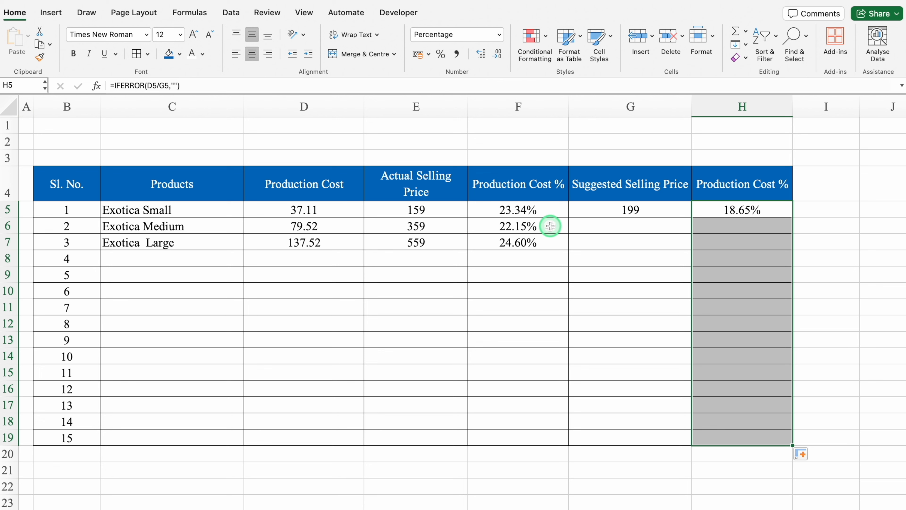
Step: Enter suggested selling prices of 399 for Exotica Medium in G6 and 599 for Exotica Large in G7
click(599, 228)
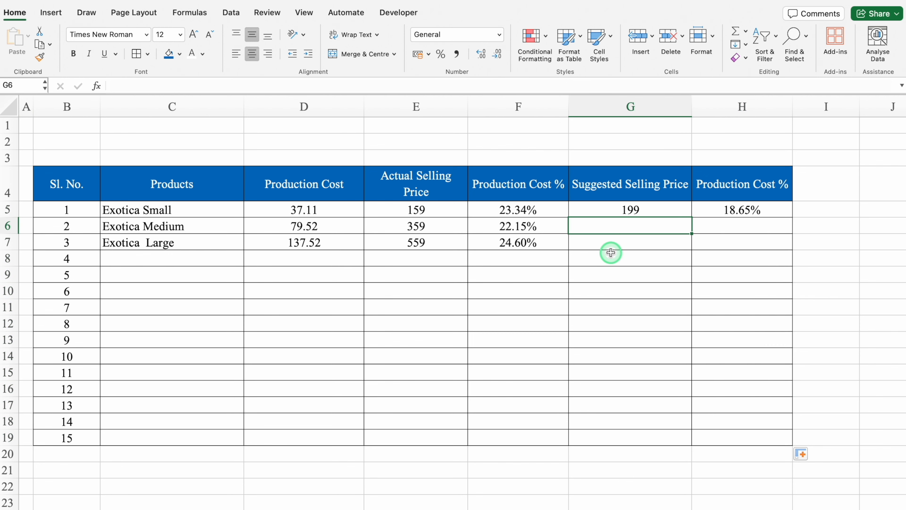
text(399)
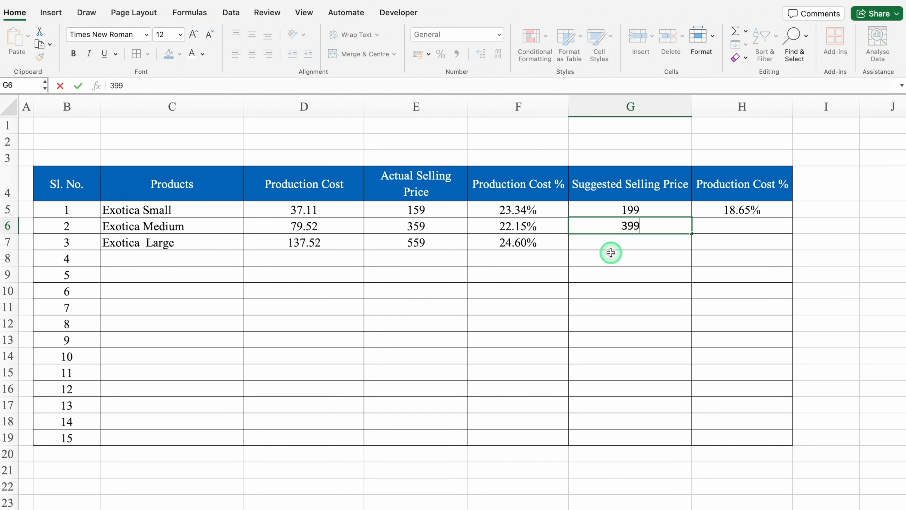
key(Return)
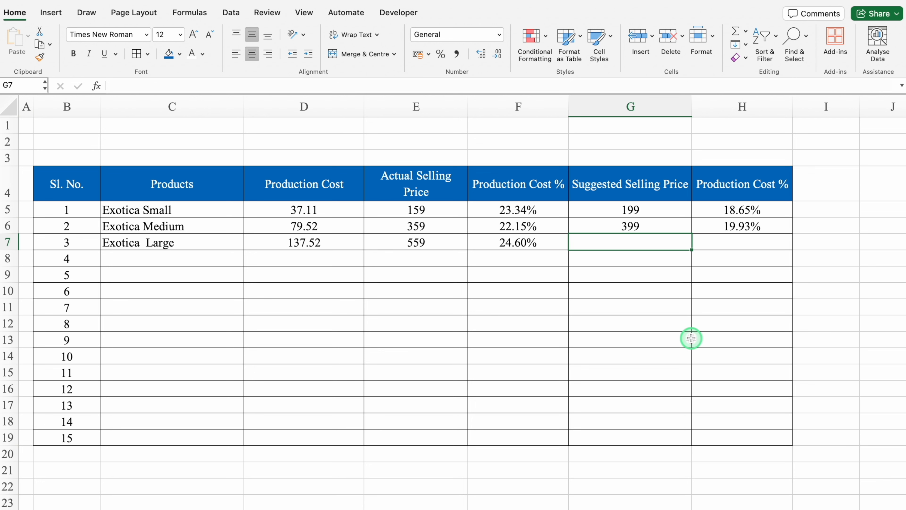
text(599)
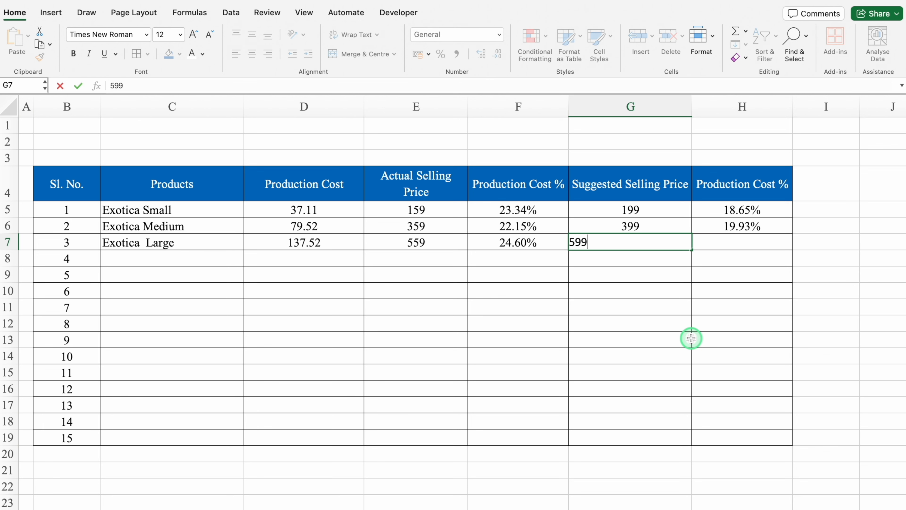
key(Return)
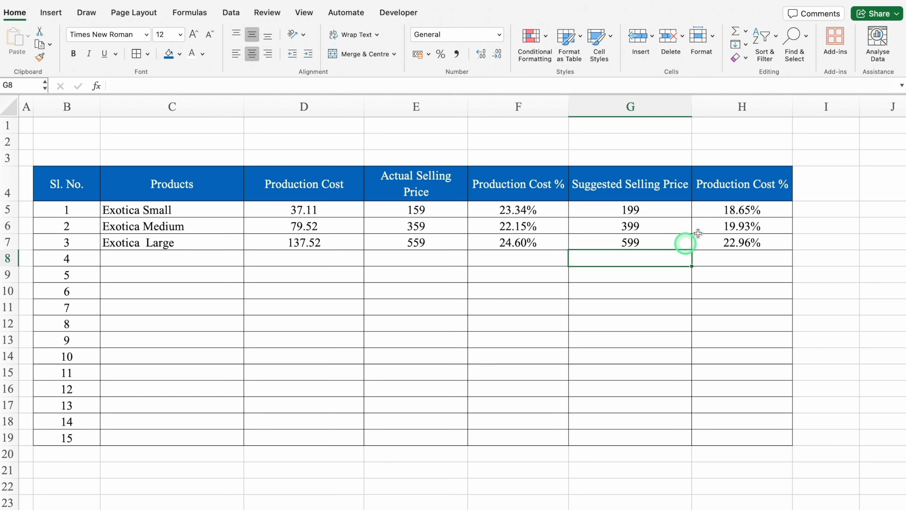
Step: Change the suggested selling price of Exotica Large in G7 to 629
click(657, 237)
text(629)
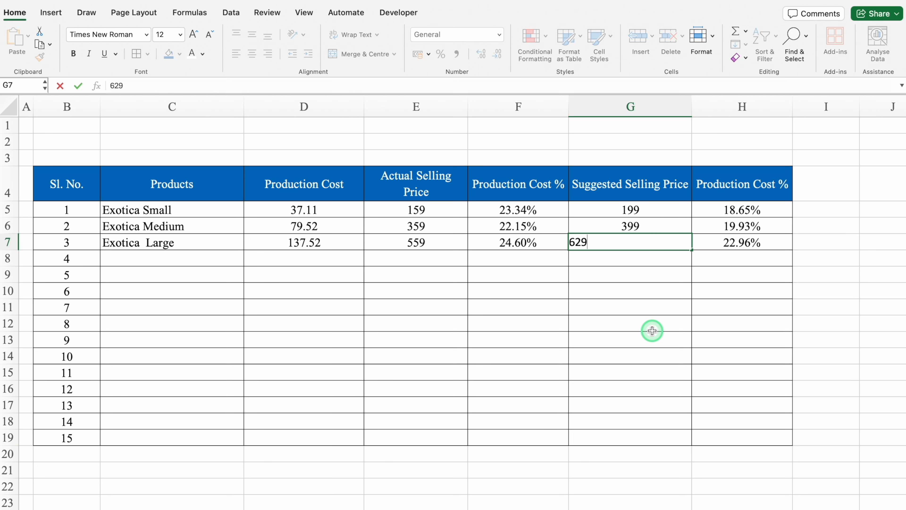
key(Return)
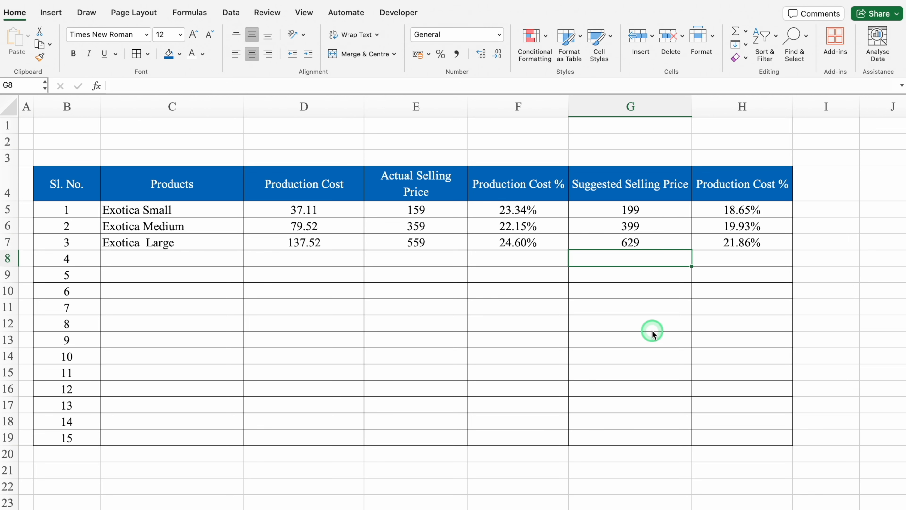